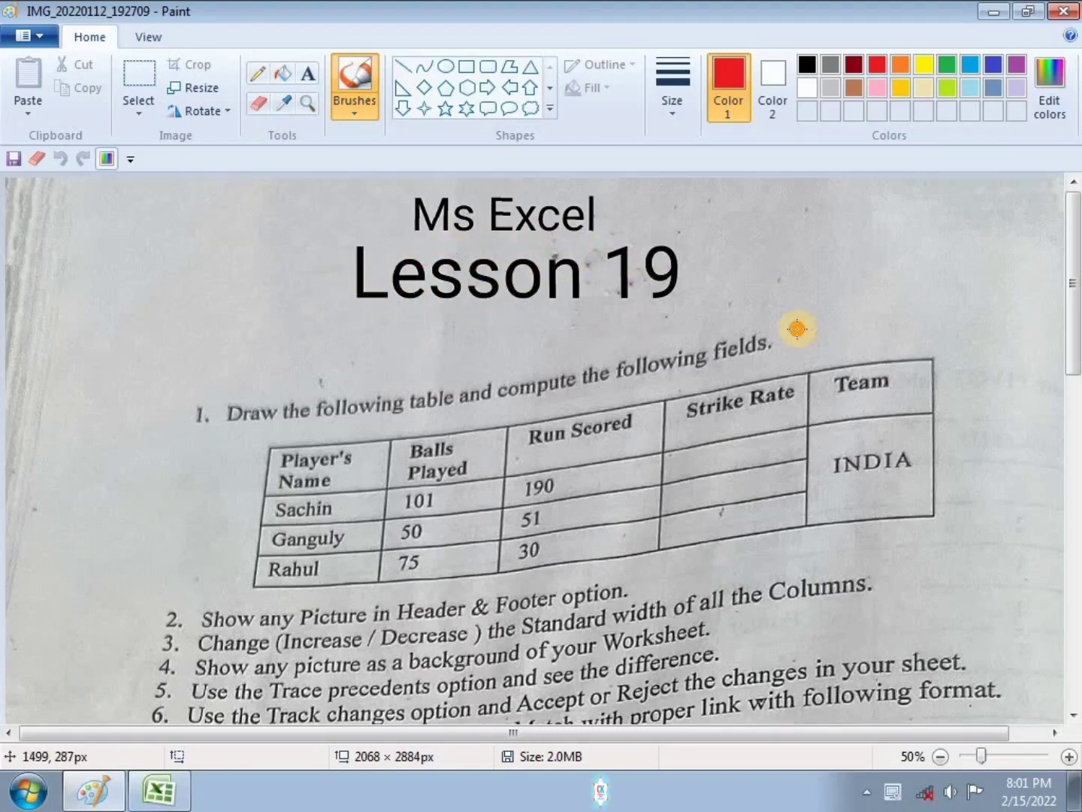
# Show the lesson image full screen and scroll to item 7, the INDIAN SCORE CARD task.
pyautogui.press('F11')
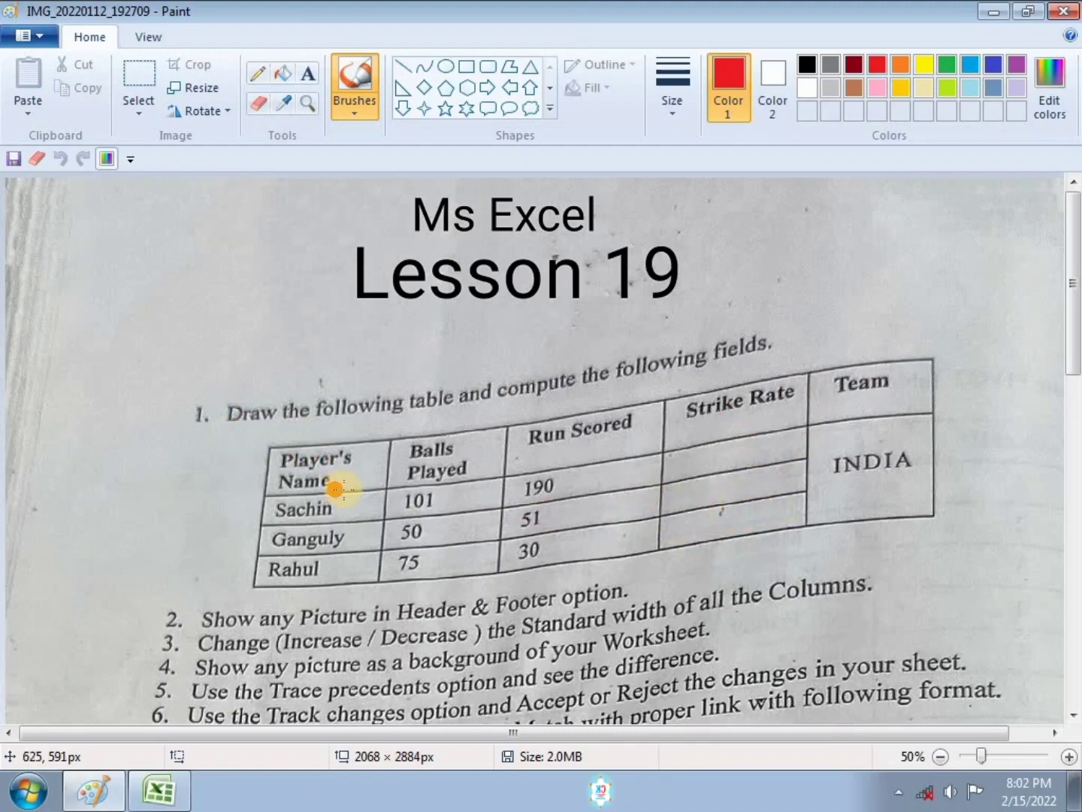
pyautogui.scroll(-3, 373, 499)
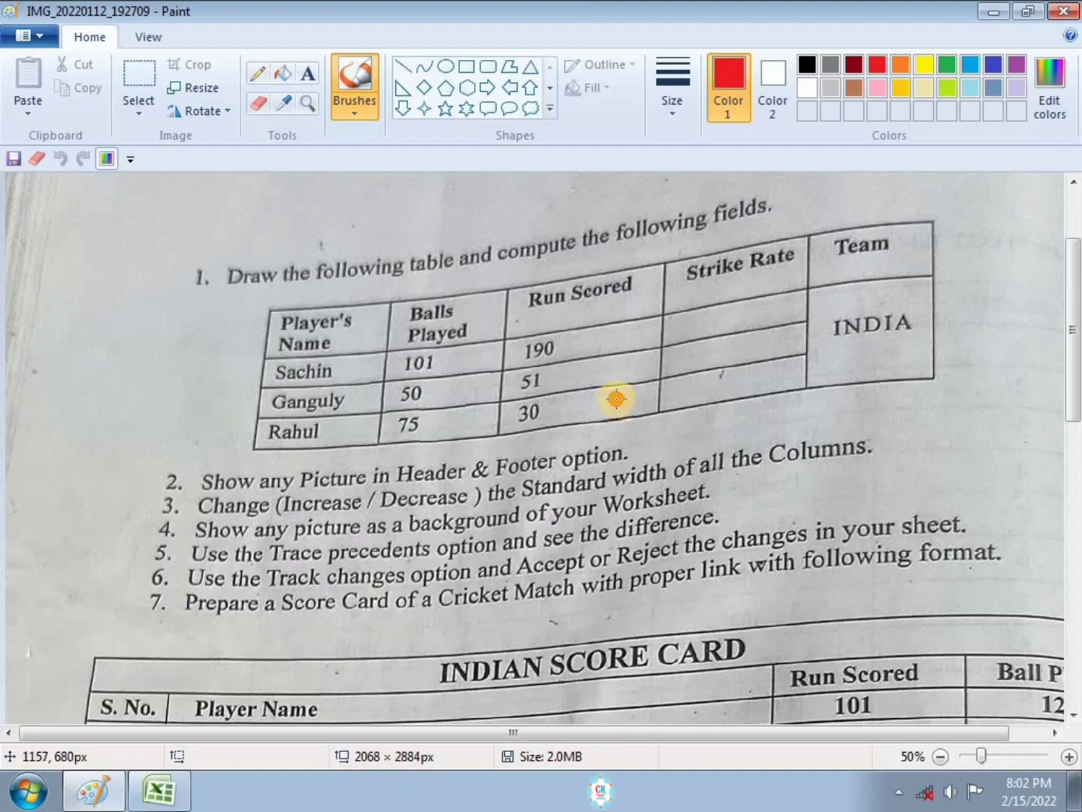
pyautogui.scroll(3, 601, 422)
# Paste the bordered batting table at A1 in Excel and zoom the sheet to 150%.
pyautogui.click(176, 794)
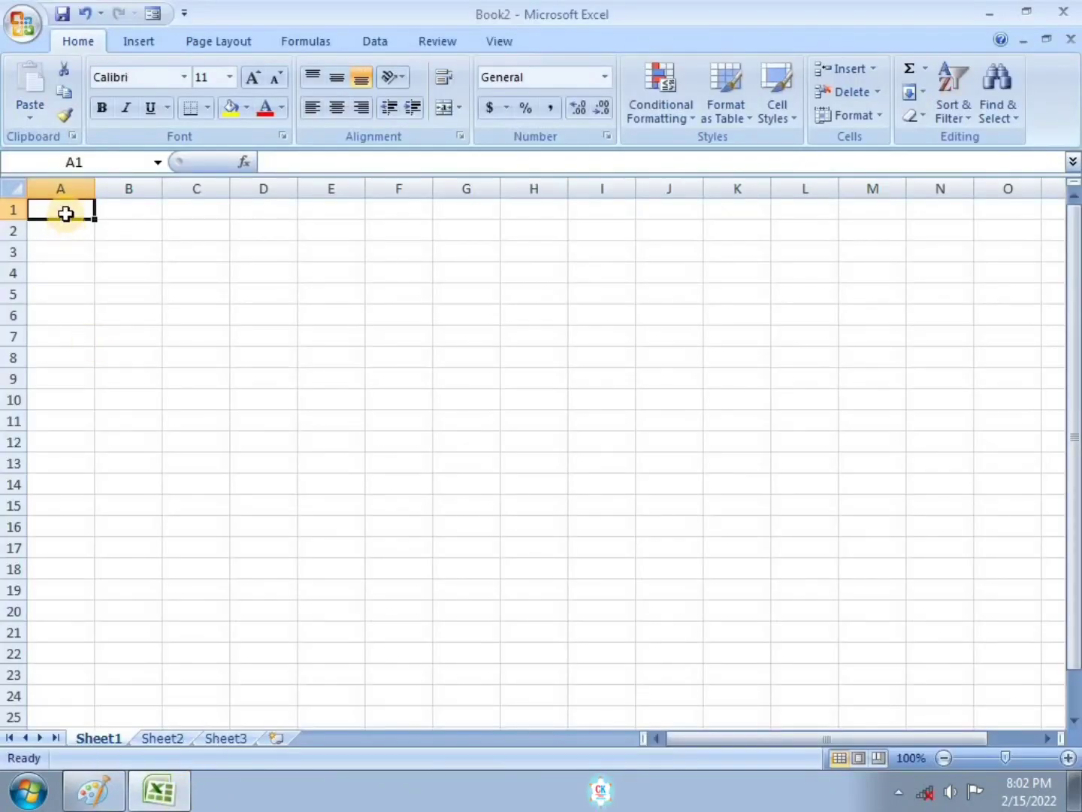
pyautogui.write('BALLS PLAYED\tRUN SCORED\tSTRIKE RATE\tTEAM 101\t190\t\tINDIA 50\t51\t\t 75\t30\t\t 6\t6')
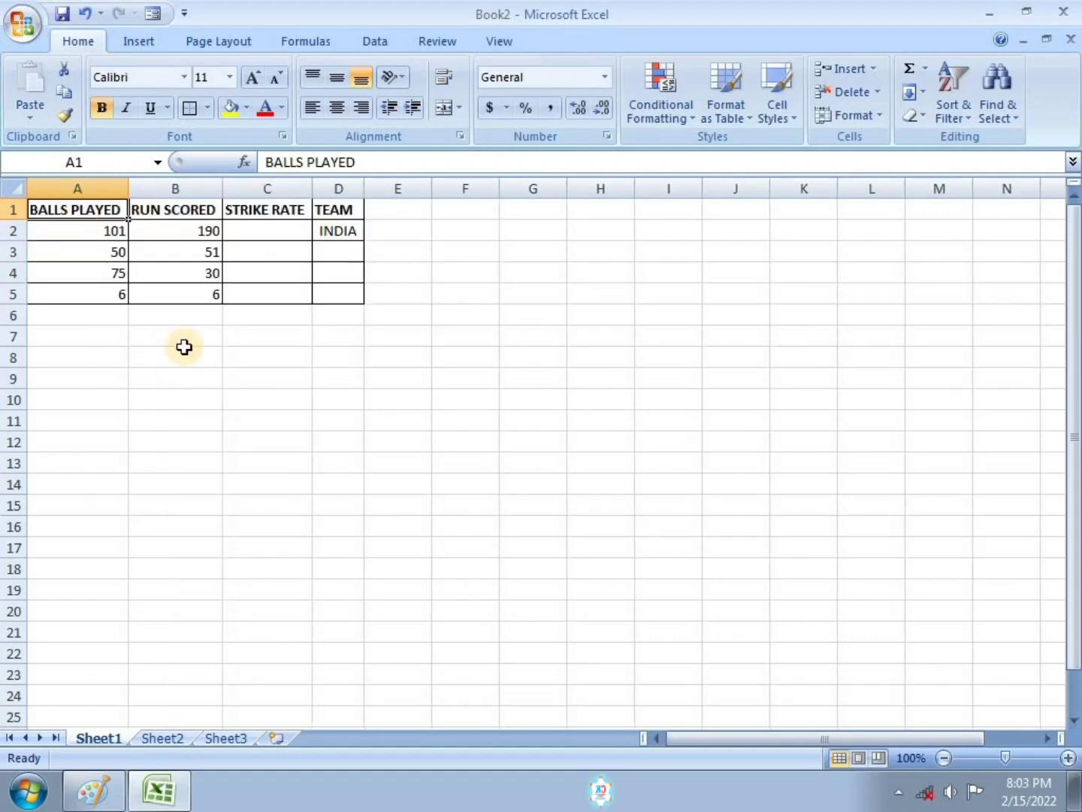
pyautogui.click(1067, 756)
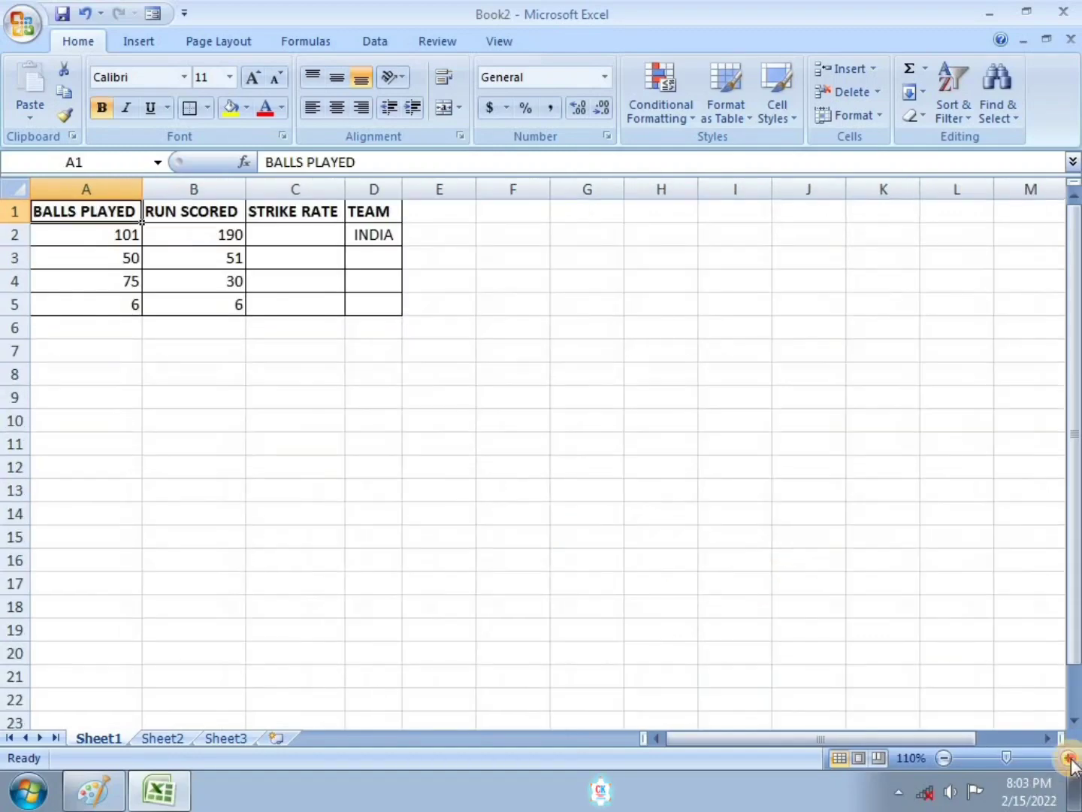
pyautogui.click(1067, 756)
pyautogui.click(1068, 756)
pyautogui.click(1068, 756)
pyautogui.click(1068, 756)
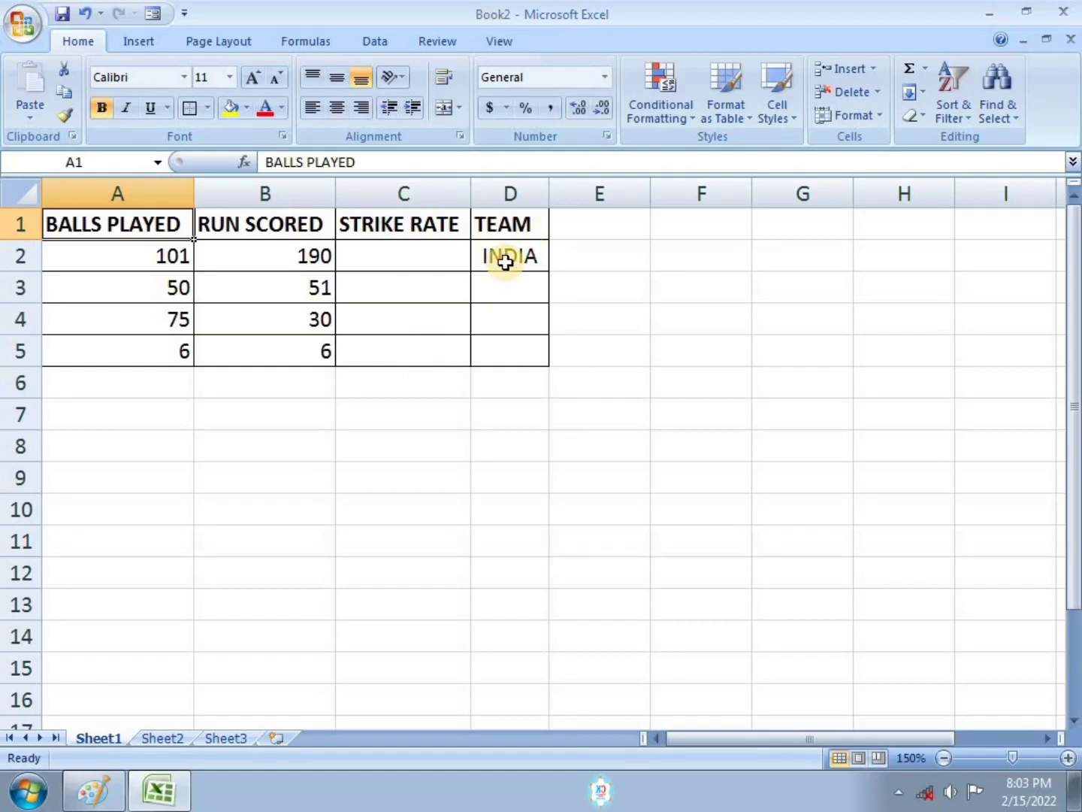
pyautogui.click(238, 226)
pyautogui.click(145, 228)
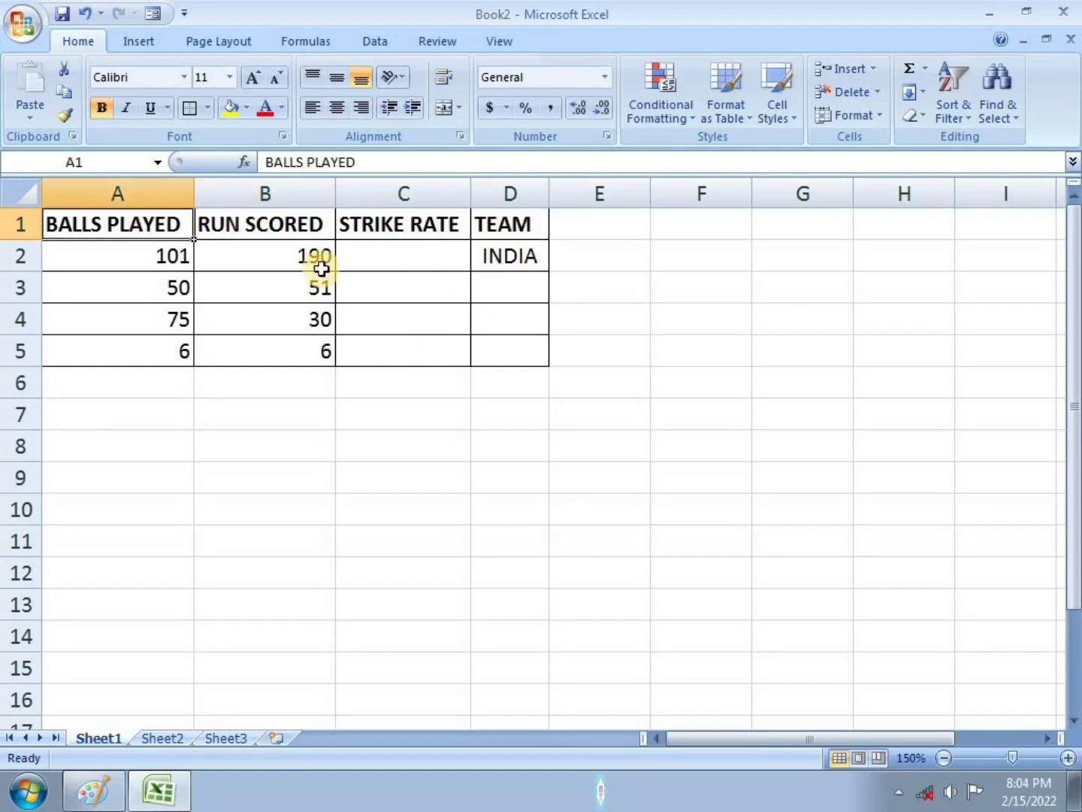
# Enter =B2/A2*100 in C2 and fill it down through C5 for every strike rate.
pyautogui.click(416, 261)
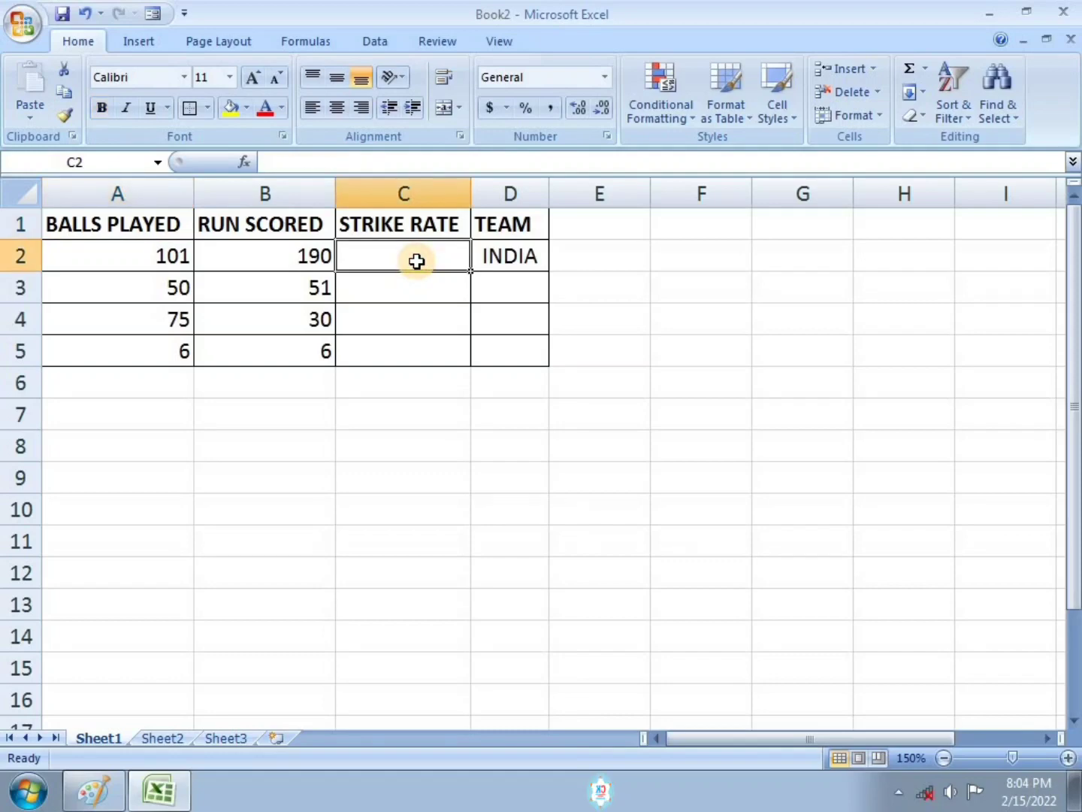
pyautogui.write('=')
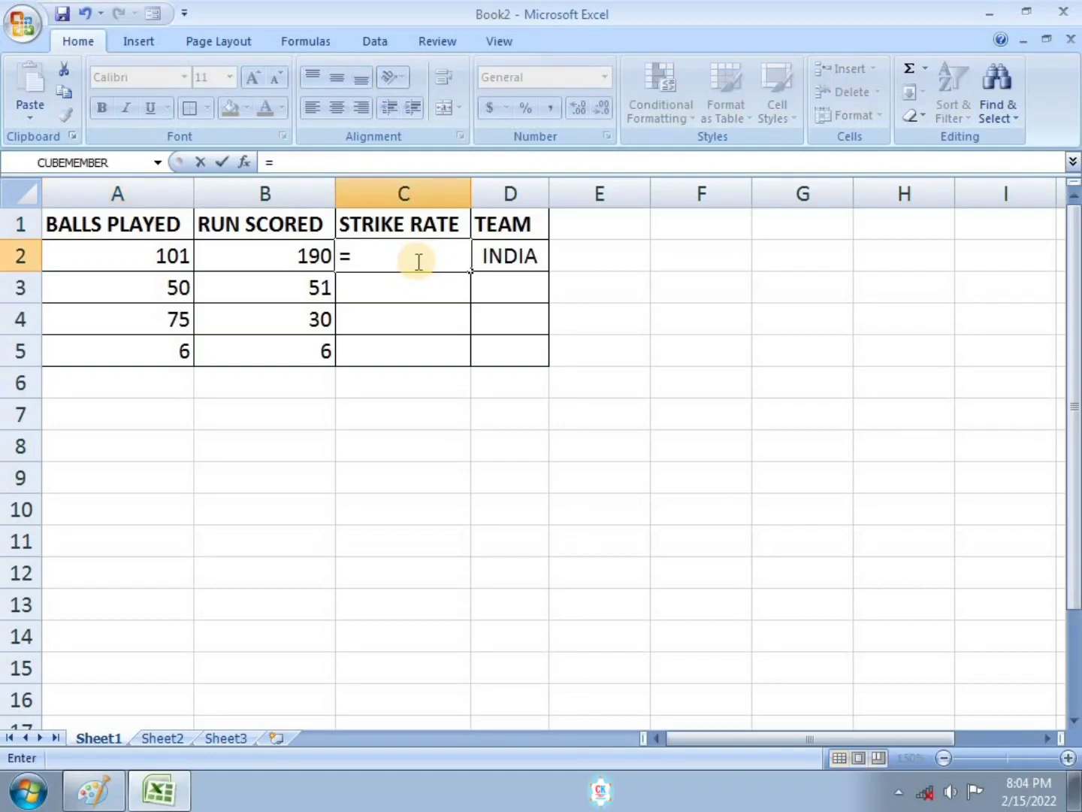
pyautogui.click(286, 255)
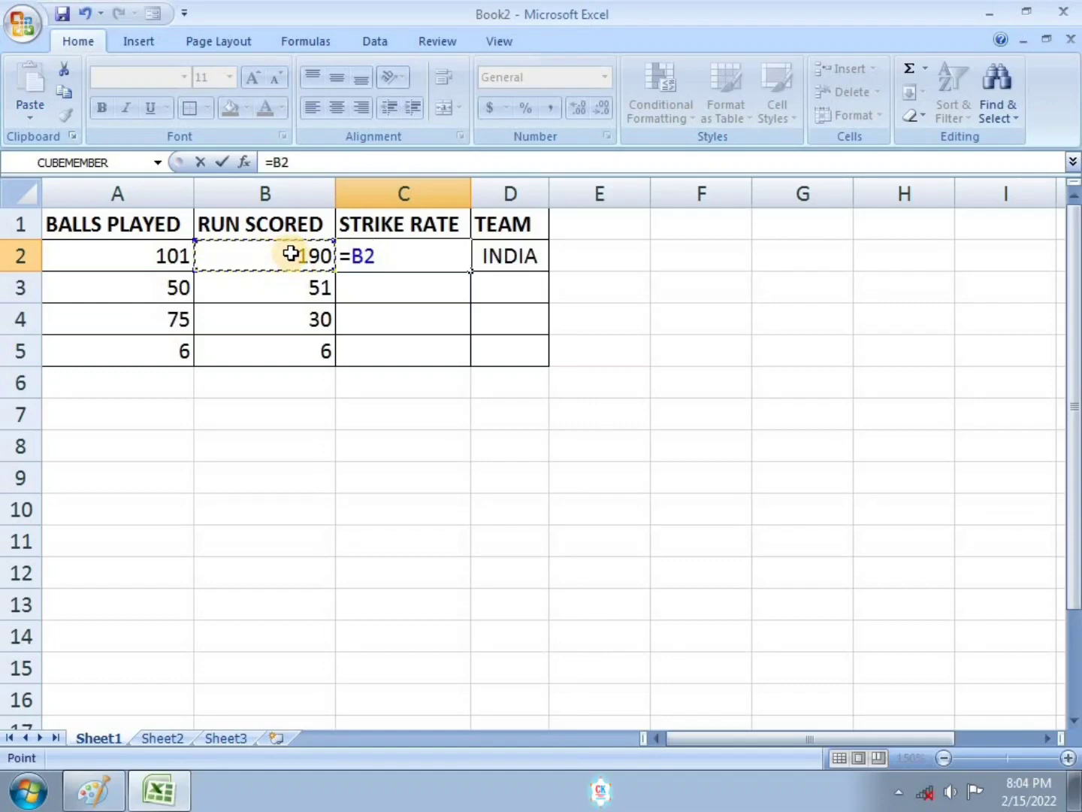
pyautogui.write('/')
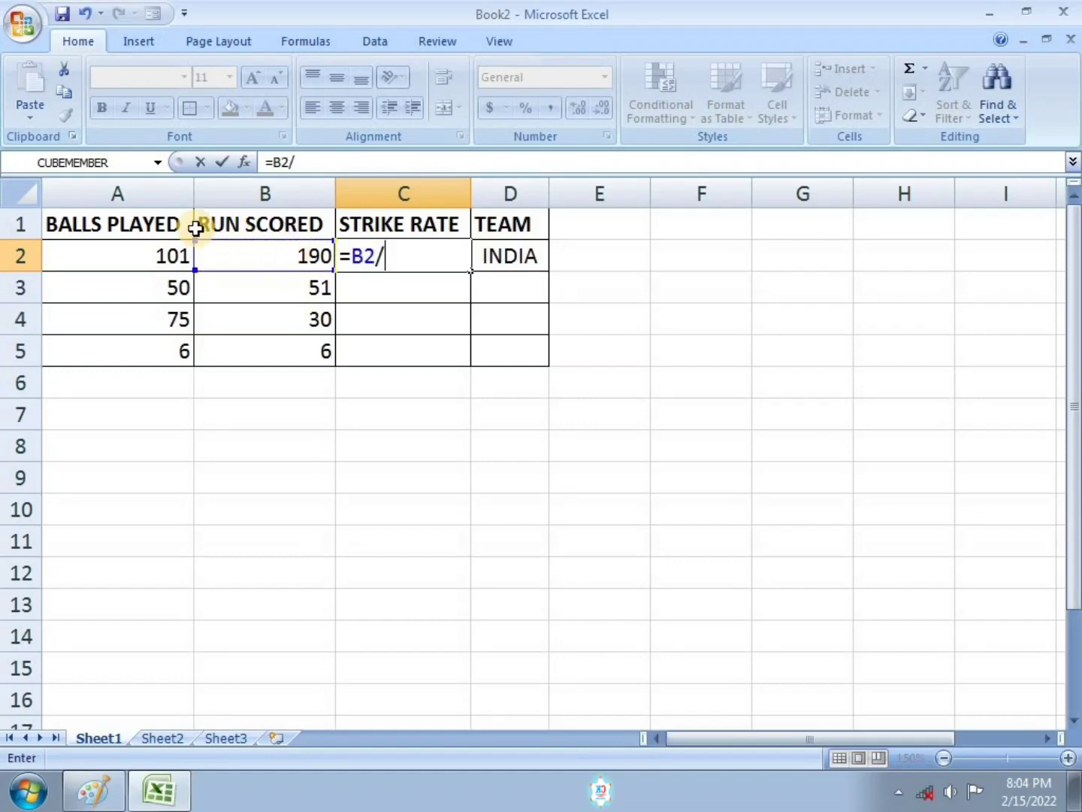
pyautogui.click(162, 258)
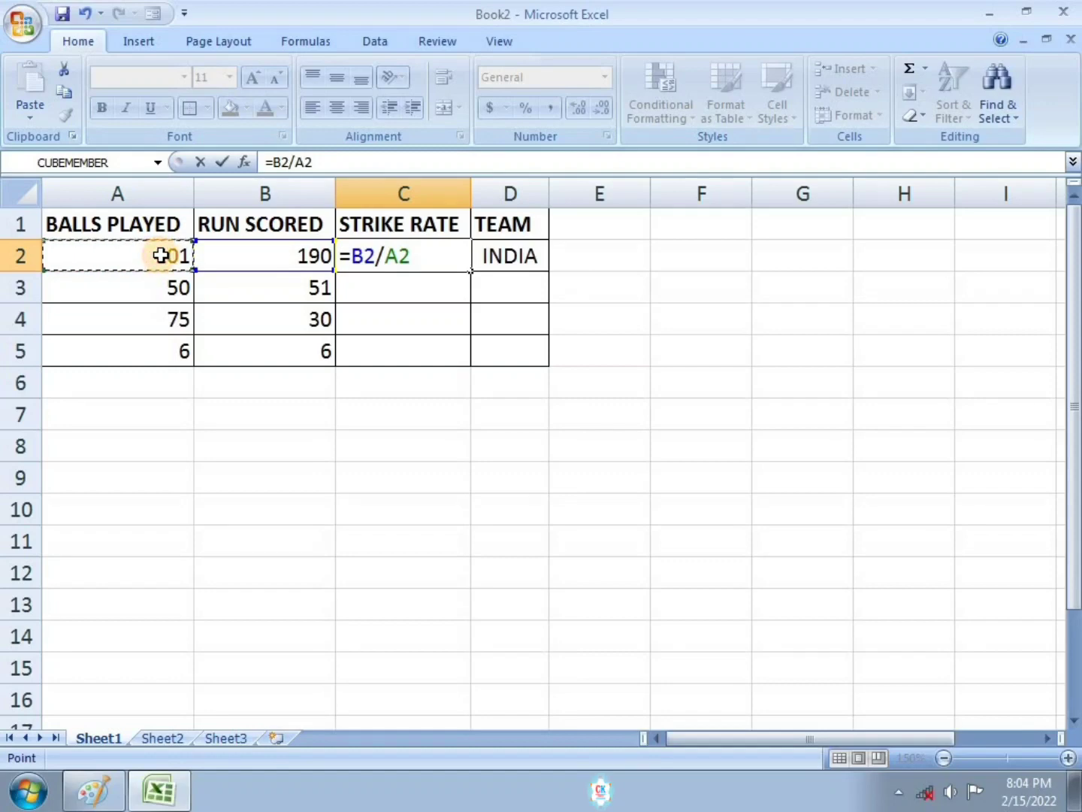
pyautogui.write('*1')
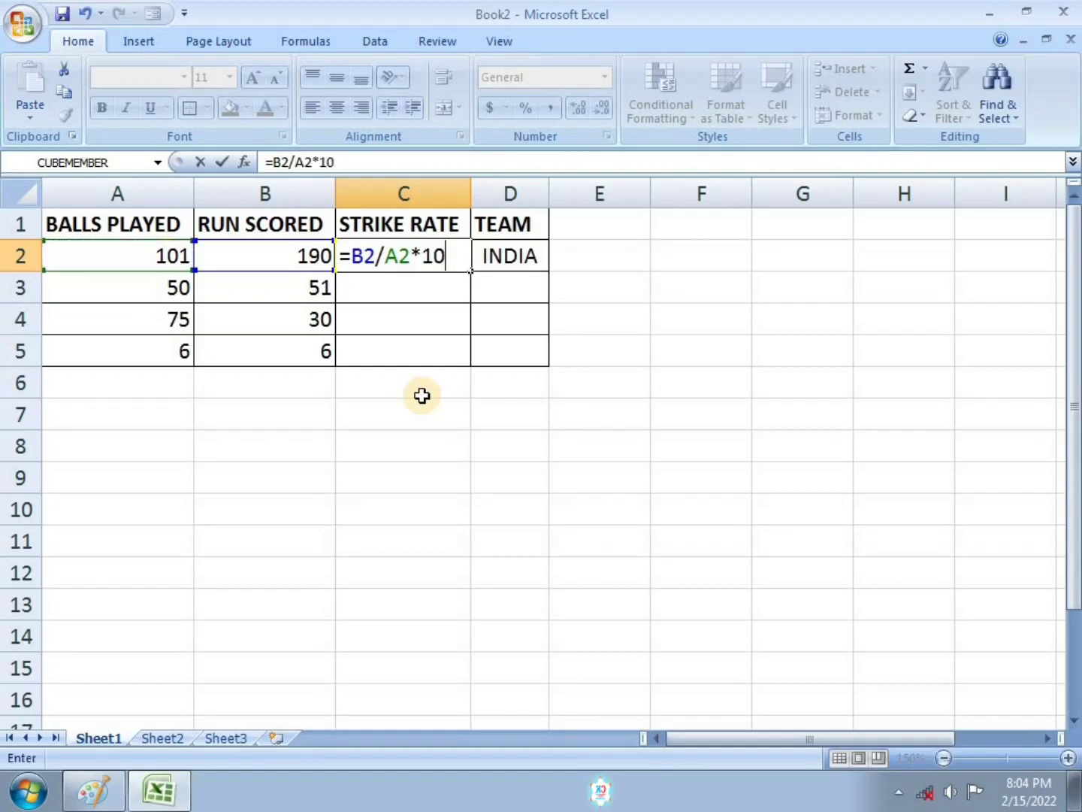
pyautogui.write('0')
pyautogui.press('Return')
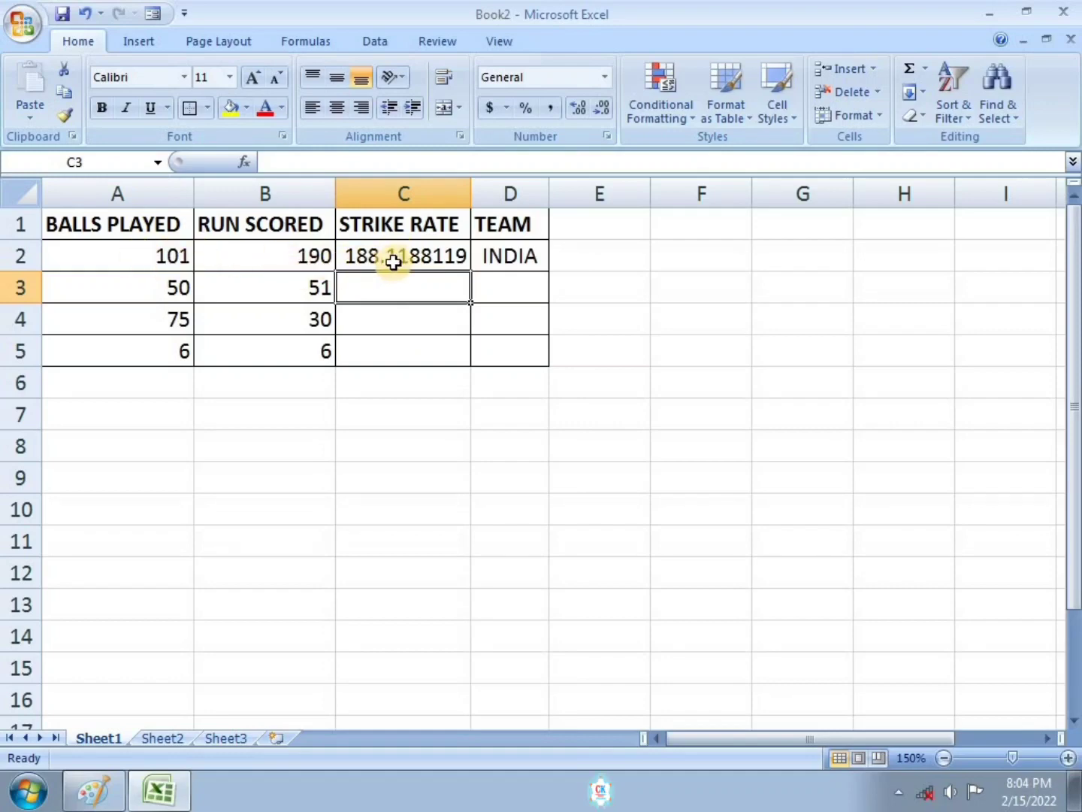
pyautogui.click(454, 259)
pyautogui.moveTo(470, 269); pyautogui.dragTo(471, 353)
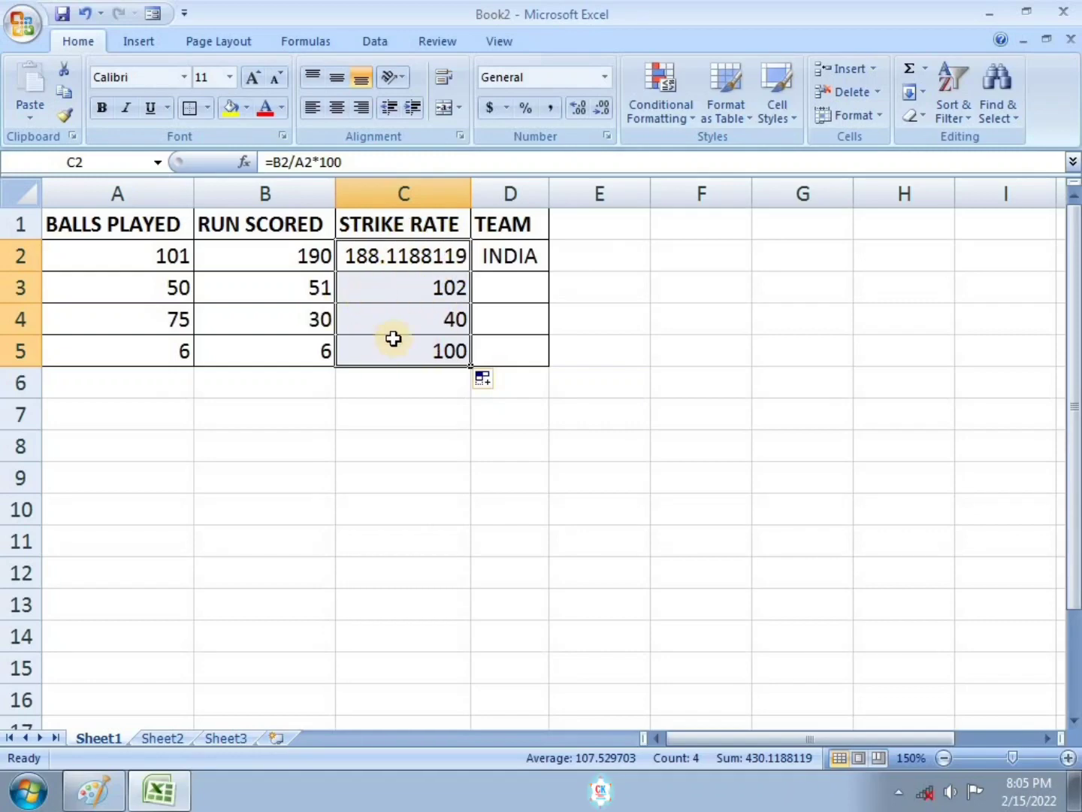
pyautogui.click(397, 263)
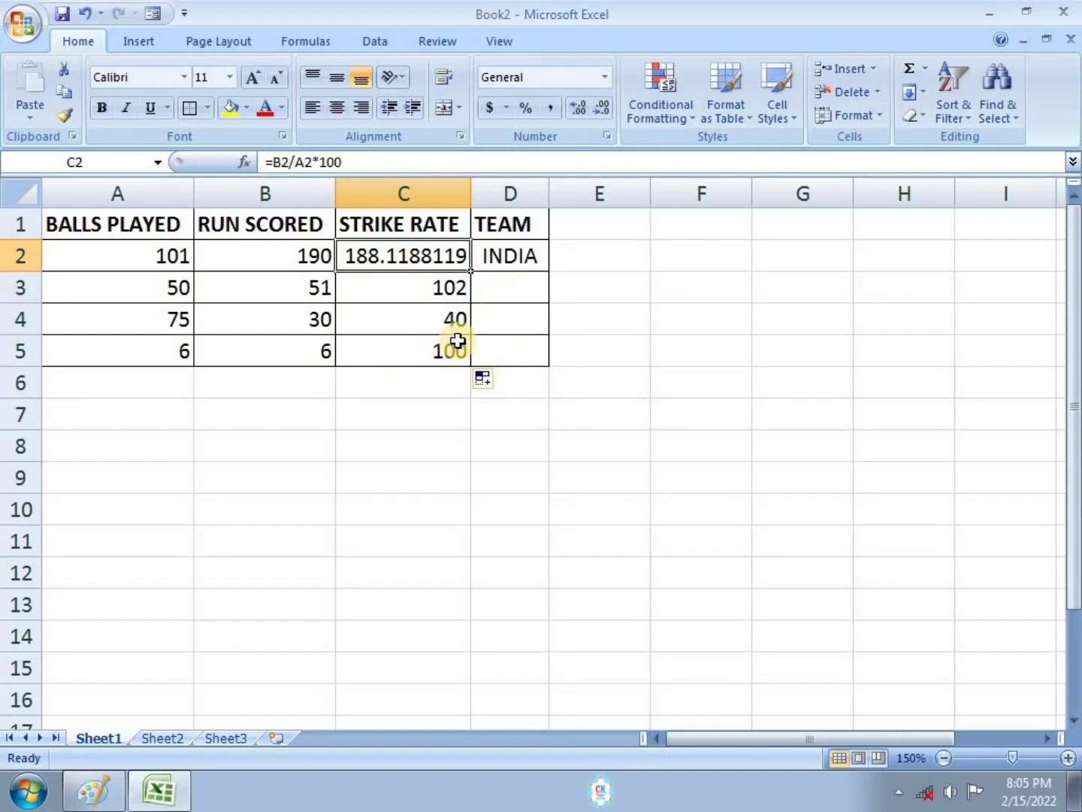
# Merge and centre D3:D5 and enter INDIA in the merged cell.
pyautogui.click(503, 287)
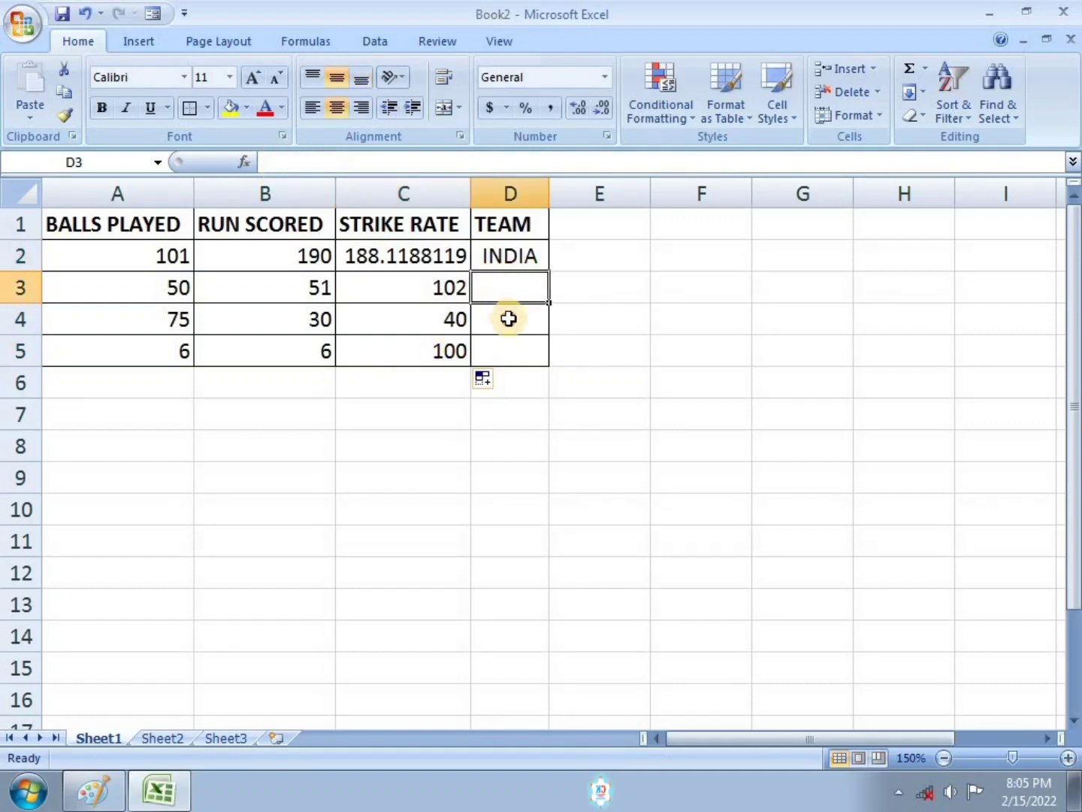
pyautogui.moveTo(510, 285); pyautogui.dragTo(522, 345)
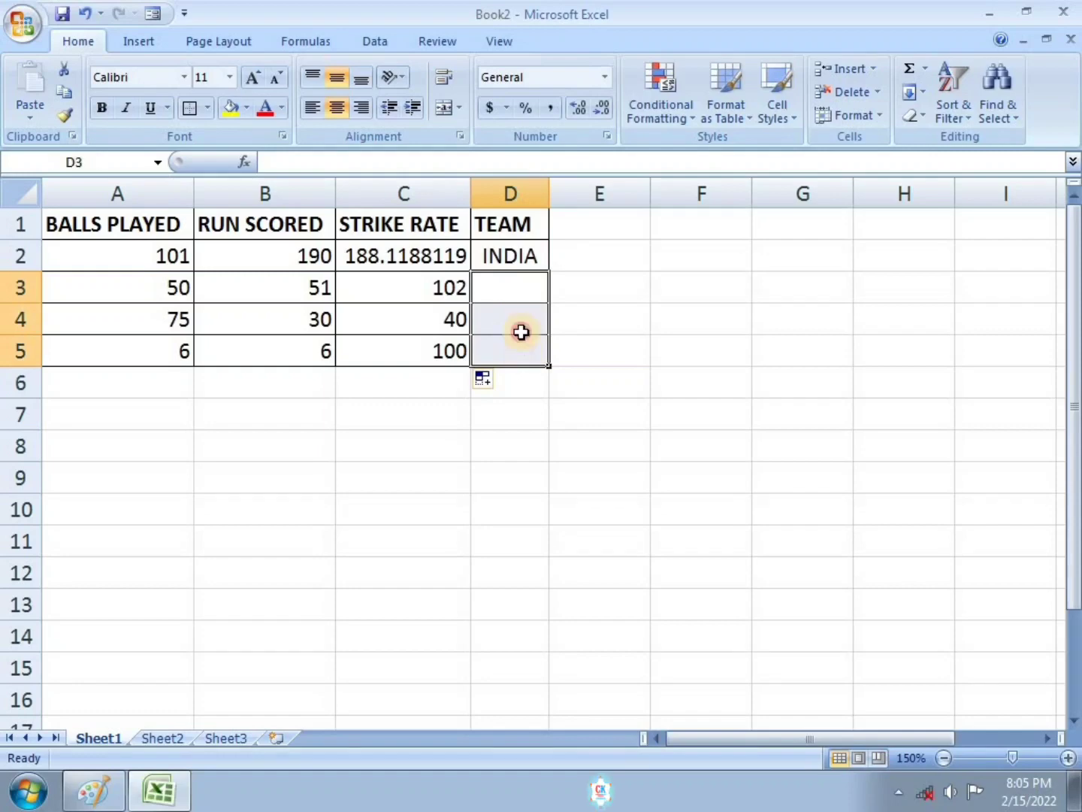
pyautogui.rightClick(67, 39)
pyautogui.click(66, 38)
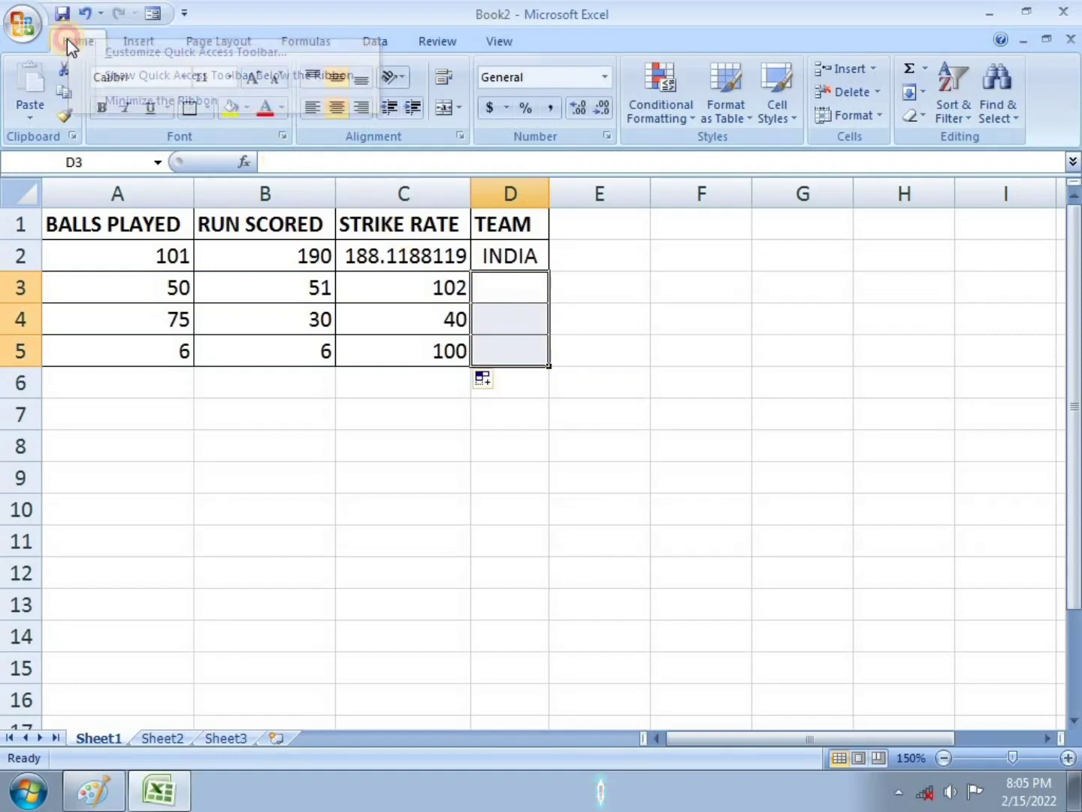
pyautogui.click(459, 112)
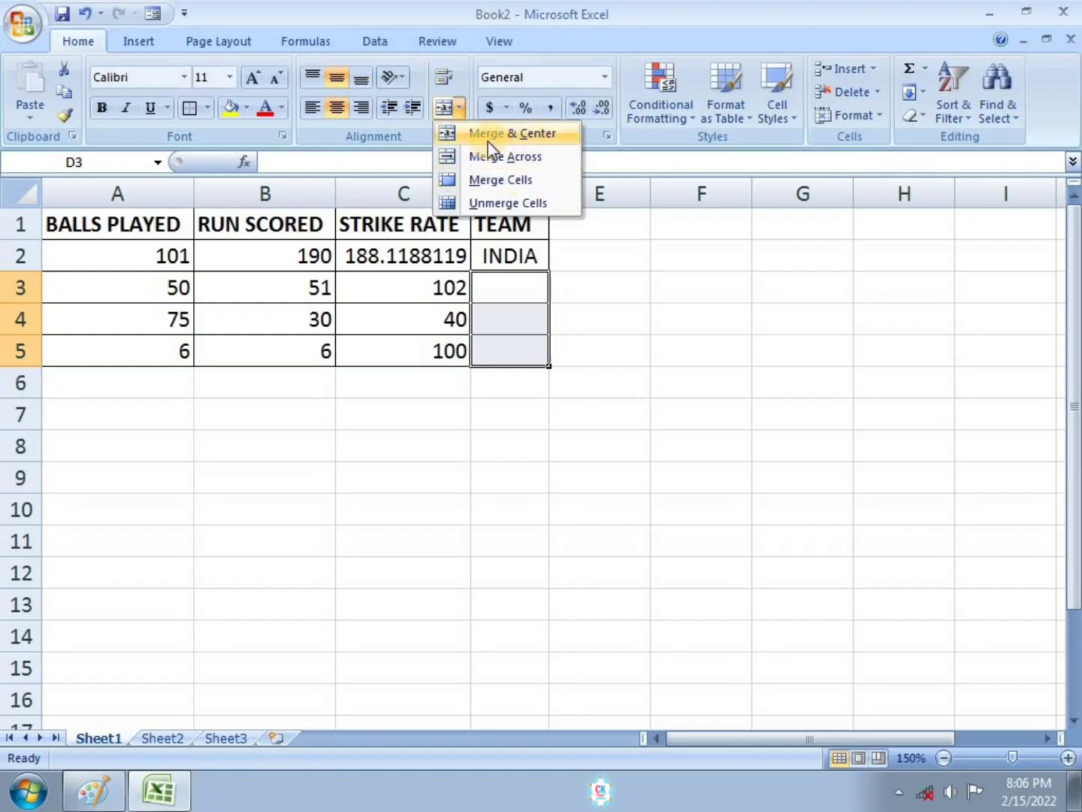
pyautogui.click(508, 135)
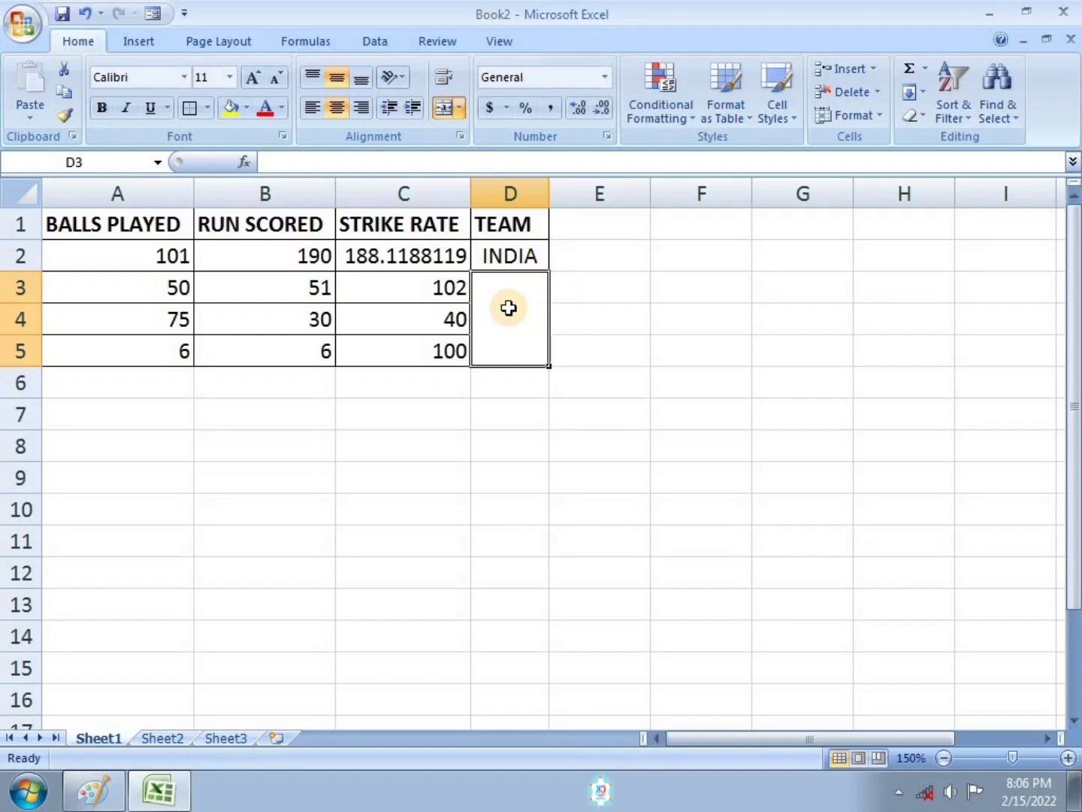
pyautogui.write('in')
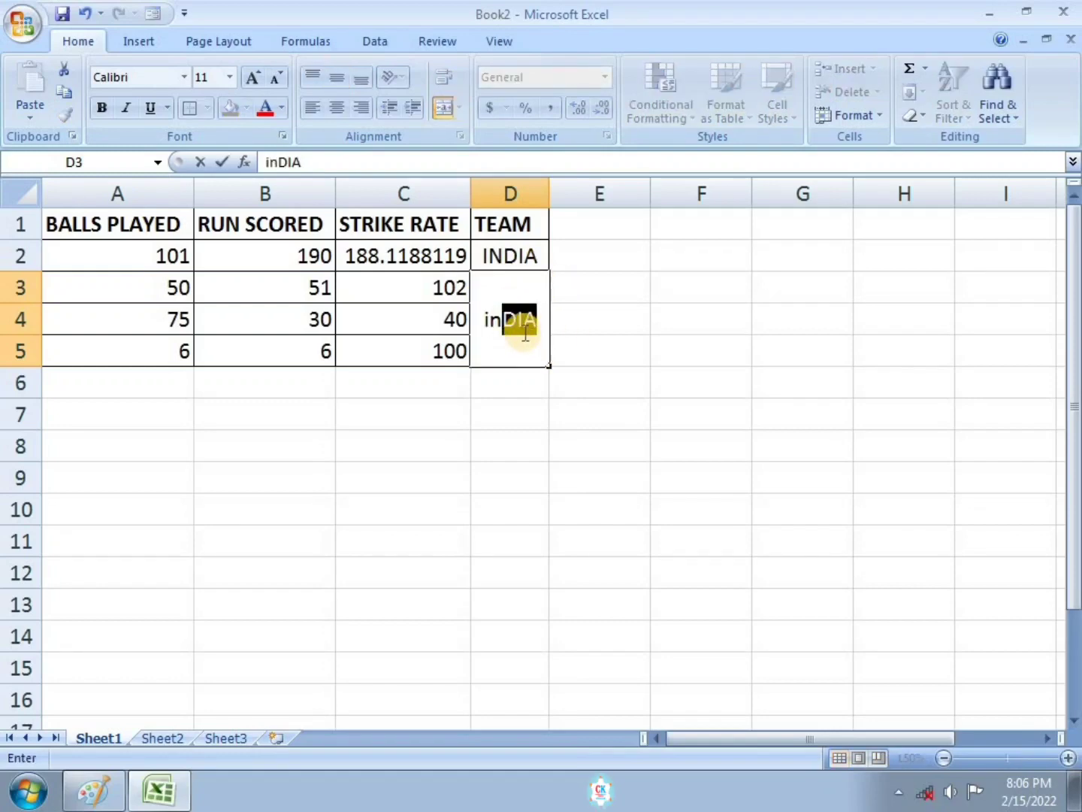
pyautogui.press('Return')
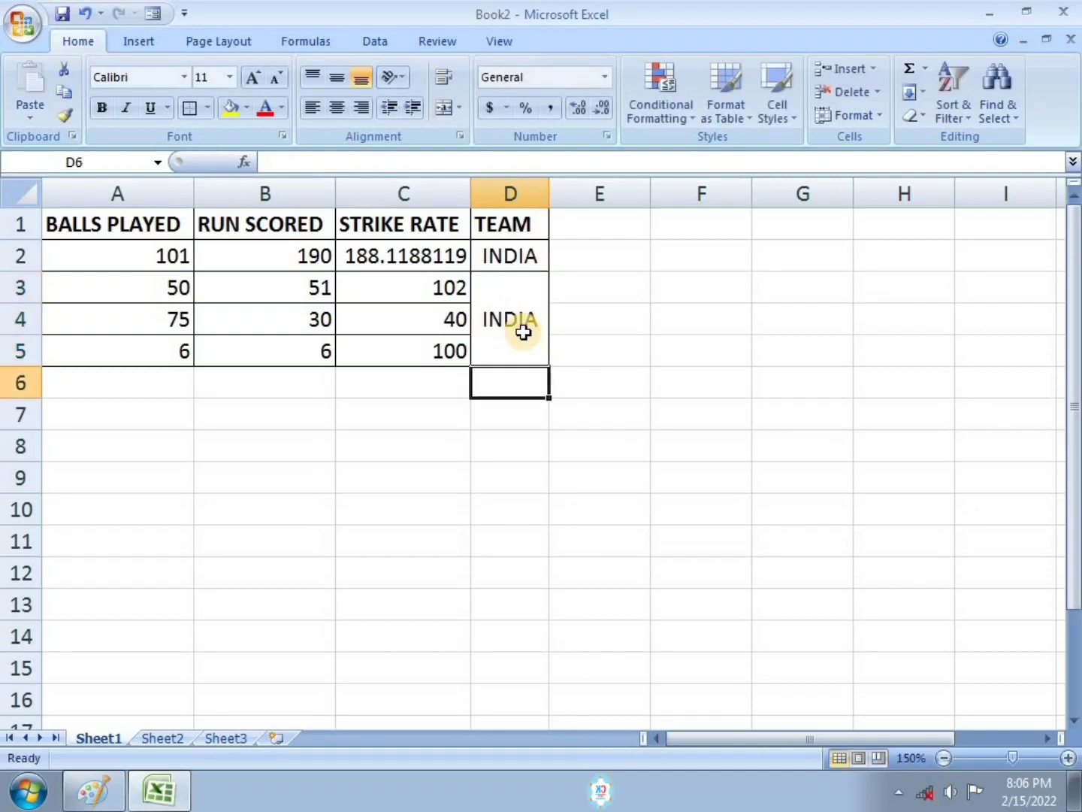
pyautogui.press('Left')
pyautogui.press('Left')
pyautogui.press('Down')
pyautogui.press('Down')
pyautogui.press('Down')
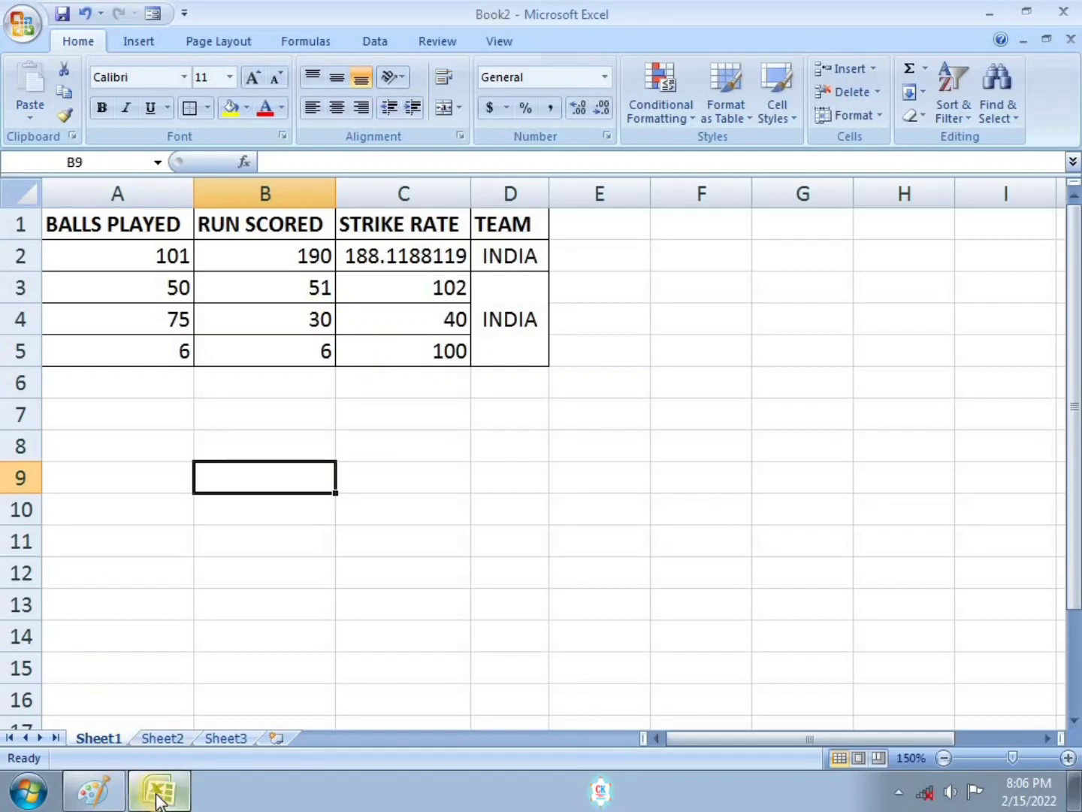
# Mark lesson tasks 1 and 2 with red strokes in Paint, back to the Excel workbook.
pyautogui.click(93, 789)
pyautogui.moveTo(199, 428); pyautogui.dragTo(263, 406)
pyautogui.click(529, 437)
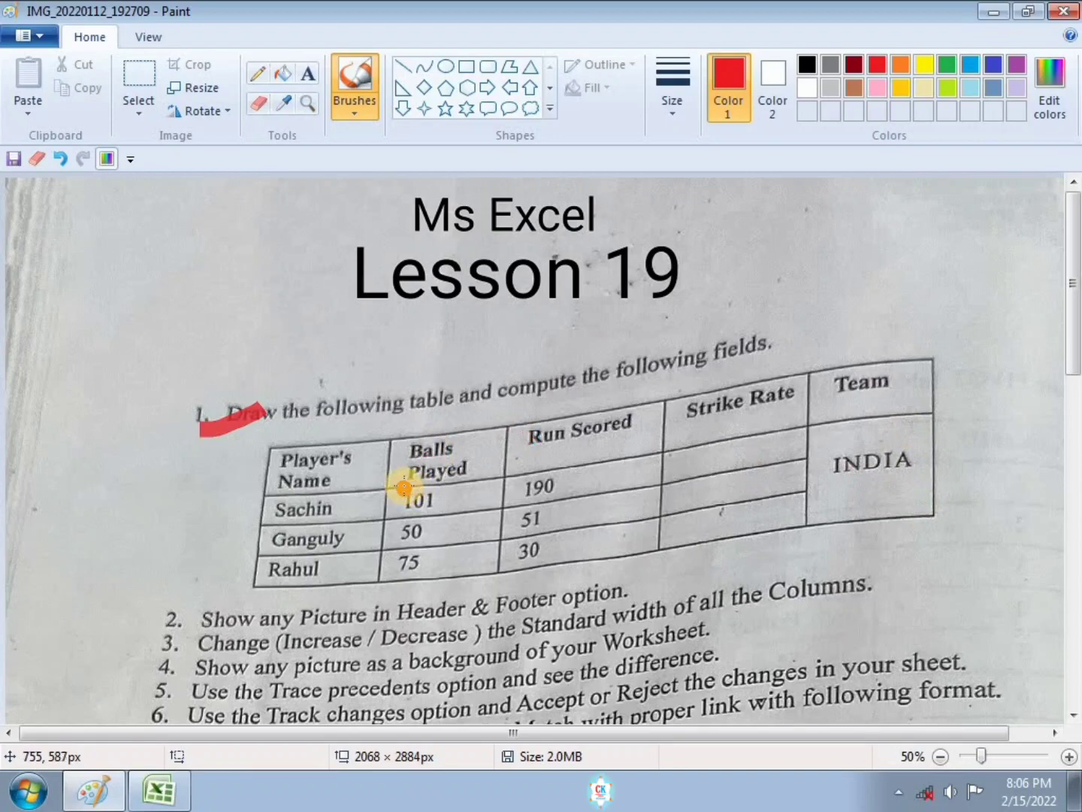
pyautogui.scroll(-3, 398, 481)
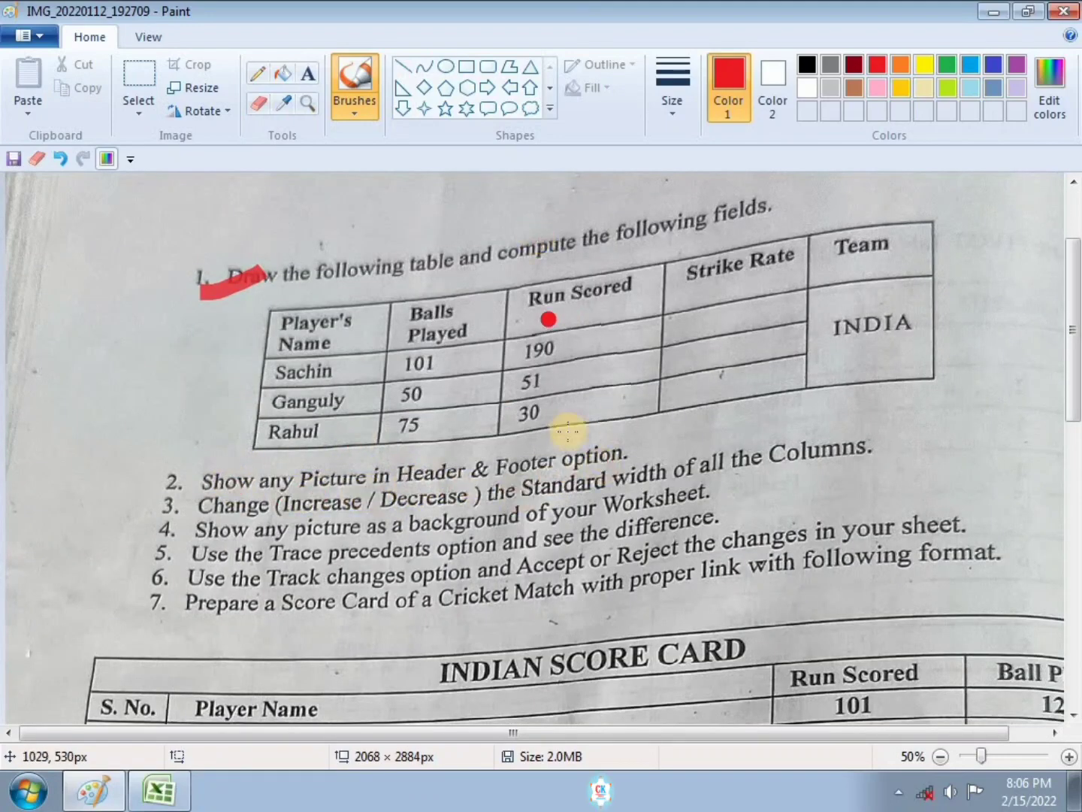
pyautogui.moveTo(357, 471); pyautogui.dragTo(384, 451)
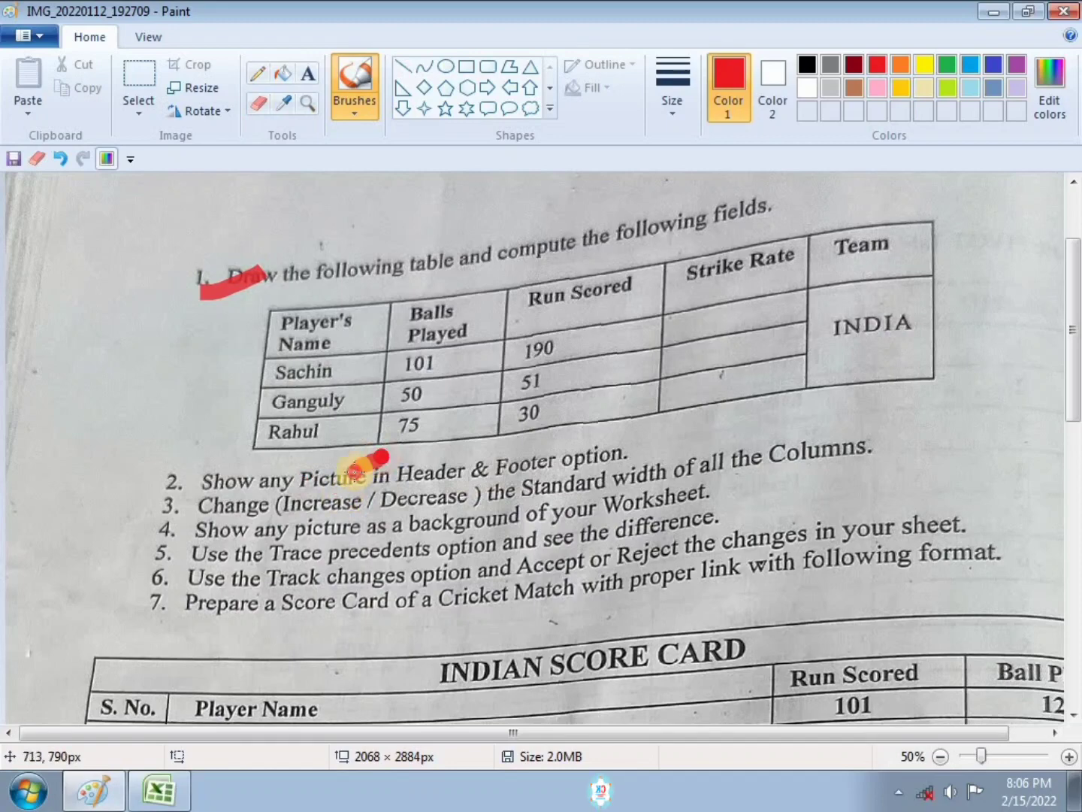
pyautogui.click(154, 795)
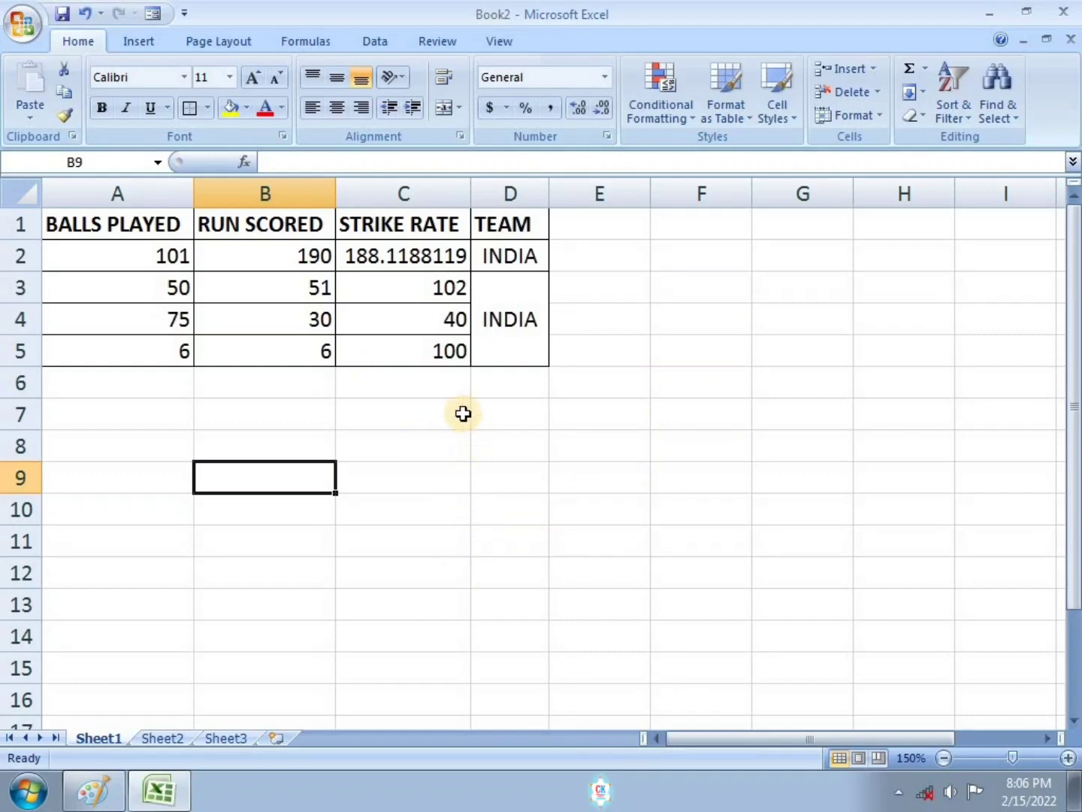
pyautogui.click(135, 40)
pyautogui.rightClick(135, 40)
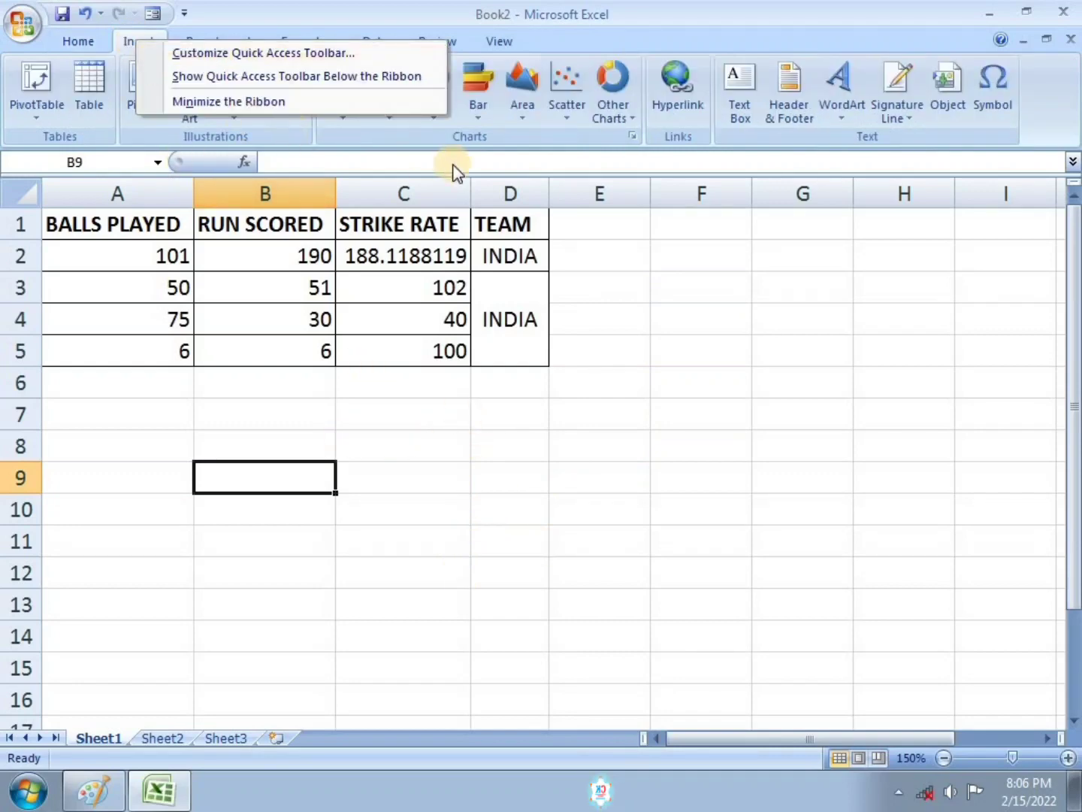
pyautogui.click(793, 109)
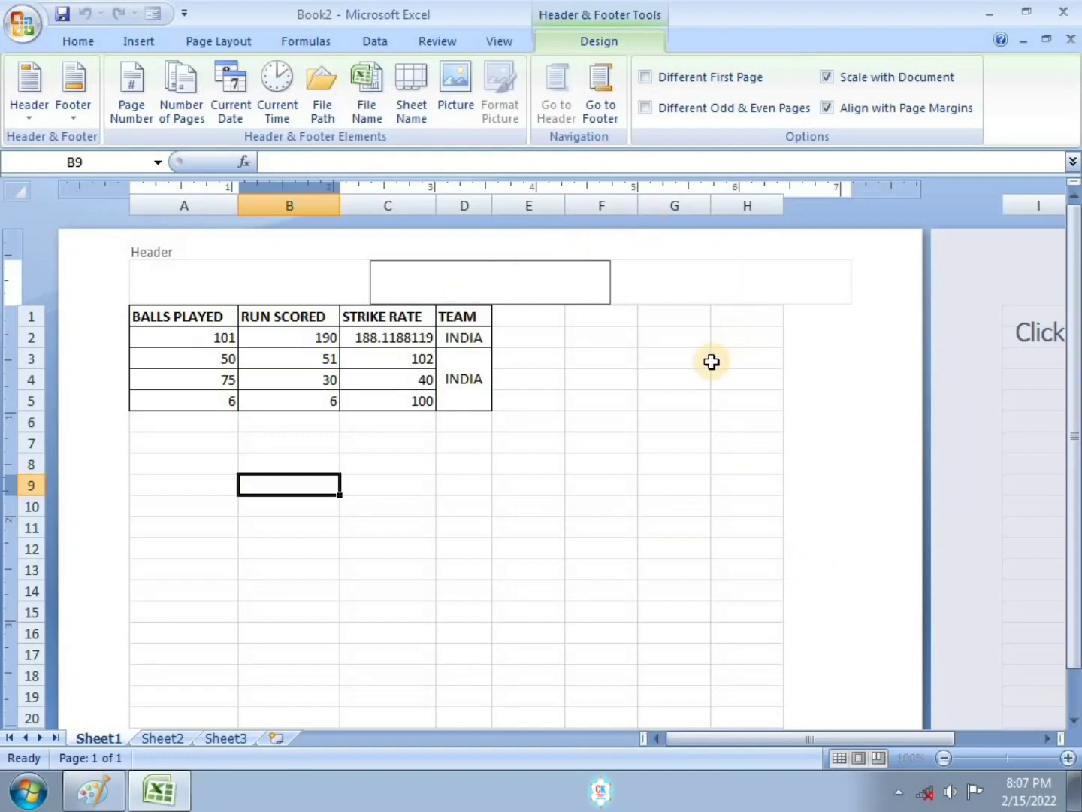
pyautogui.click(499, 42)
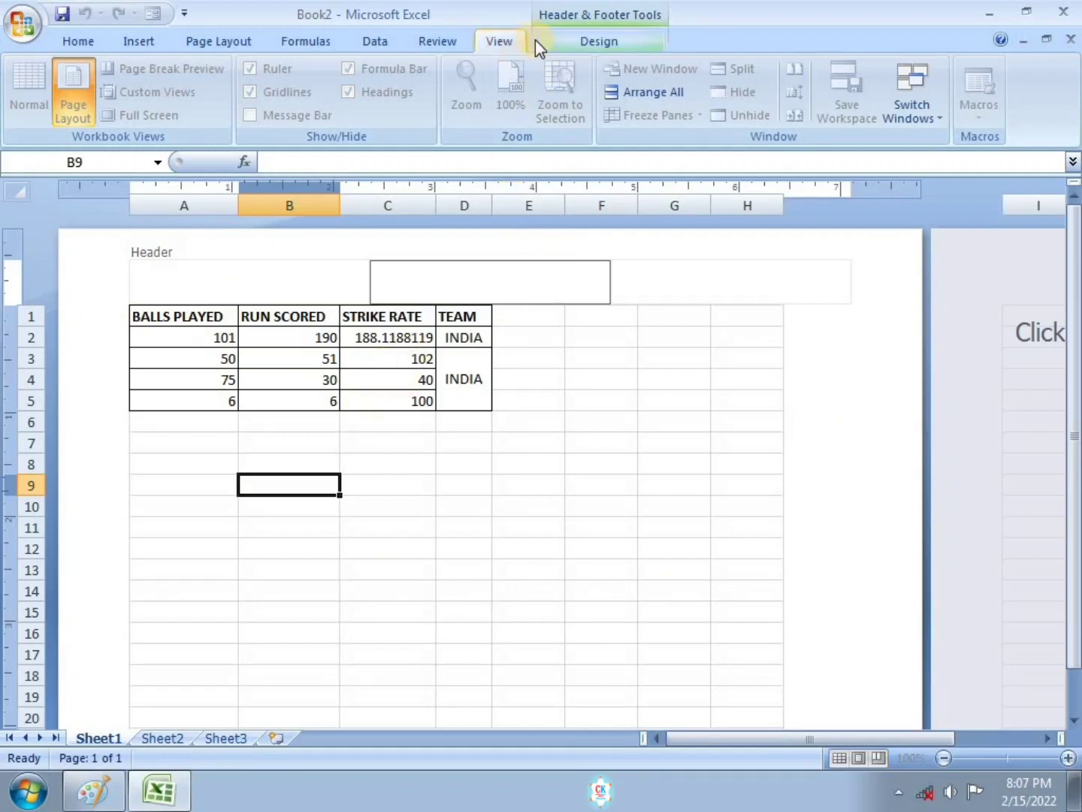
pyautogui.click(599, 45)
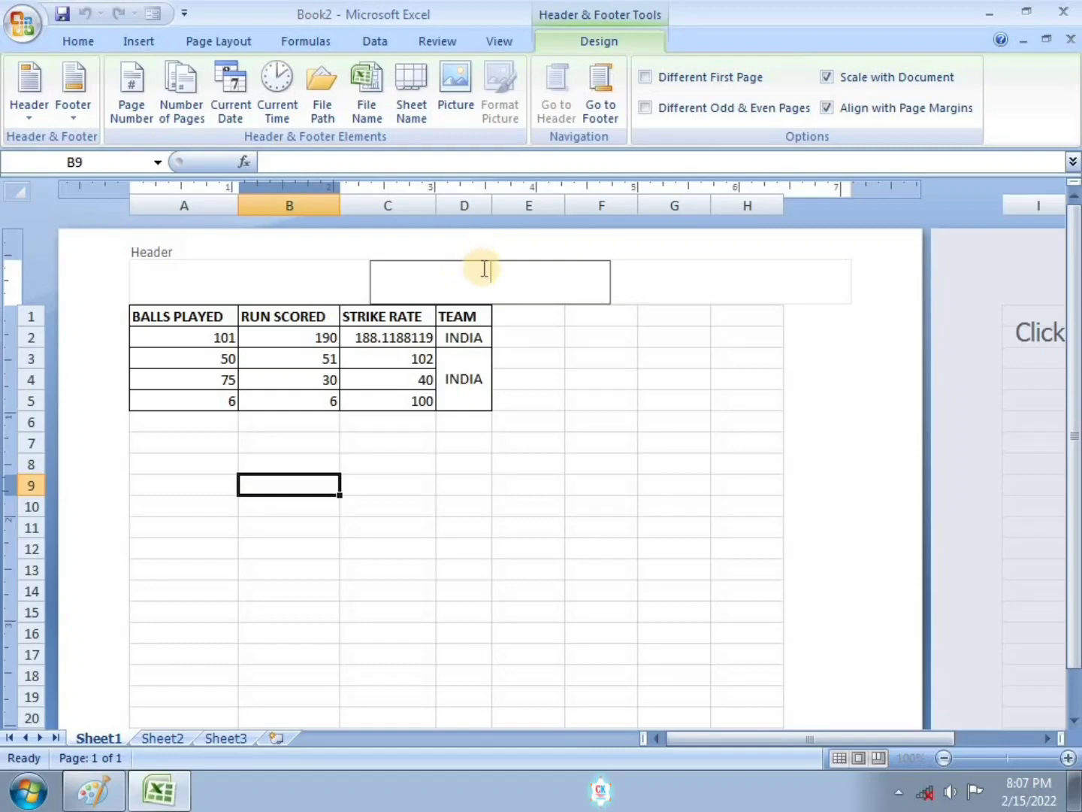
pyautogui.click(314, 280)
pyautogui.click(638, 271)
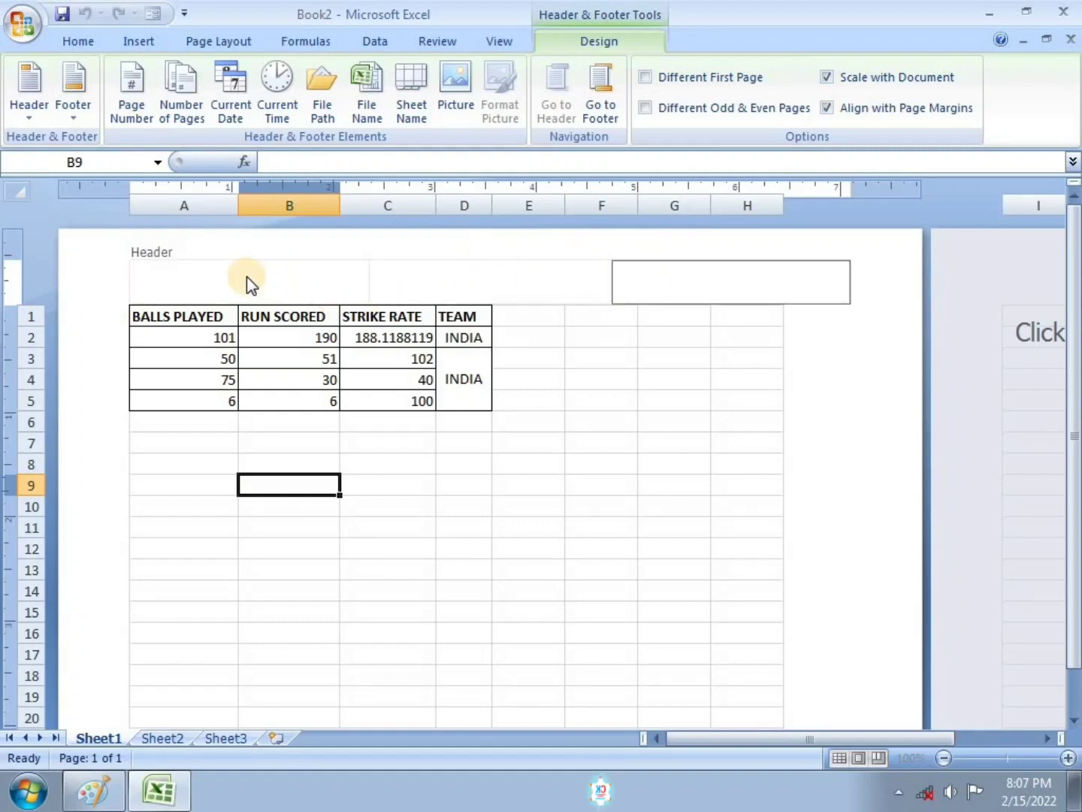
pyautogui.click(247, 276)
pyautogui.click(459, 272)
pyautogui.click(788, 268)
pyautogui.click(347, 292)
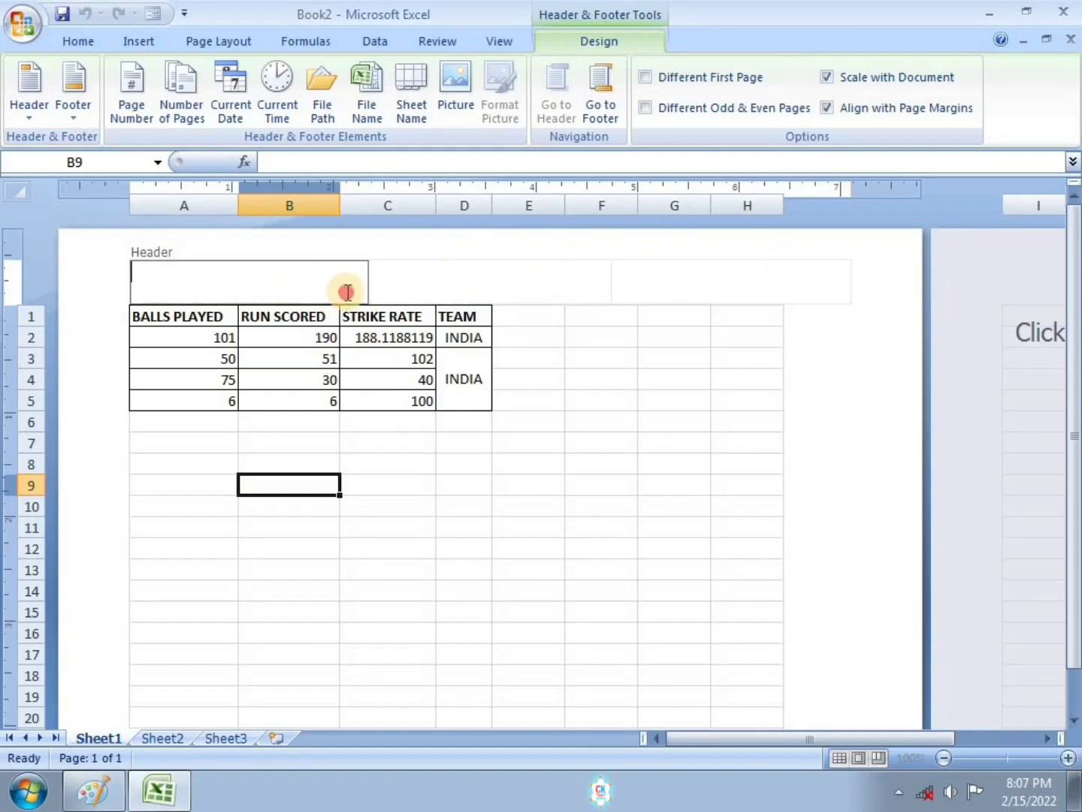
pyautogui.click(560, 285)
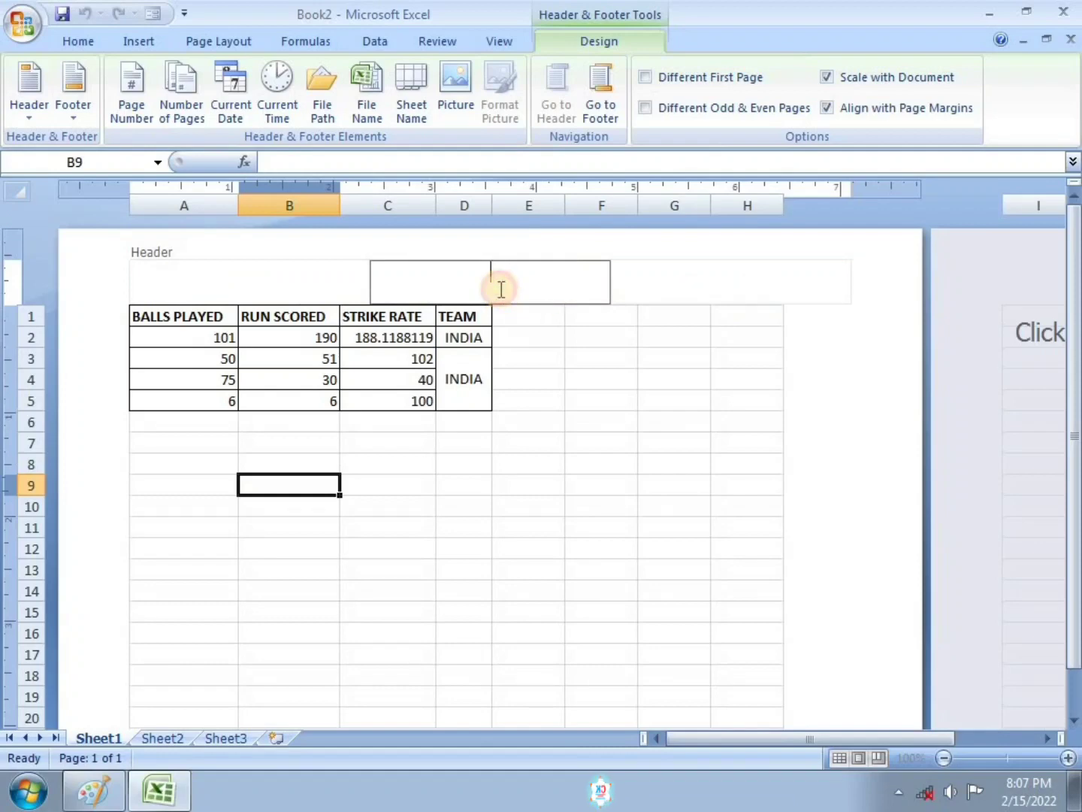
pyautogui.click(254, 293)
pyautogui.click(601, 275)
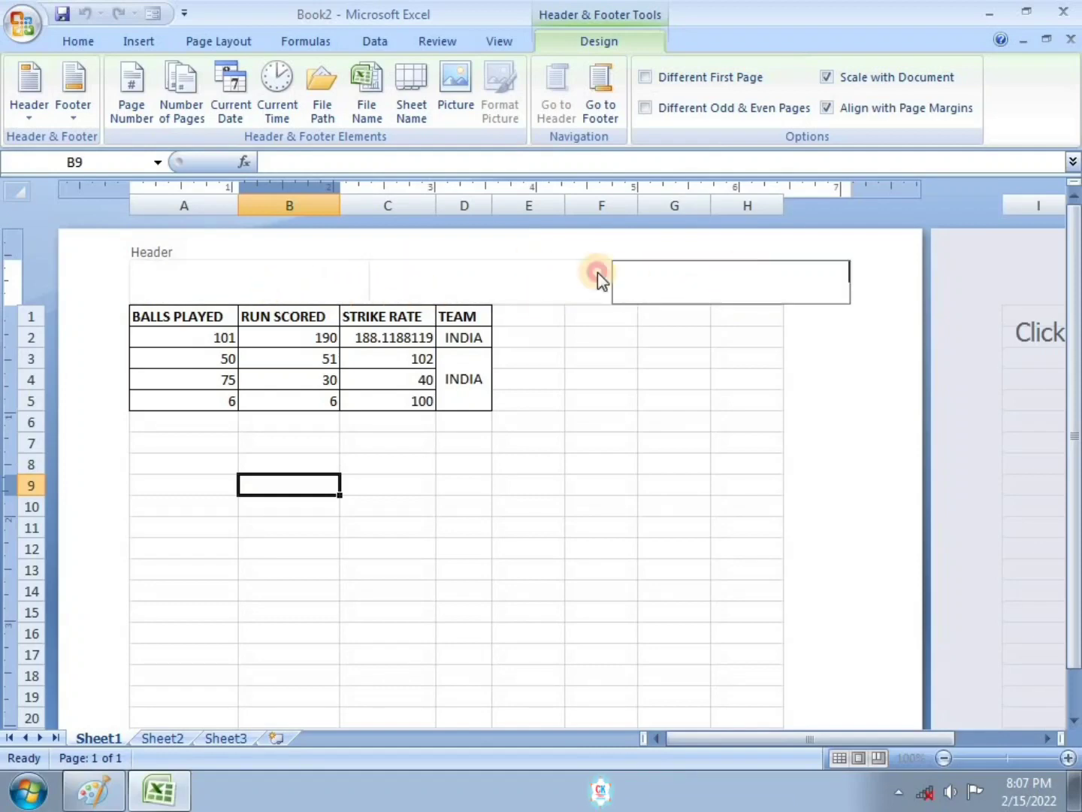
pyautogui.click(522, 267)
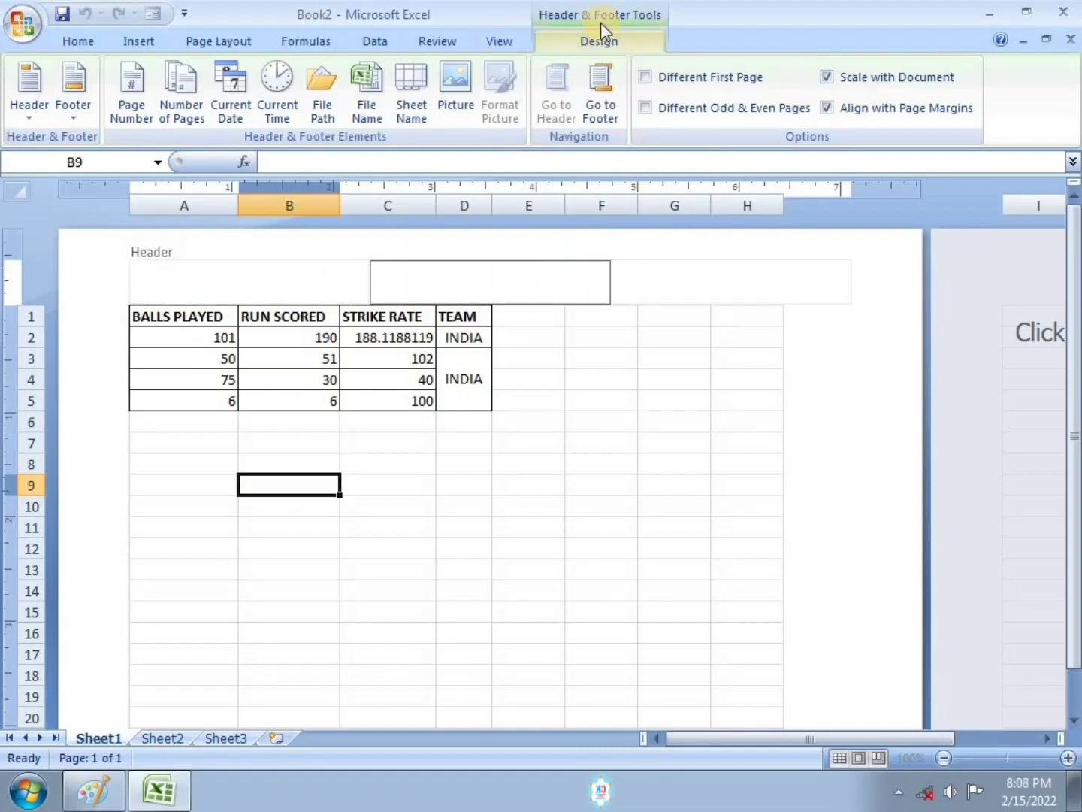
pyautogui.click(509, 284)
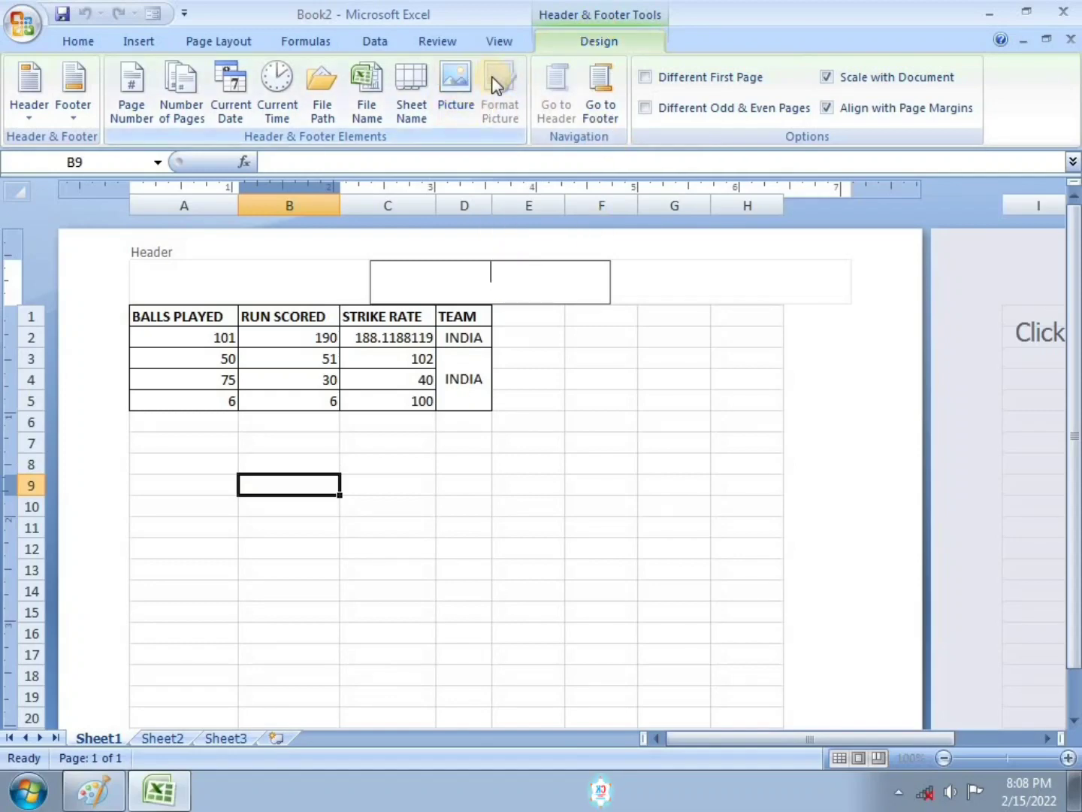
# Insert the 'heart' picture from the Pictures library into the centre header.
pyautogui.click(460, 105)
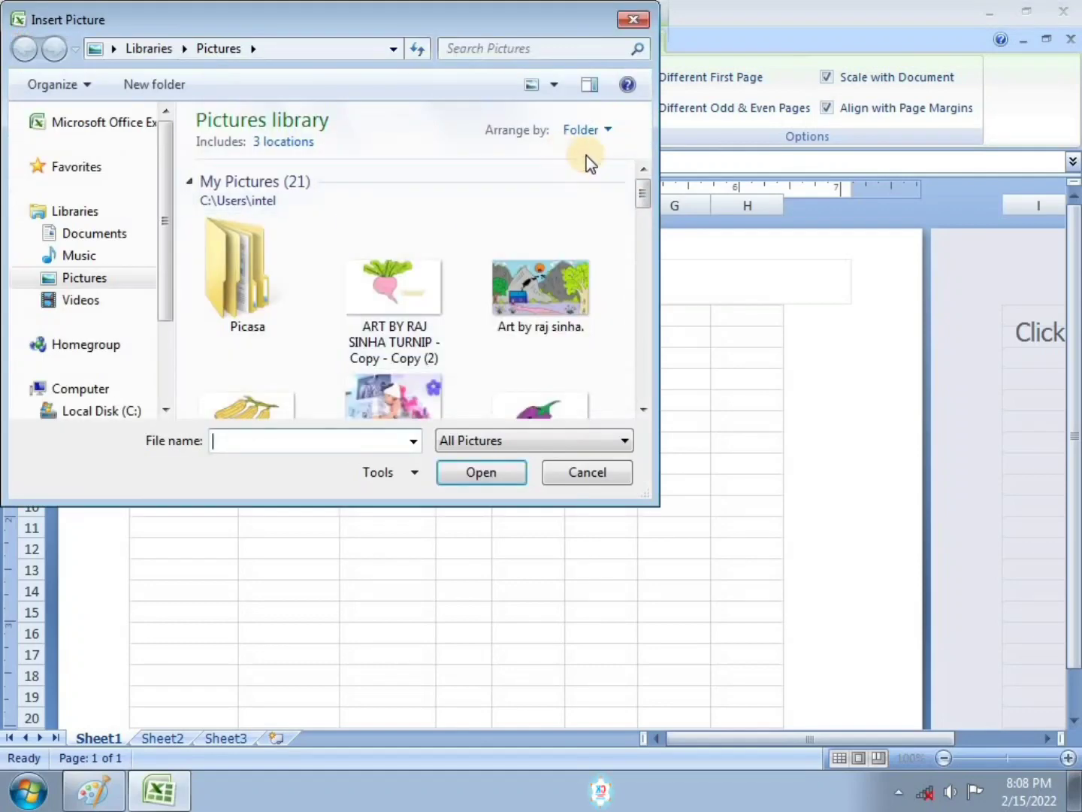
pyautogui.moveTo(645, 194)
pyautogui.mouseDown()
pyautogui.moveTo(633, 235)
pyautogui.moveTo(632, 225)
pyautogui.moveTo(640, 246)
pyautogui.mouseUp()
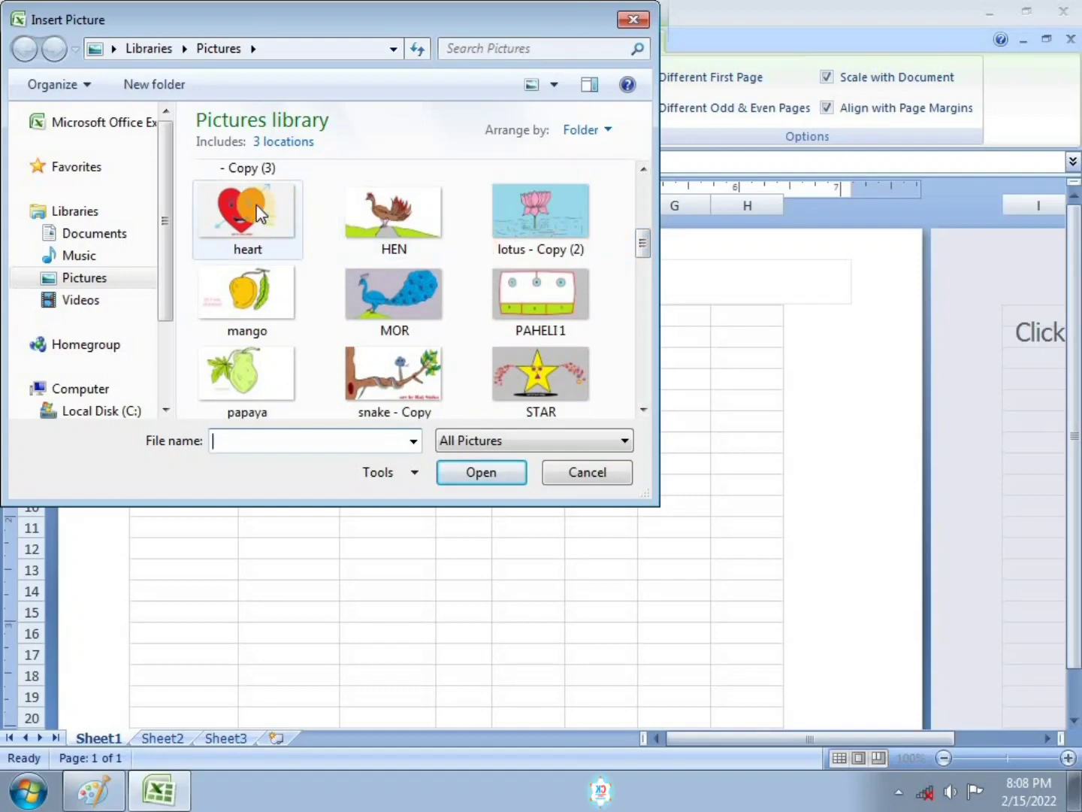
pyautogui.click(264, 226)
pyautogui.click(473, 472)
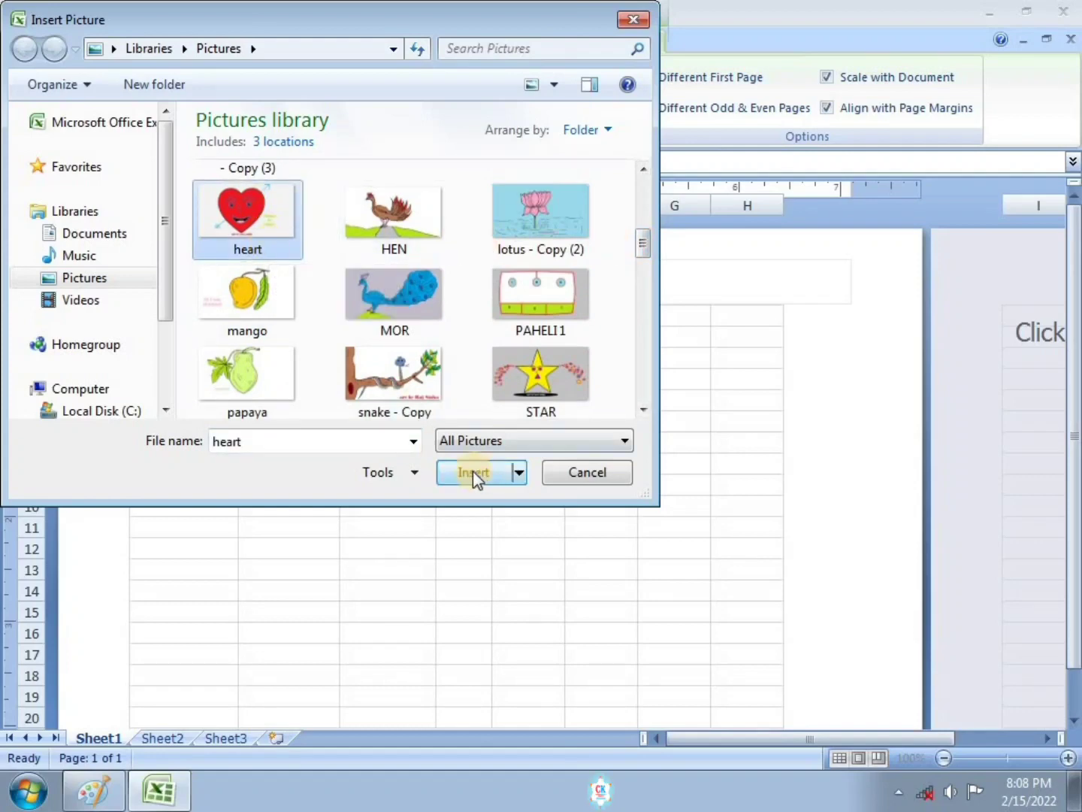
pyautogui.click(461, 475)
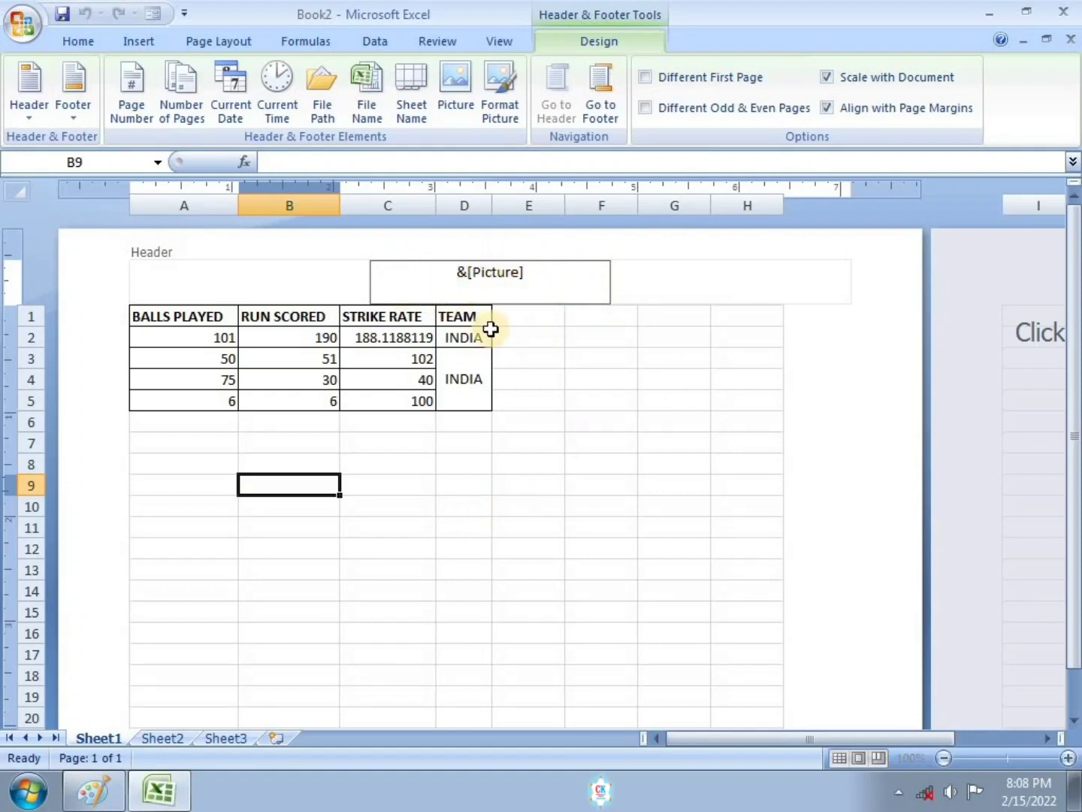
# Look over the heart picture on the page, then reselect the centre header.
pyautogui.click(543, 608)
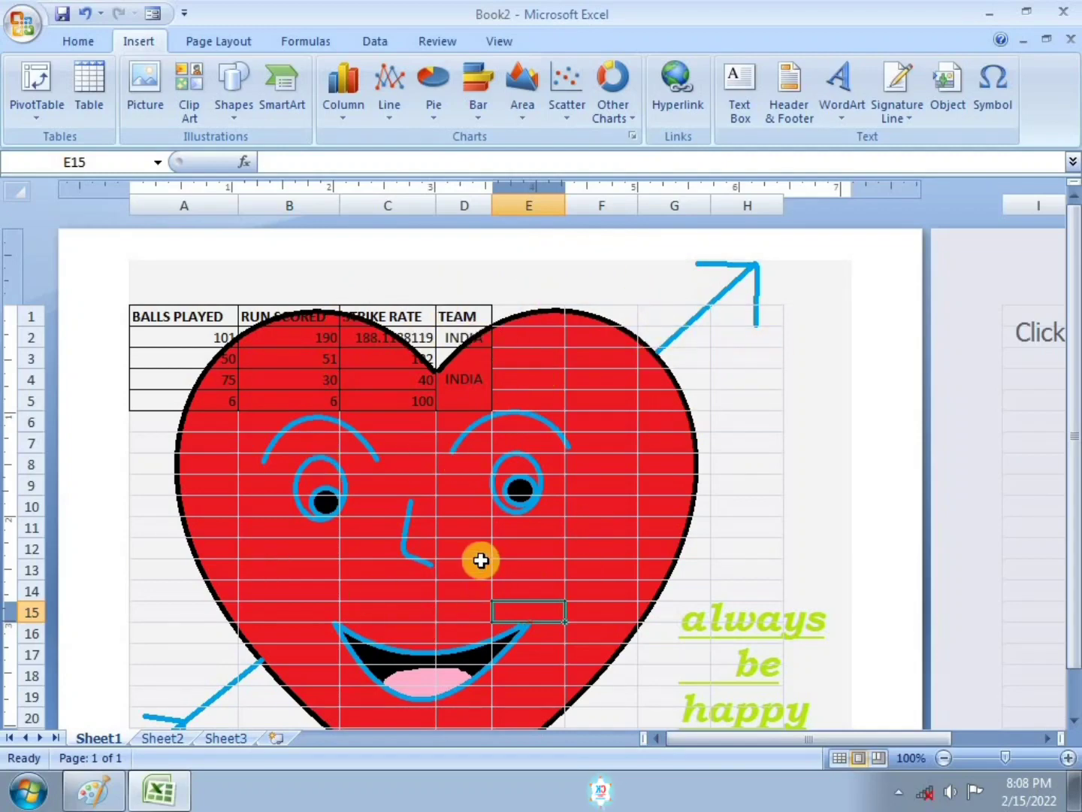
pyautogui.scroll(-3, 482, 559)
pyautogui.scroll(3, 503, 517)
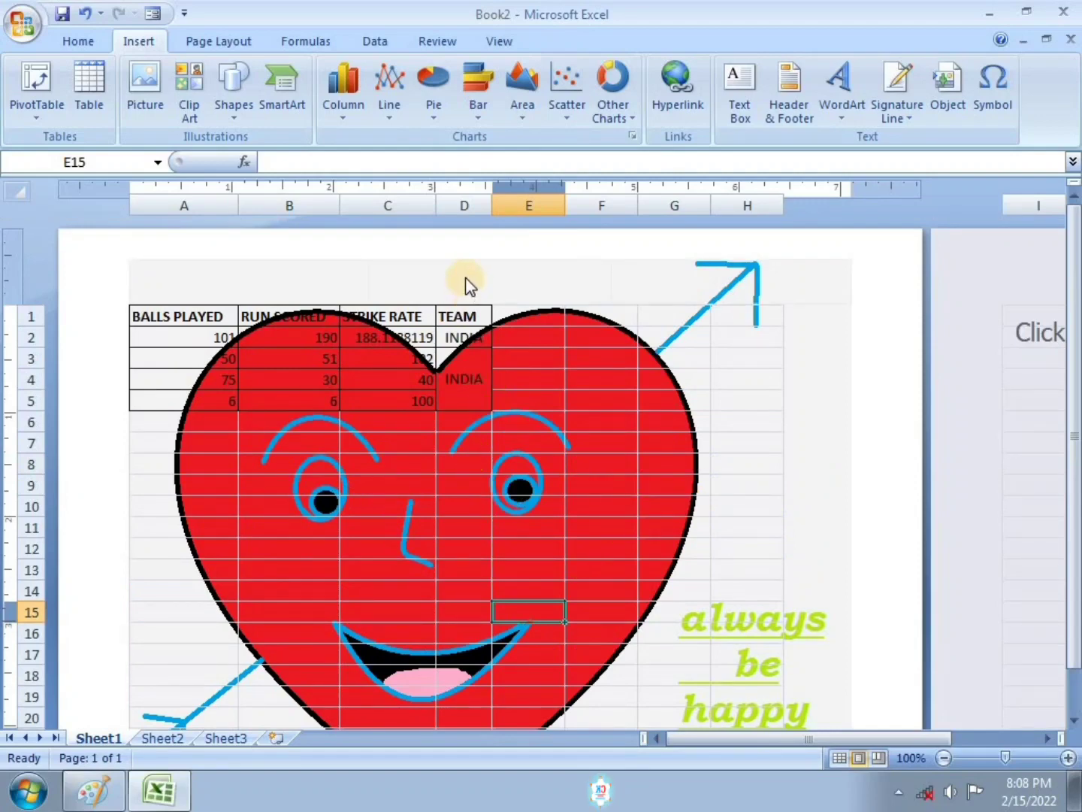
pyautogui.click(518, 278)
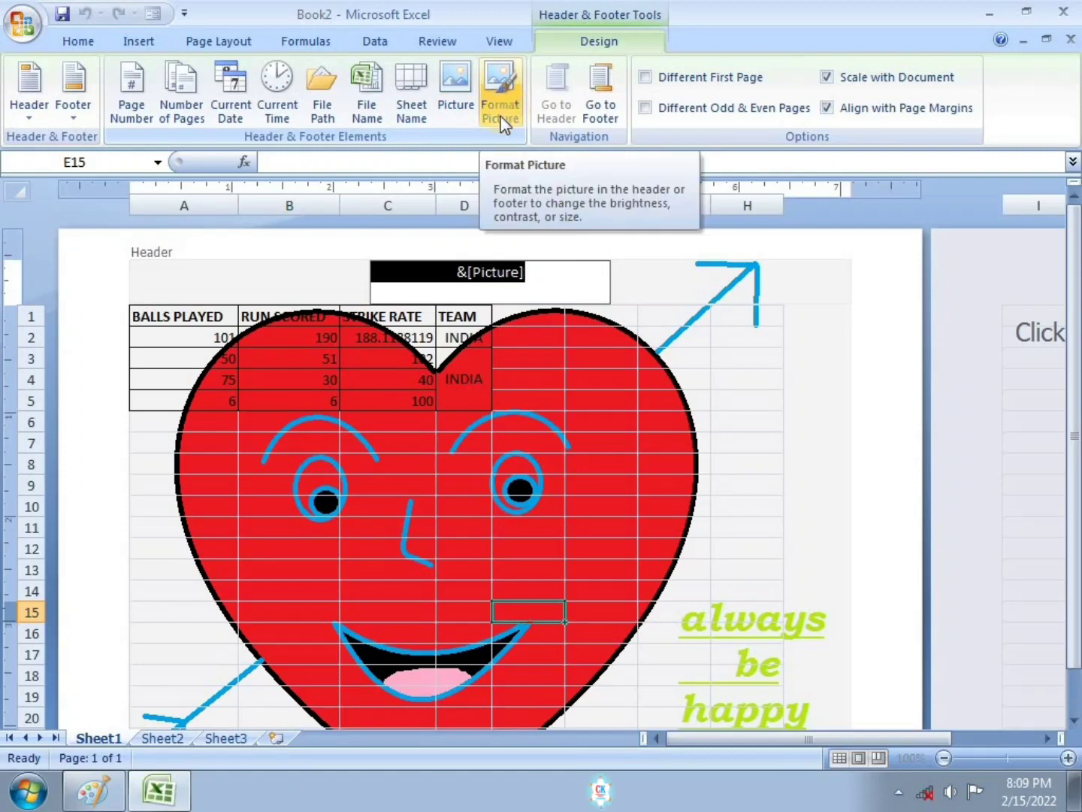
# Scale the header heart picture down to about 7% in Format Picture's Size settings.
pyautogui.click(484, 269)
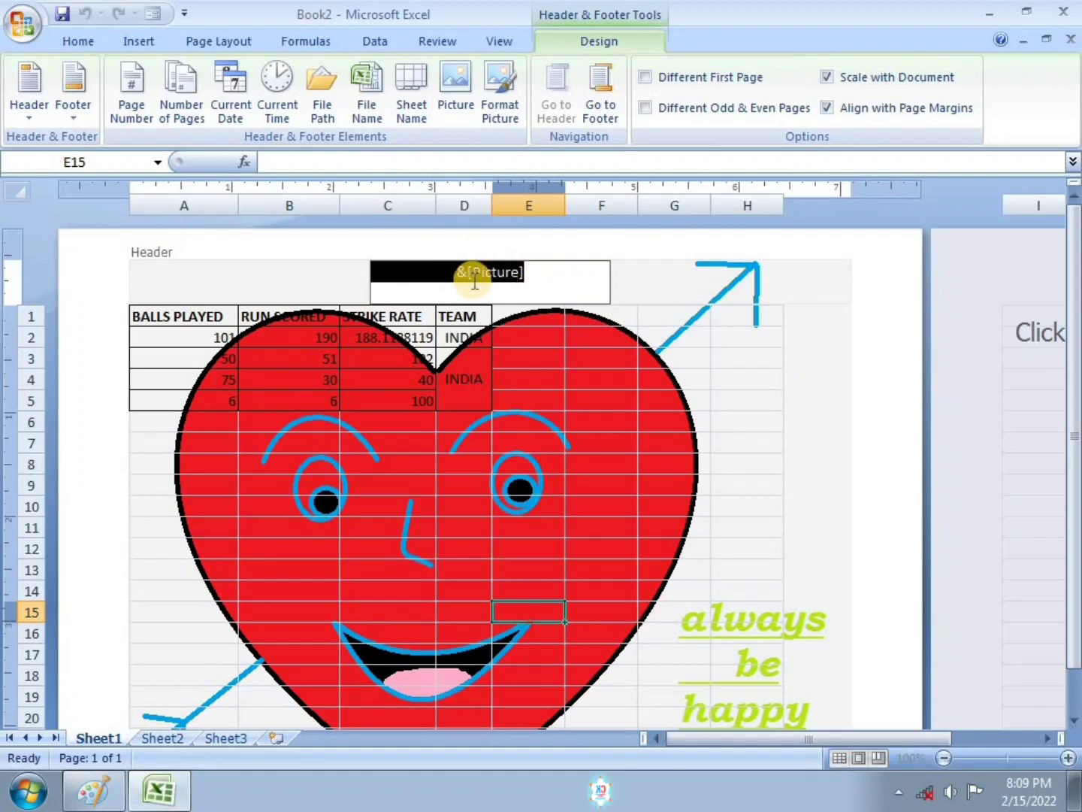
pyautogui.click(514, 124)
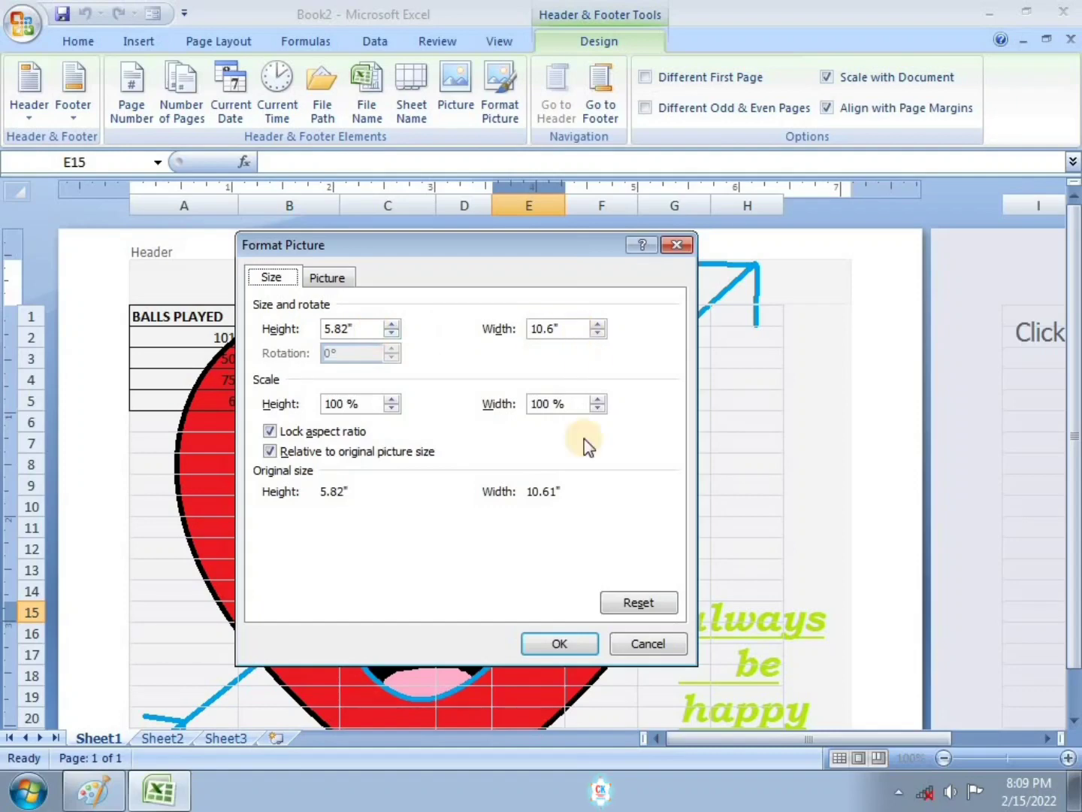
pyautogui.click(392, 399)
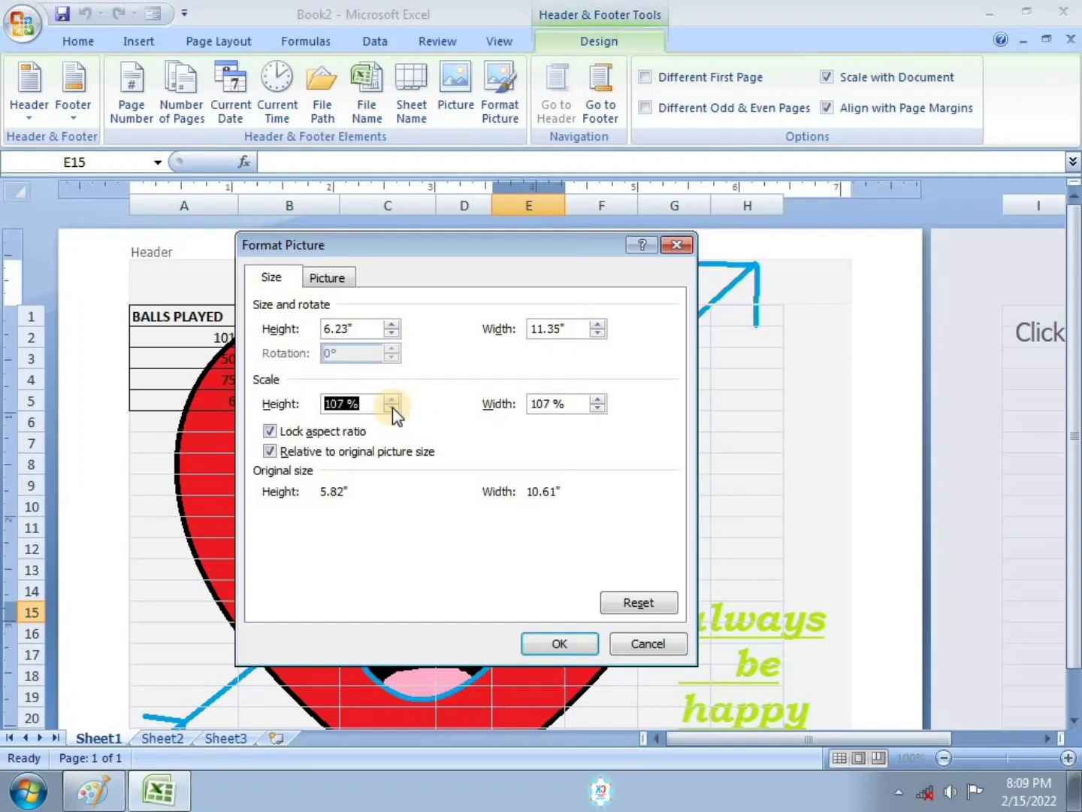
pyautogui.click(392, 408)
pyautogui.click(393, 407)
pyautogui.click(392, 408)
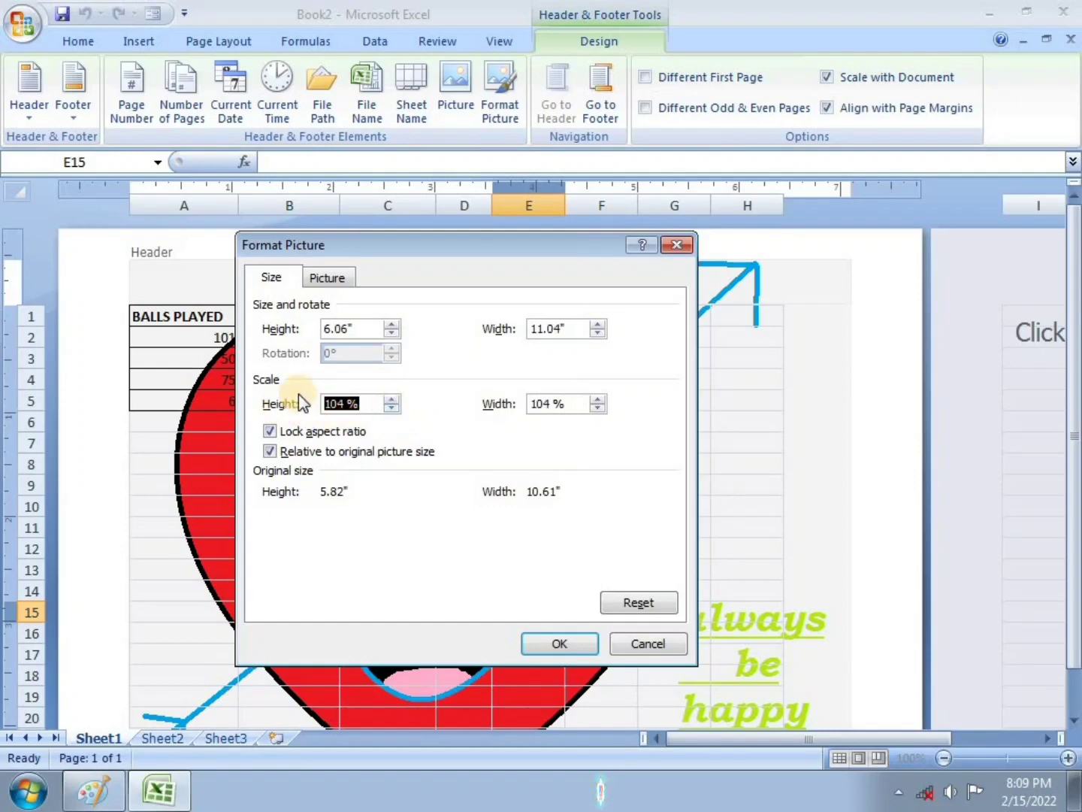
pyautogui.click(392, 401)
pyautogui.click(395, 408)
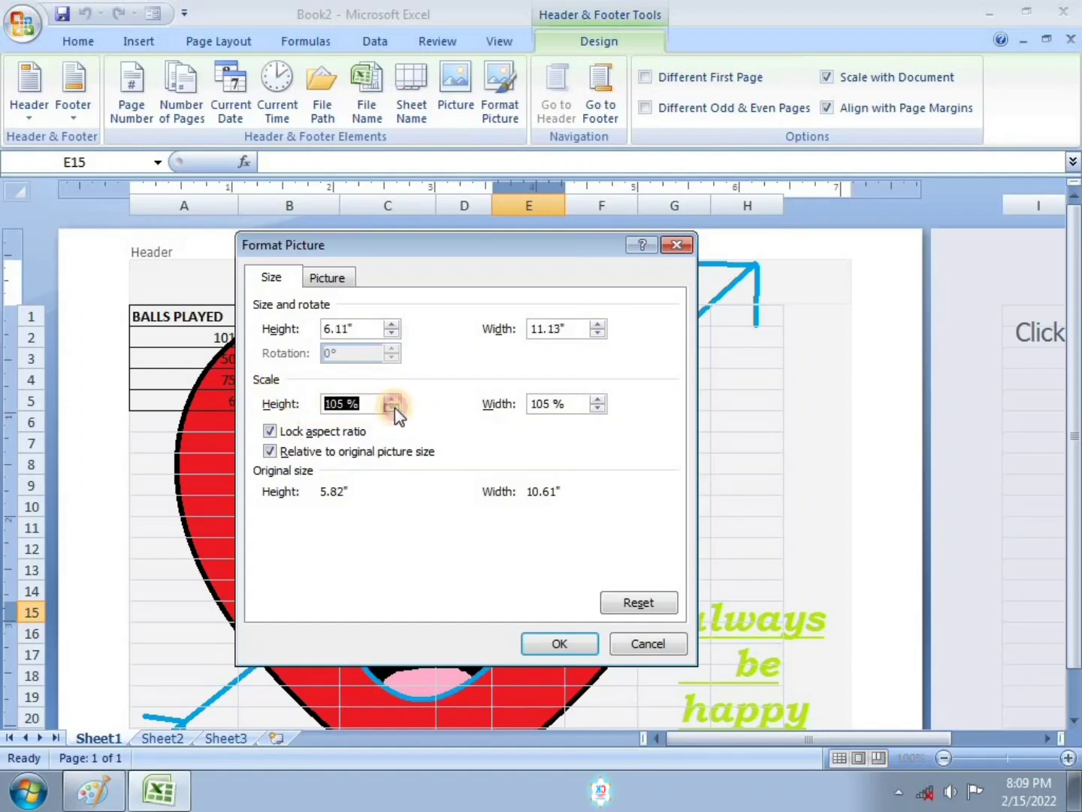
pyautogui.click(396, 407)
pyautogui.click(397, 407)
pyautogui.click(397, 408)
pyautogui.click(396, 408)
pyautogui.moveTo(396, 408); pyautogui.dragTo(397, 407)
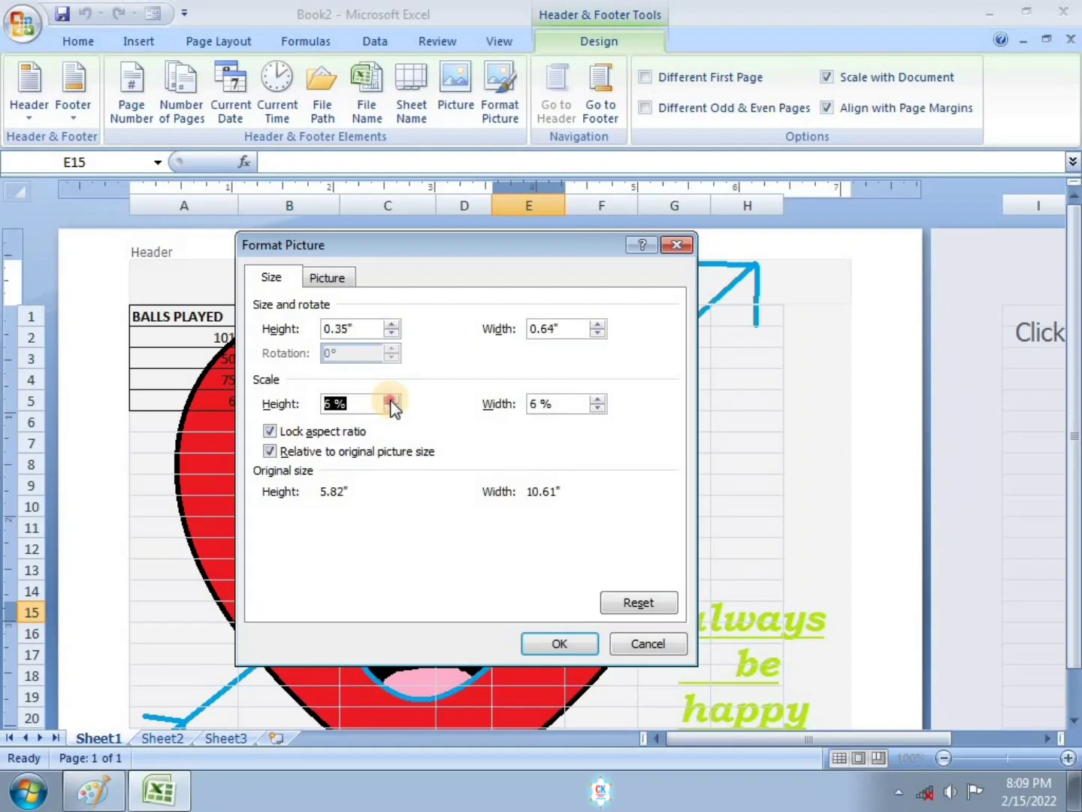
pyautogui.click(392, 409)
pyautogui.click(558, 640)
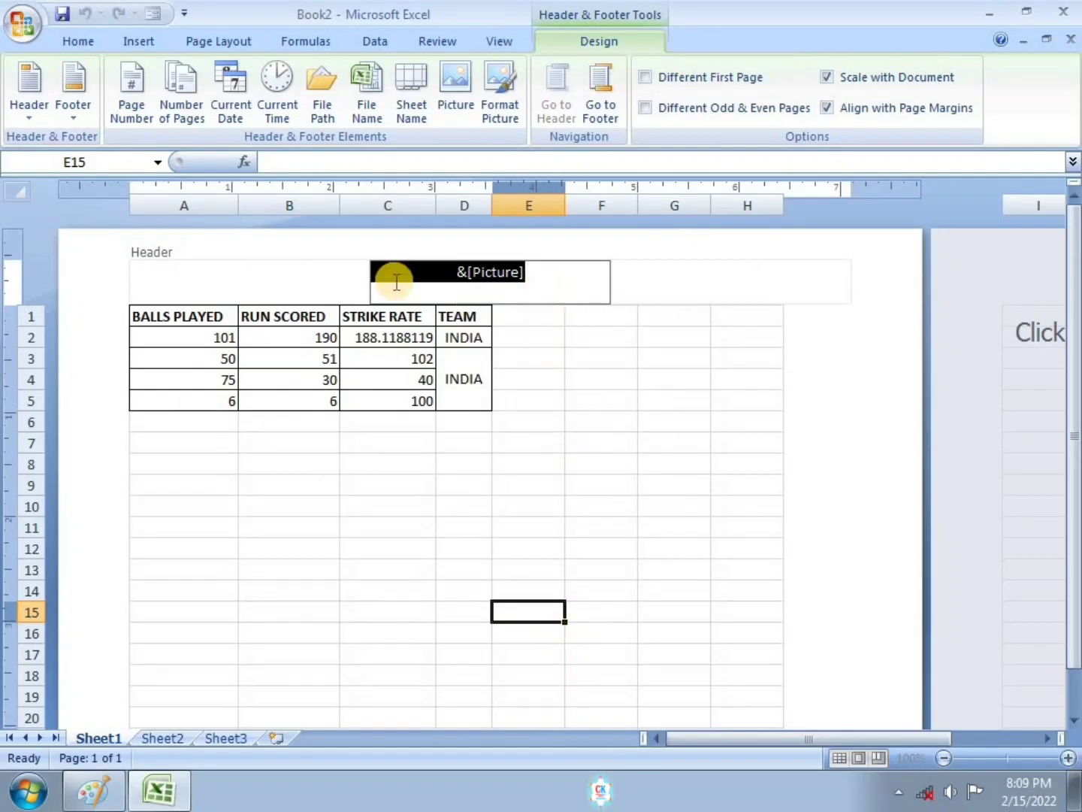
pyautogui.click(534, 483)
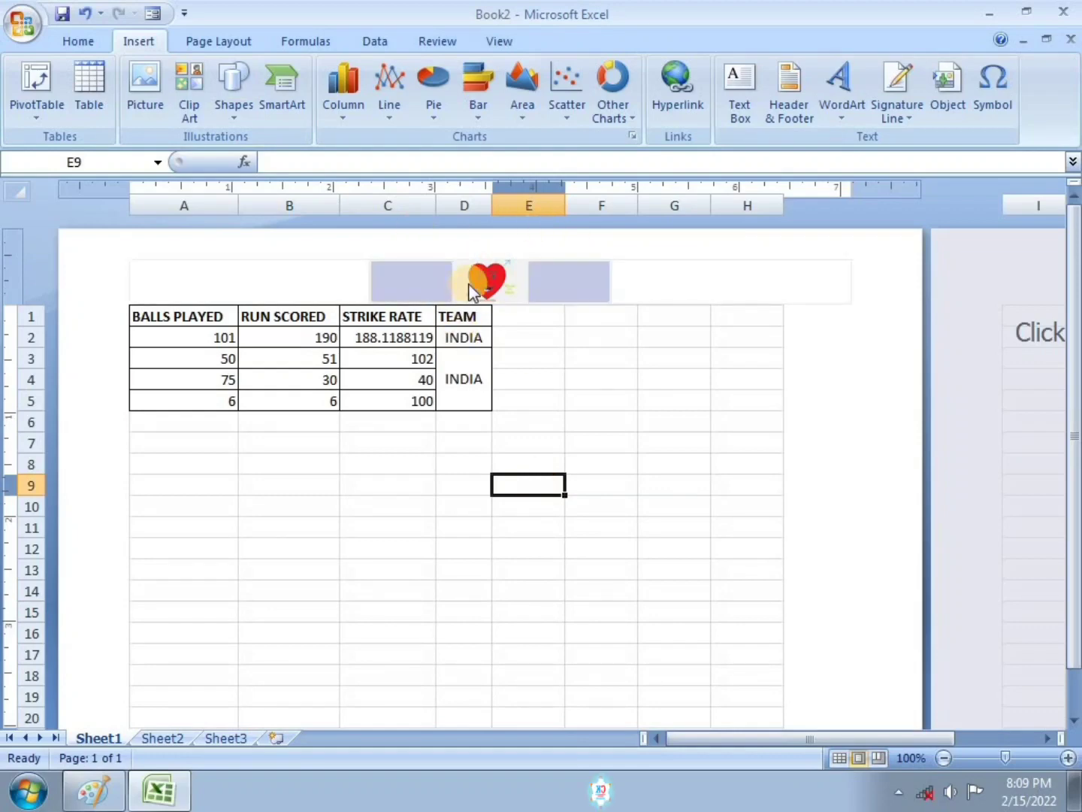
# Exit the header, check Page Layout view, and return Sheet1 to Normal view.
pyautogui.click(388, 548)
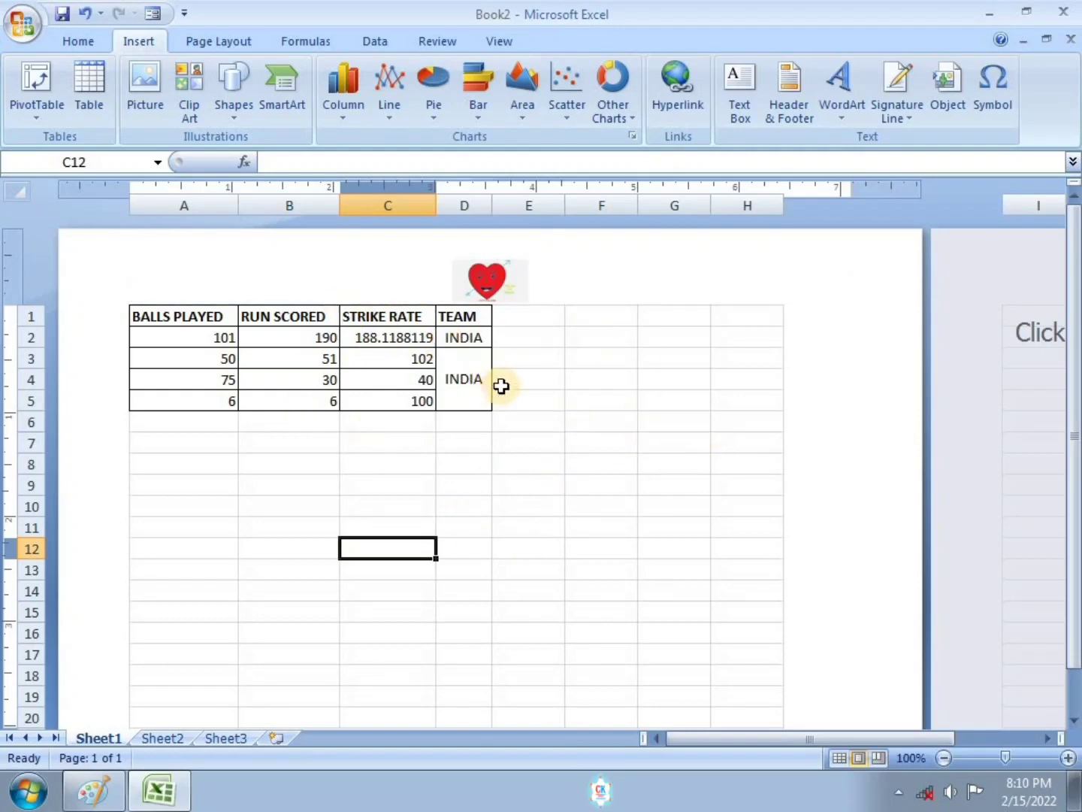
pyautogui.click(837, 759)
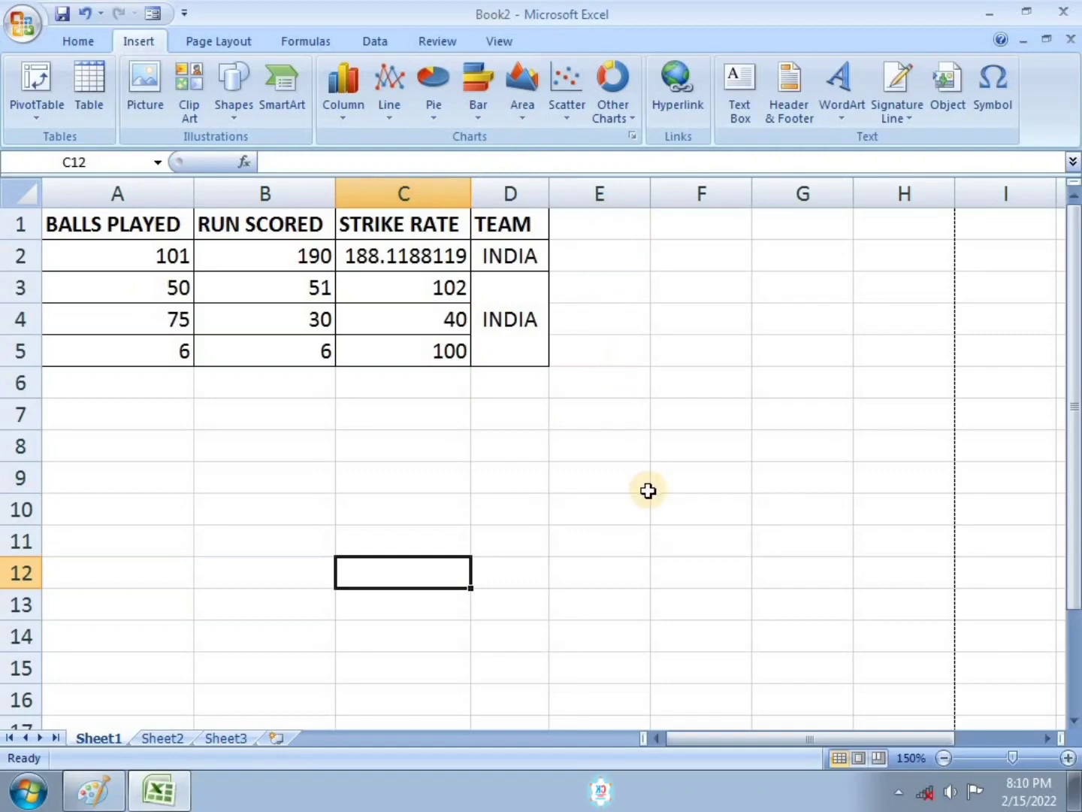
pyautogui.click(858, 759)
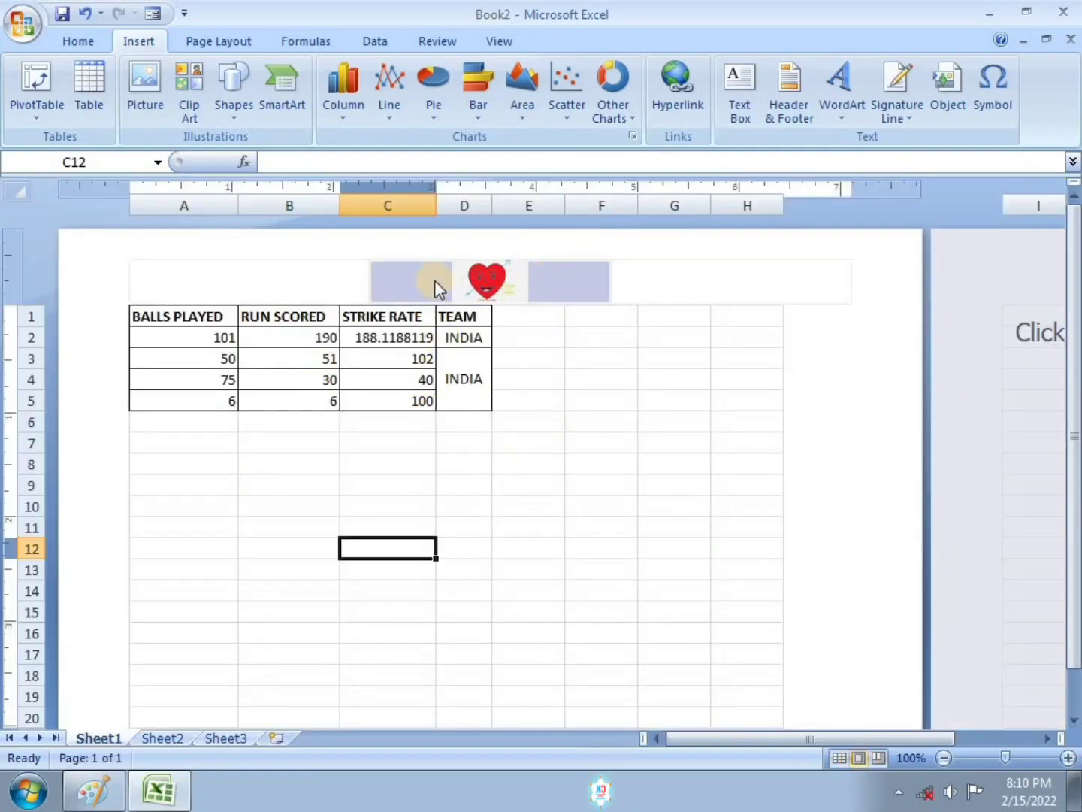
pyautogui.click(839, 757)
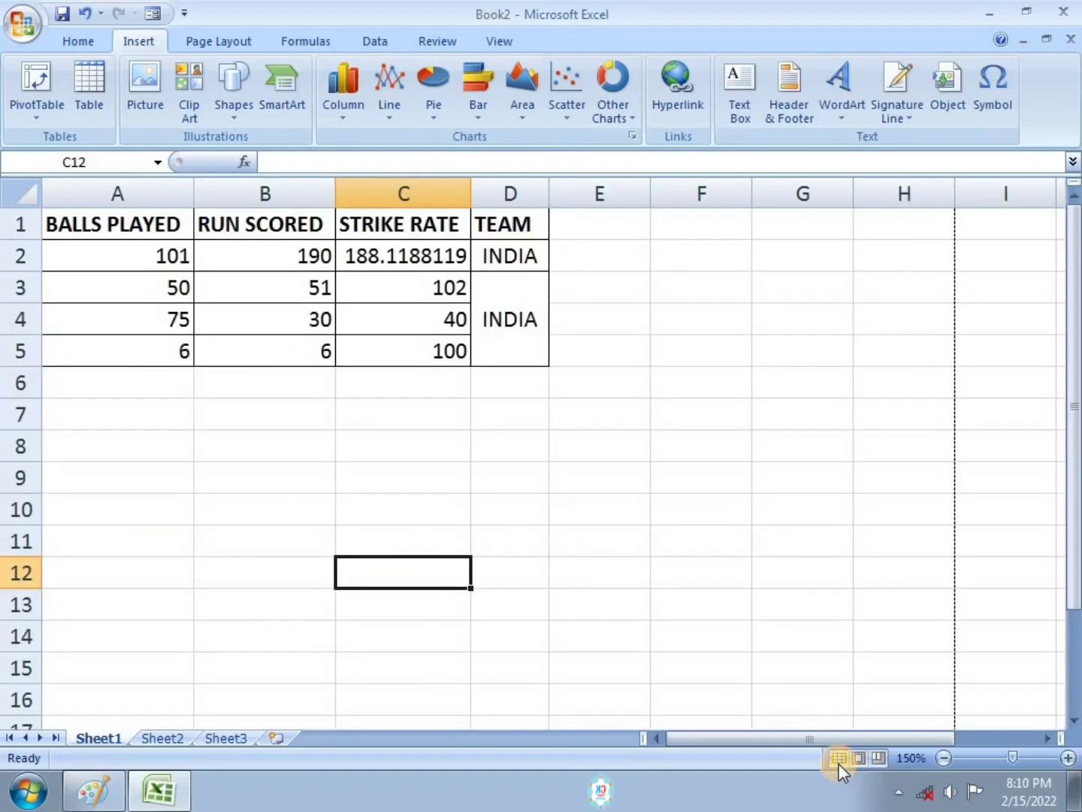
# Tick item 2 on the assignment image with a red stroke and return to Book2.
pyautogui.click(96, 798)
pyautogui.moveTo(154, 477); pyautogui.dragTo(189, 456)
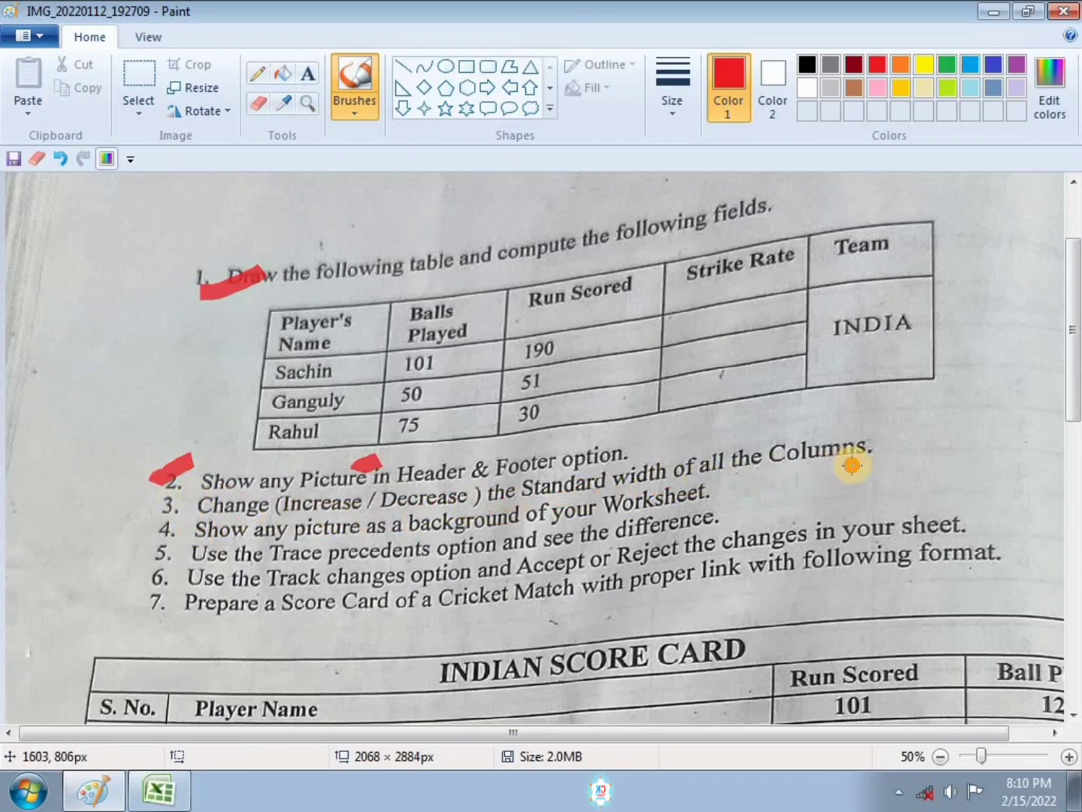
pyautogui.click(159, 791)
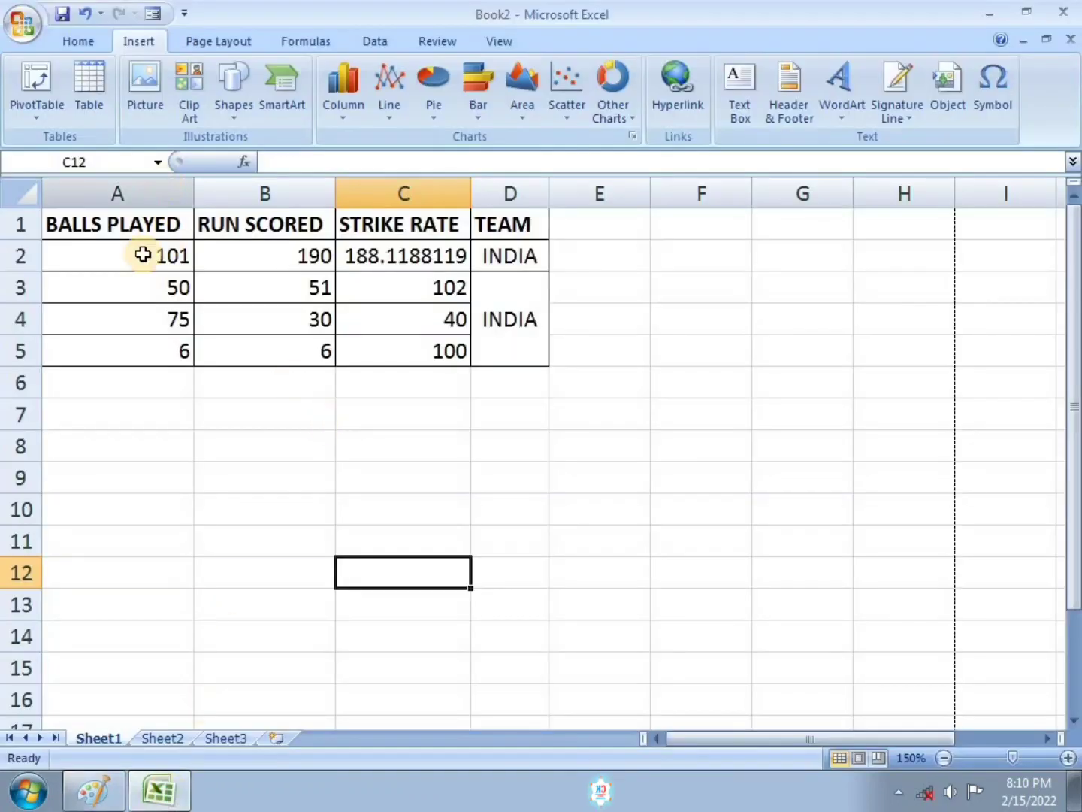
# Widen columns A–D to fit BALLS PLAYED, RUN SCORED, STRIKE RATE and TEAM, then select A1:D10.
pyautogui.moveTo(194, 187); pyautogui.dragTo(344, 185)
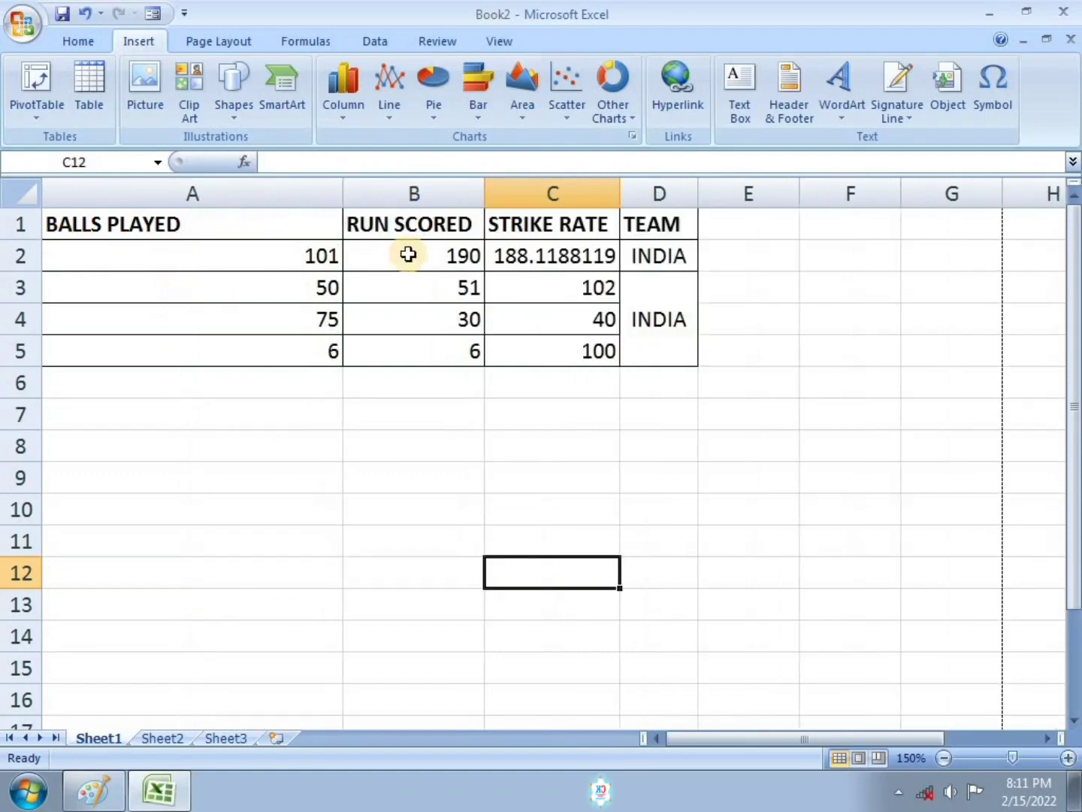
pyautogui.moveTo(483, 179)
pyautogui.mouseDown()
pyautogui.moveTo(653, 188)
pyautogui.moveTo(478, 188)
pyautogui.mouseUp()
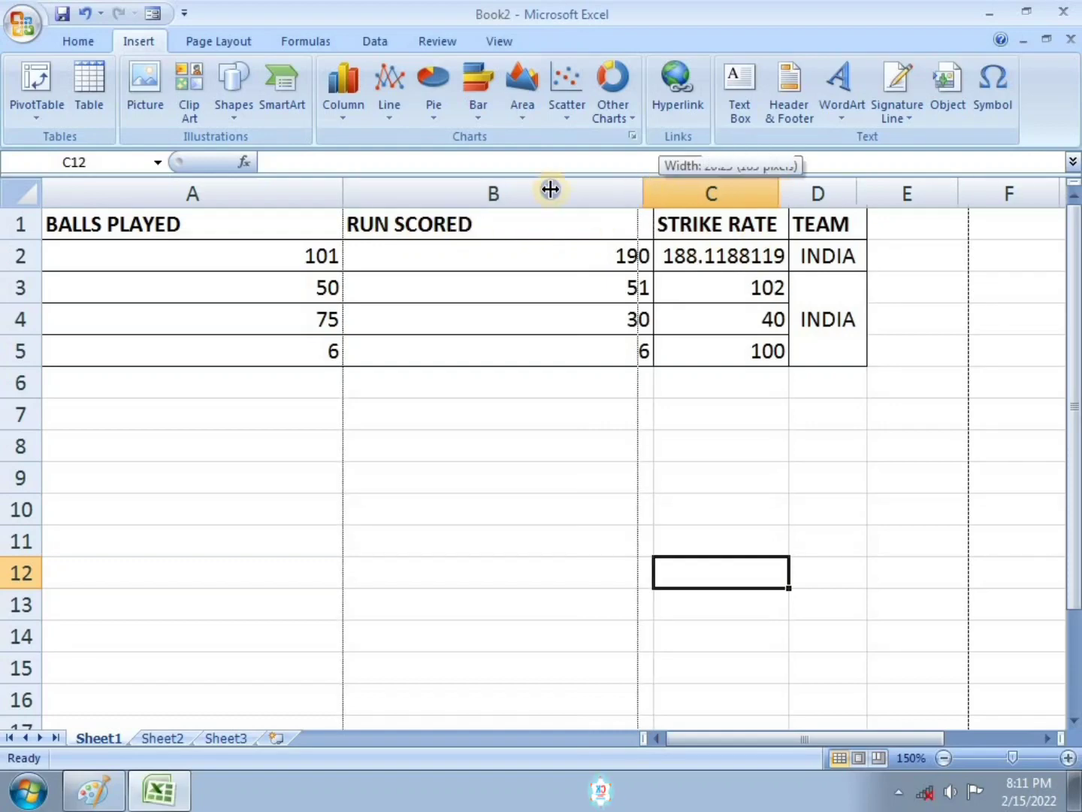
pyautogui.moveTo(342, 195); pyautogui.dragTo(175, 178)
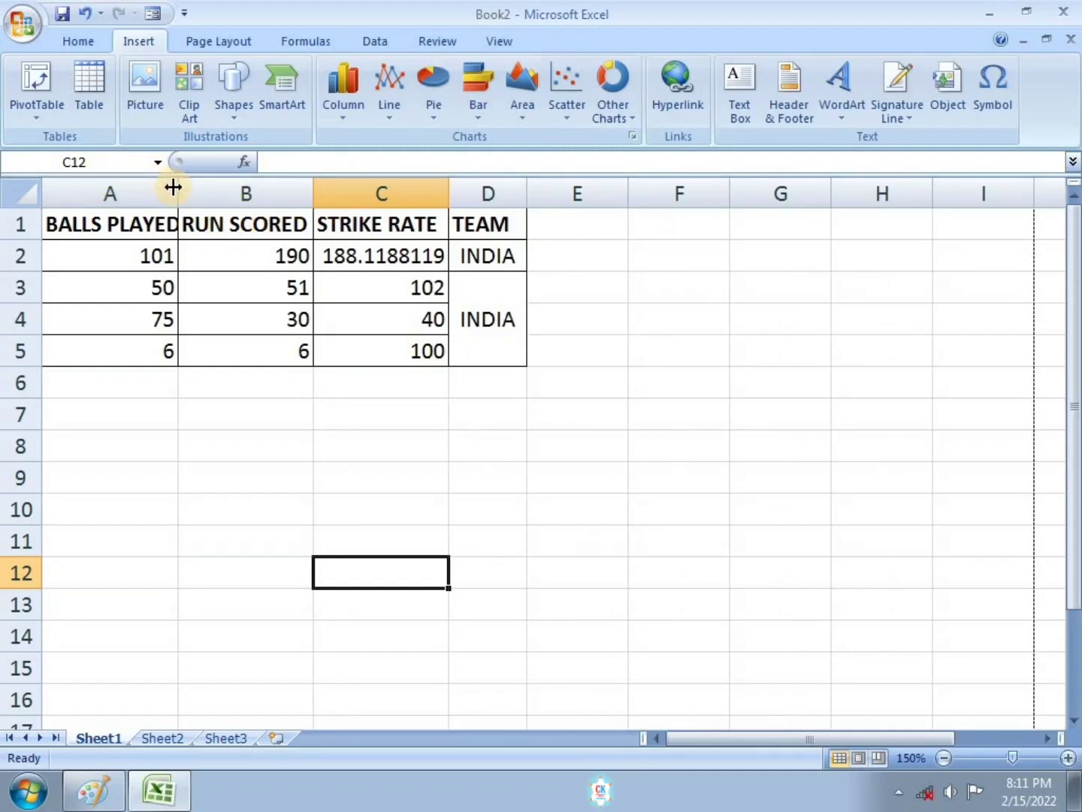
pyautogui.moveTo(172, 187); pyautogui.dragTo(205, 187)
pyautogui.moveTo(341, 187); pyautogui.dragTo(359, 187)
pyautogui.moveTo(493, 188); pyautogui.dragTo(526, 190)
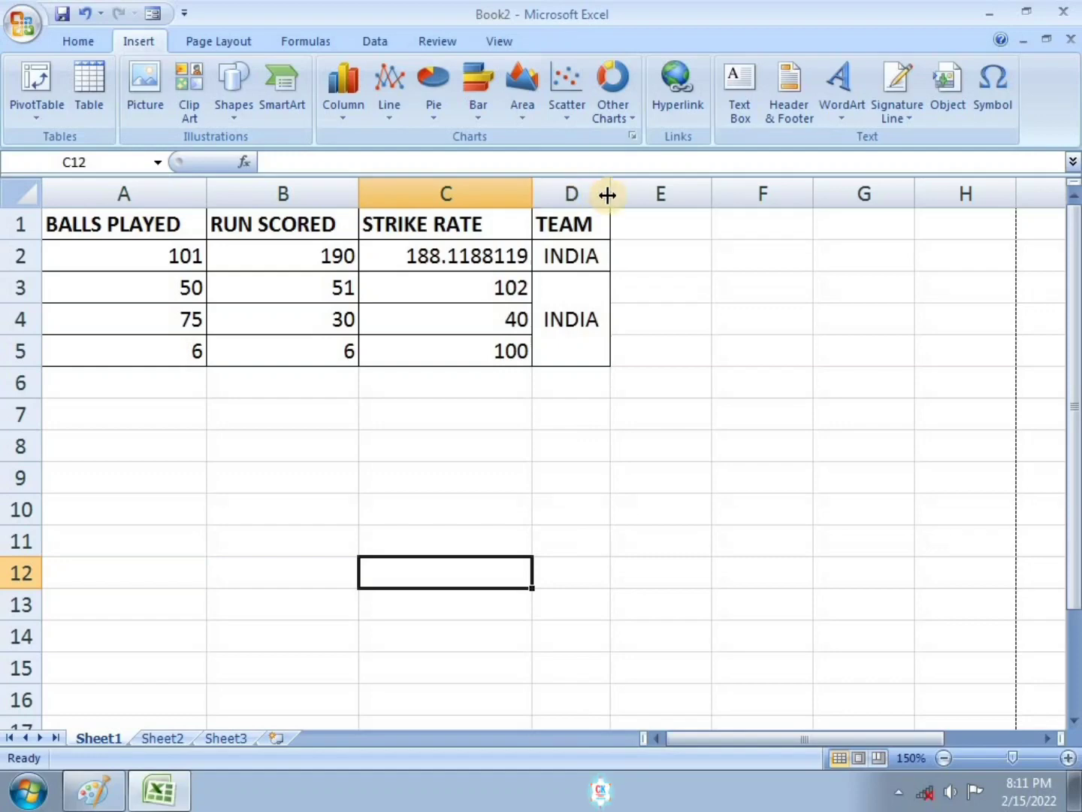
pyautogui.moveTo(609, 193); pyautogui.dragTo(678, 194)
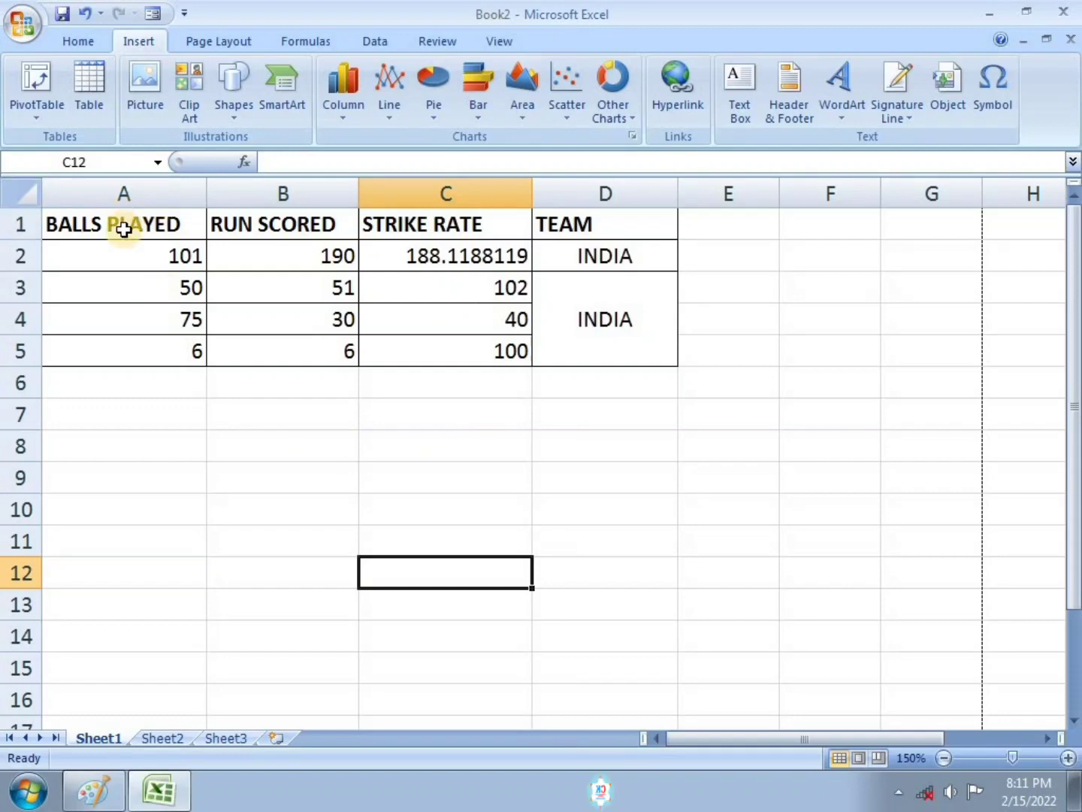
pyautogui.moveTo(121, 227); pyautogui.dragTo(633, 494)
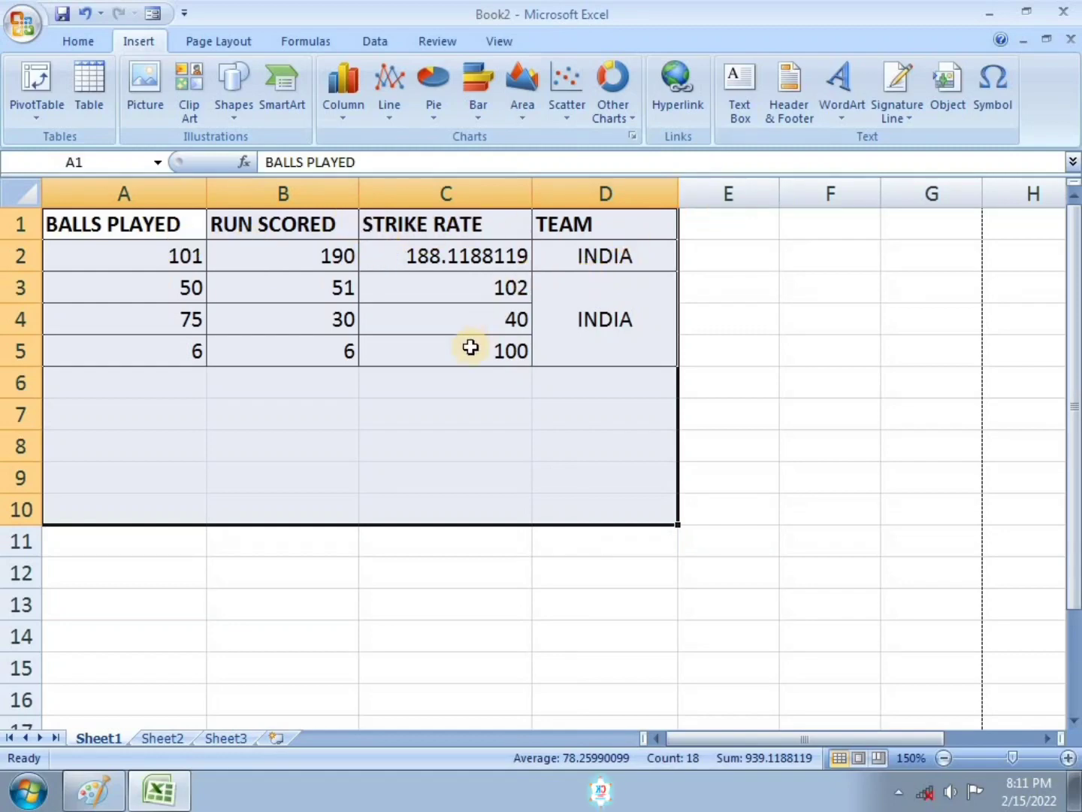
# Set columns A to D to a column width of 8 via Home > Format.
pyautogui.click(82, 43)
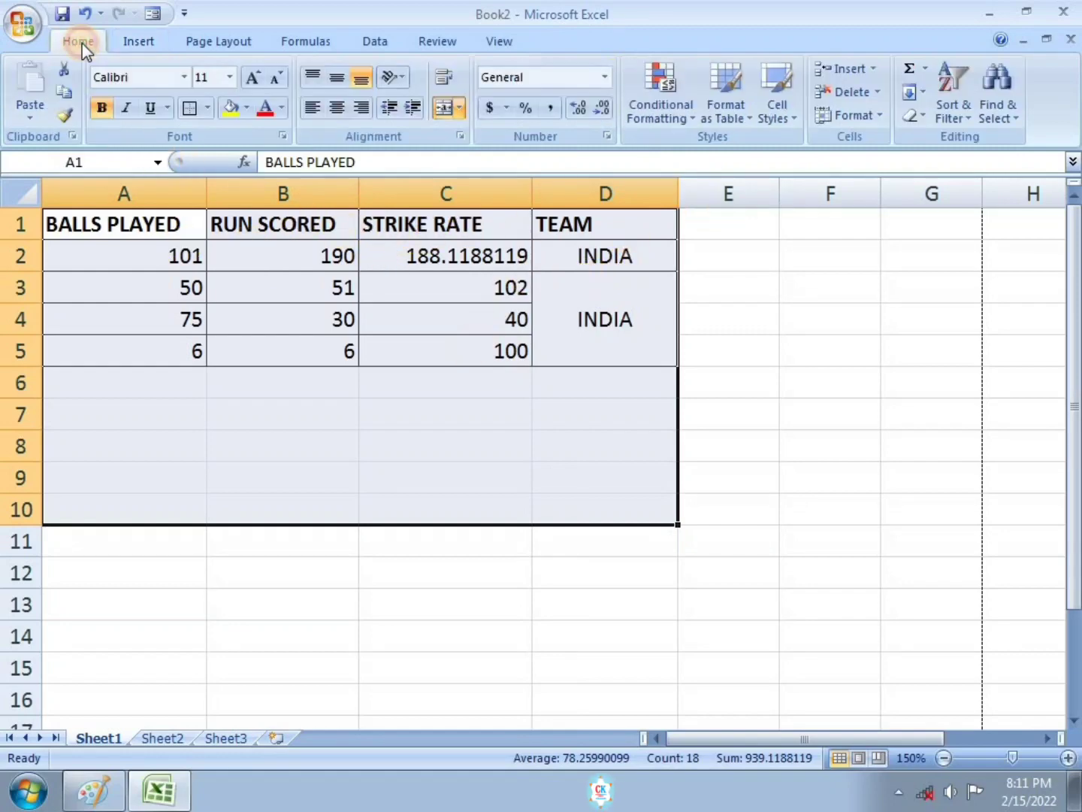
pyautogui.click(870, 119)
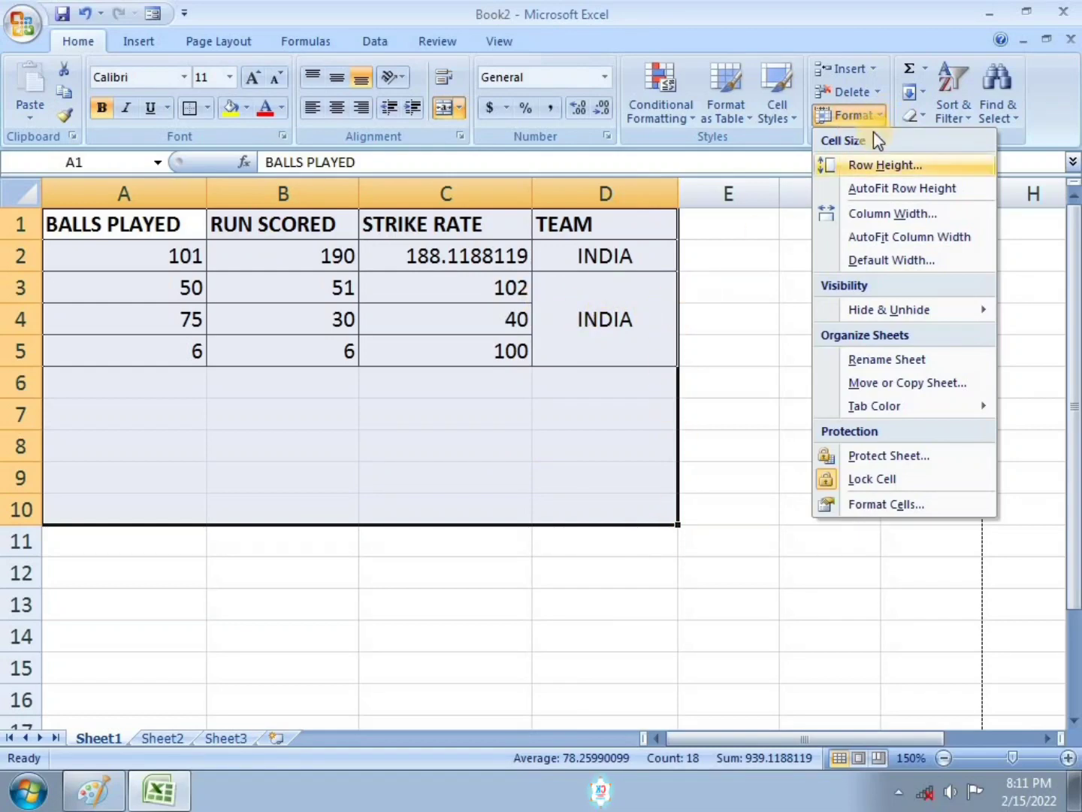
pyautogui.click(895, 213)
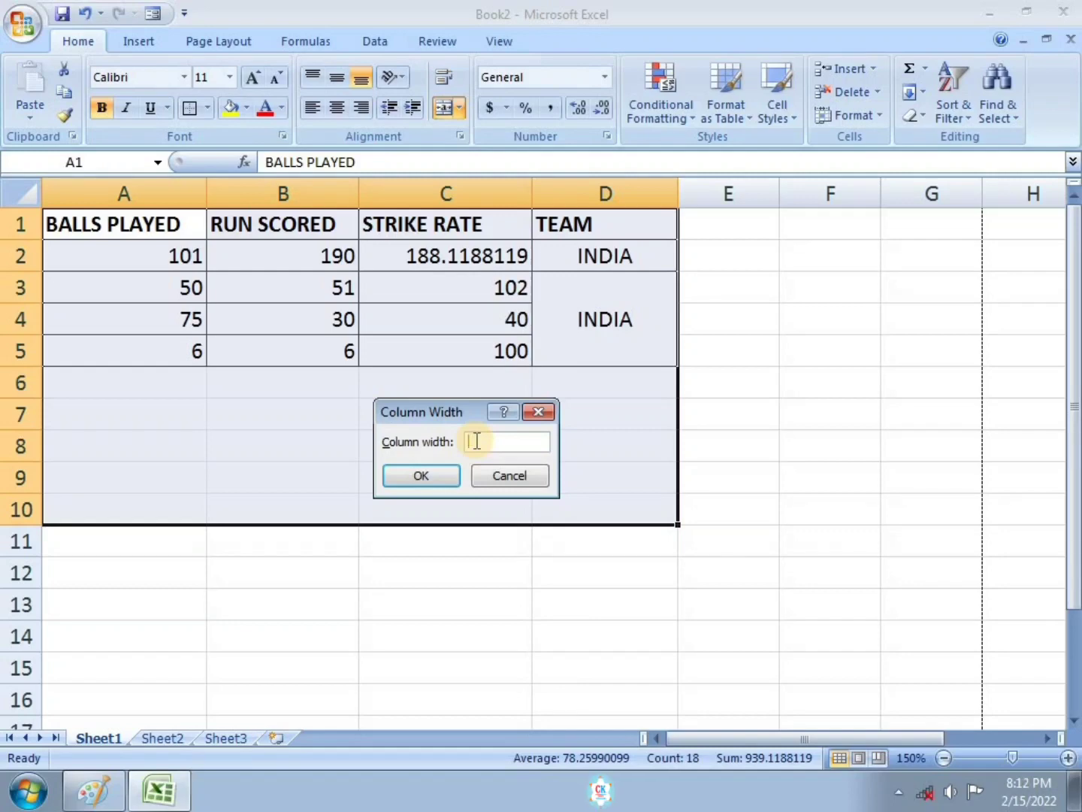
pyautogui.write('8')
pyautogui.click(530, 442)
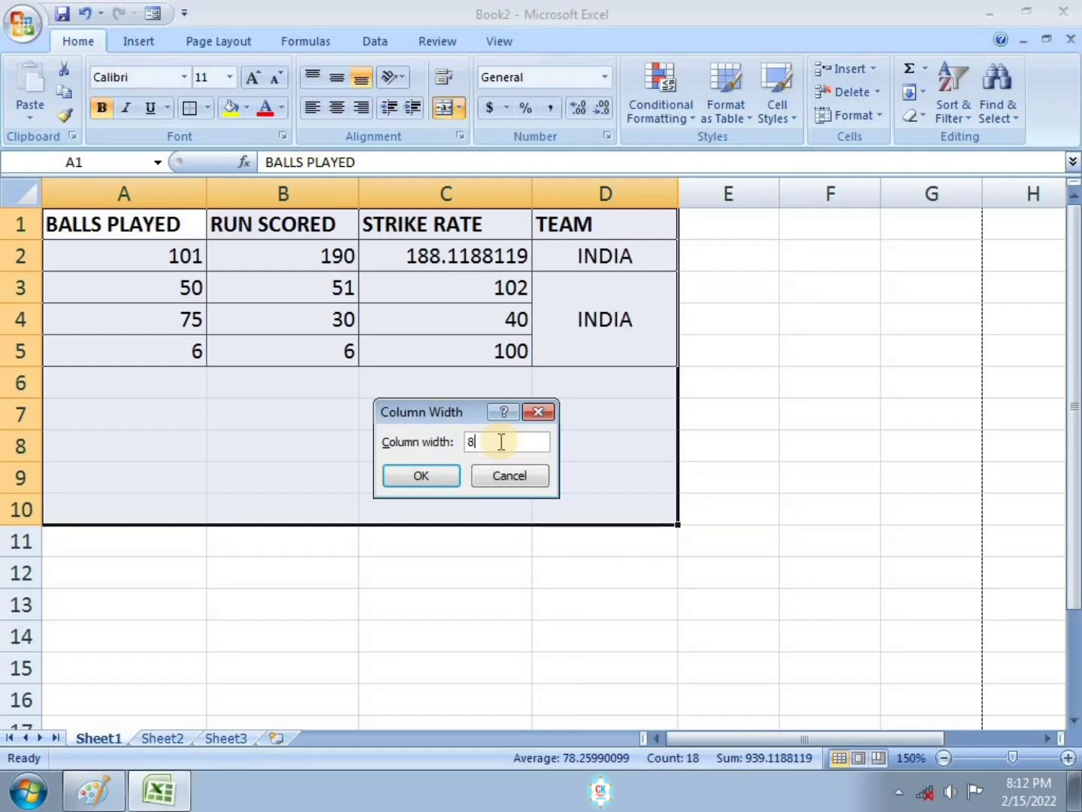
pyautogui.write('.')
pyautogui.click(429, 473)
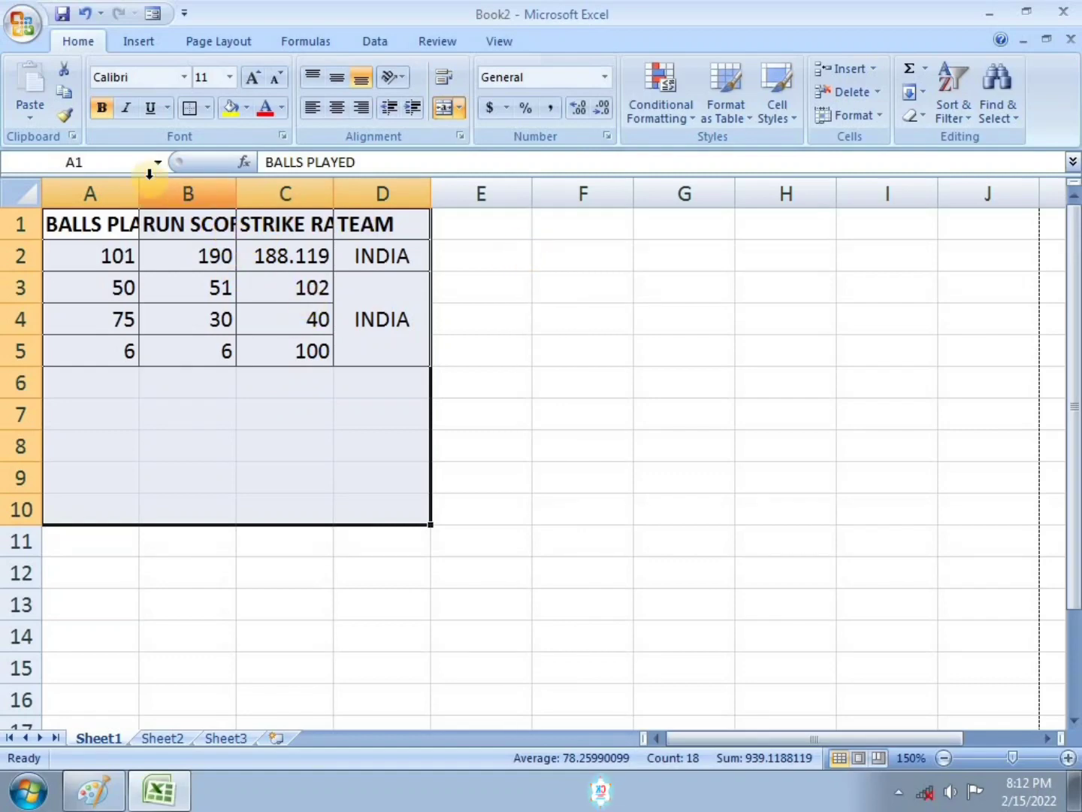
# Drag-widen columns A, B and C so RUN SCORED and STRIKE RATE fit.
pyautogui.moveTo(138, 179); pyautogui.dragTo(168, 180)
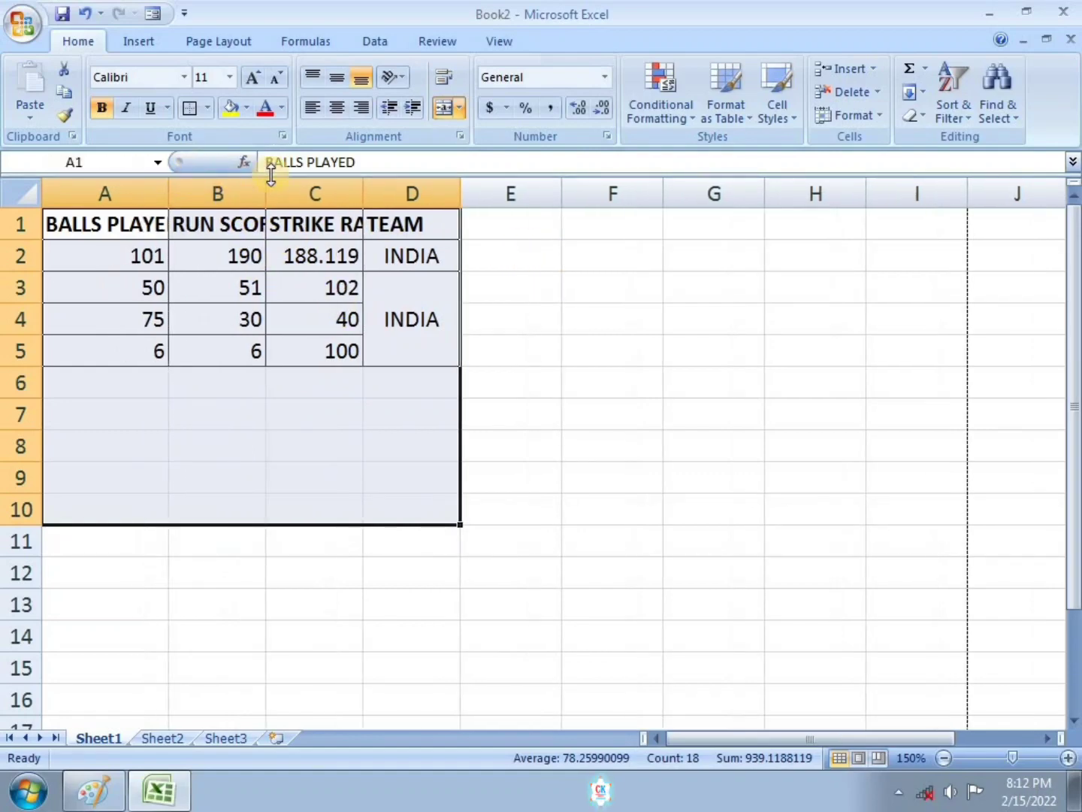
pyautogui.moveTo(267, 190); pyautogui.dragTo(305, 191)
pyautogui.click(409, 189)
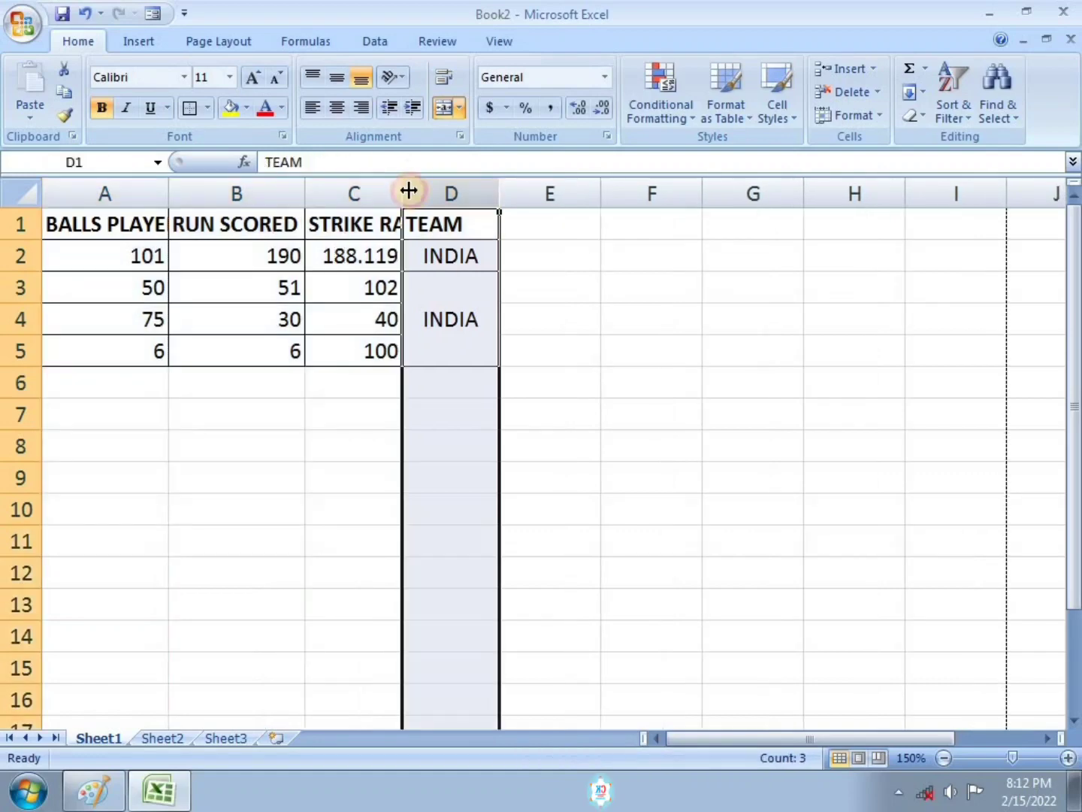
pyautogui.moveTo(402, 190); pyautogui.dragTo(438, 190)
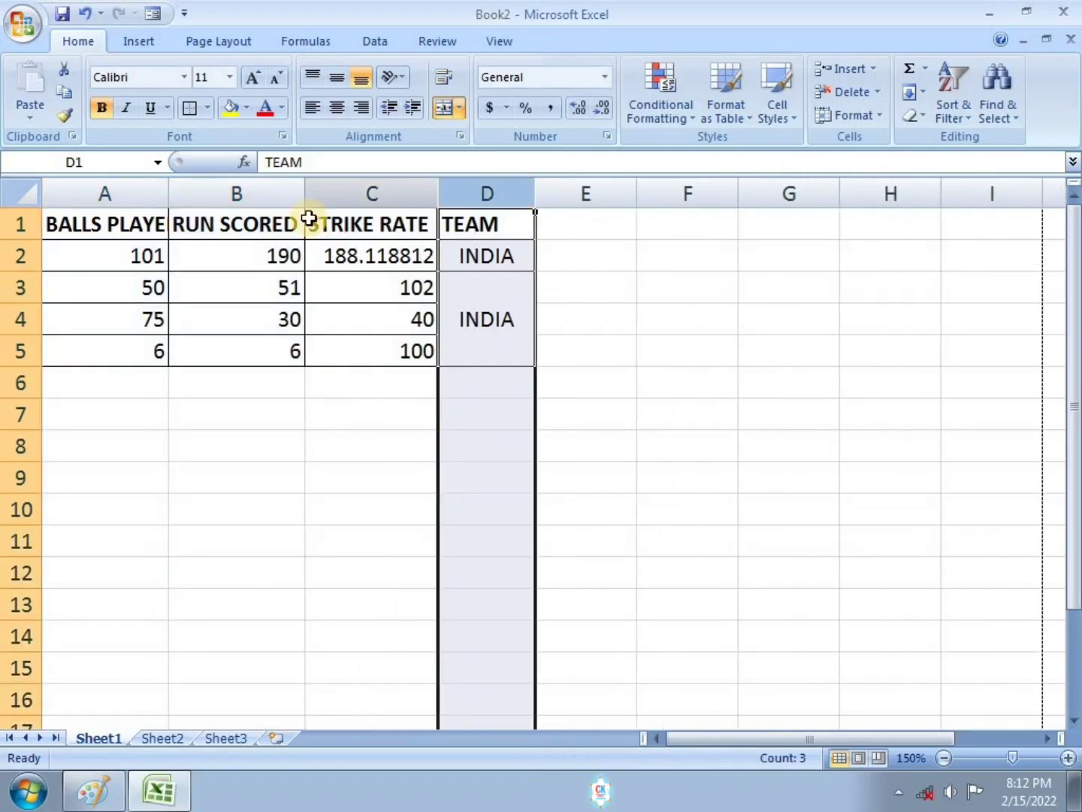
# Give columns A–D a uniform column width of 15, then deselect them.
pyautogui.click(164, 199)
pyautogui.moveTo(164, 215); pyautogui.dragTo(451, 302)
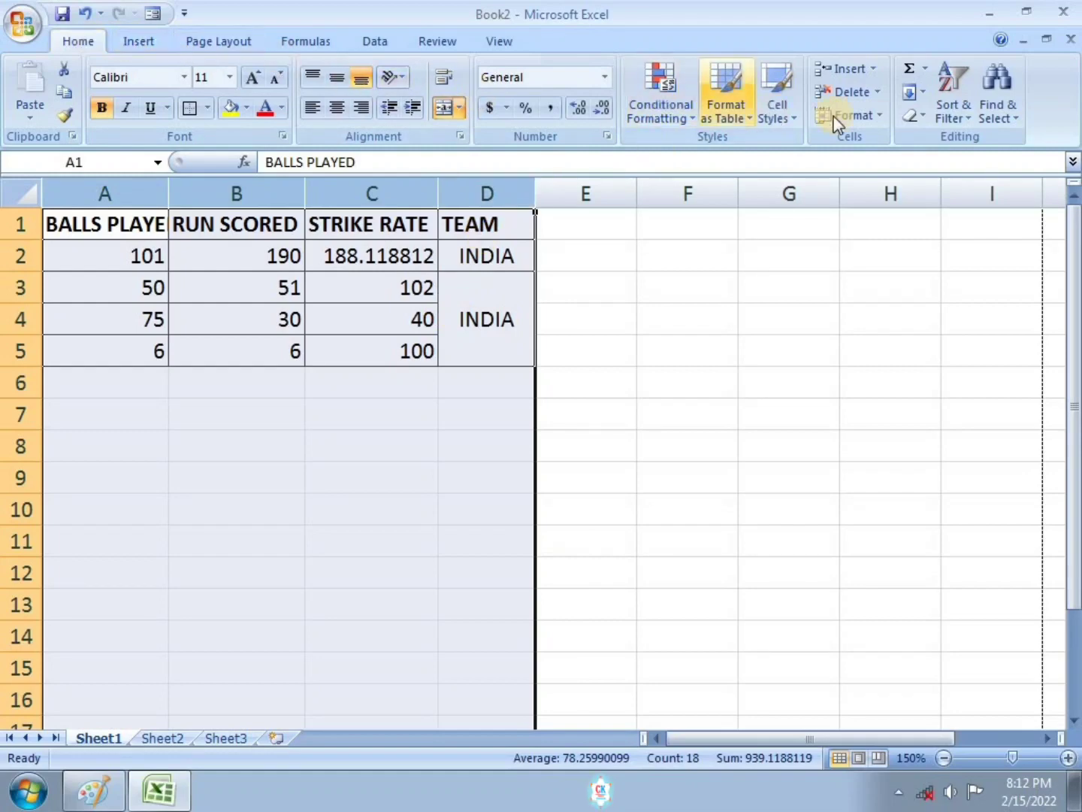
pyautogui.click(881, 118)
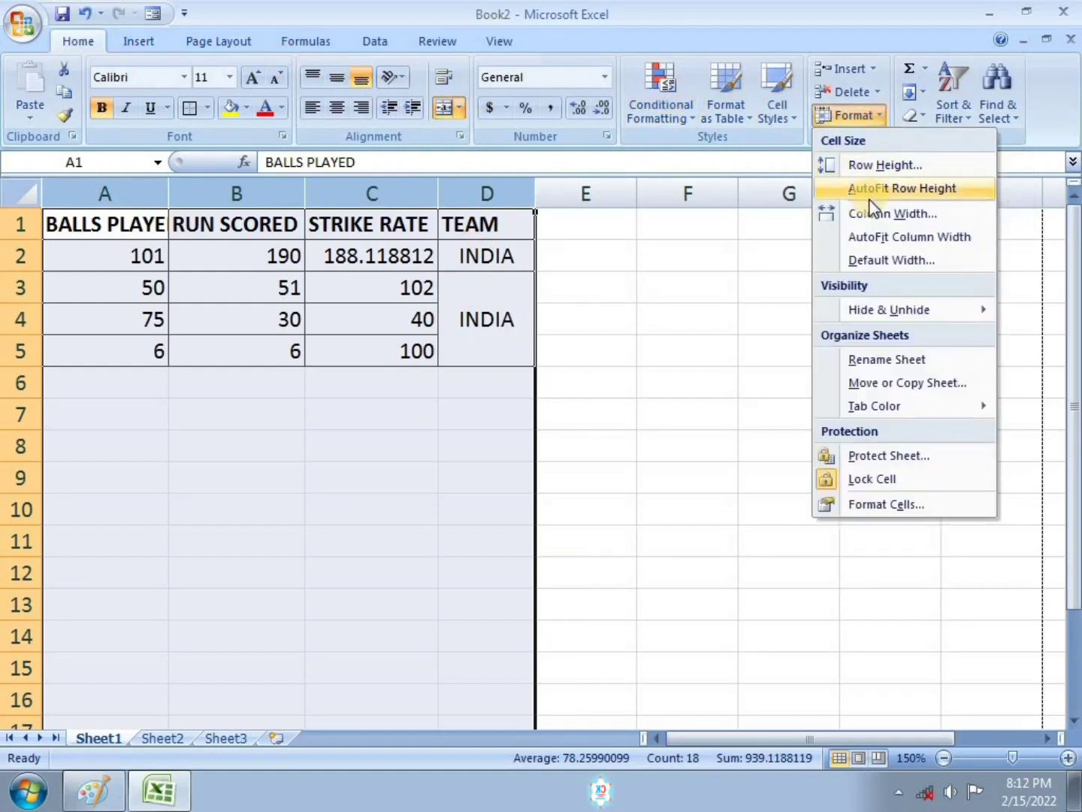
pyautogui.click(915, 214)
pyautogui.write('15')
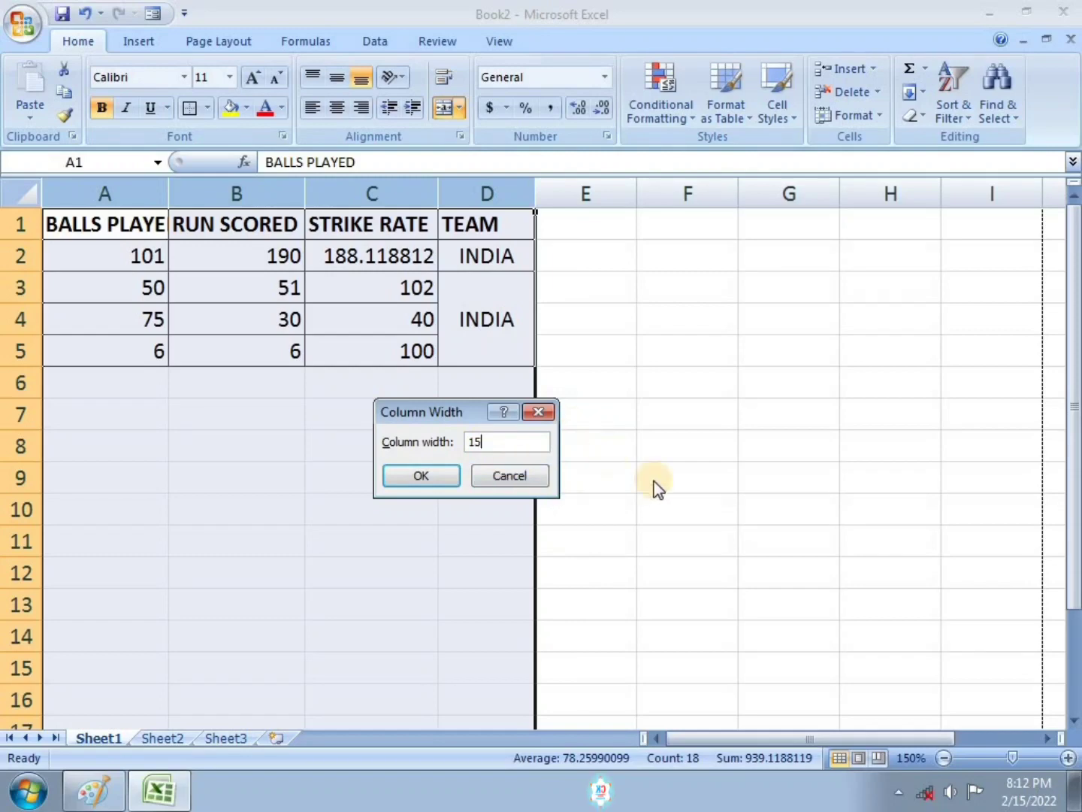
pyautogui.write('.')
pyautogui.click(433, 476)
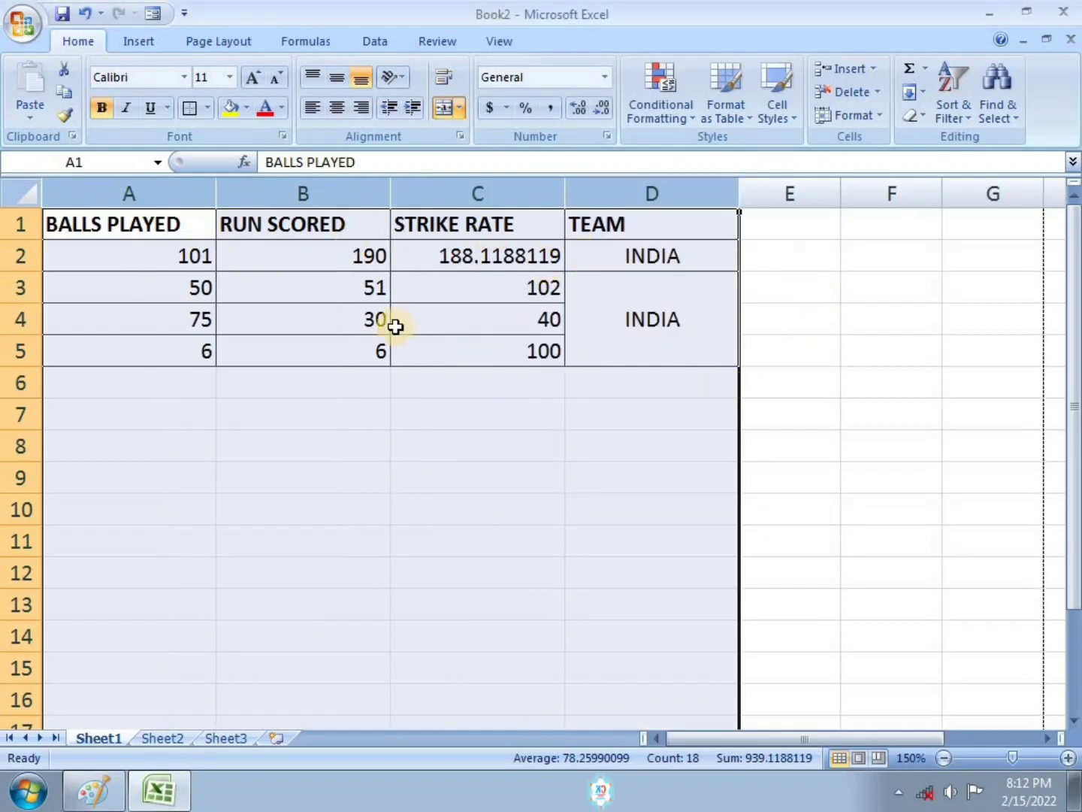
pyautogui.click(831, 468)
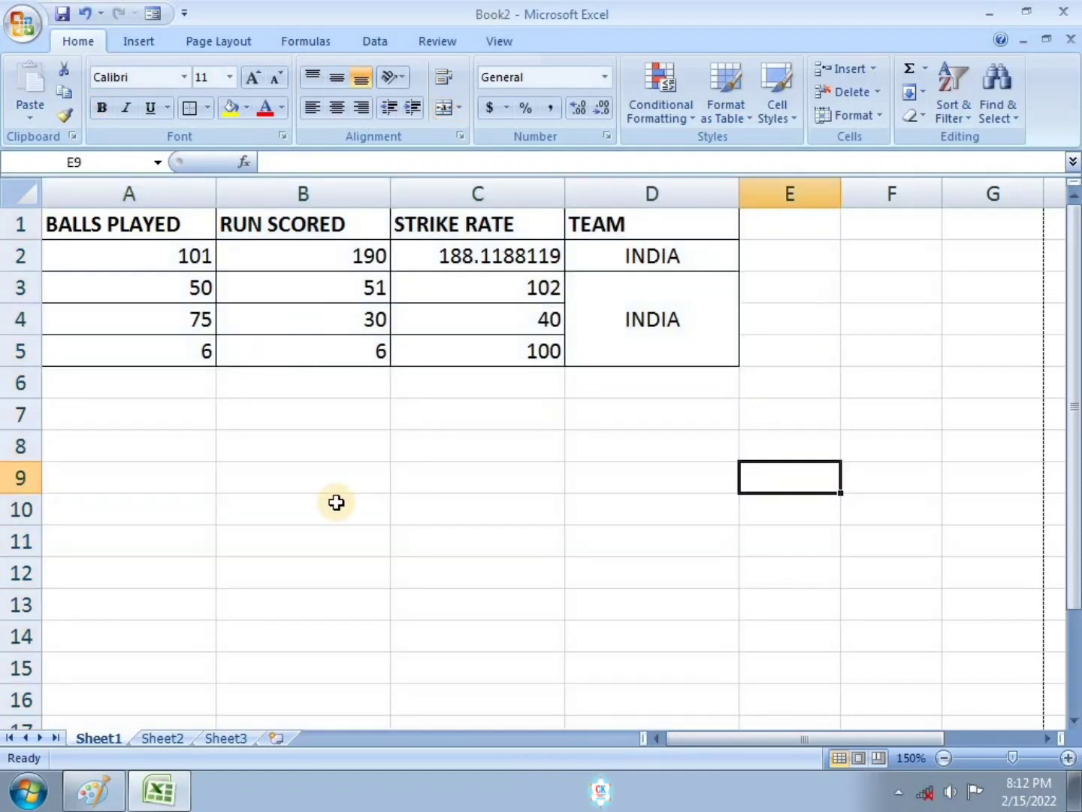
# Mark item 3 of the assignment image in red in Paint, then return to Excel.
pyautogui.click(94, 790)
pyautogui.moveTo(177, 497); pyautogui.dragTo(136, 511)
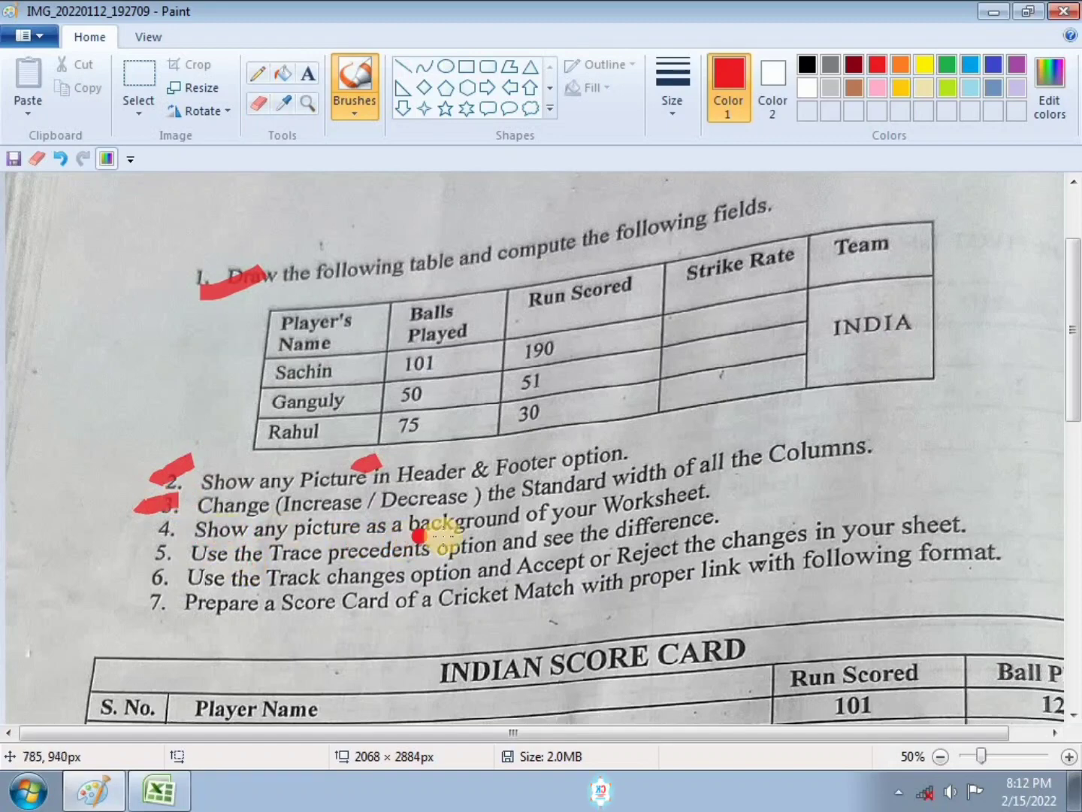
pyautogui.click(159, 789)
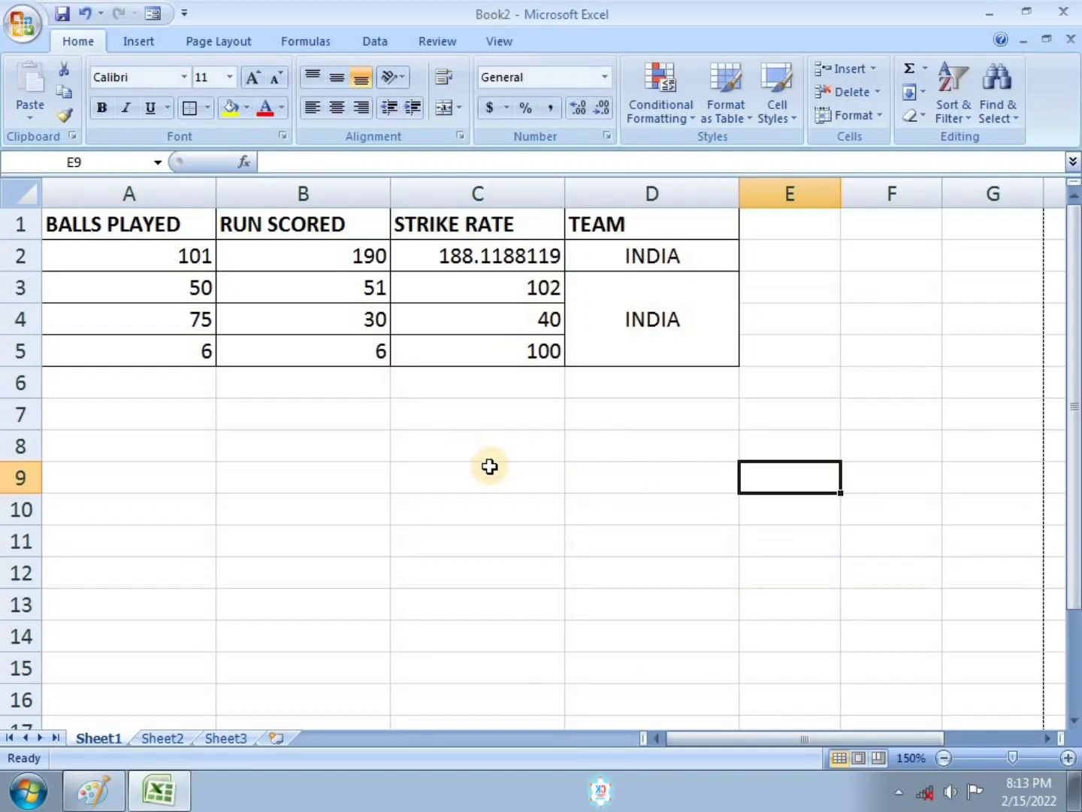
# Set the 'snake - Copy' picture as Sheet1's background from Page Layout > Background.
pyautogui.press('Up')
pyautogui.press('Left')
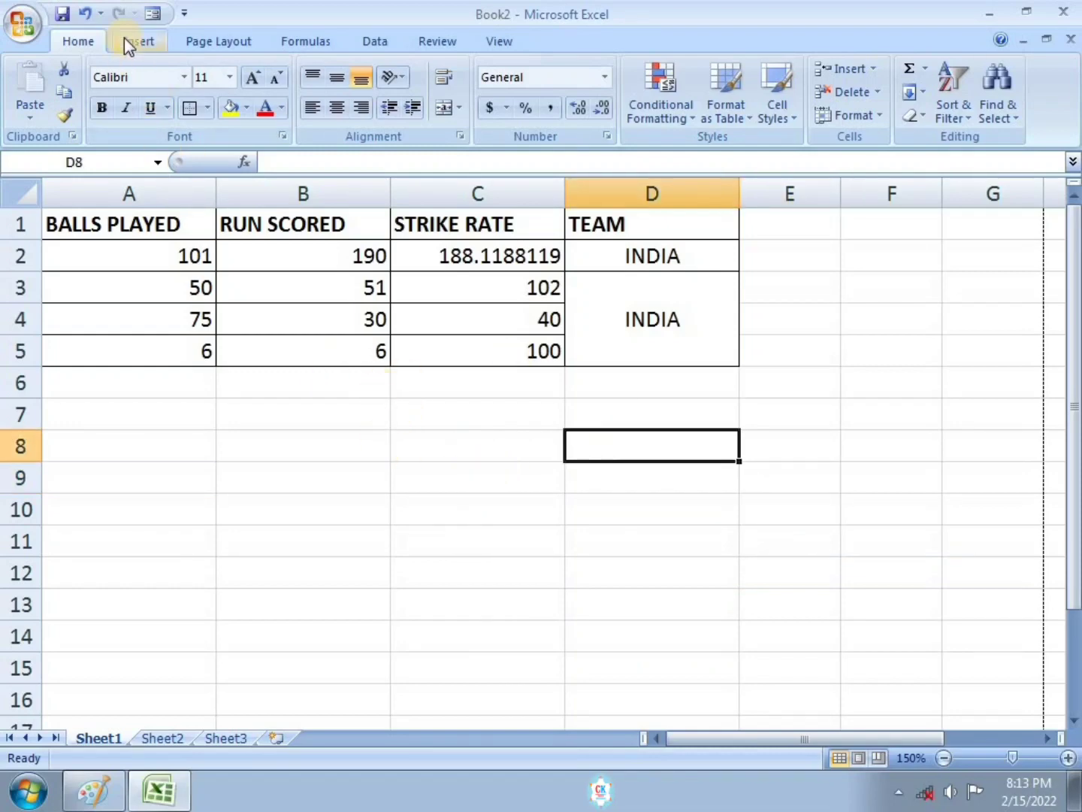
pyautogui.click(137, 41)
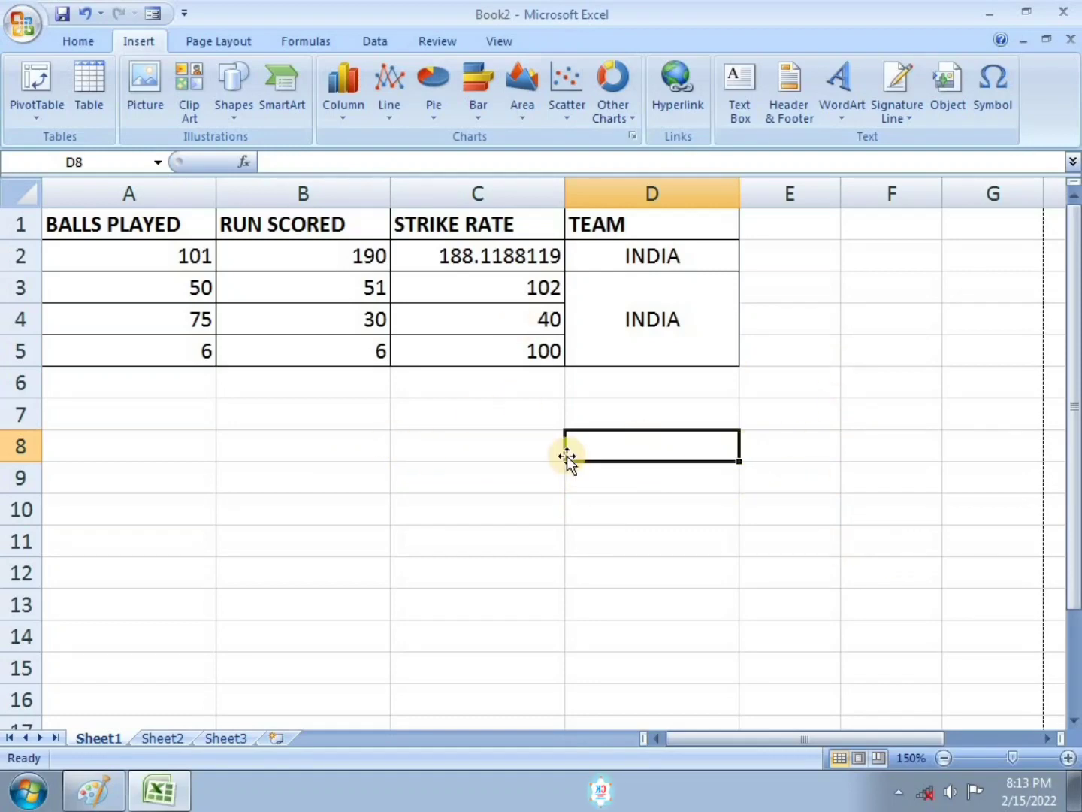
pyautogui.click(233, 47)
pyautogui.rightClick(234, 47)
pyautogui.click(231, 41)
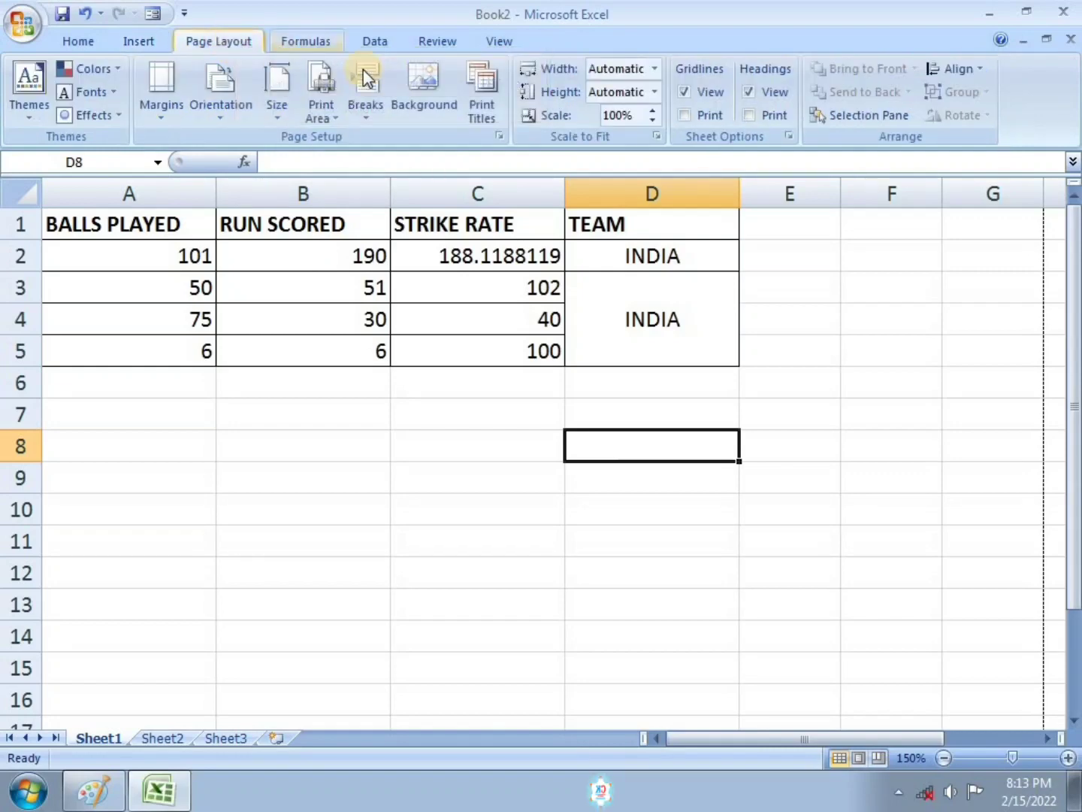
pyautogui.click(425, 86)
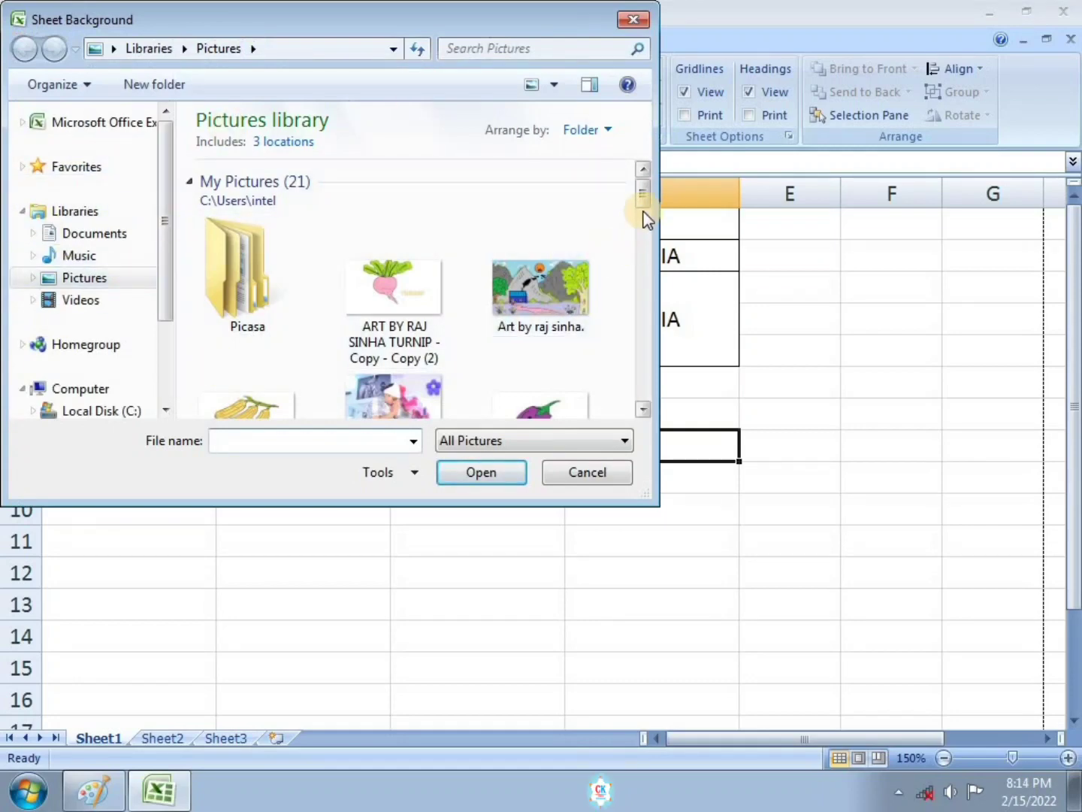
pyautogui.moveTo(645, 211); pyautogui.dragTo(659, 255)
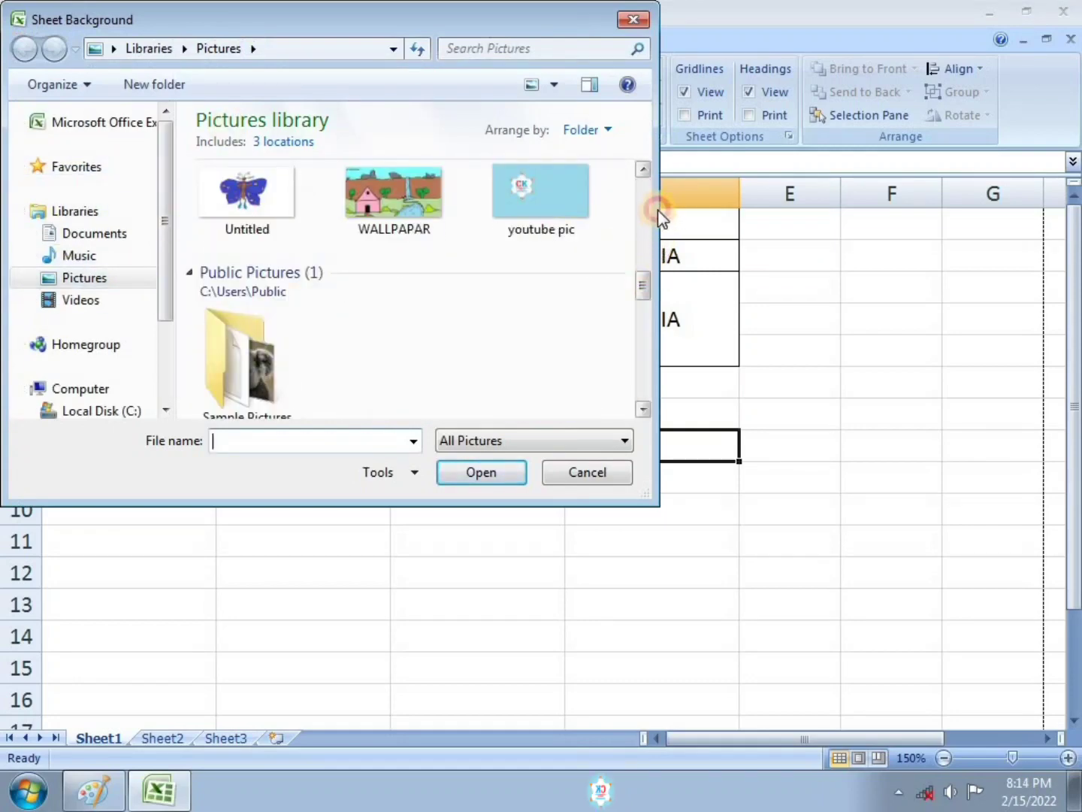
pyautogui.moveTo(638, 279)
pyautogui.mouseDown()
pyautogui.moveTo(644, 288)
pyautogui.moveTo(645, 257)
pyautogui.mouseUp()
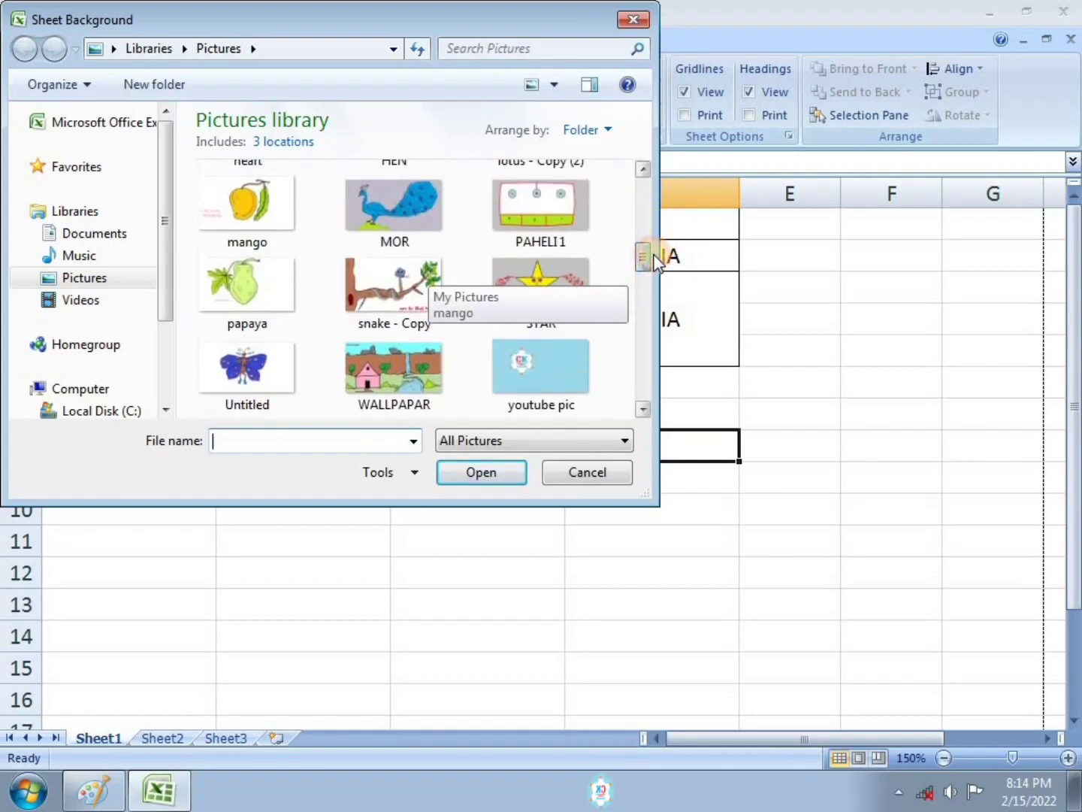
pyautogui.click(413, 306)
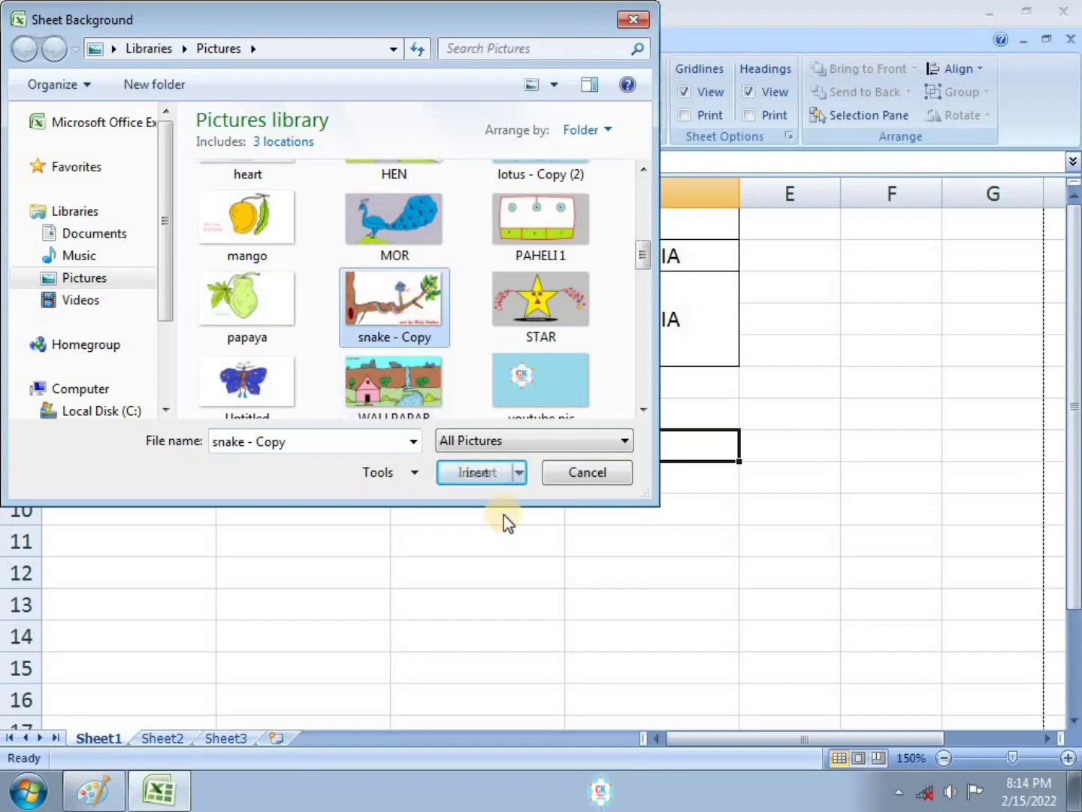
pyautogui.click(471, 471)
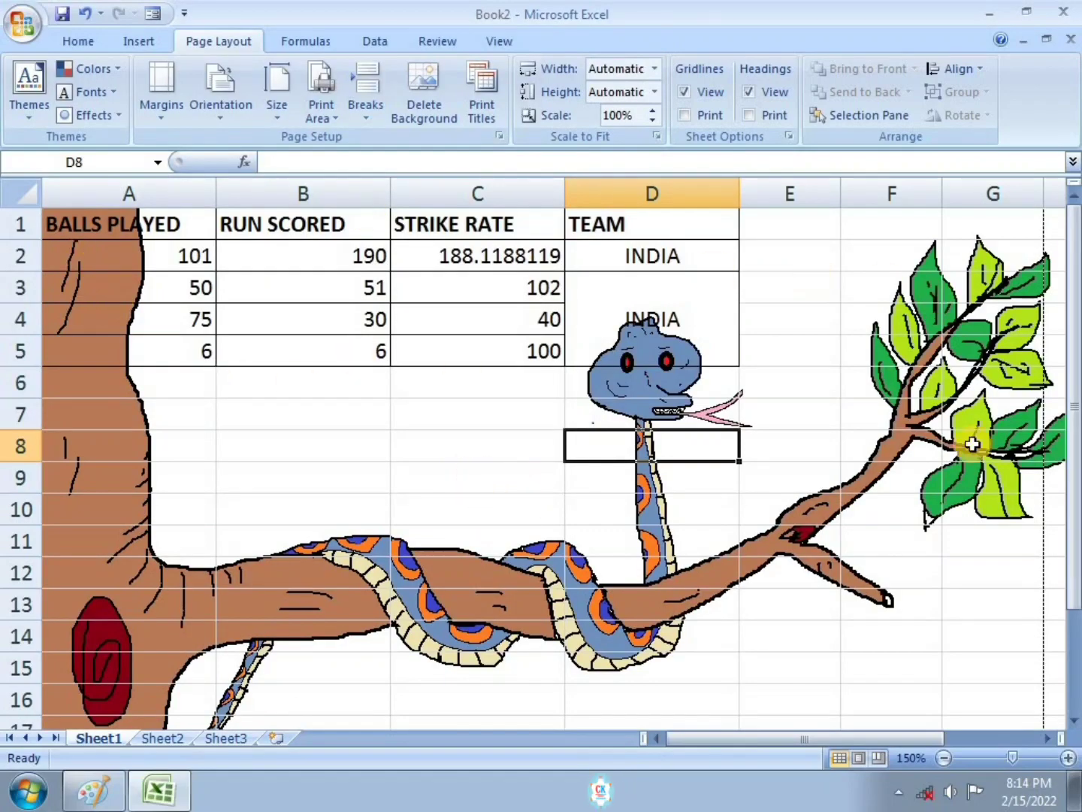
# Remove the snake background picture from Sheet1.
pyautogui.moveTo(1072, 410); pyautogui.dragTo(1076, 504)
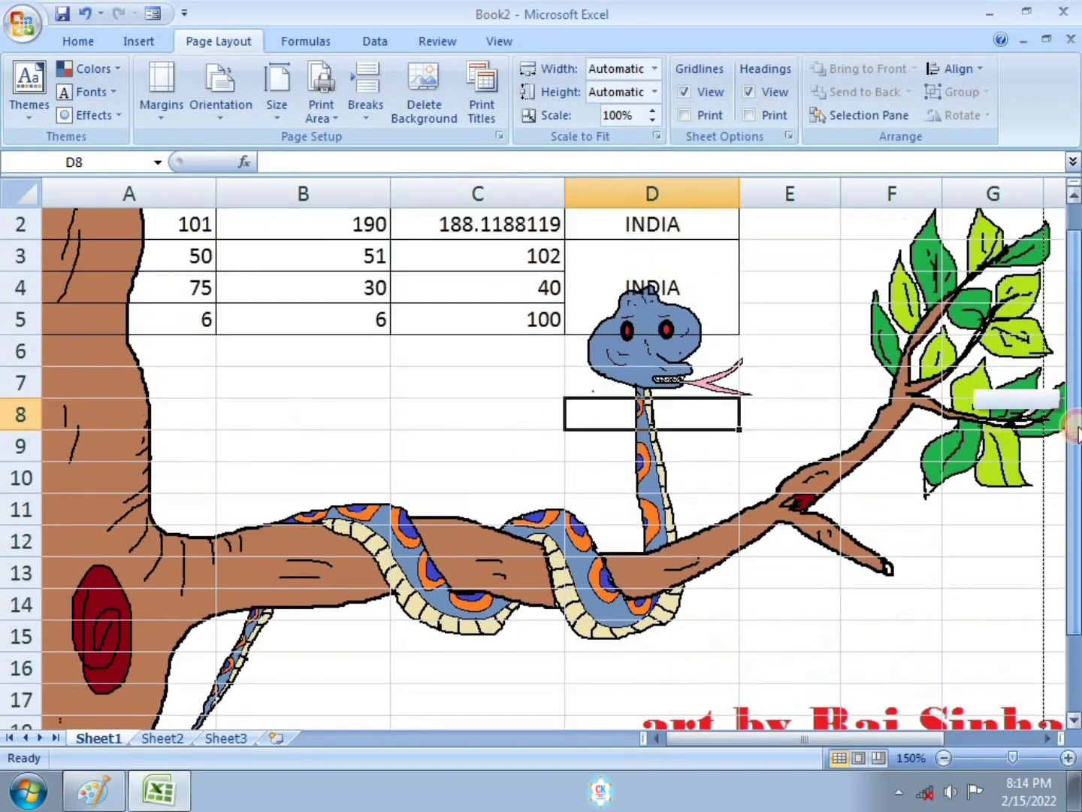
pyautogui.moveTo(1075, 518); pyautogui.dragTo(1075, 391)
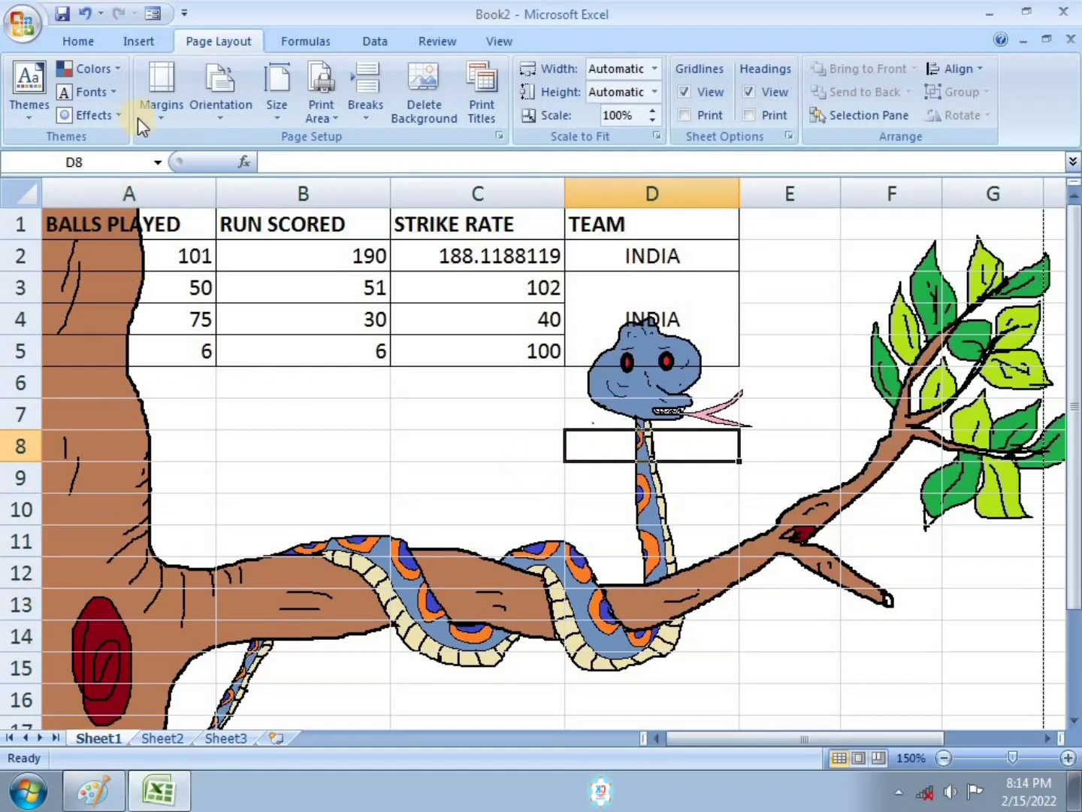
pyautogui.click(88, 15)
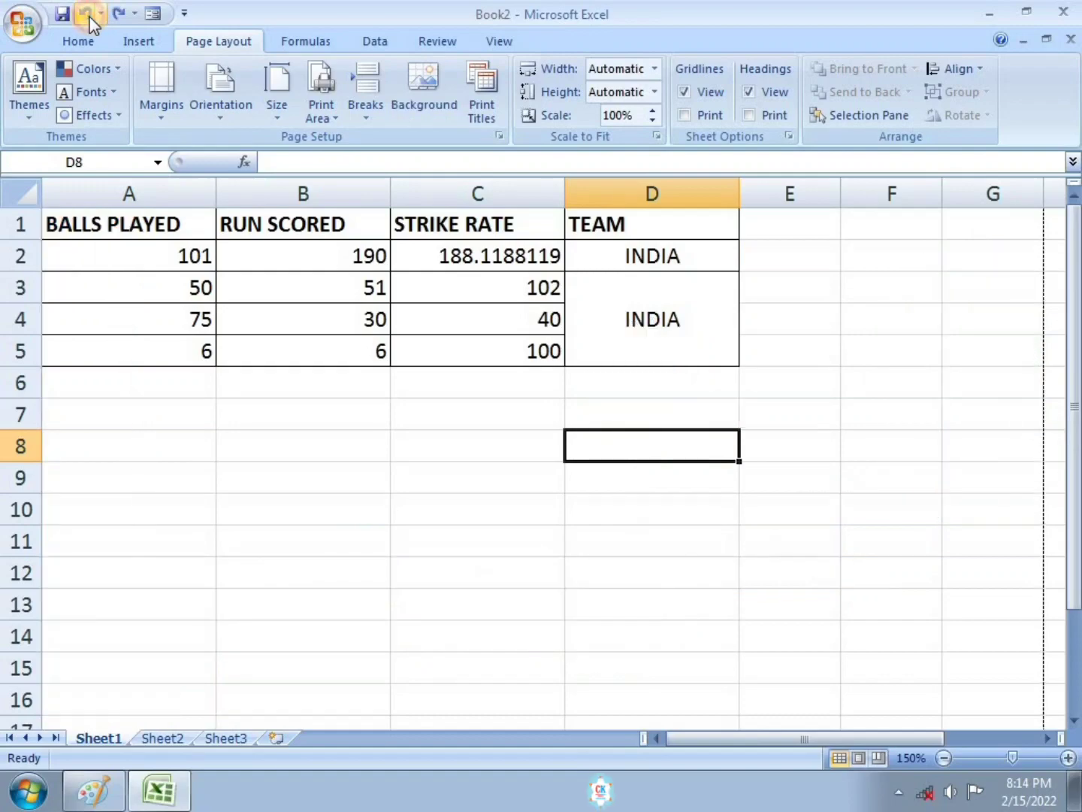
pyautogui.moveTo(94, 791)
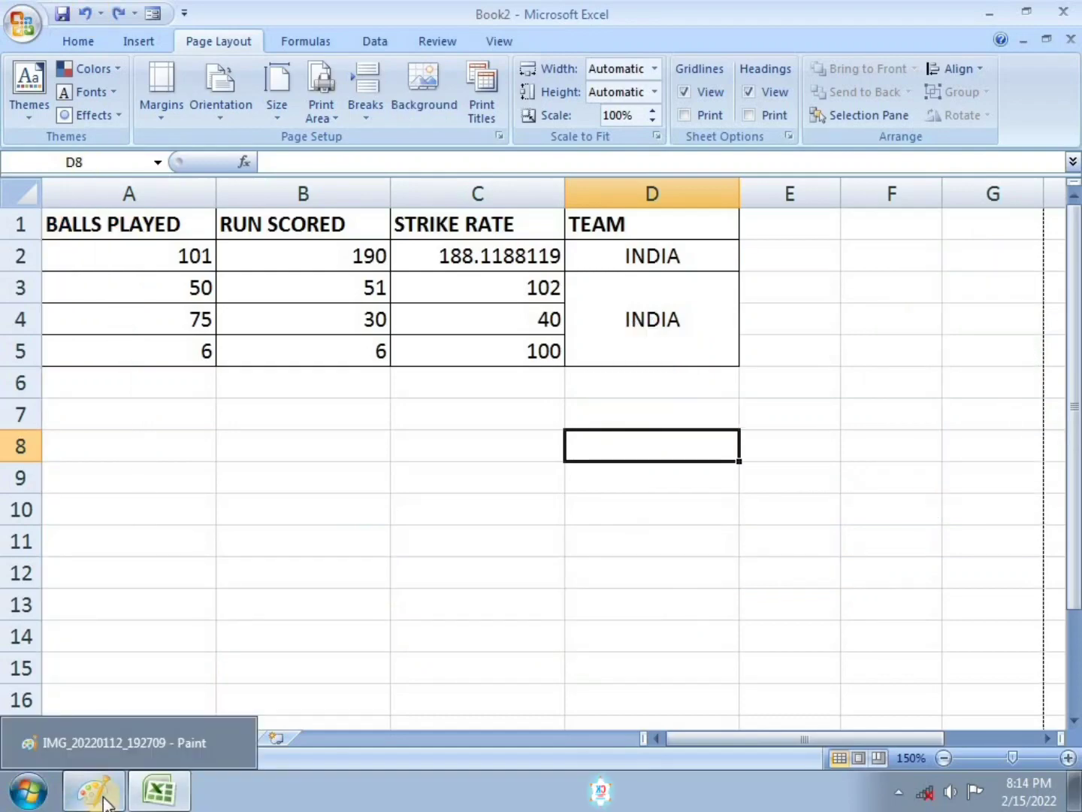
# Mark item 4 of the assignment image in red in Paint, then return to Excel.
pyautogui.click(104, 803)
pyautogui.moveTo(139, 535); pyautogui.dragTo(215, 528)
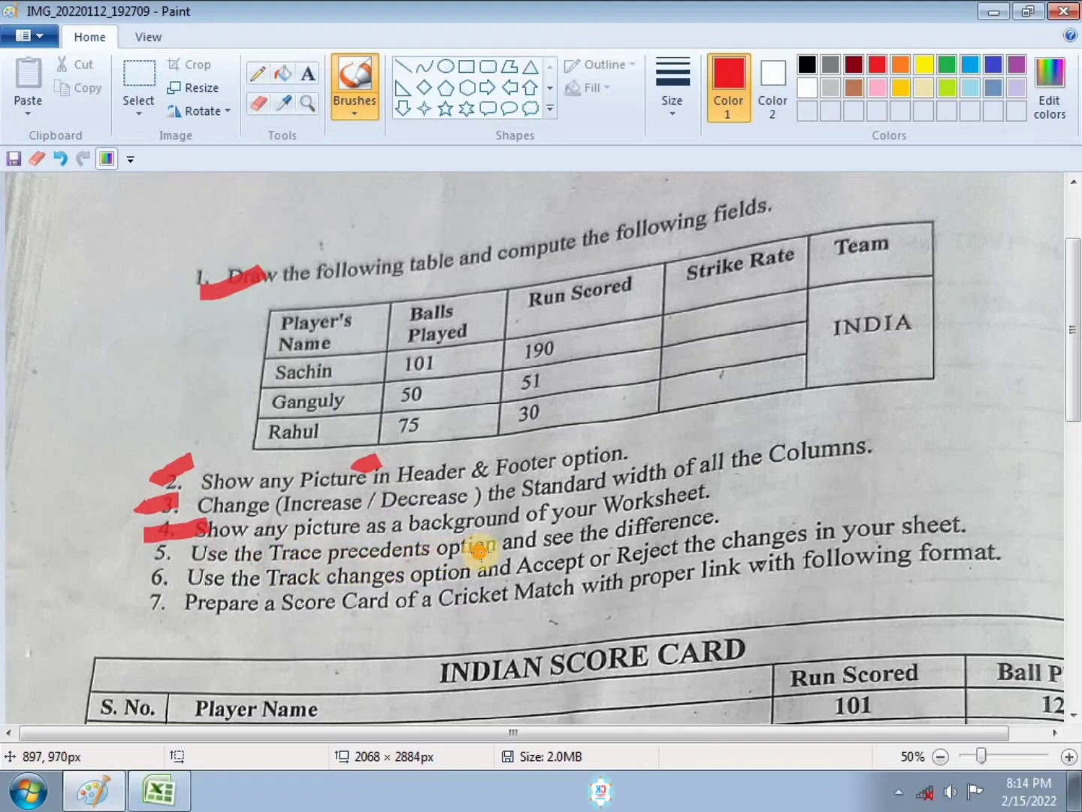
pyautogui.click(141, 661)
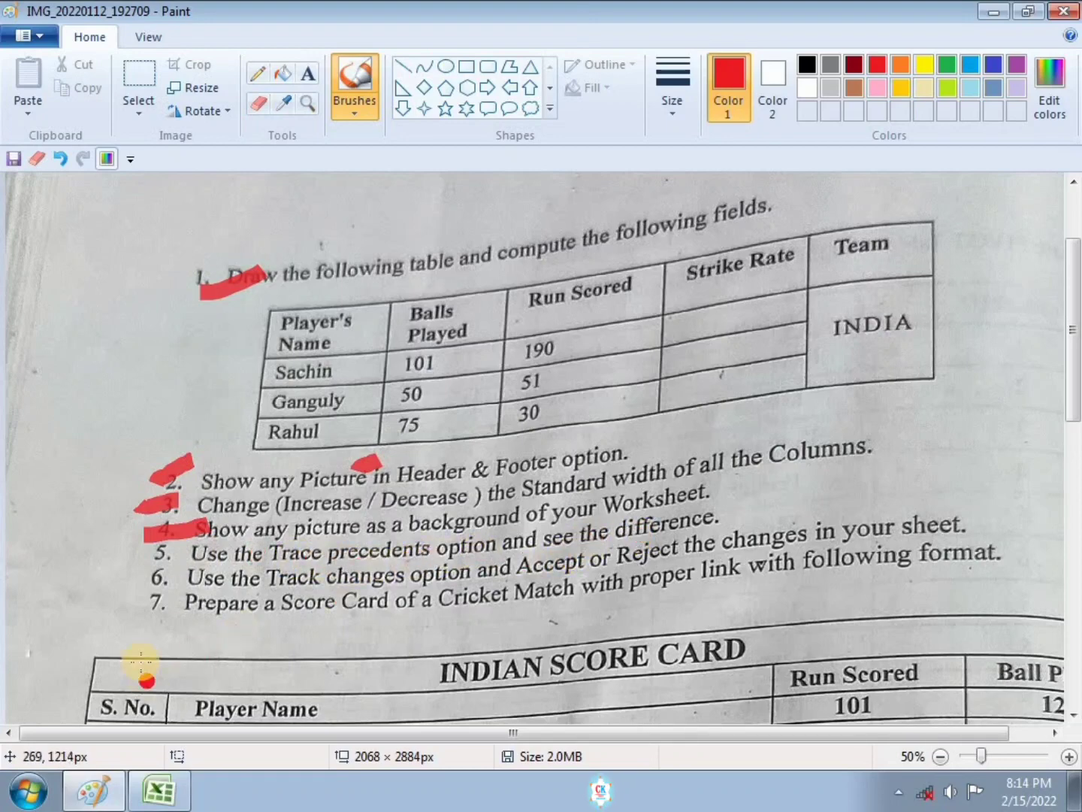
pyautogui.click(157, 789)
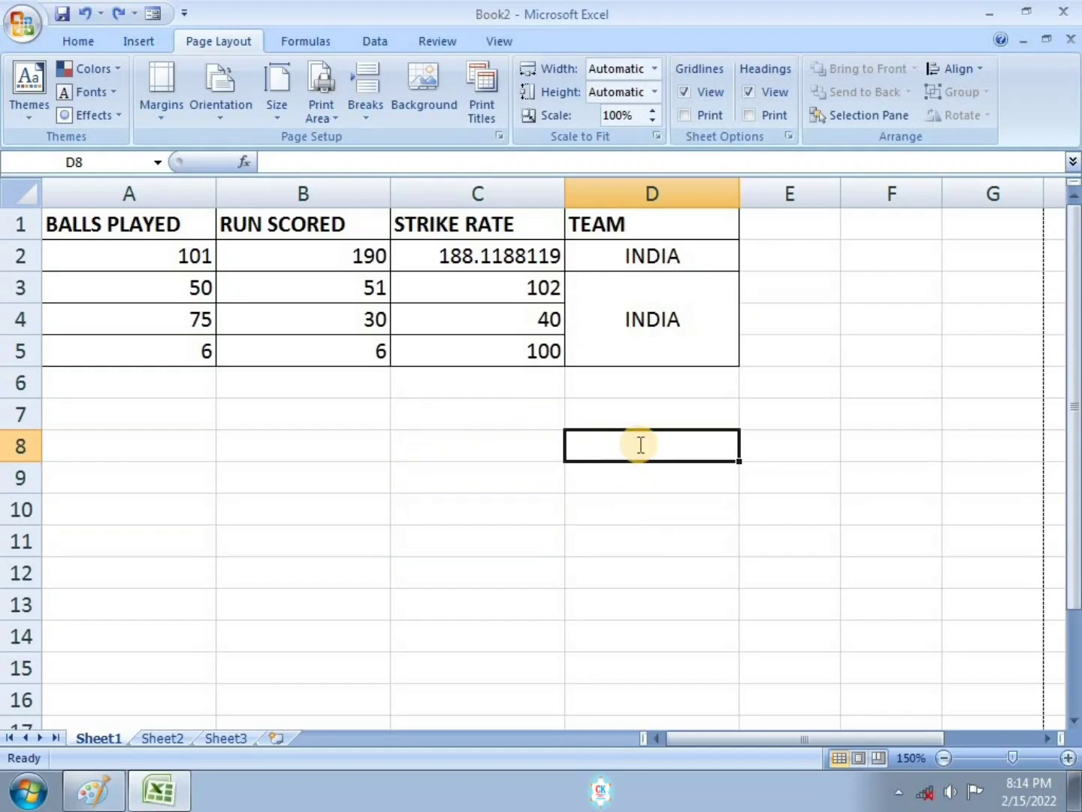
# Enter 5 in D8, 3 in D10 and 2 in D12.
pyautogui.write('5')
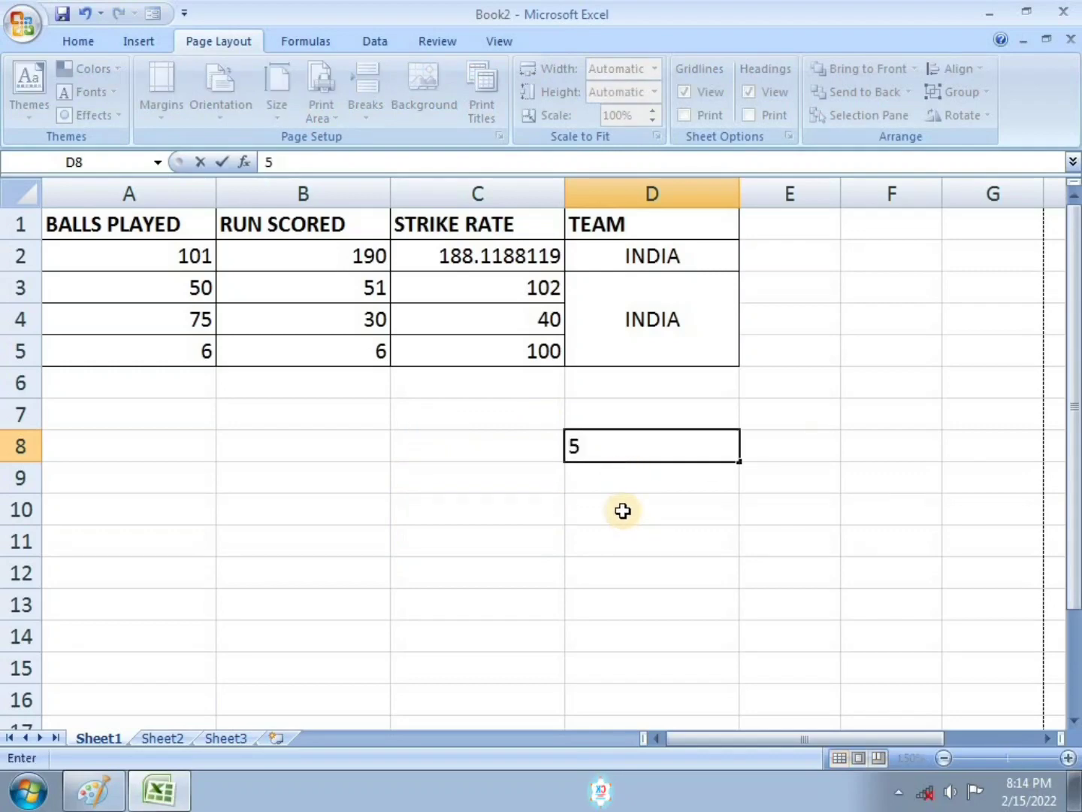
pyautogui.click(624, 510)
pyautogui.write('3')
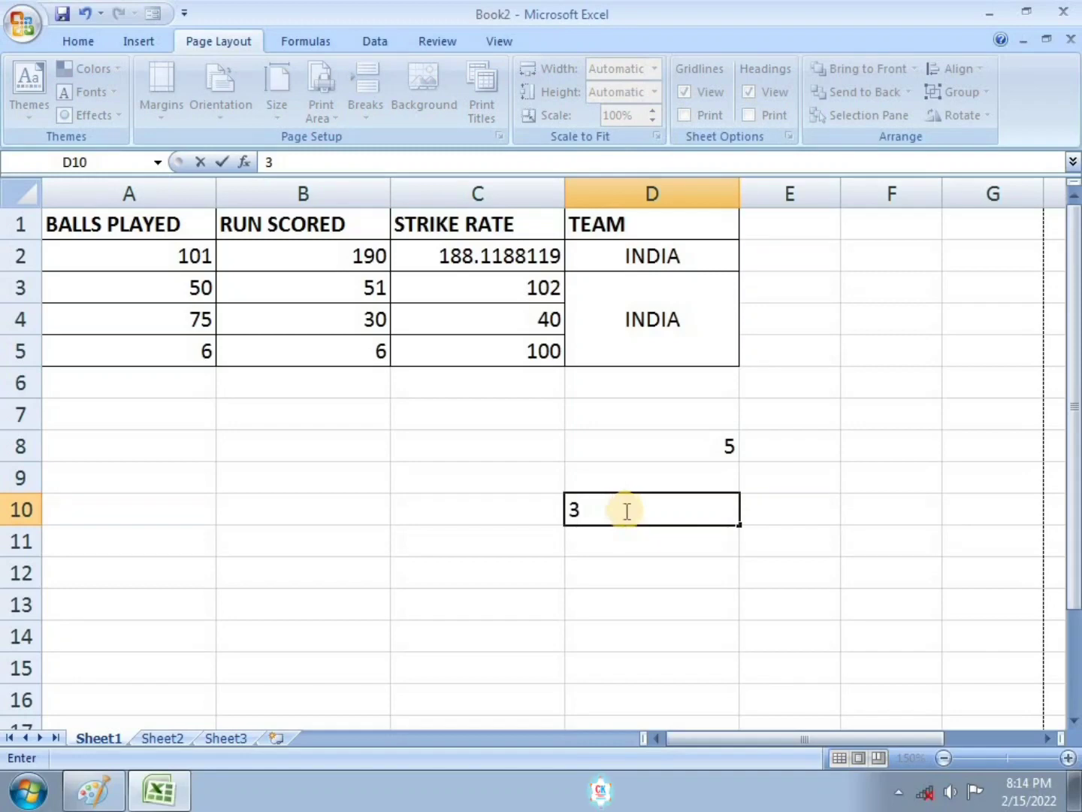
pyautogui.click(659, 563)
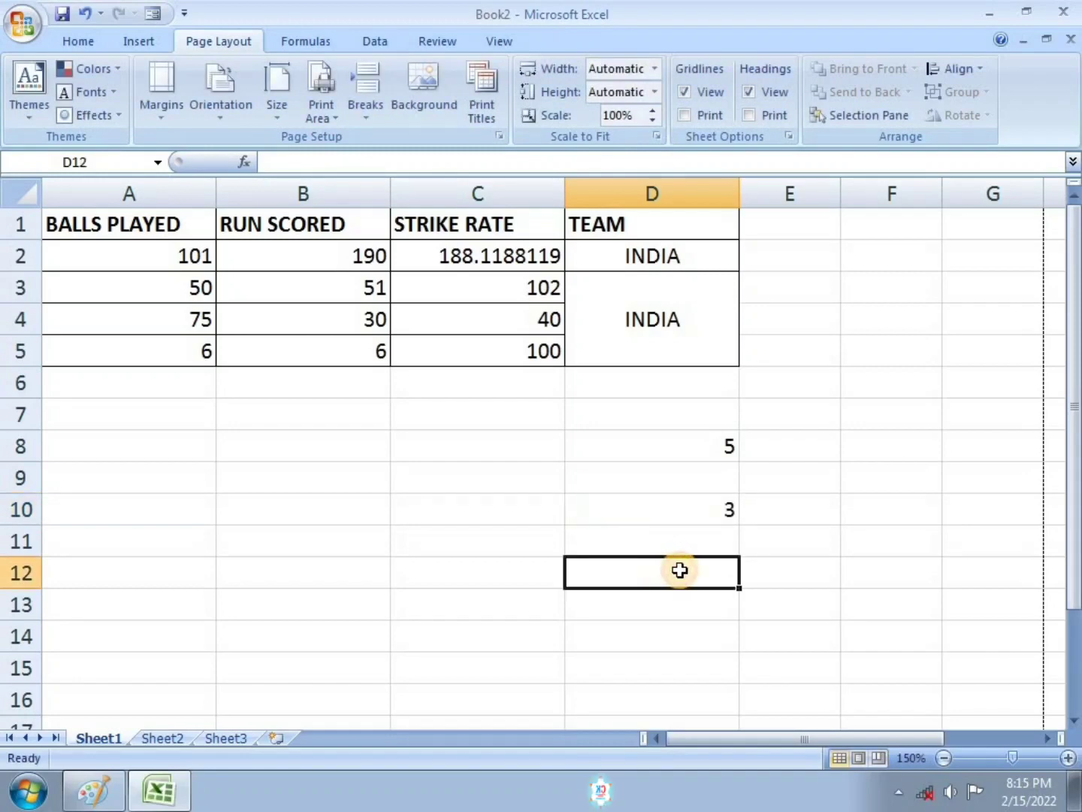
pyautogui.write('2')
pyautogui.click(823, 580)
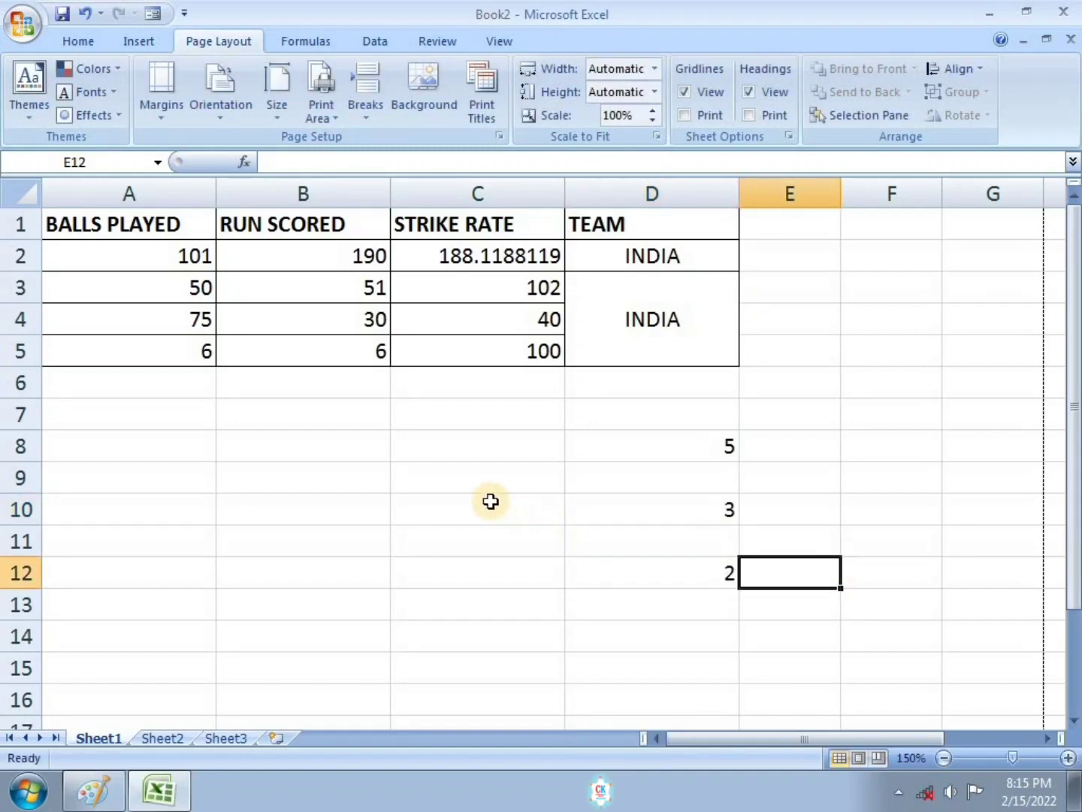
# Enter =D8+D10+D12 in F9 to total the three values to 10.
pyautogui.click(923, 484)
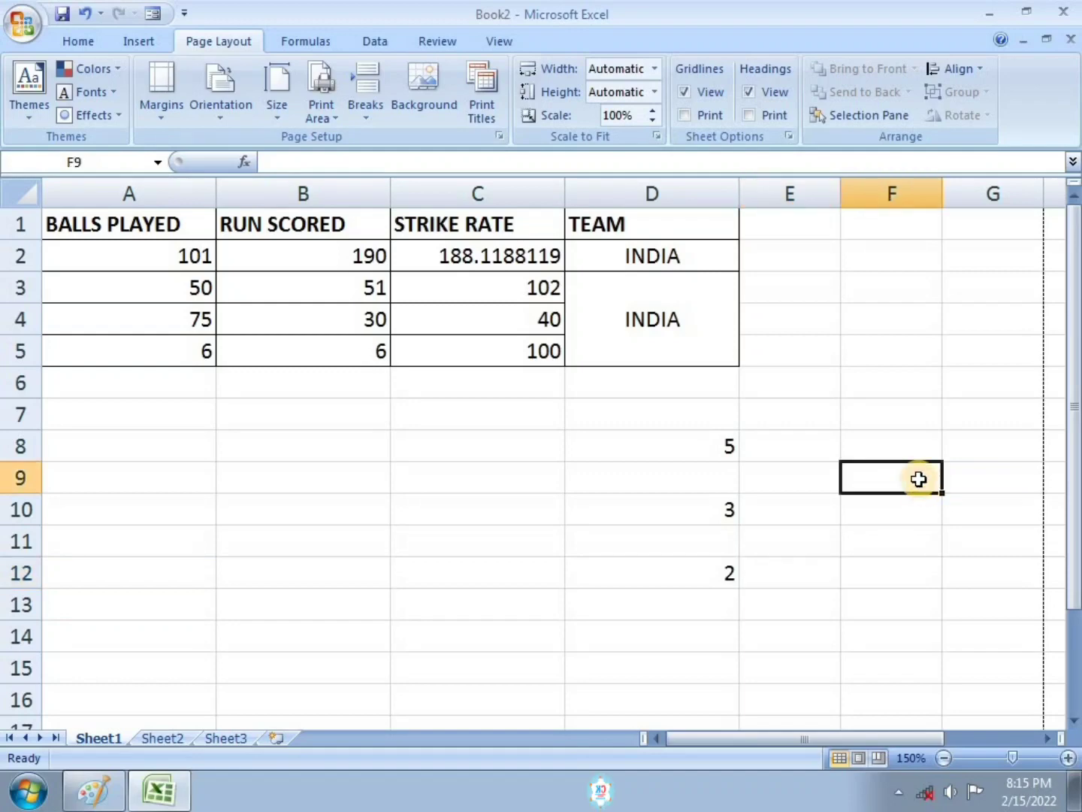
pyautogui.write('=')
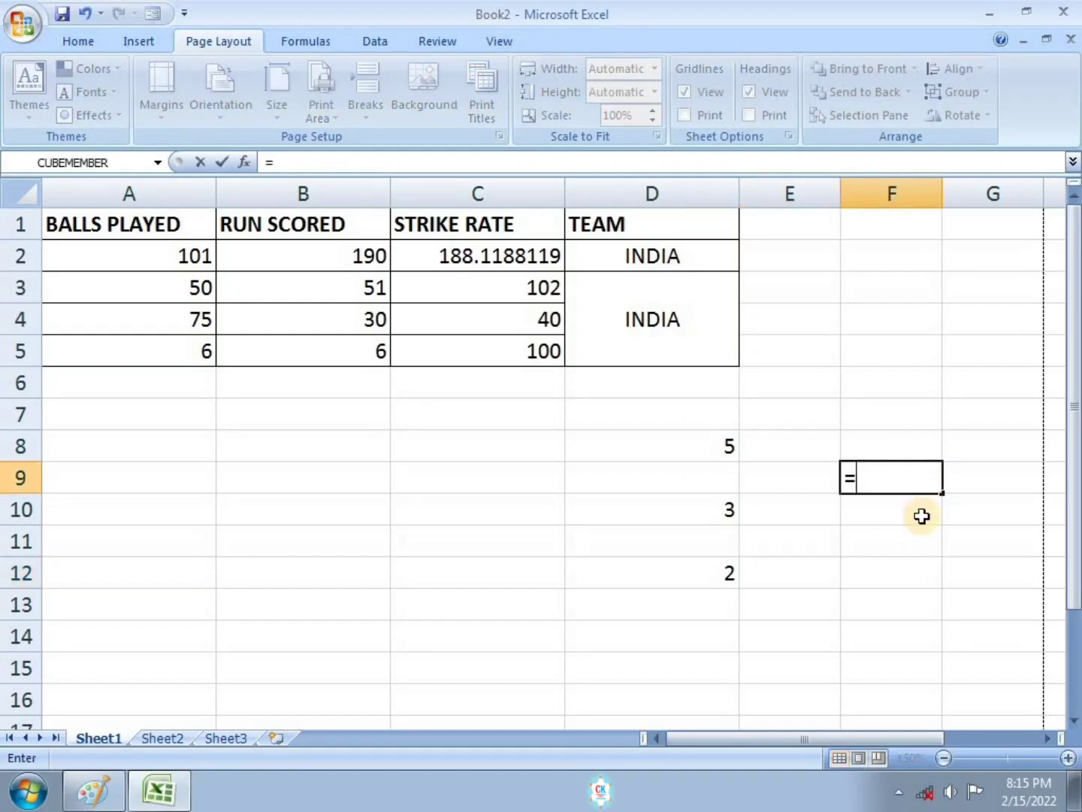
pyautogui.click(711, 442)
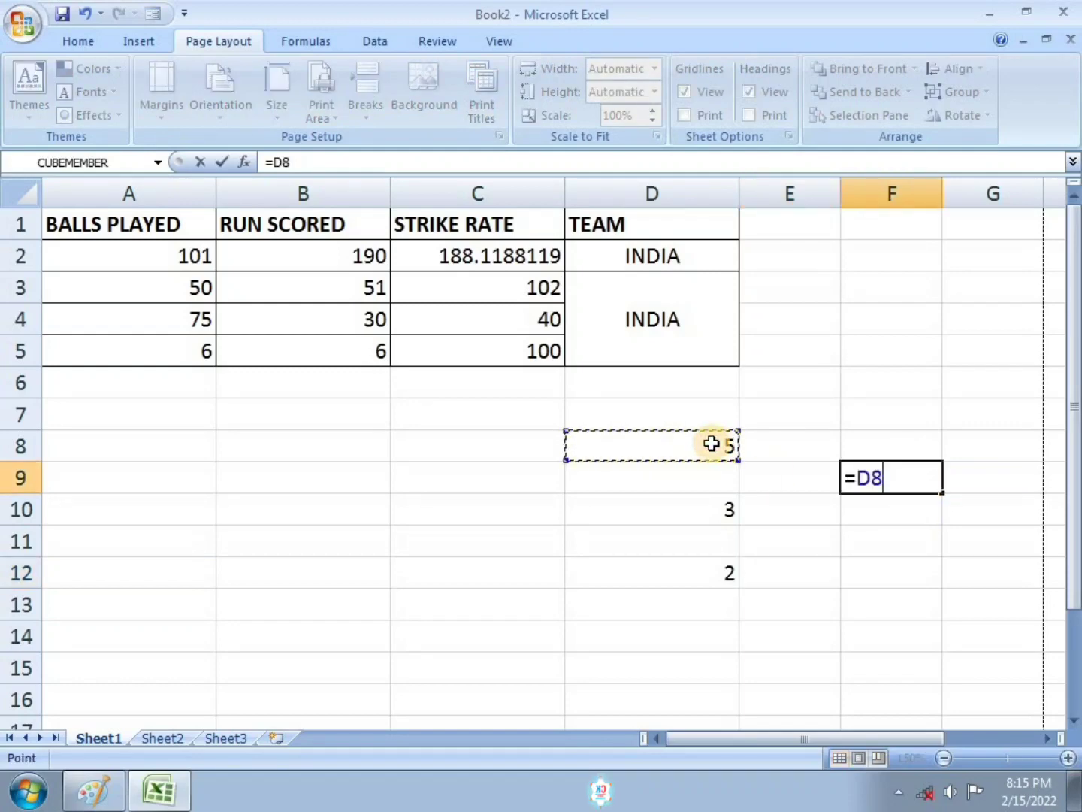
pyautogui.click(726, 509)
pyautogui.write('+')
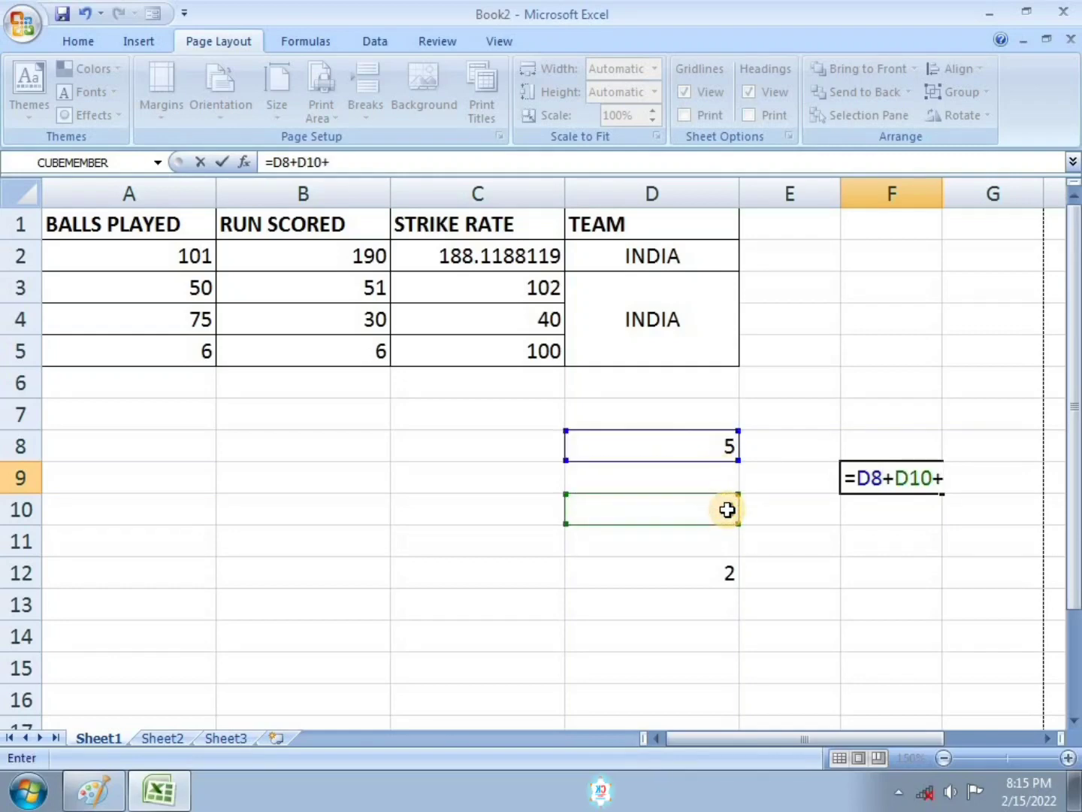
pyautogui.click(721, 572)
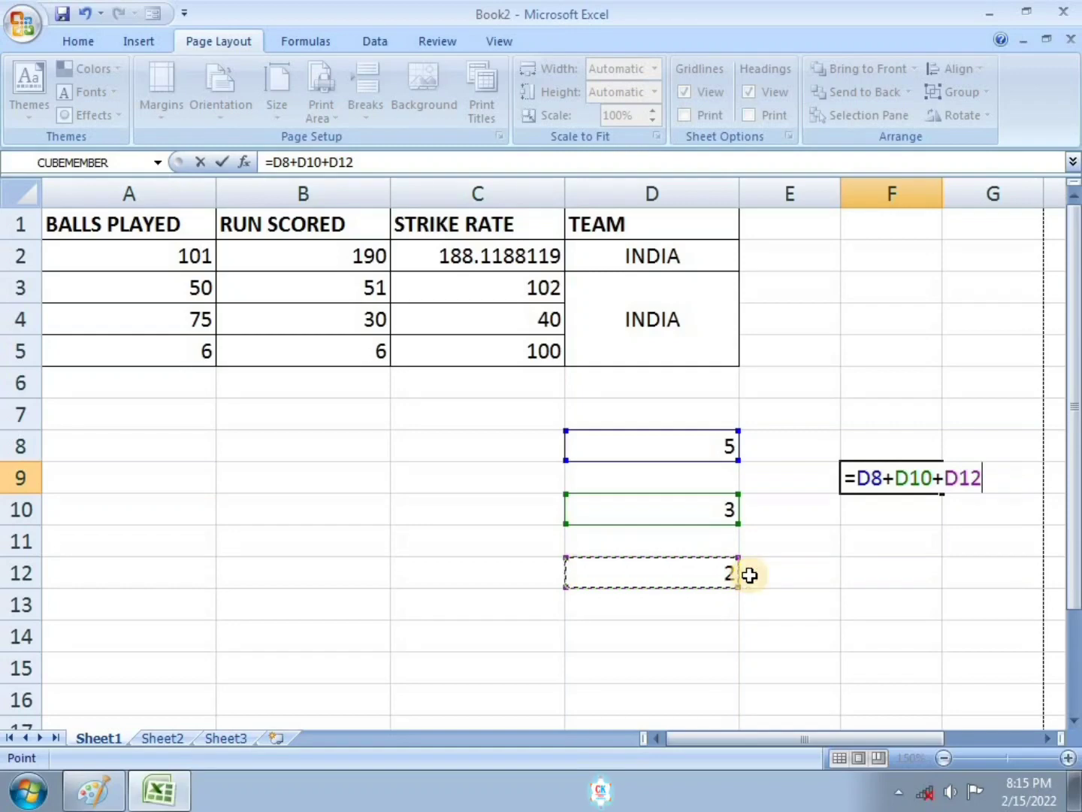
pyautogui.press('Return')
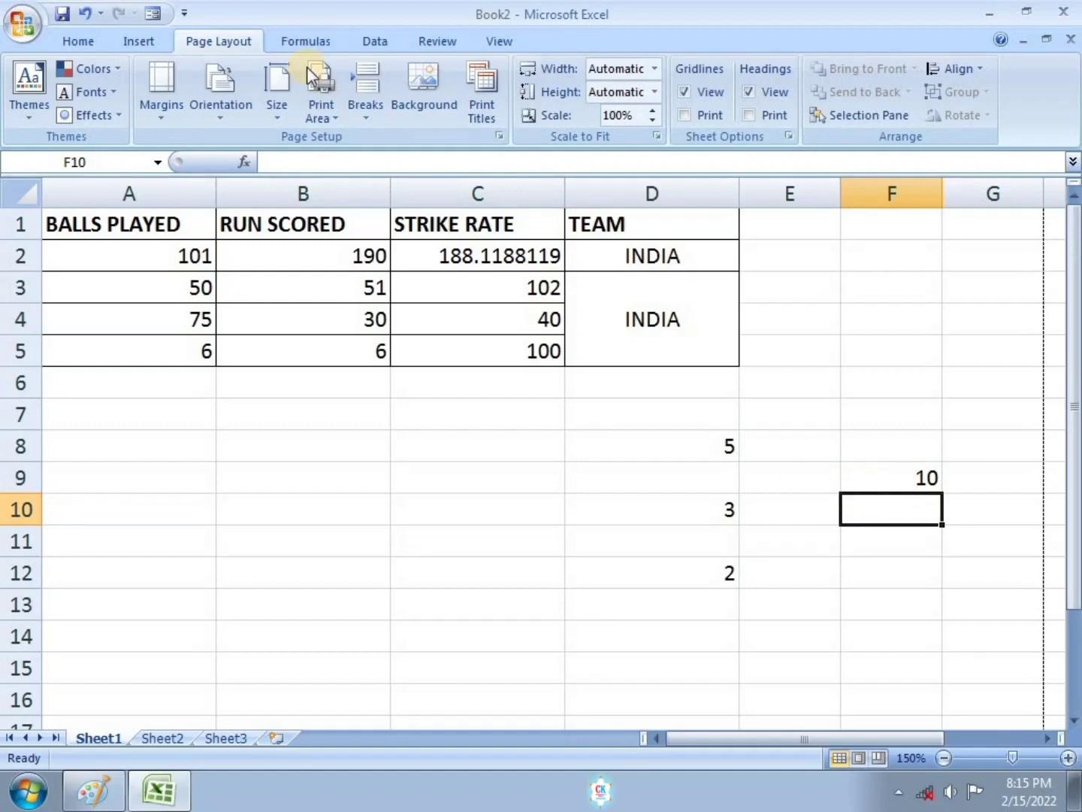
# Trace F9's precedents so arrows run from D8, D10 and D12 into the total.
pyautogui.click(305, 41)
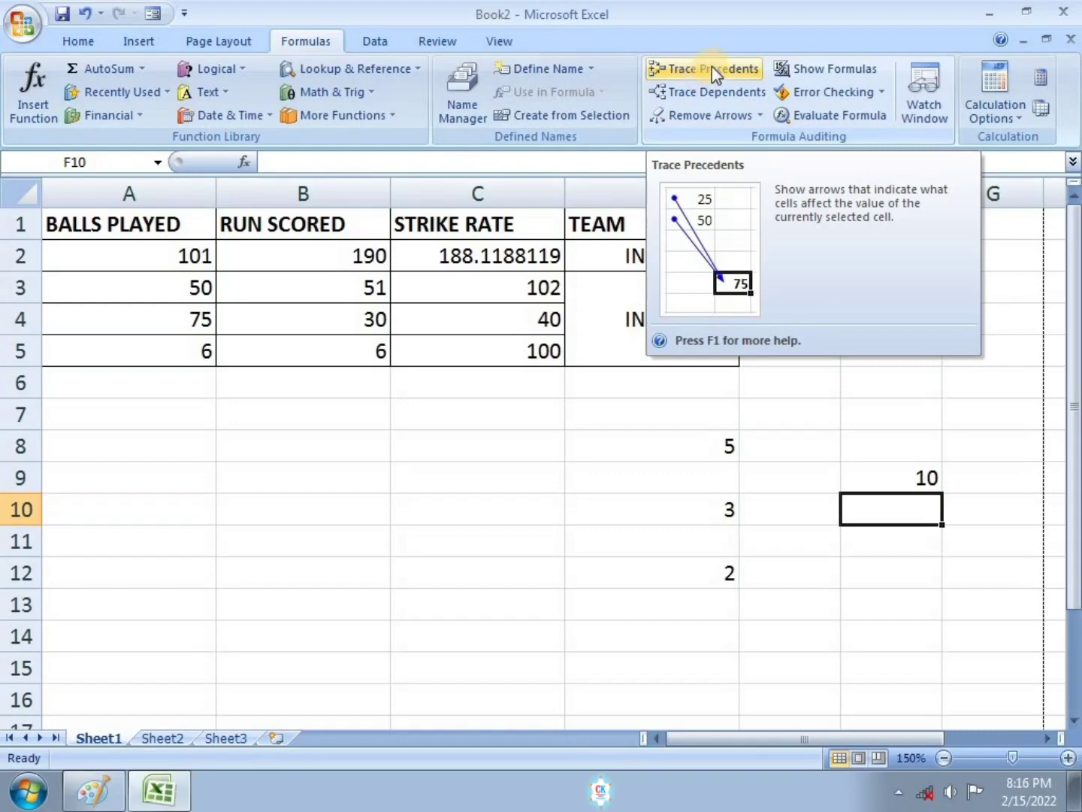
pyautogui.click(912, 481)
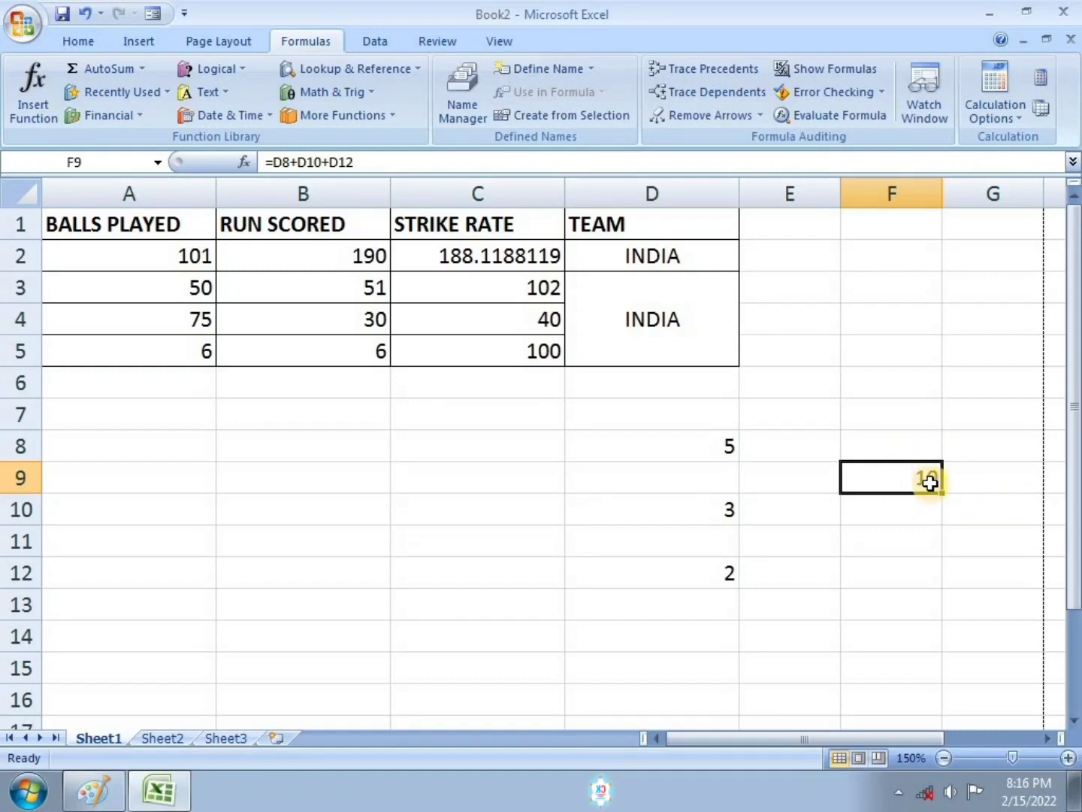
pyautogui.click(706, 70)
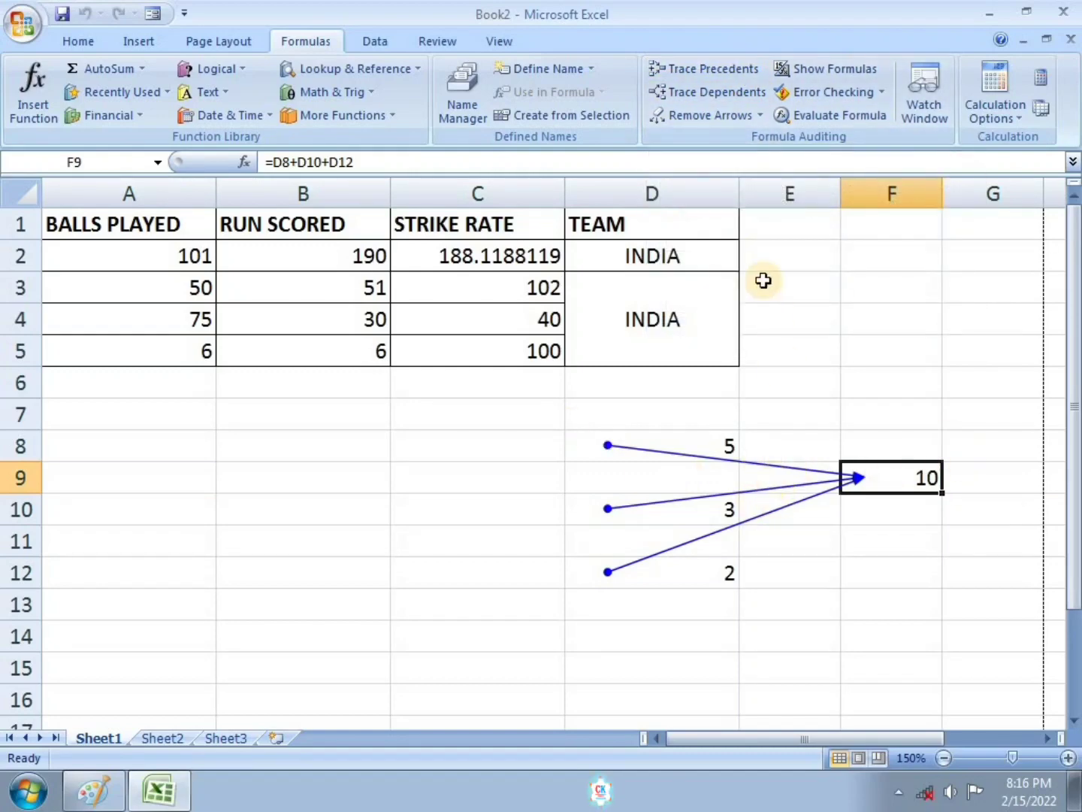
# Clear the precedent arrows and trace the dependents of D8.
pyautogui.click(729, 119)
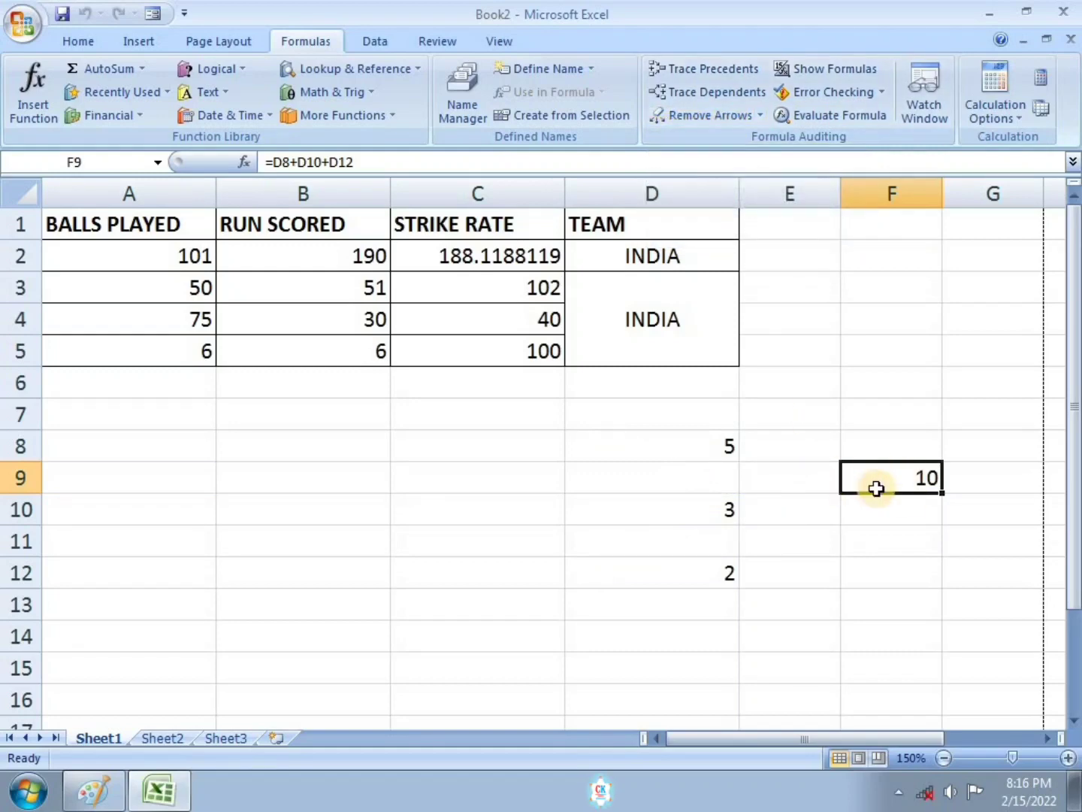
pyautogui.click(708, 443)
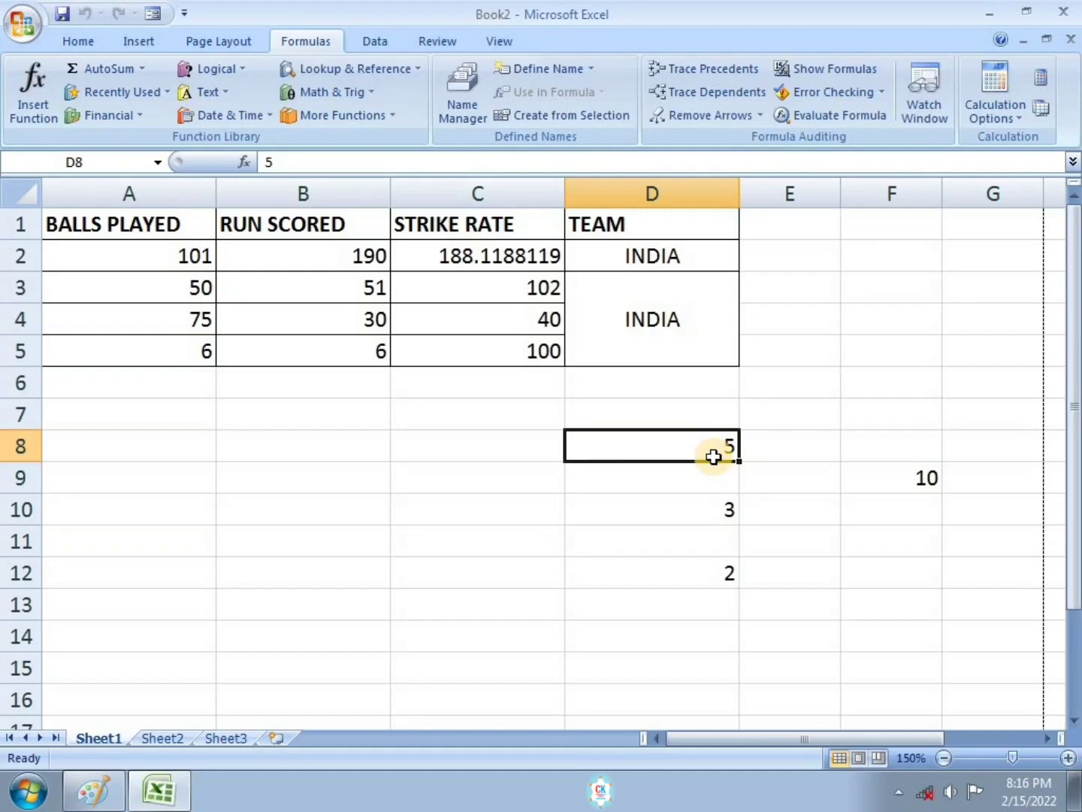
pyautogui.click(707, 511)
pyautogui.click(715, 573)
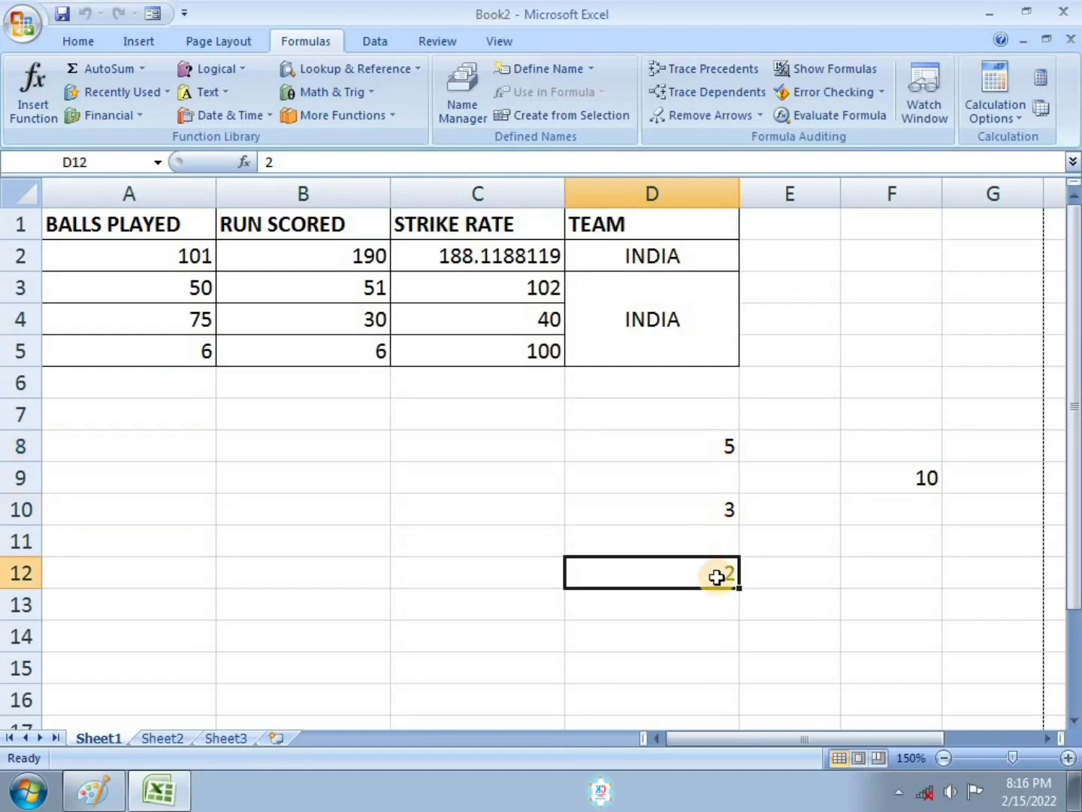
pyautogui.click(699, 443)
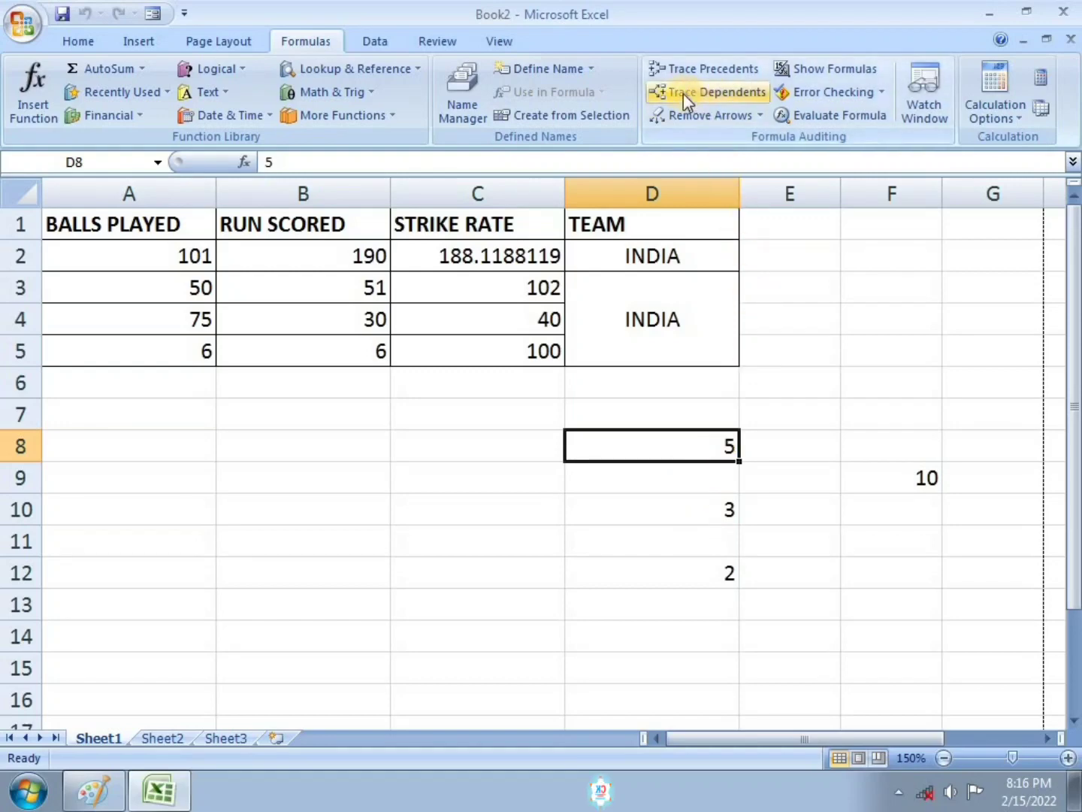
pyautogui.click(727, 94)
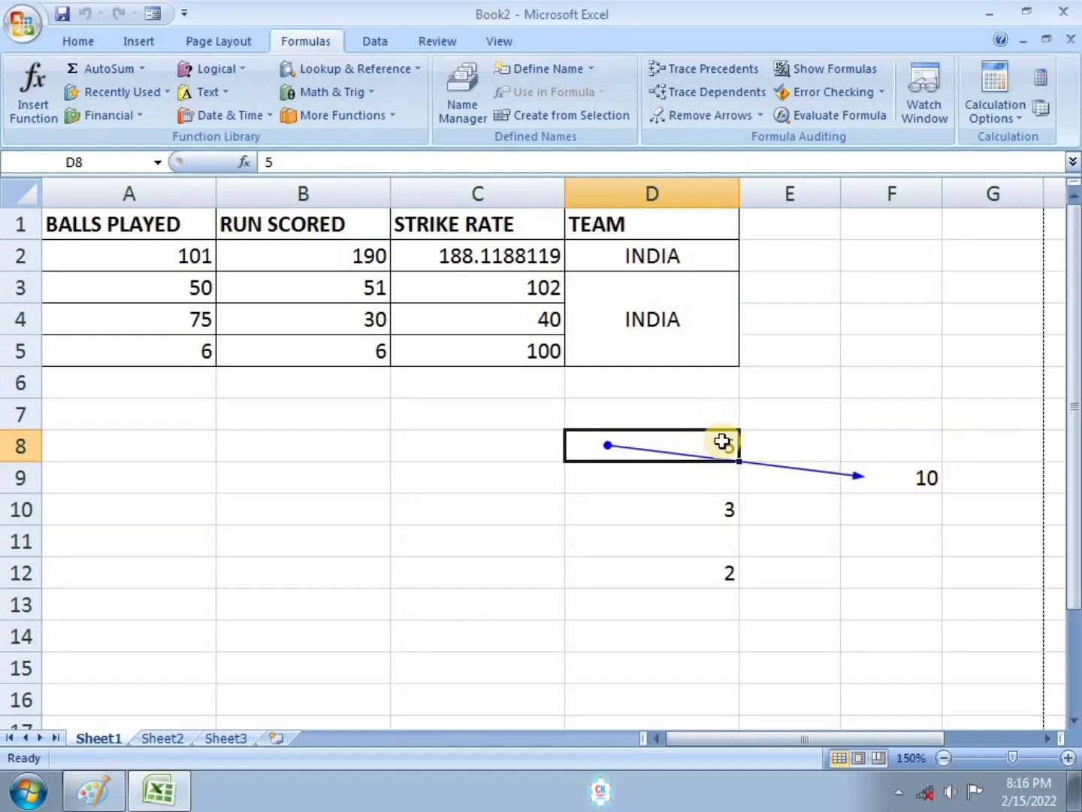
# Trace the dependents of D12, then remove all trace arrows.
pyautogui.click(696, 565)
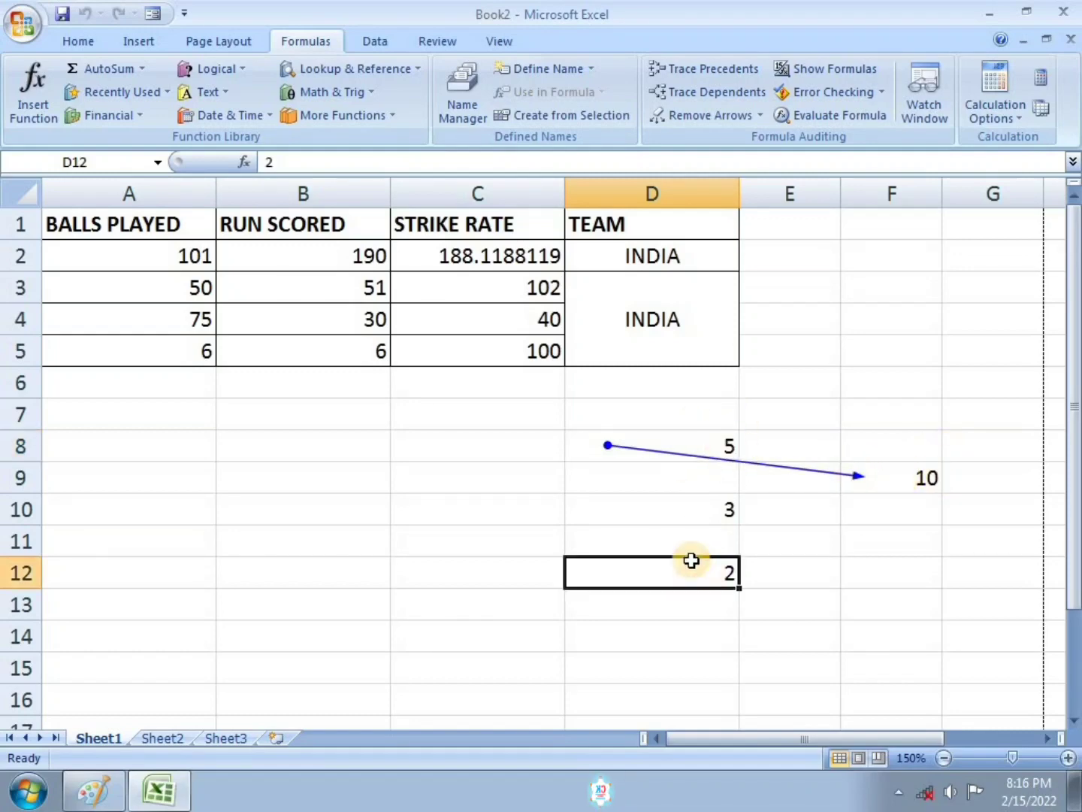
pyautogui.click(744, 95)
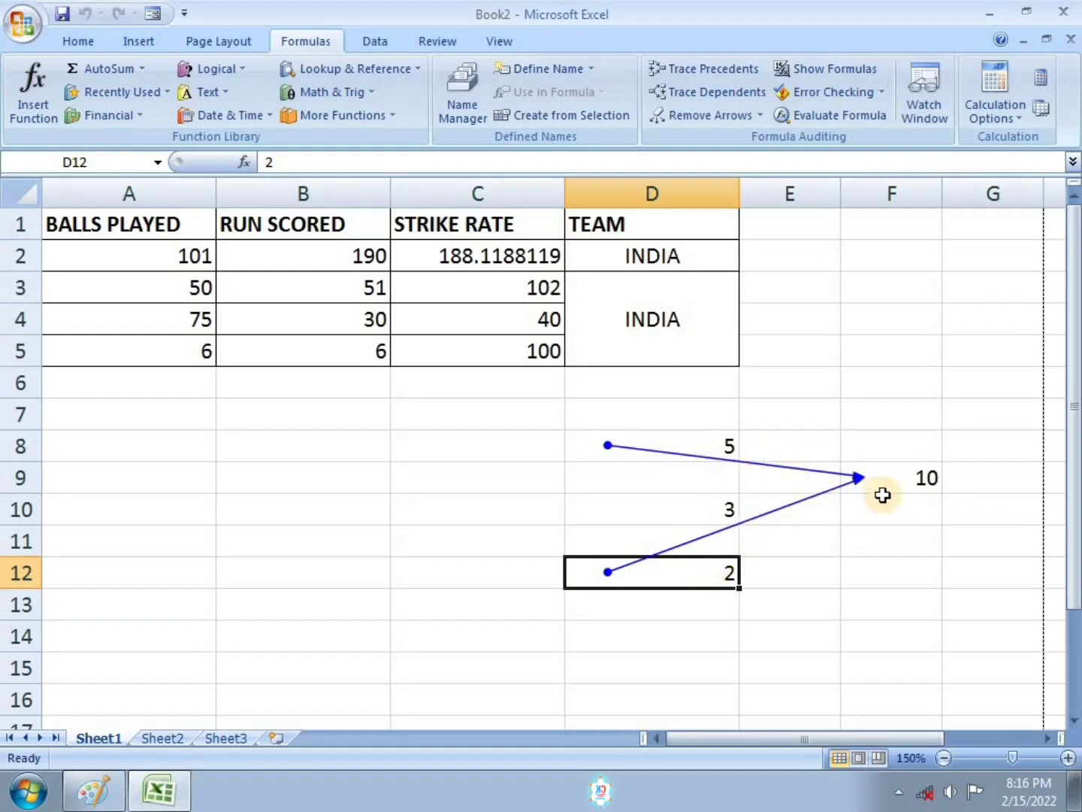
pyautogui.click(761, 114)
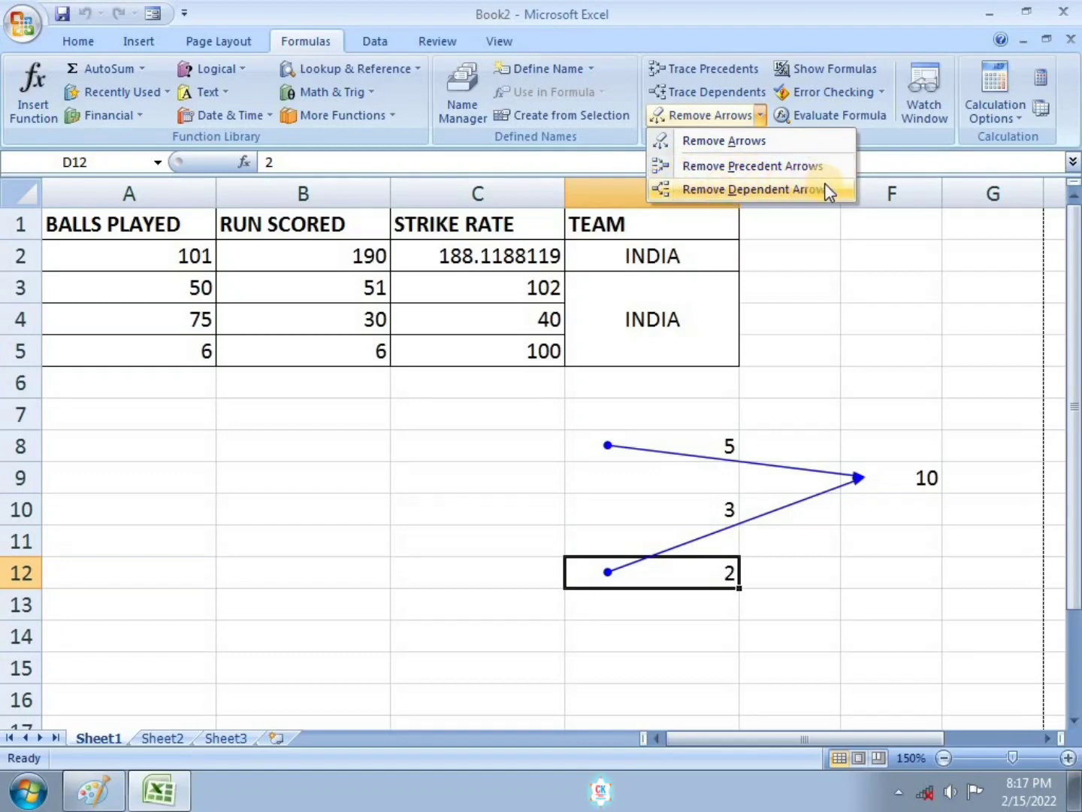
pyautogui.click(709, 142)
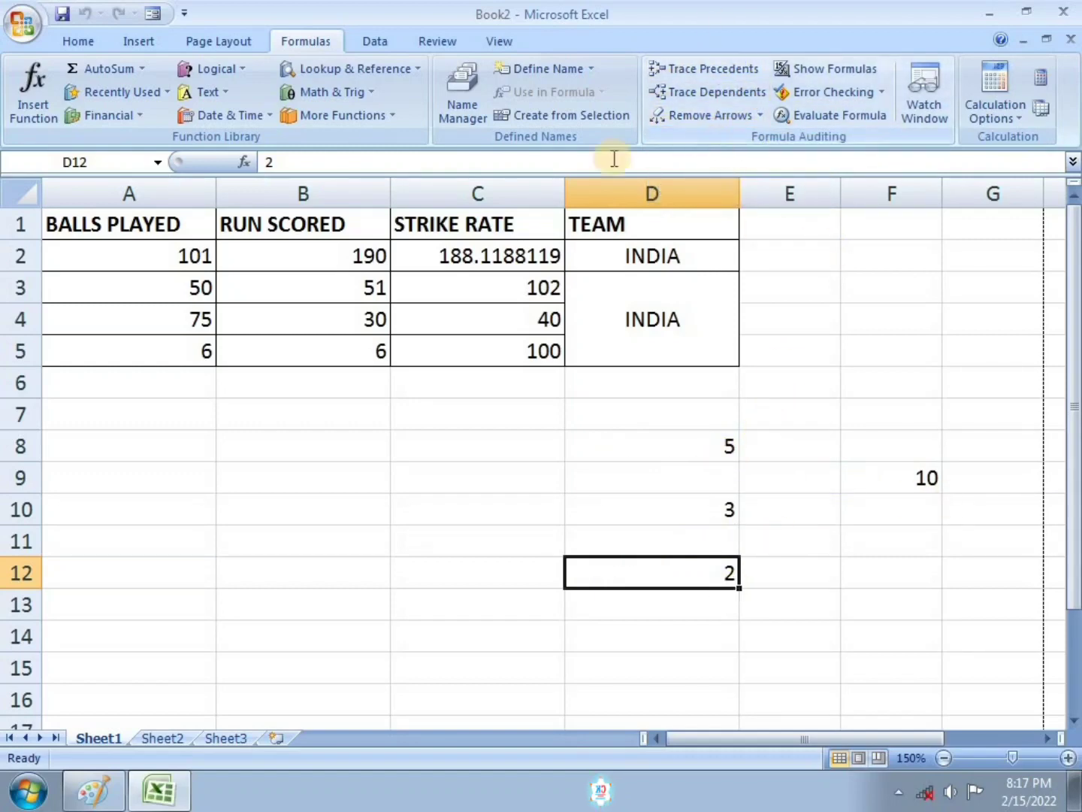
# In Paint, mark task 5 and underline 'Score Card of a' in task 7 in red.
pyautogui.click(90, 789)
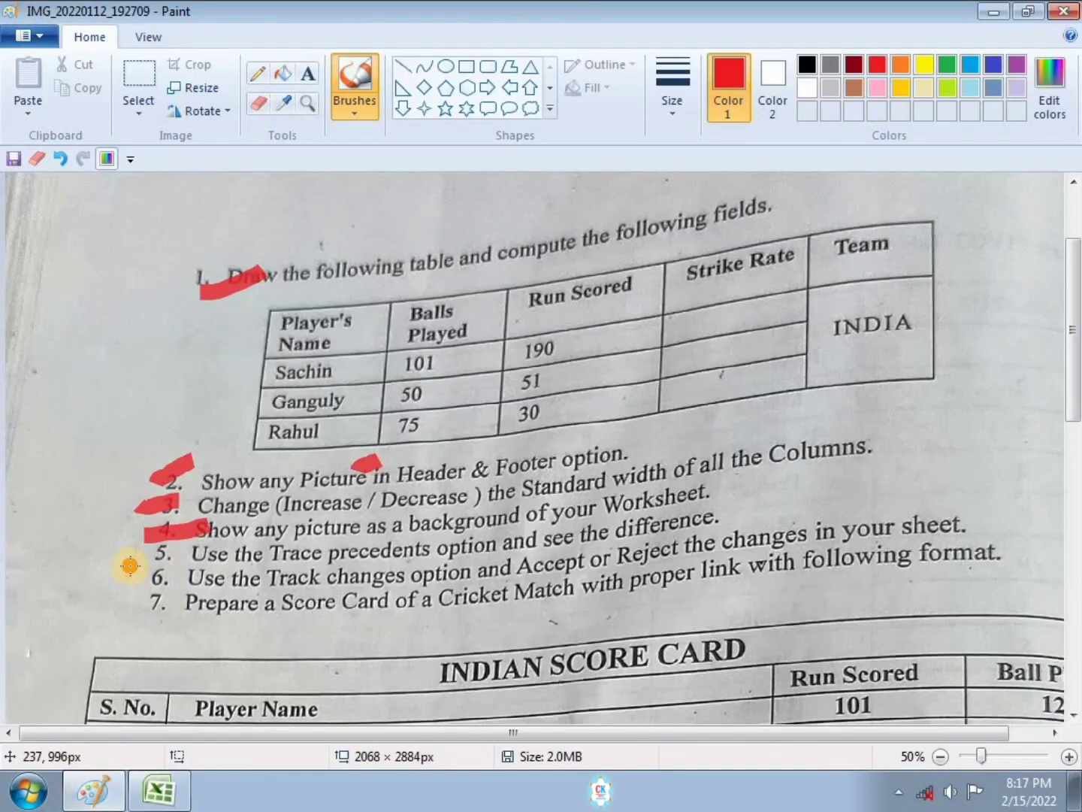
pyautogui.moveTo(129, 565); pyautogui.dragTo(185, 551)
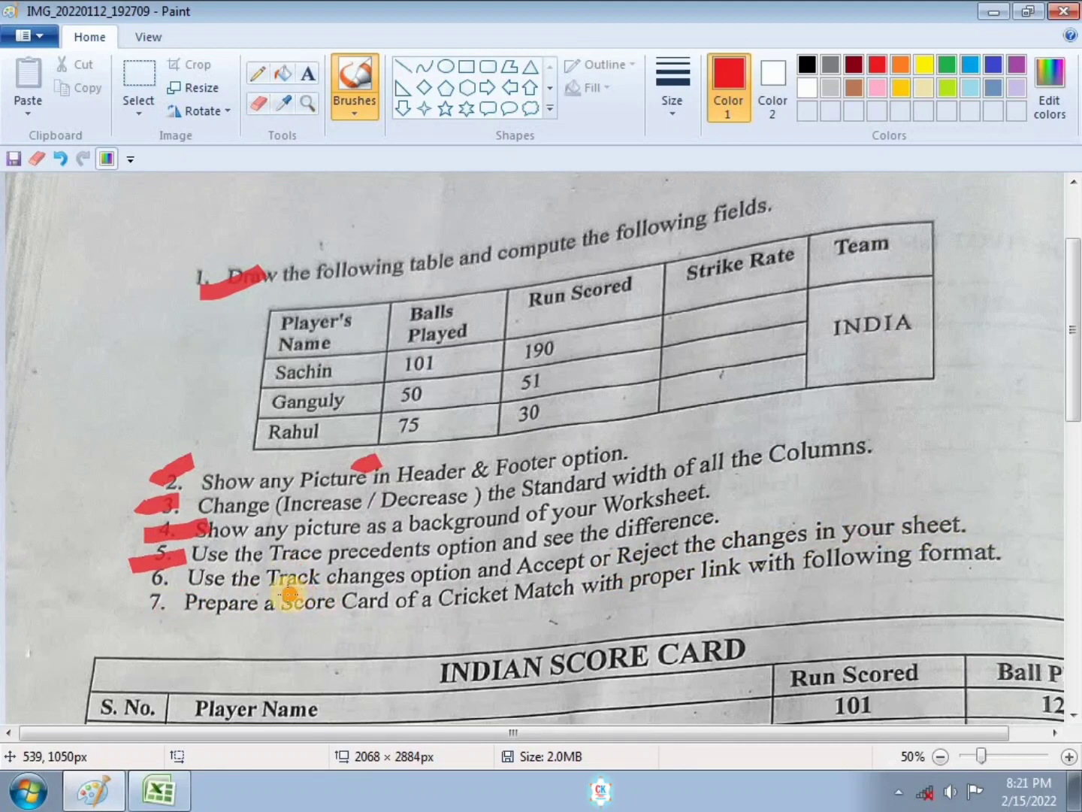
pyautogui.moveTo(284, 593); pyautogui.dragTo(429, 590)
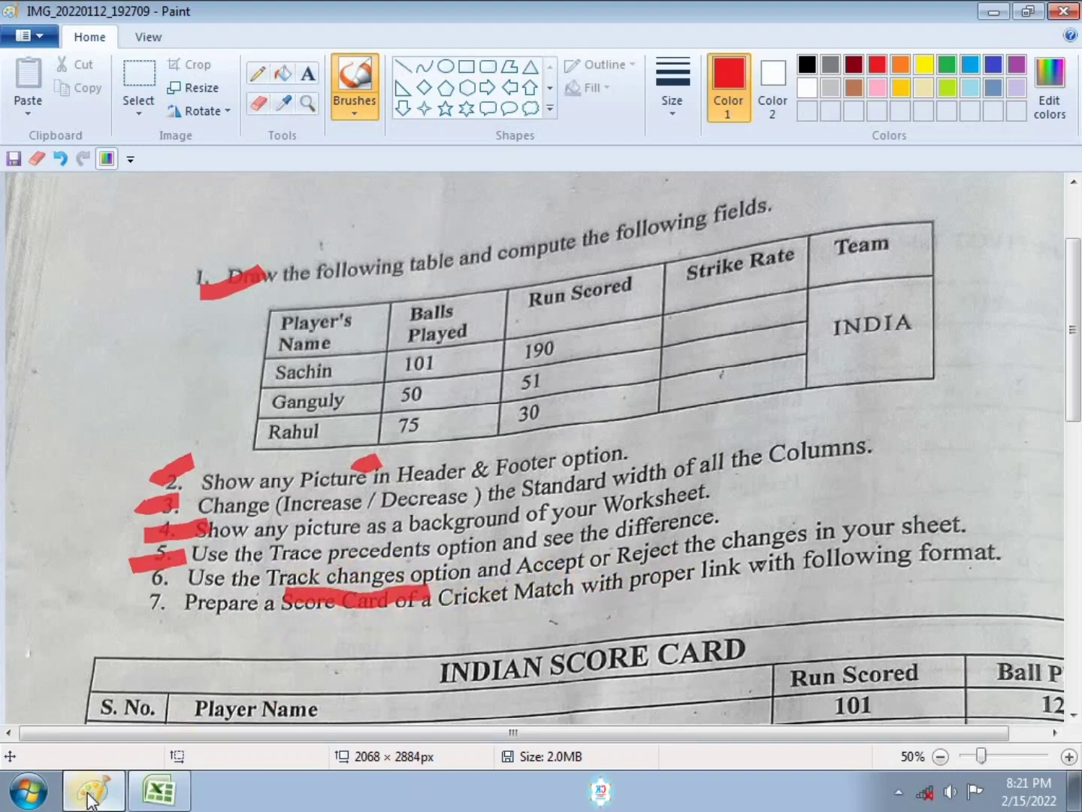
pyautogui.moveTo(158, 791)
pyautogui.click(167, 762)
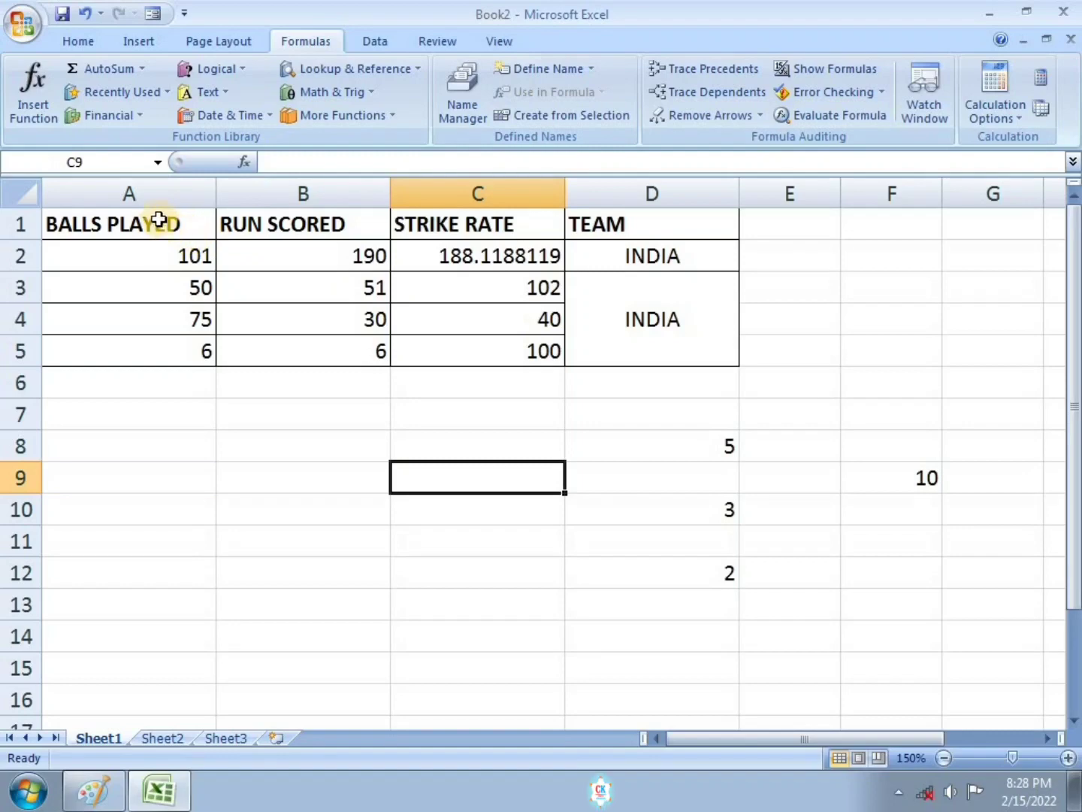
# Track changes while editing for range A1:D5 and save Book2 as a shared workbook.
pyautogui.moveTo(157, 218)
pyautogui.mouseDown()
pyautogui.moveTo(439, 304)
pyautogui.moveTo(631, 348)
pyautogui.mouseUp()
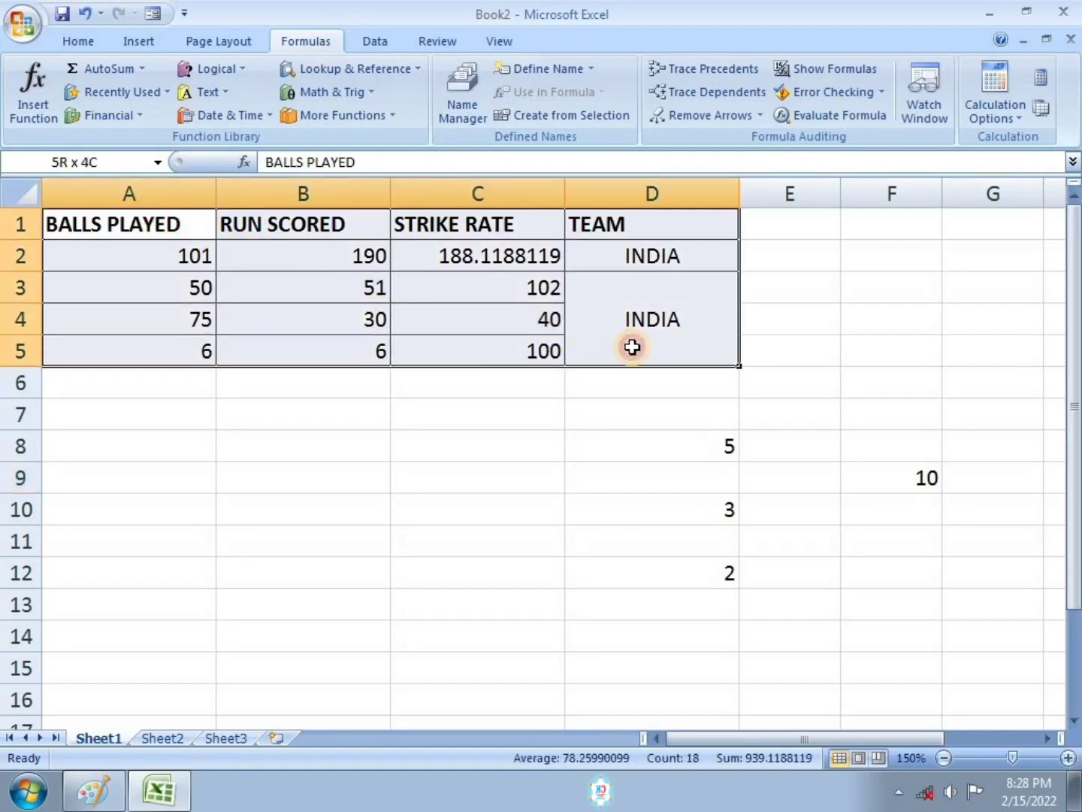
pyautogui.rightClick(443, 45)
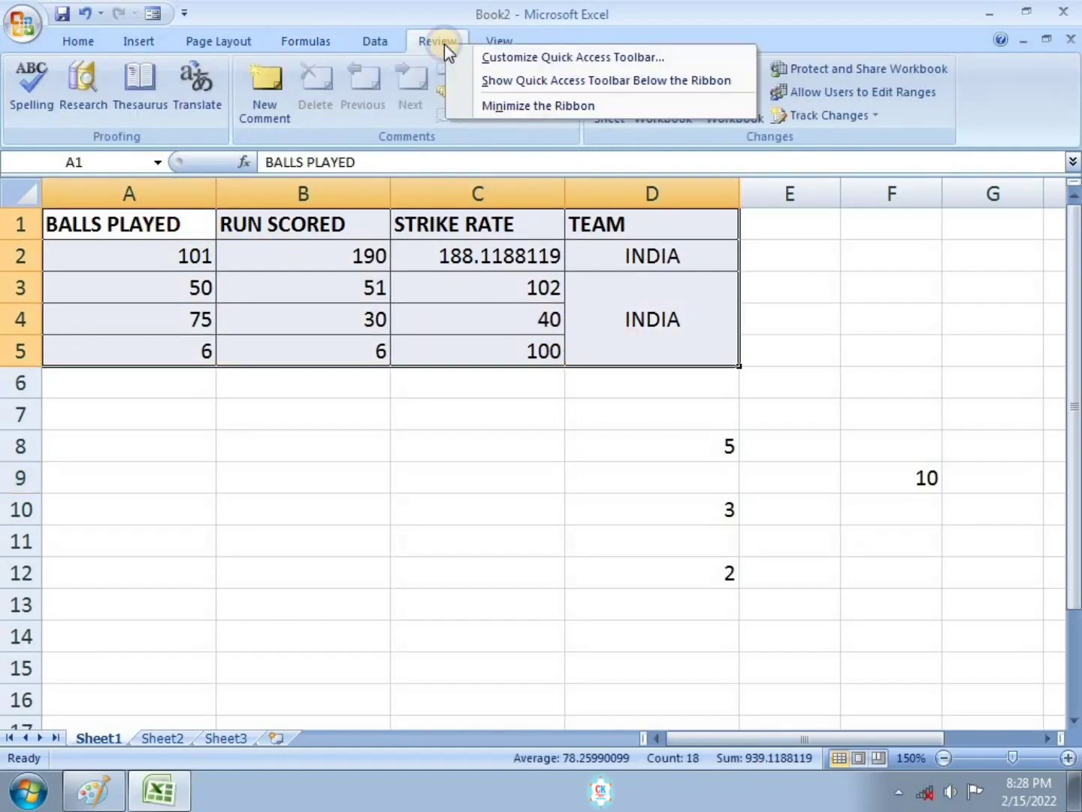
pyautogui.click(832, 114)
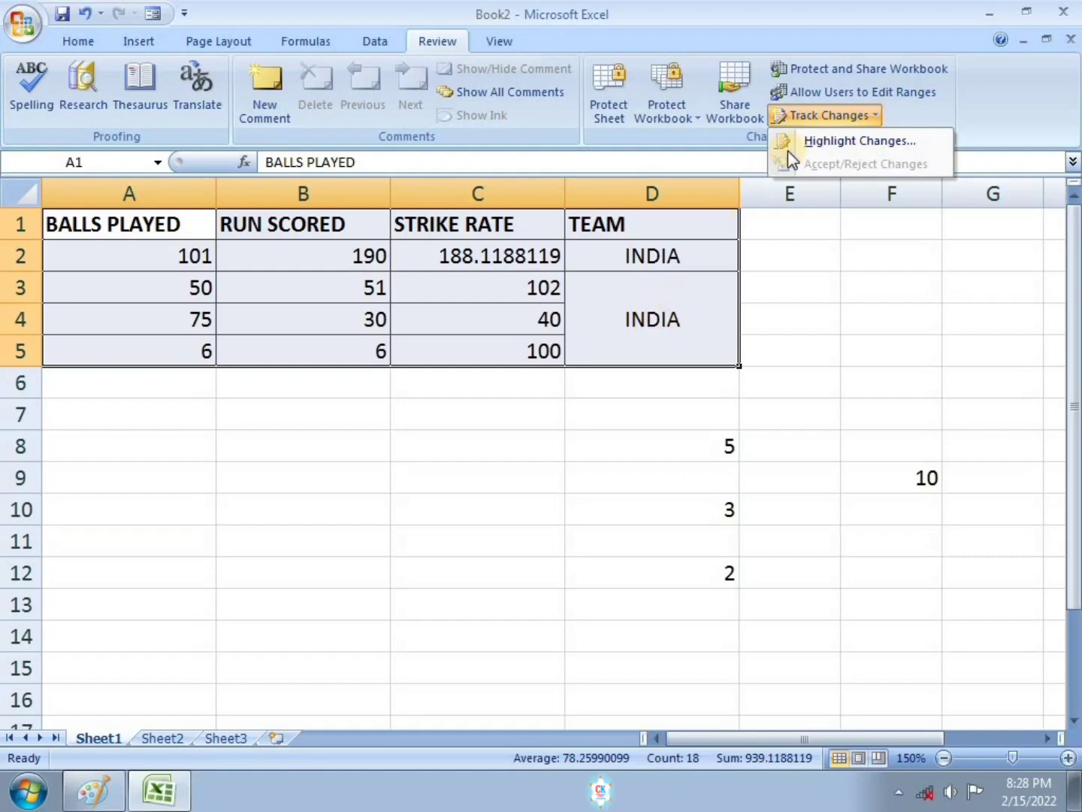
pyautogui.click(855, 142)
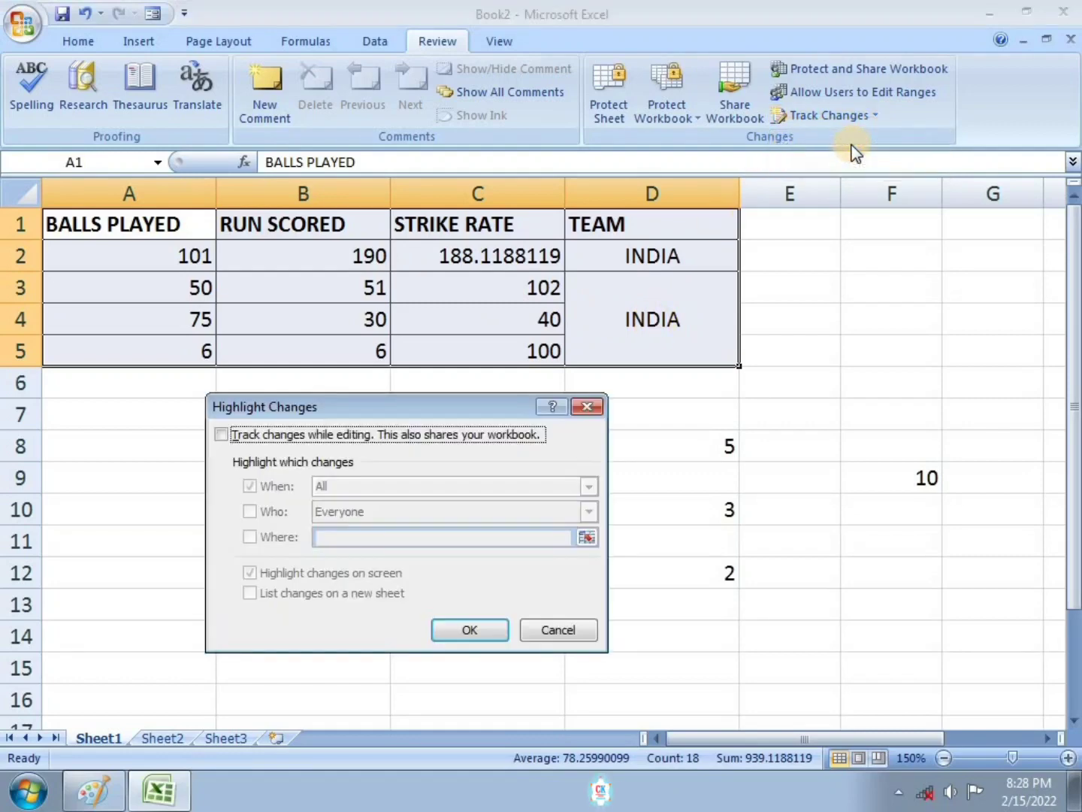
pyautogui.click(220, 435)
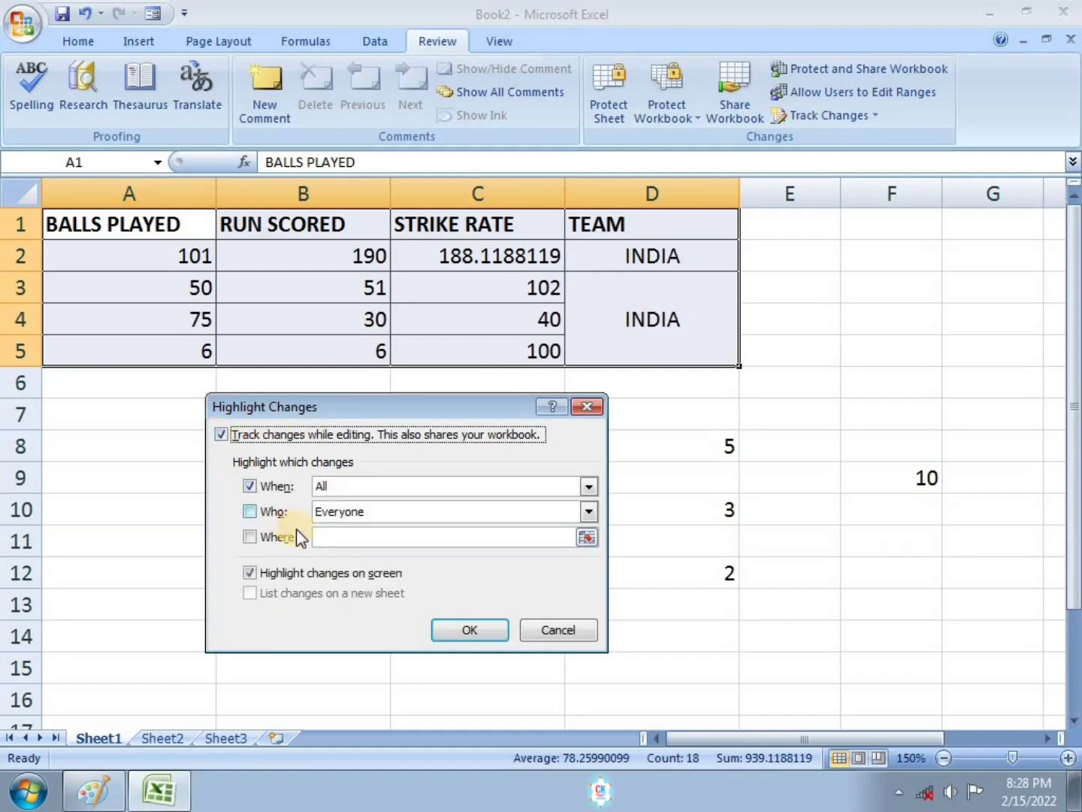
pyautogui.click(425, 536)
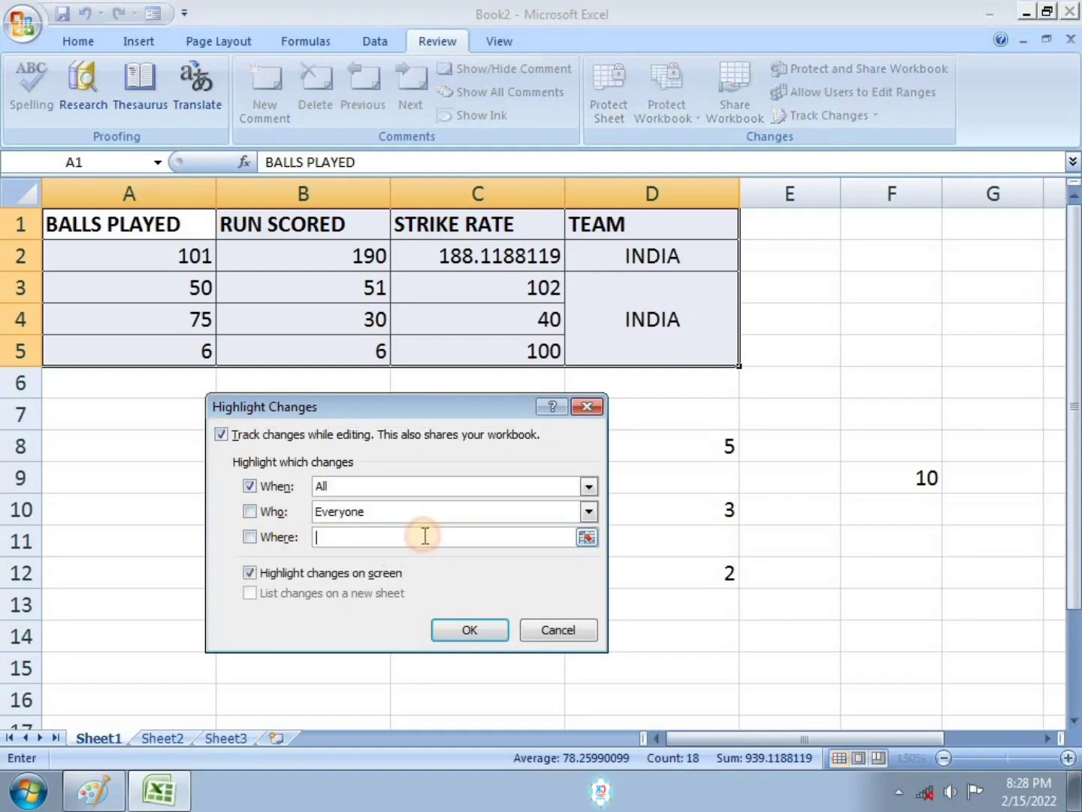
pyautogui.click(112, 225)
pyautogui.moveTo(112, 225); pyautogui.dragTo(623, 349)
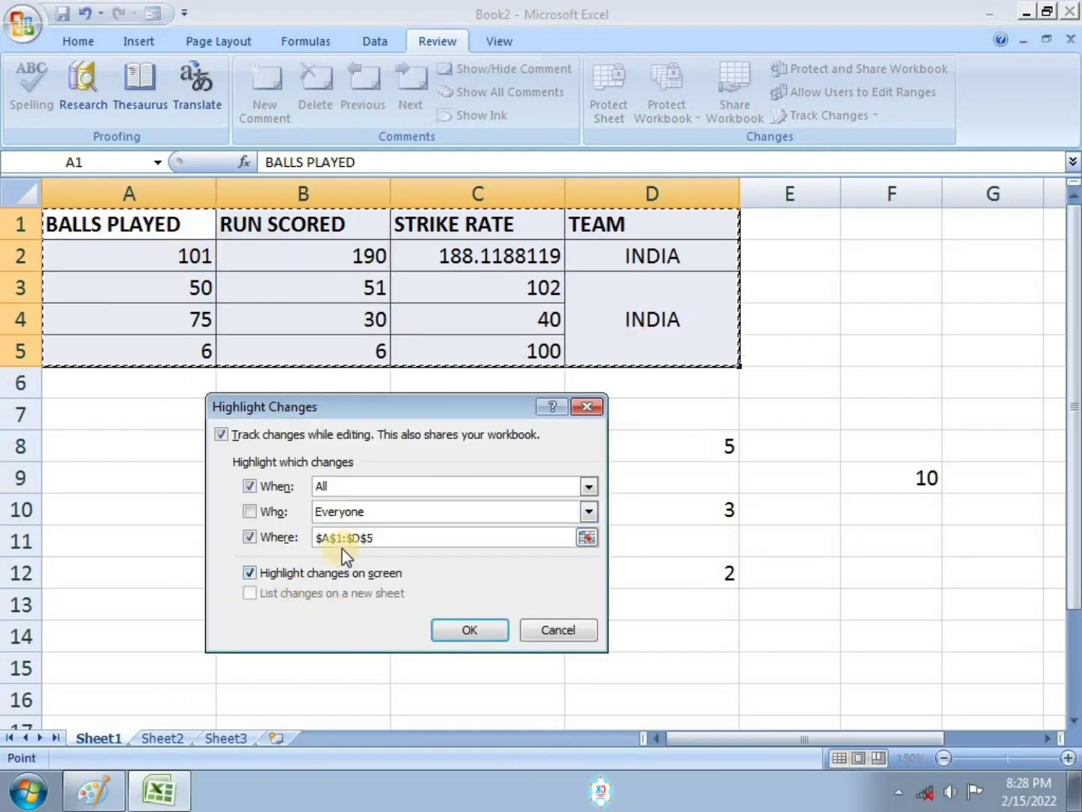
pyautogui.click(471, 630)
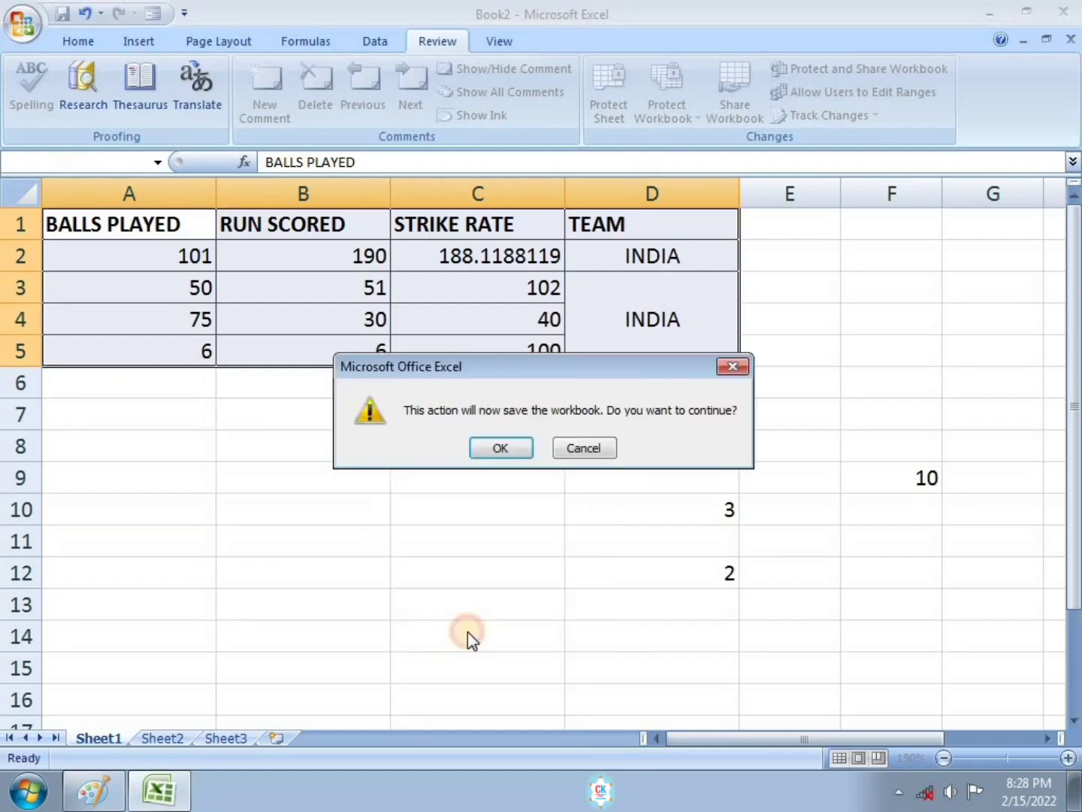
pyautogui.click(514, 449)
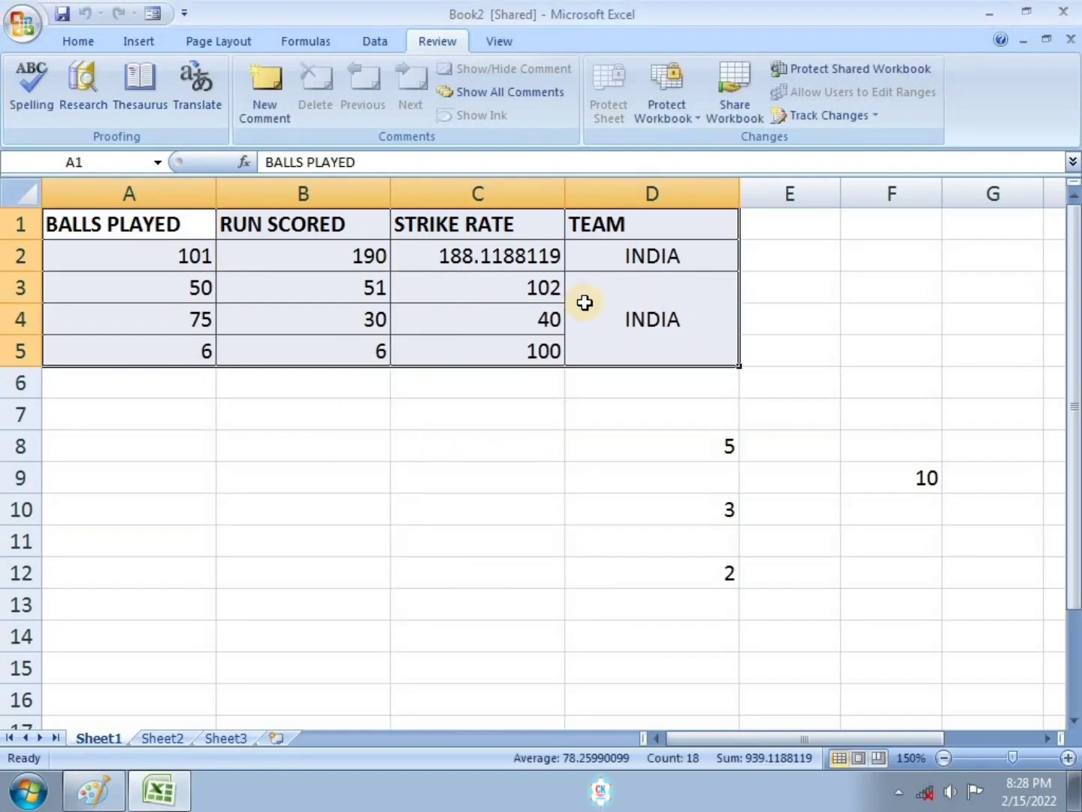
# Change A5 to 8, B5 to 10 and B3 to 1 as tracked edits.
pyautogui.click(850, 118)
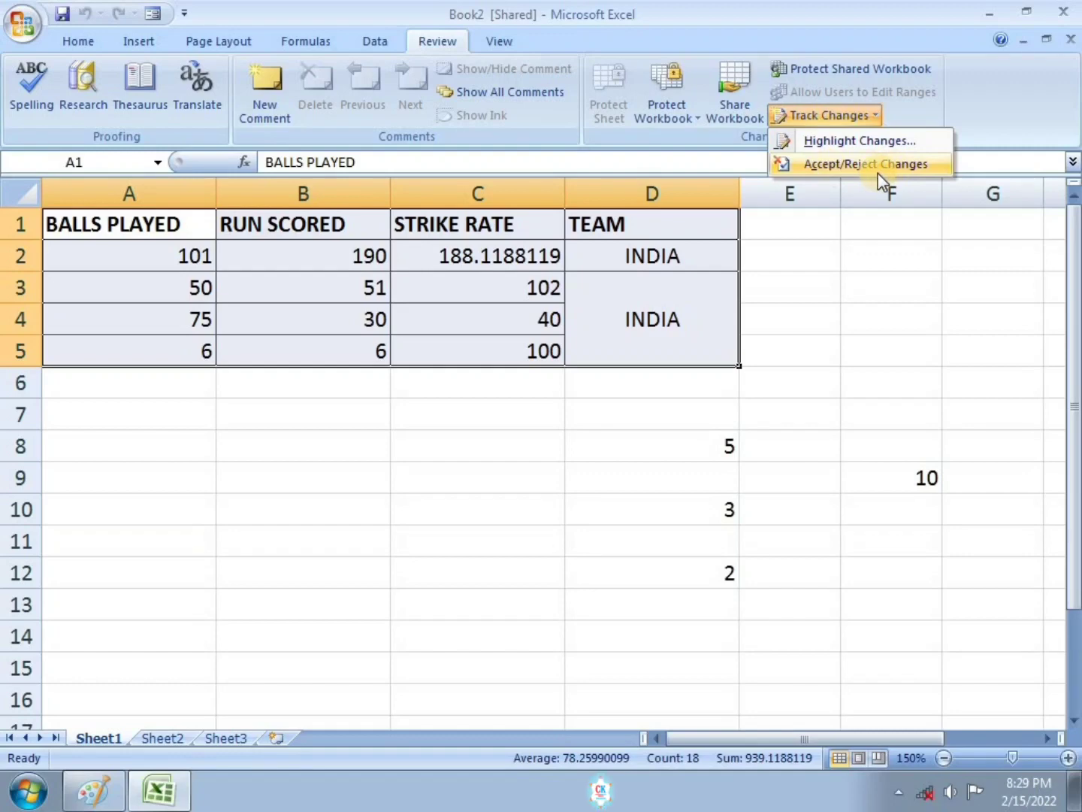
pyautogui.click(421, 477)
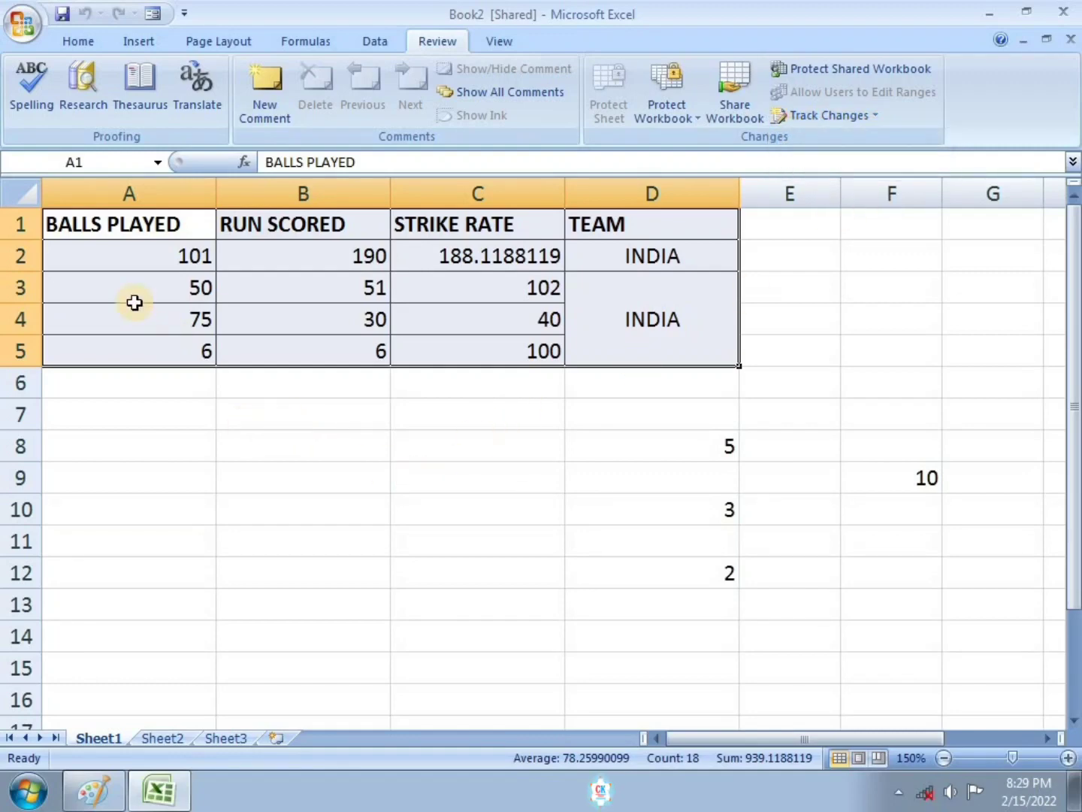
pyautogui.click(201, 348)
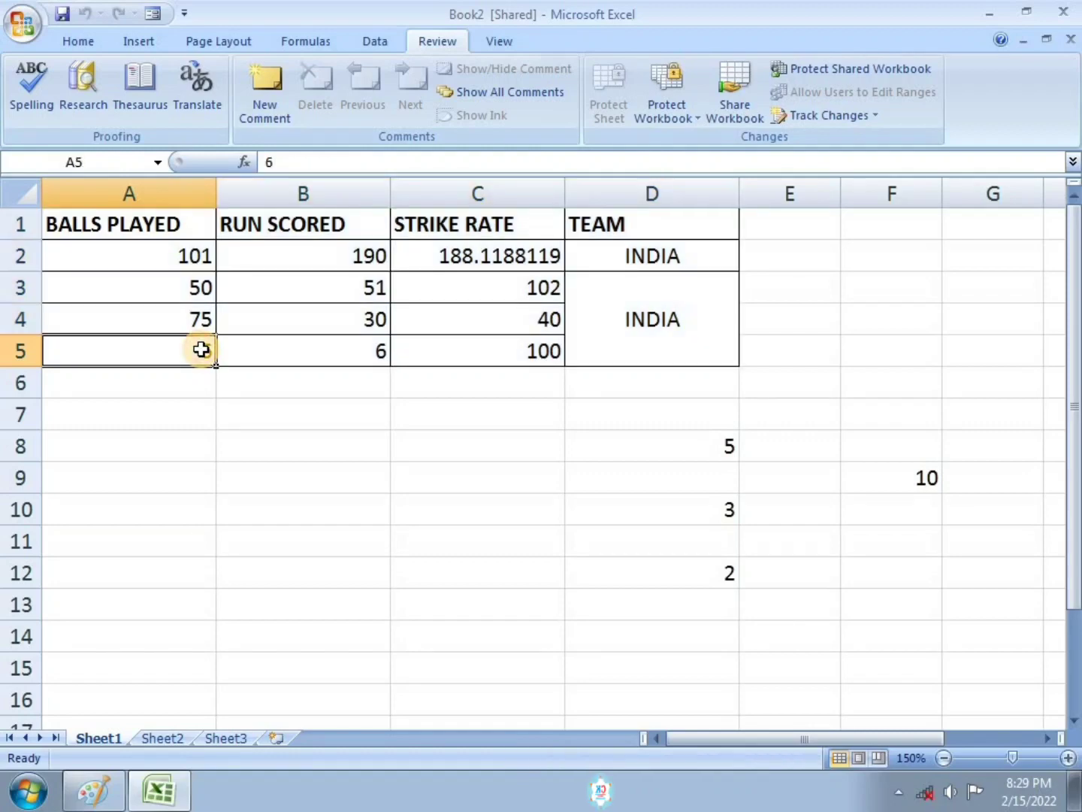
pyautogui.press('BackSpace')
pyautogui.write('8')
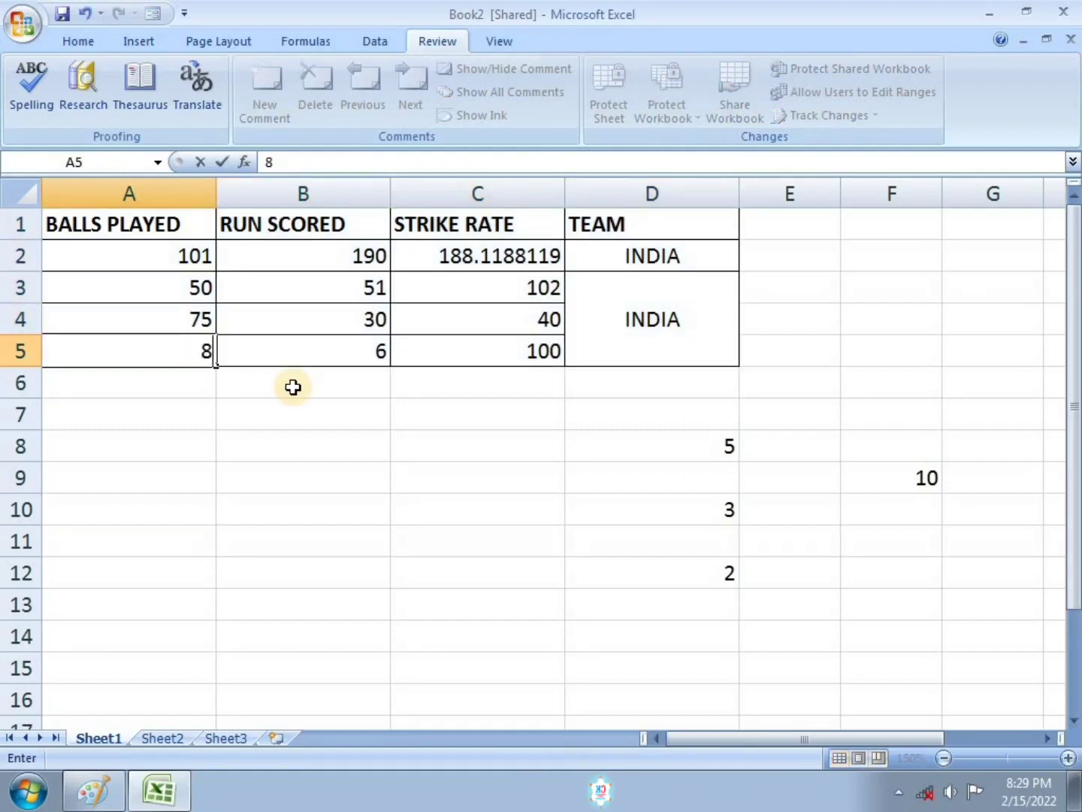
pyautogui.click(383, 350)
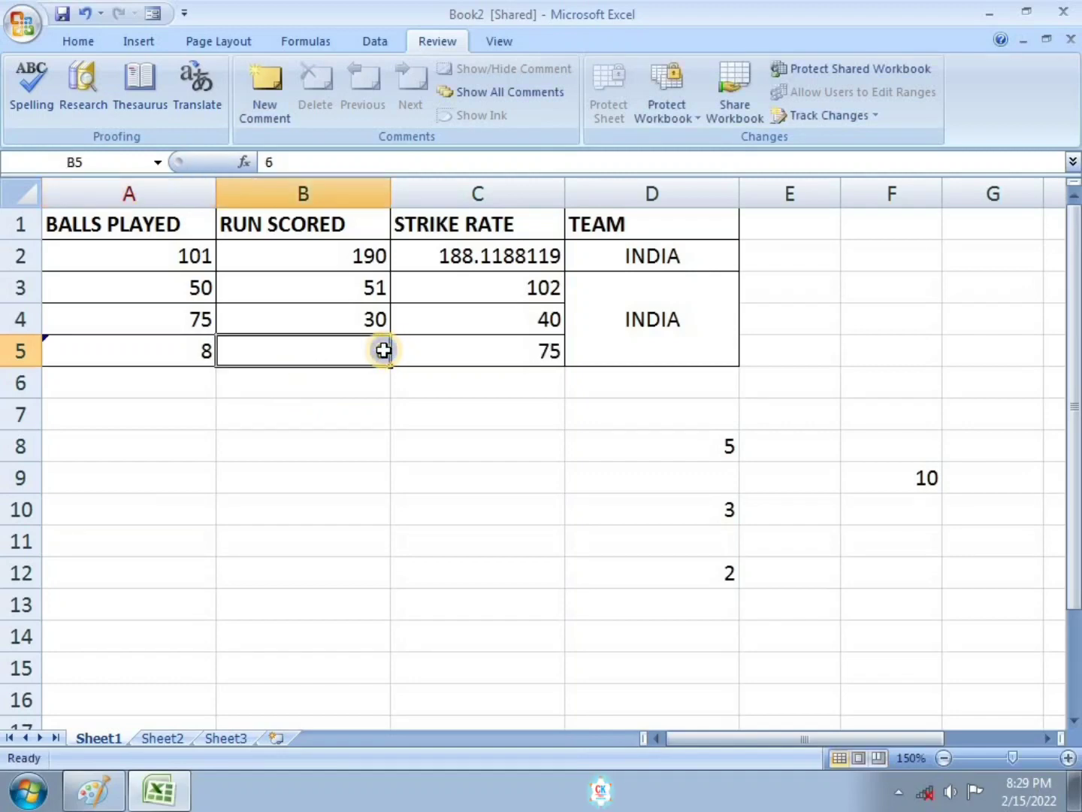
pyautogui.press('BackSpace')
pyautogui.write('10')
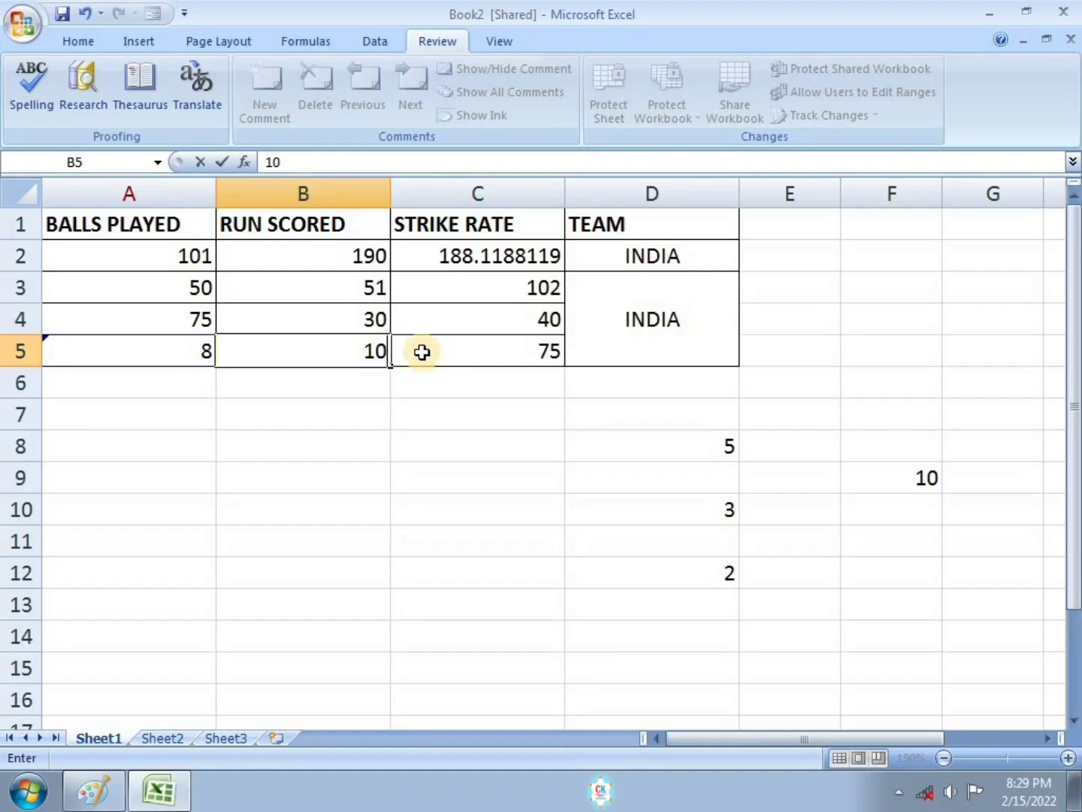
pyautogui.doubleClick(375, 286)
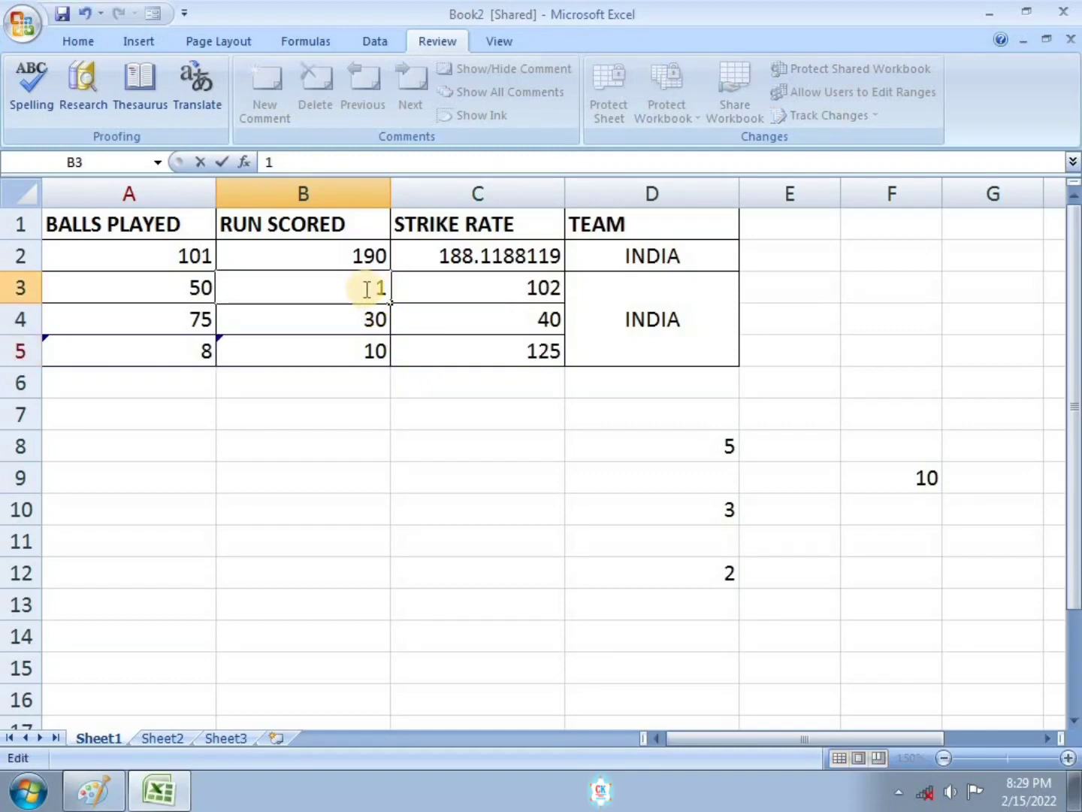
pyautogui.click(363, 379)
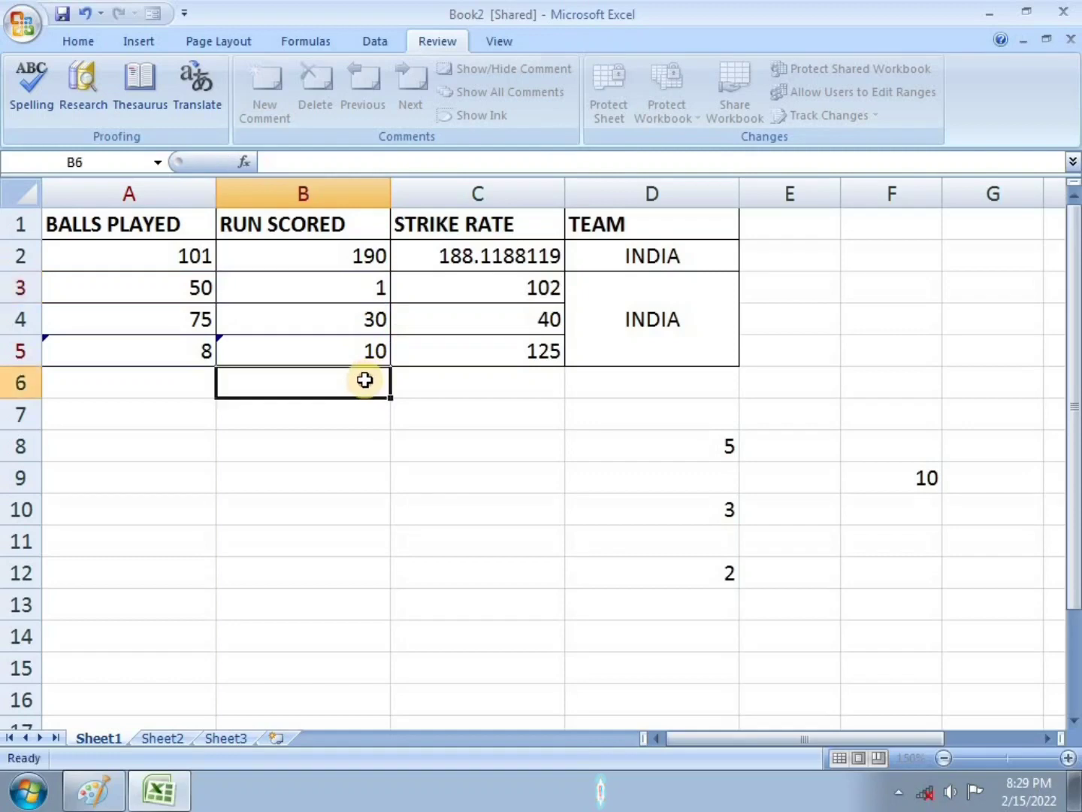
# Select the score table A1:D5.
pyautogui.click(378, 497)
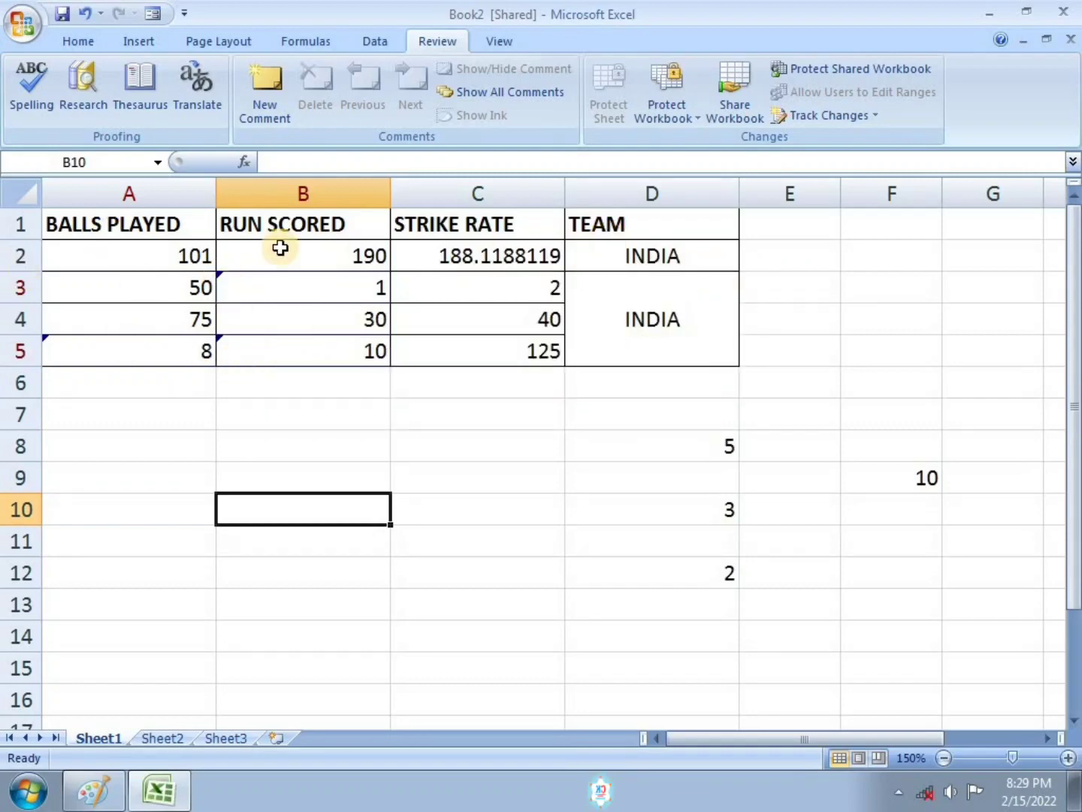
pyautogui.press('Up')
pyautogui.press('Right')
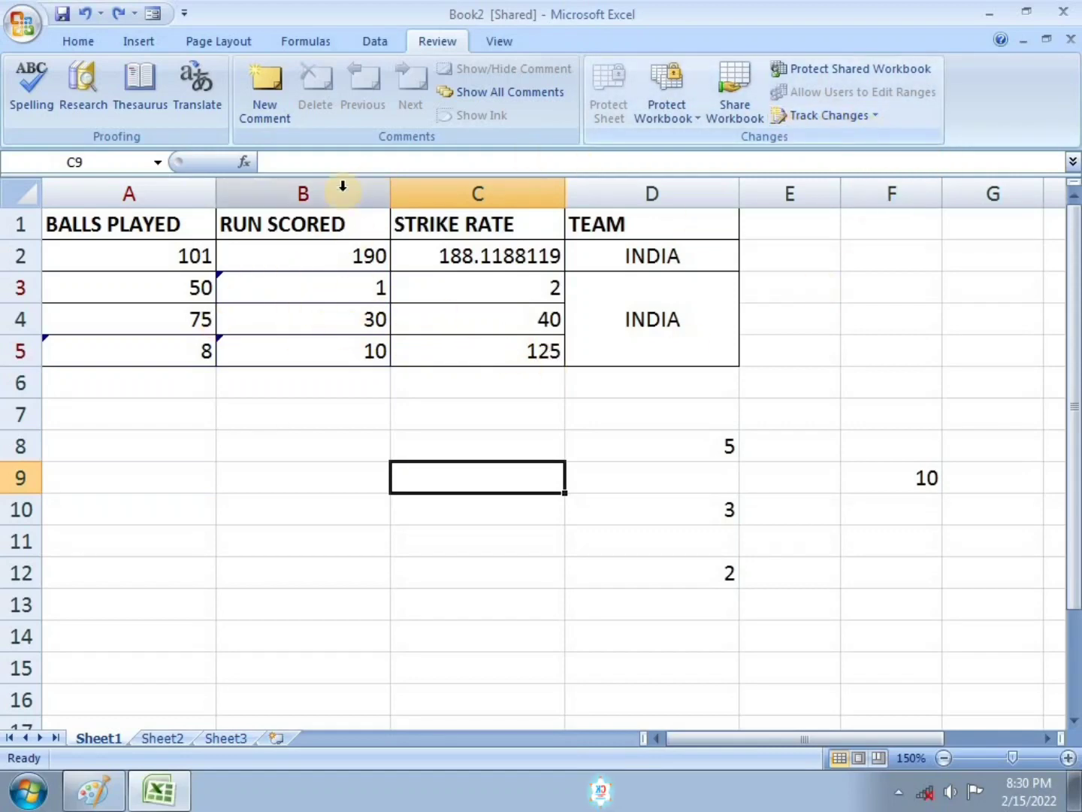
pyautogui.moveTo(84, 225)
pyautogui.mouseDown()
pyautogui.moveTo(360, 318)
pyautogui.moveTo(595, 363)
pyautogui.moveTo(647, 355)
pyautogui.mouseUp()
# Start reviewing tracked changes for the range A1:D5.
pyautogui.click(829, 116)
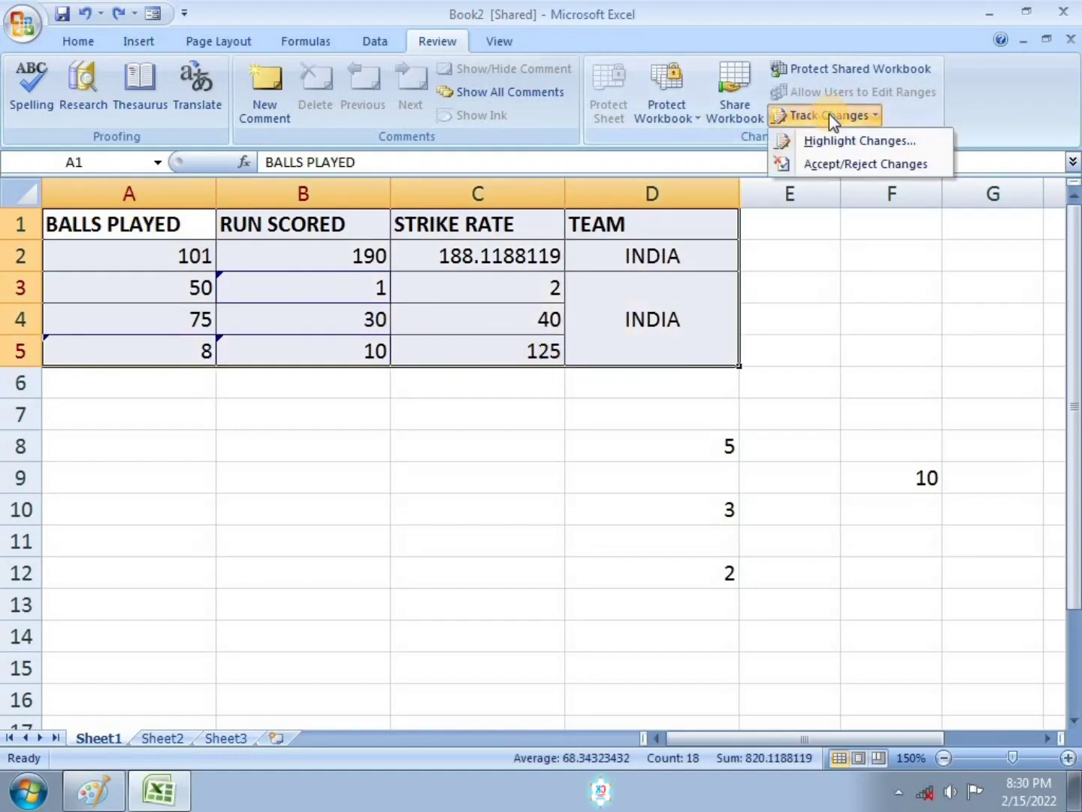
pyautogui.click(865, 166)
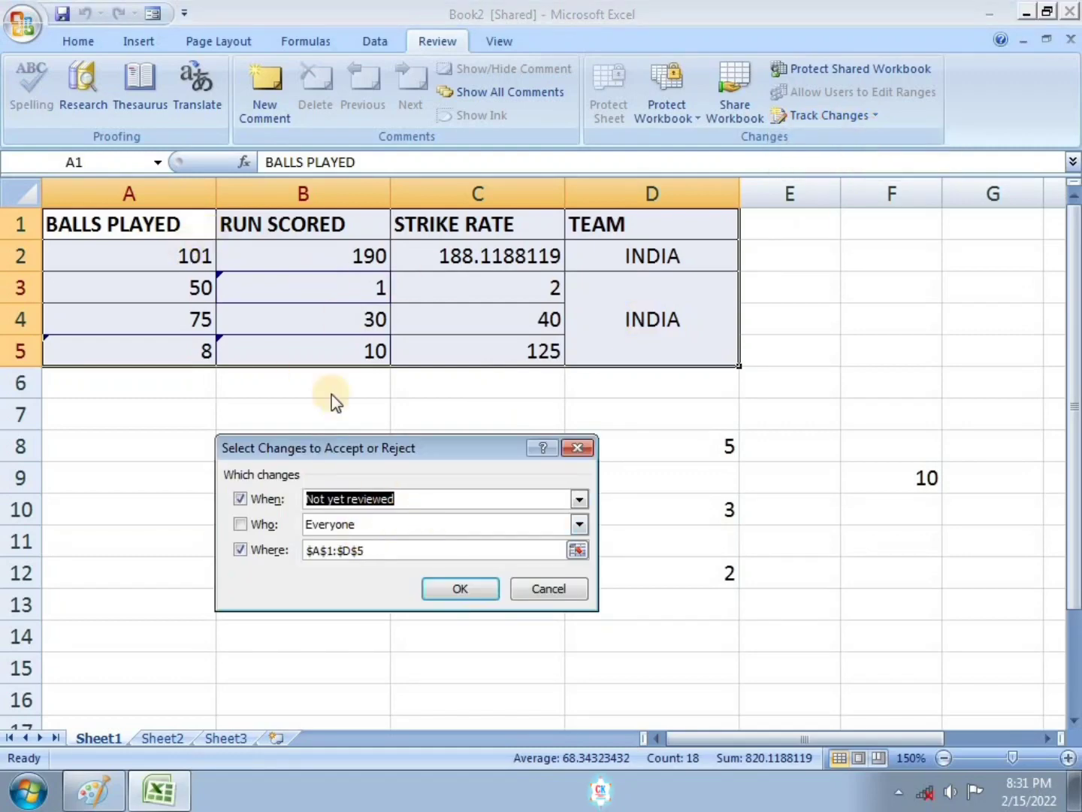
pyautogui.click(361, 550)
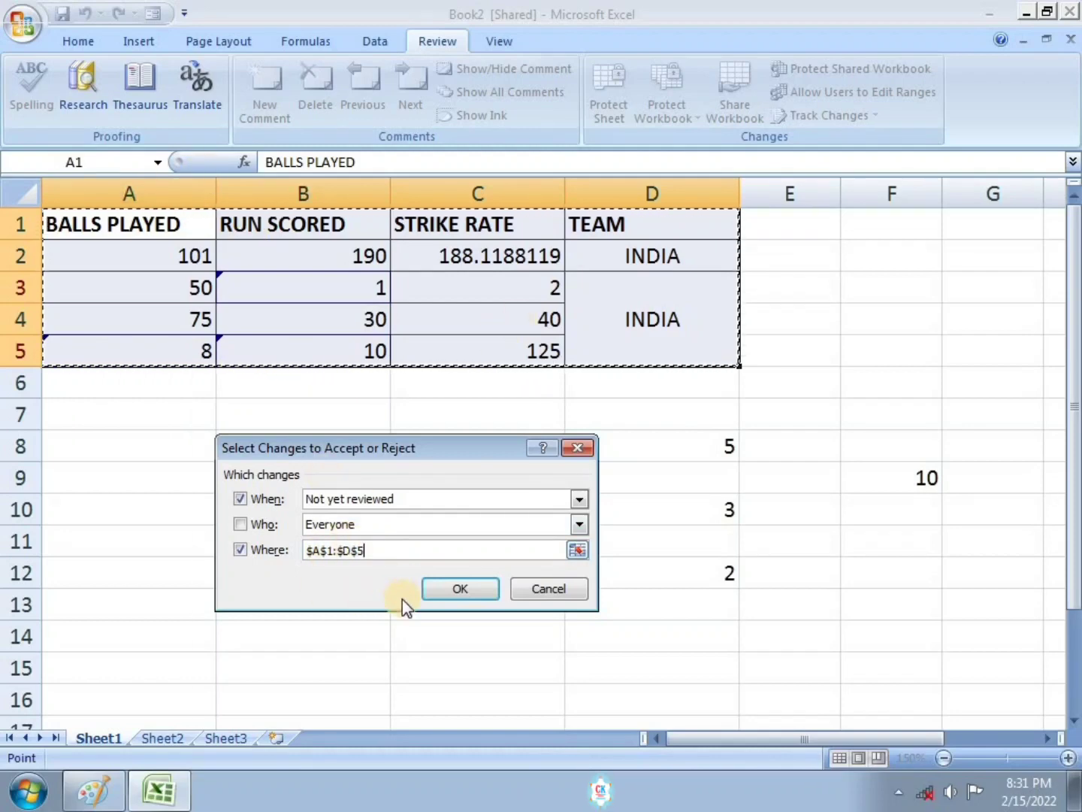
pyautogui.click(458, 591)
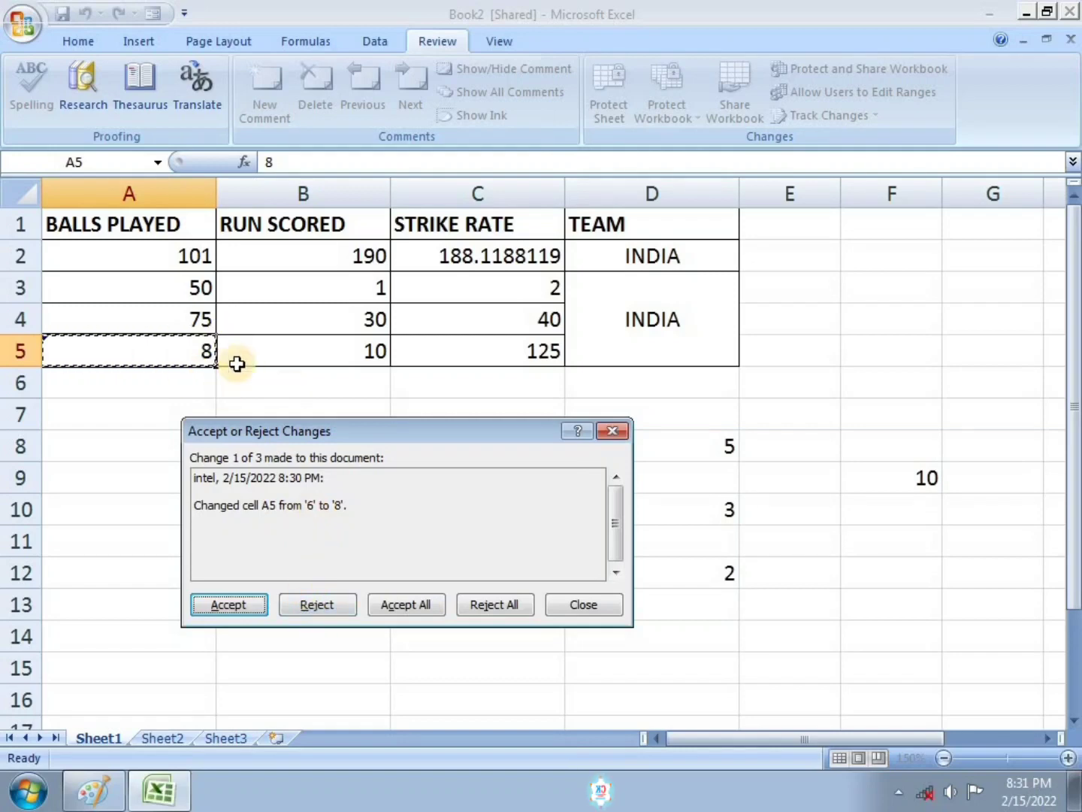
# Reject the A5 change back to 6, keep B5 at 10, and accept all remaining changes.
pyautogui.click(314, 606)
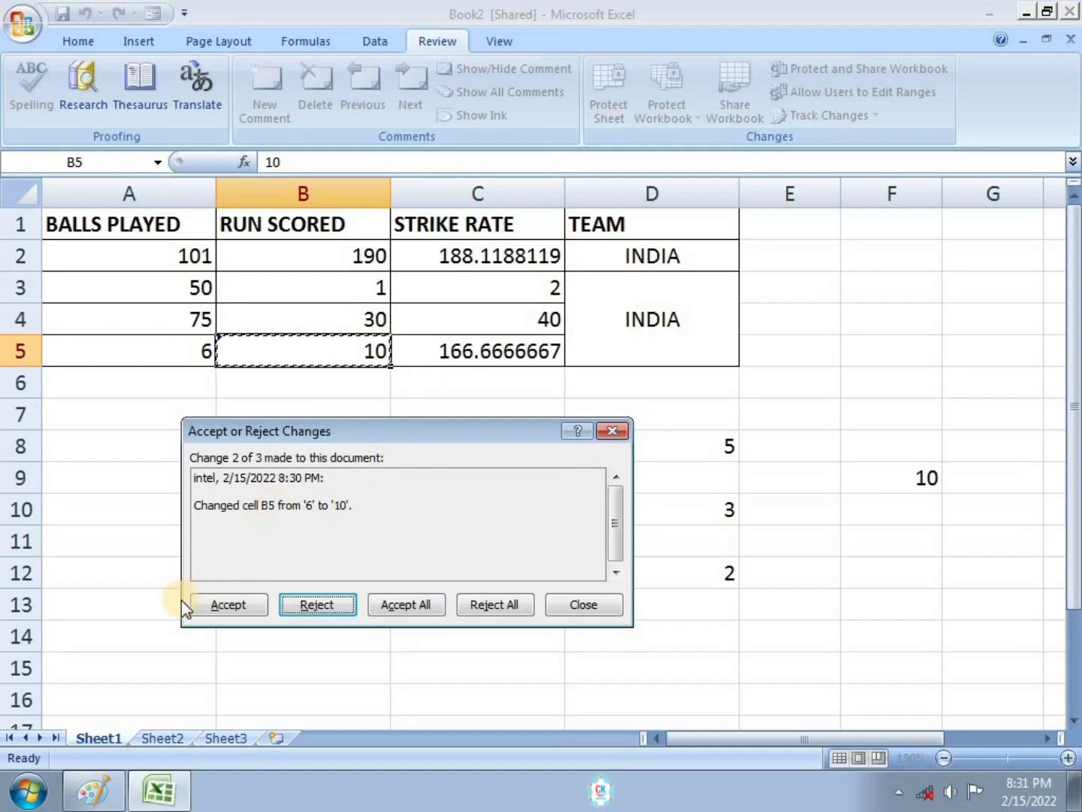
pyautogui.click(224, 605)
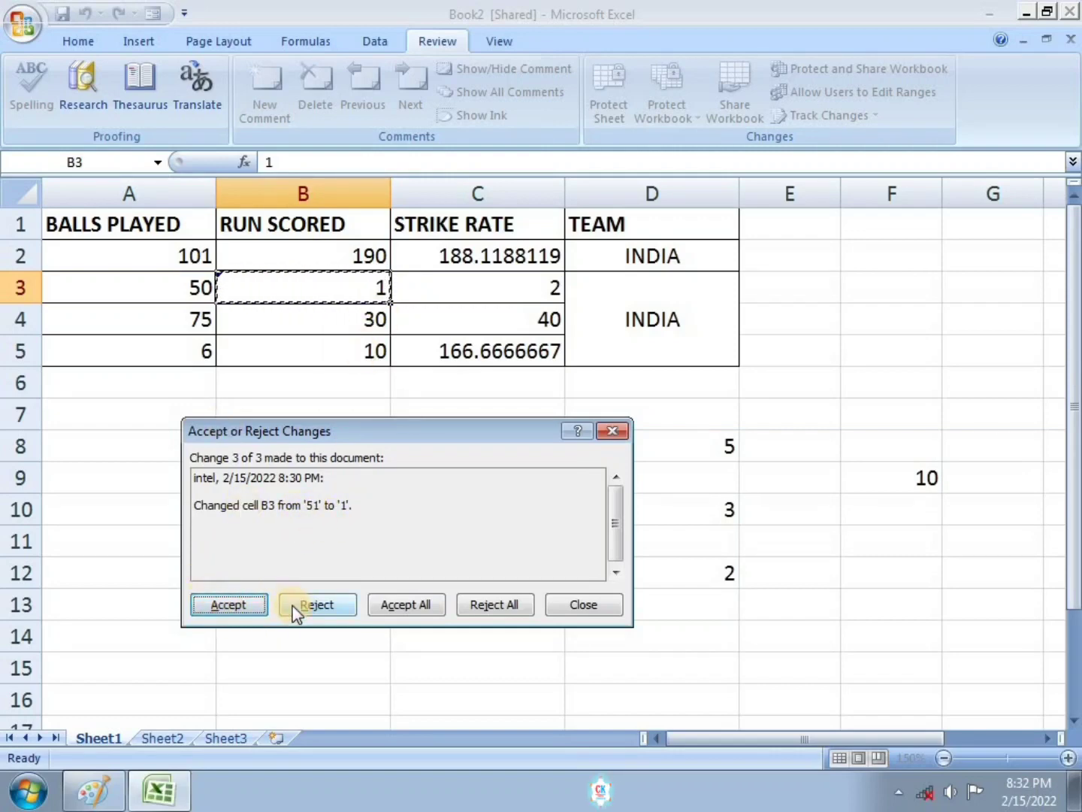
pyautogui.click(405, 604)
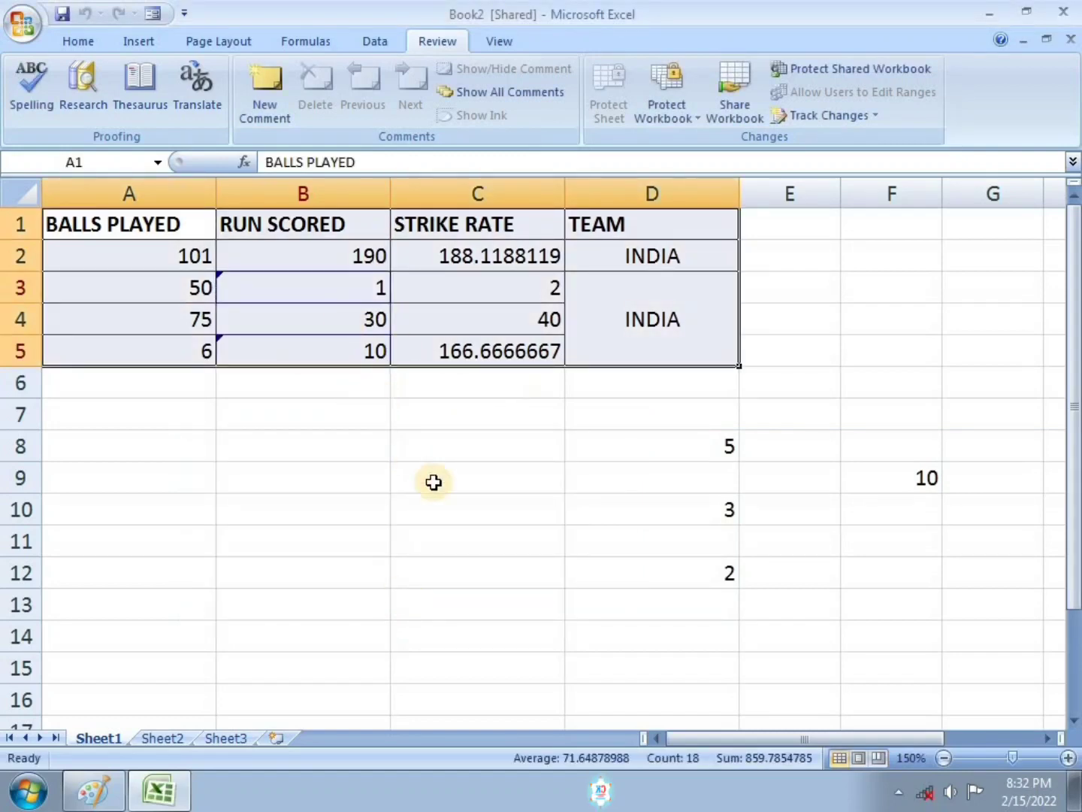
pyautogui.click(432, 479)
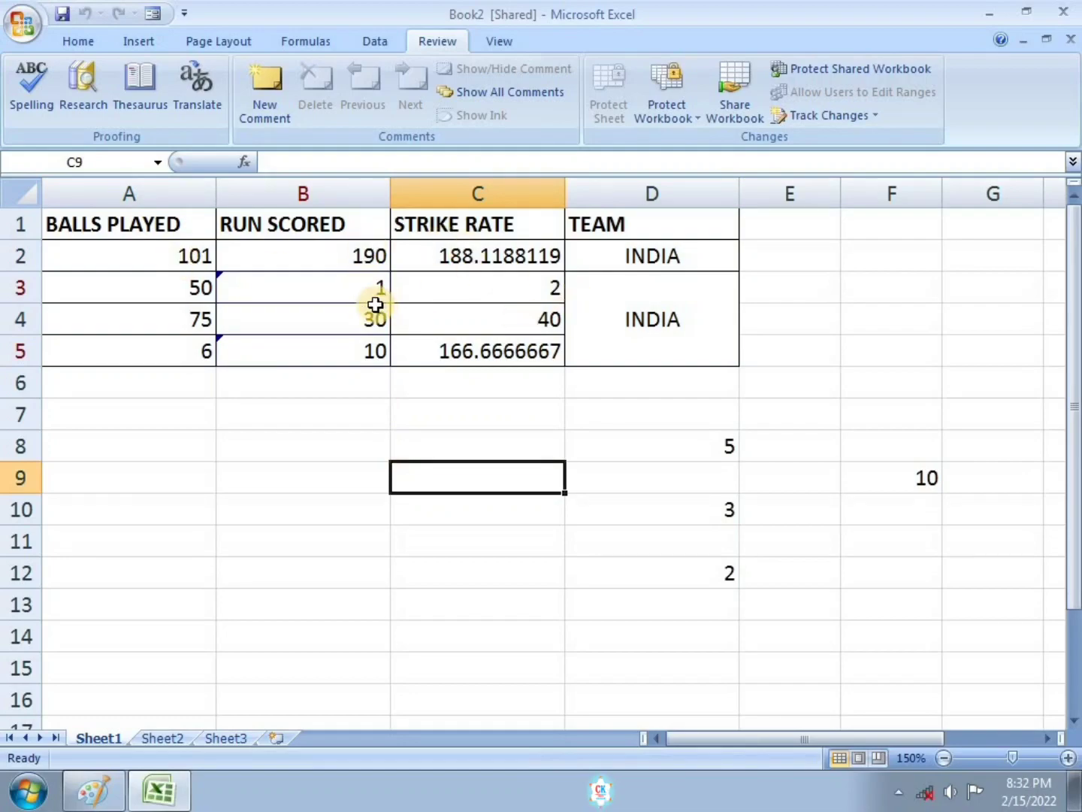
# Zoom out on the assignment sheet image and draw a red line under 'Score Card'.
pyautogui.click(93, 791)
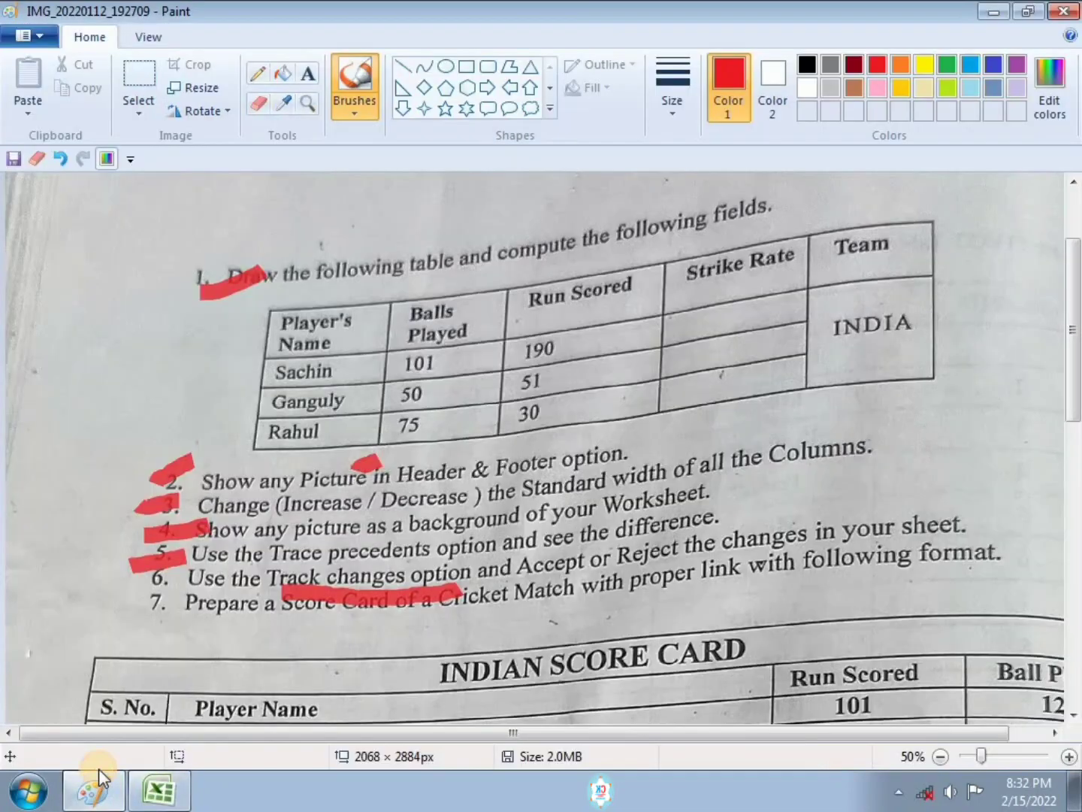
pyautogui.scroll(-3, 131, 437)
pyautogui.click(171, 436)
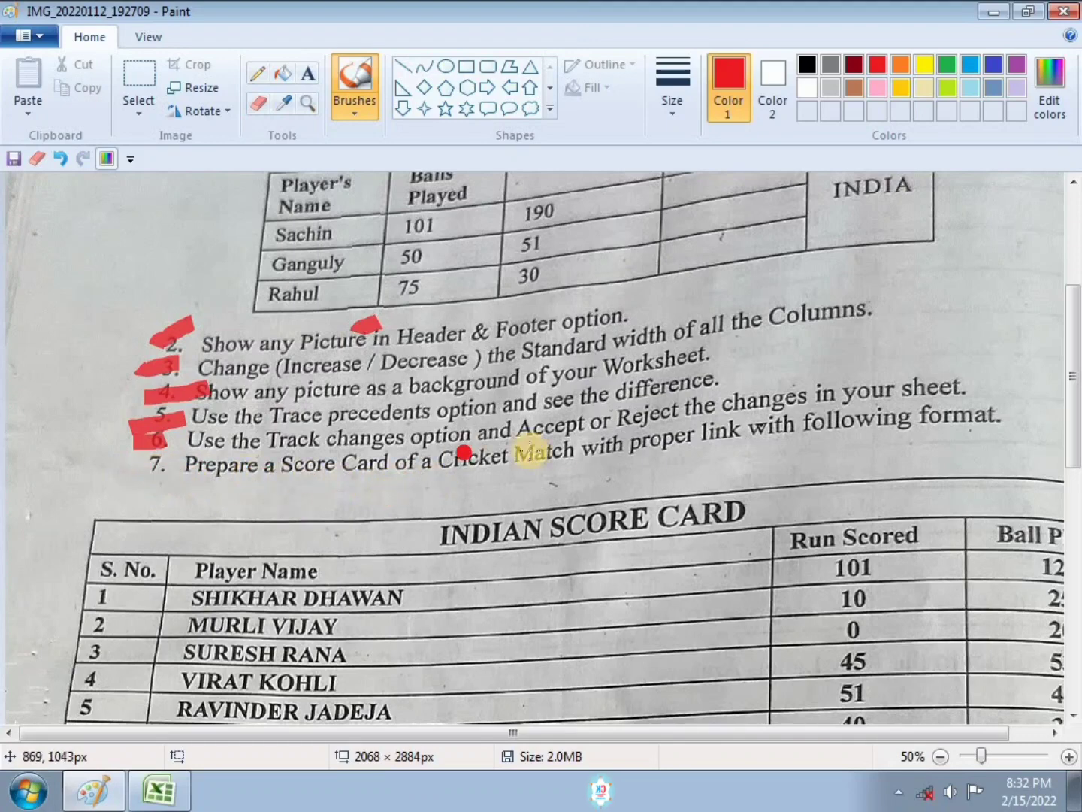
pyautogui.scroll(-3, 541, 473)
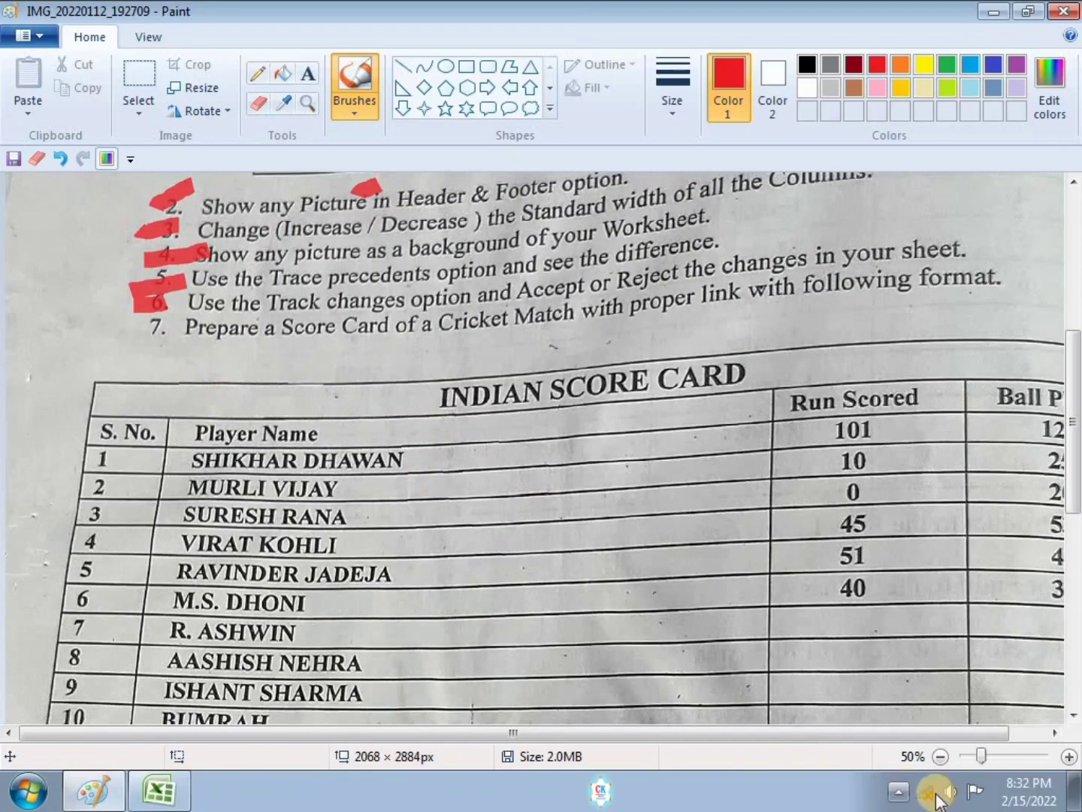
pyautogui.click(946, 761)
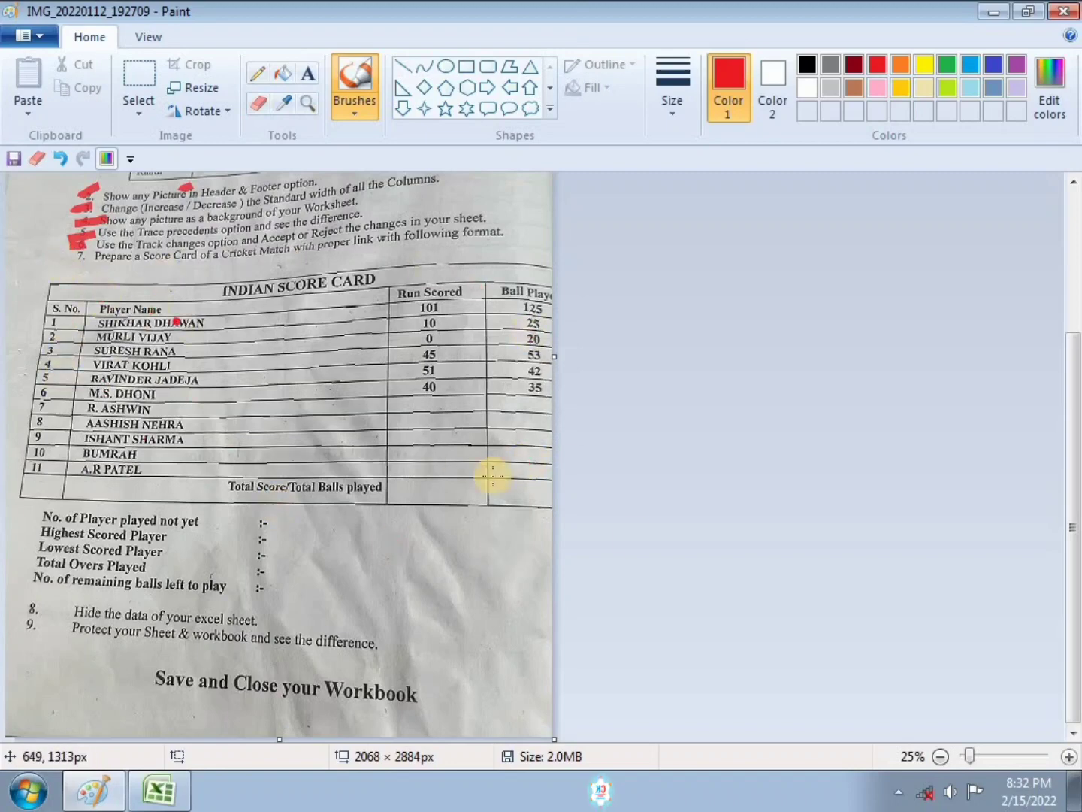
pyautogui.keyDown('ctrl'); pyautogui.scroll(1, 492, 476); pyautogui.keyUp('ctrl')
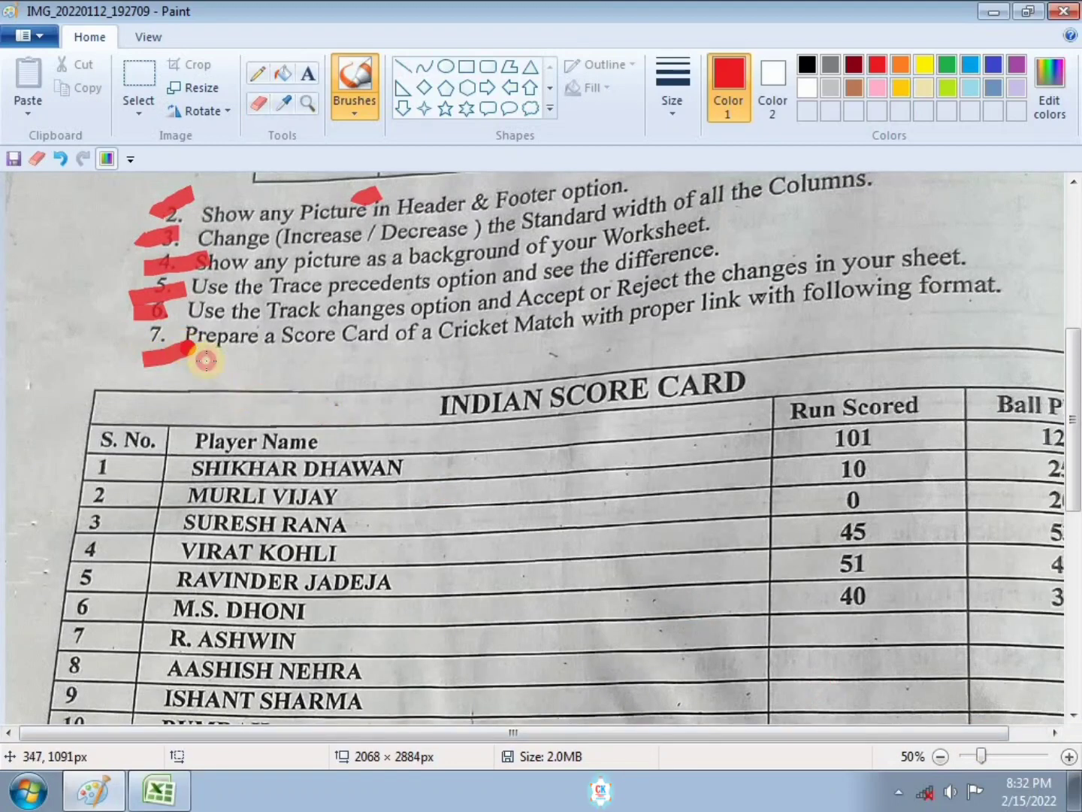
pyautogui.moveTo(294, 354); pyautogui.dragTo(390, 353)
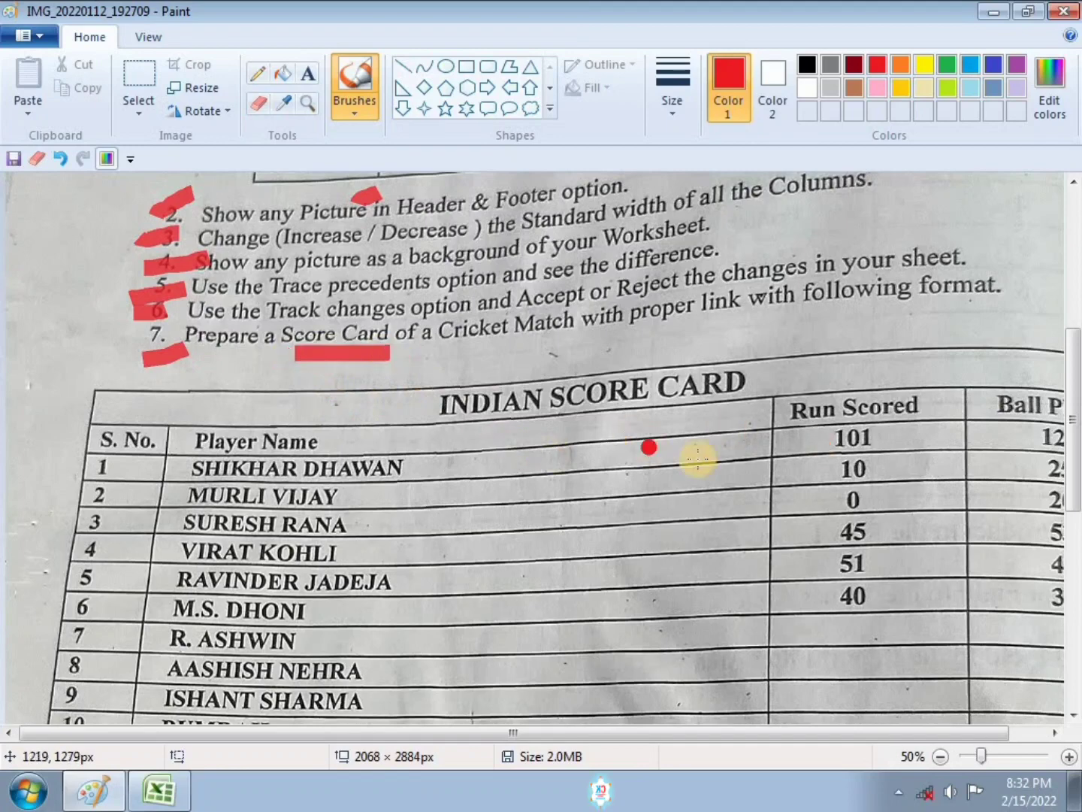
# Draw a red margin stroke beside the lower questions, then undo it.
pyautogui.scroll(-3, 881, 593)
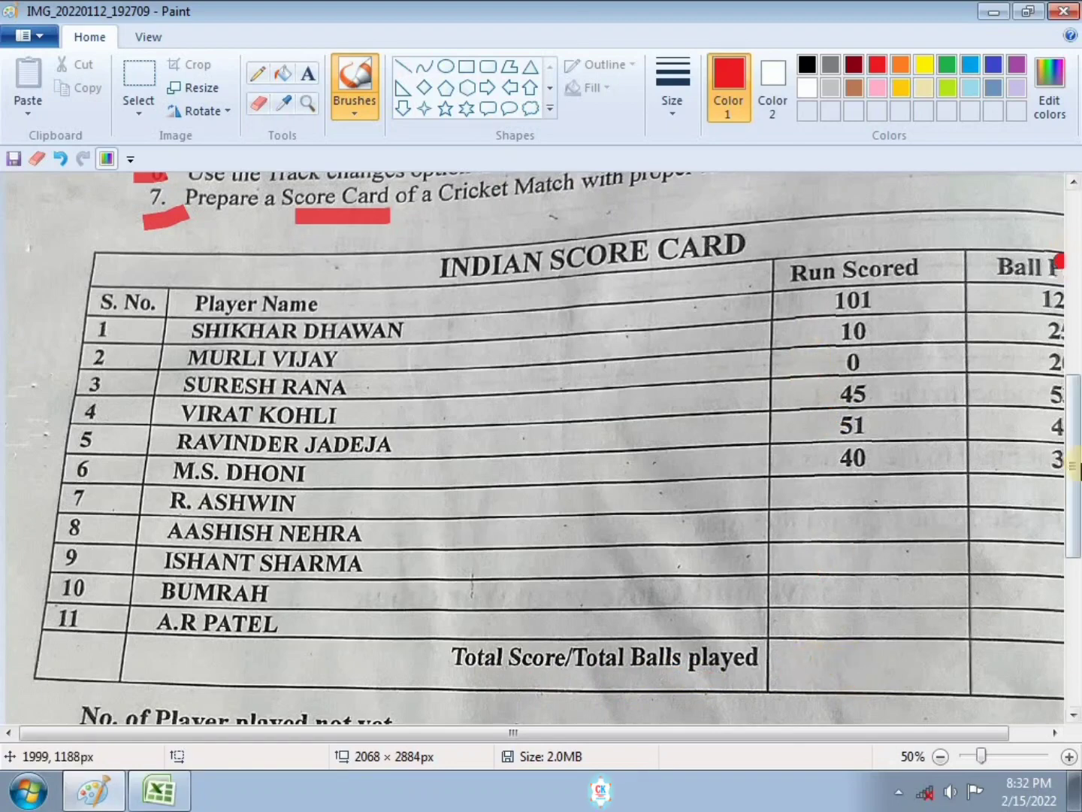
pyautogui.scroll(-3, 393, 643)
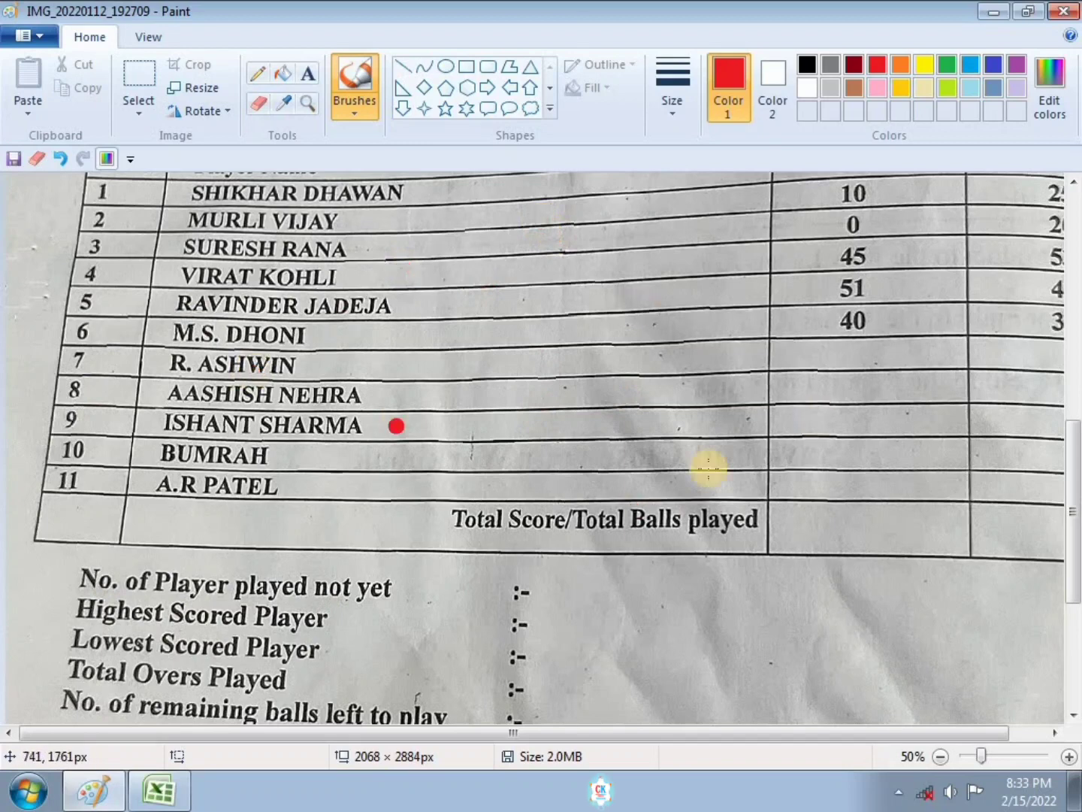
pyautogui.moveTo(54, 575); pyautogui.dragTo(21, 695)
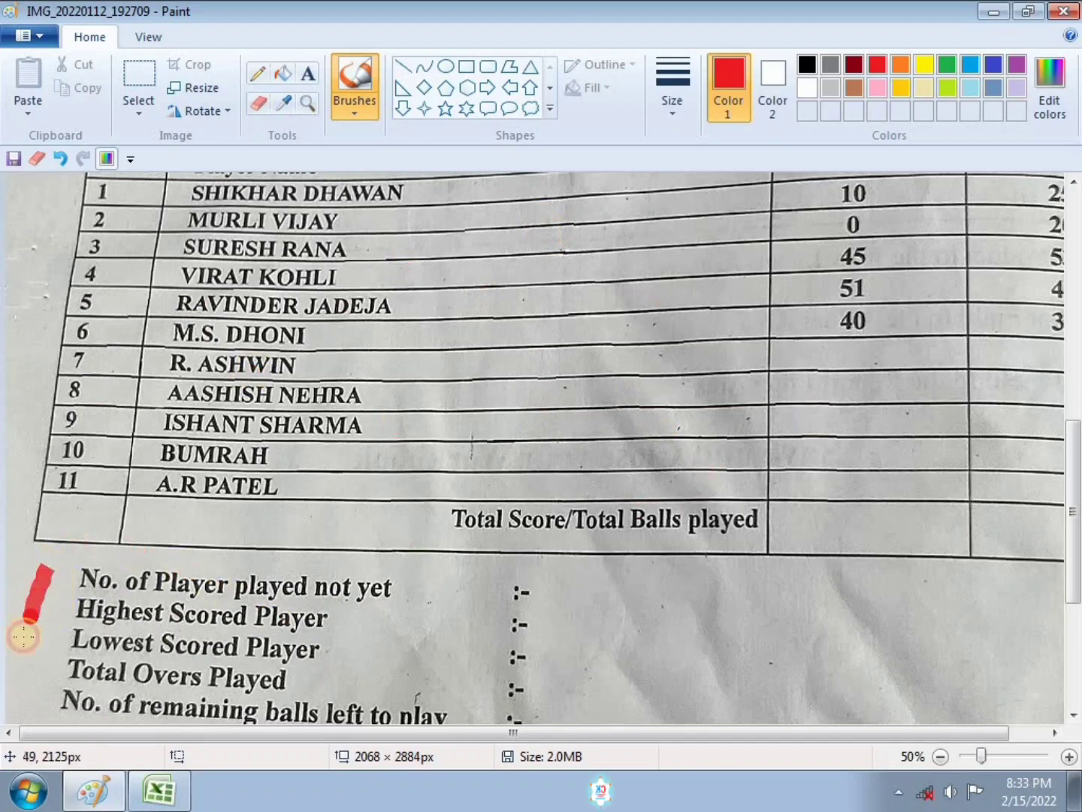
pyautogui.click(64, 160)
# Paste the score-card table into Sheet1 at A16 and zoom out slightly.
pyautogui.click(159, 791)
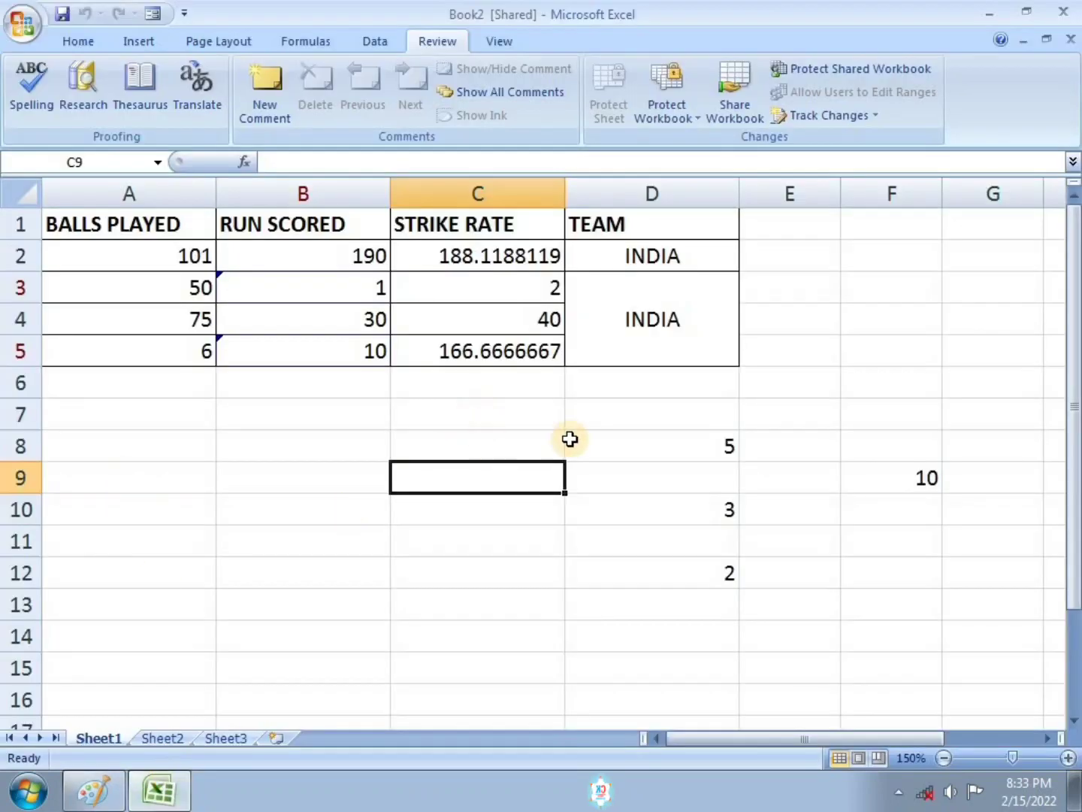
pyautogui.scroll(-1, 623, 450)
pyautogui.scroll(-2, 623, 450)
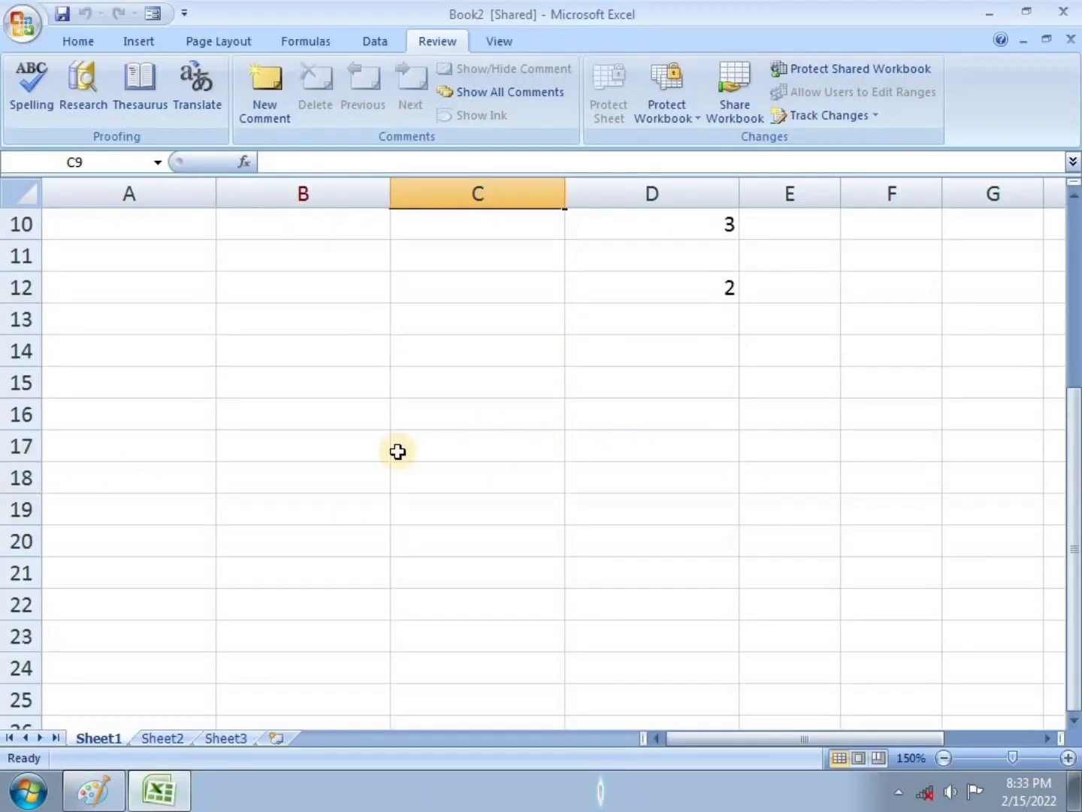
pyautogui.click(139, 417)
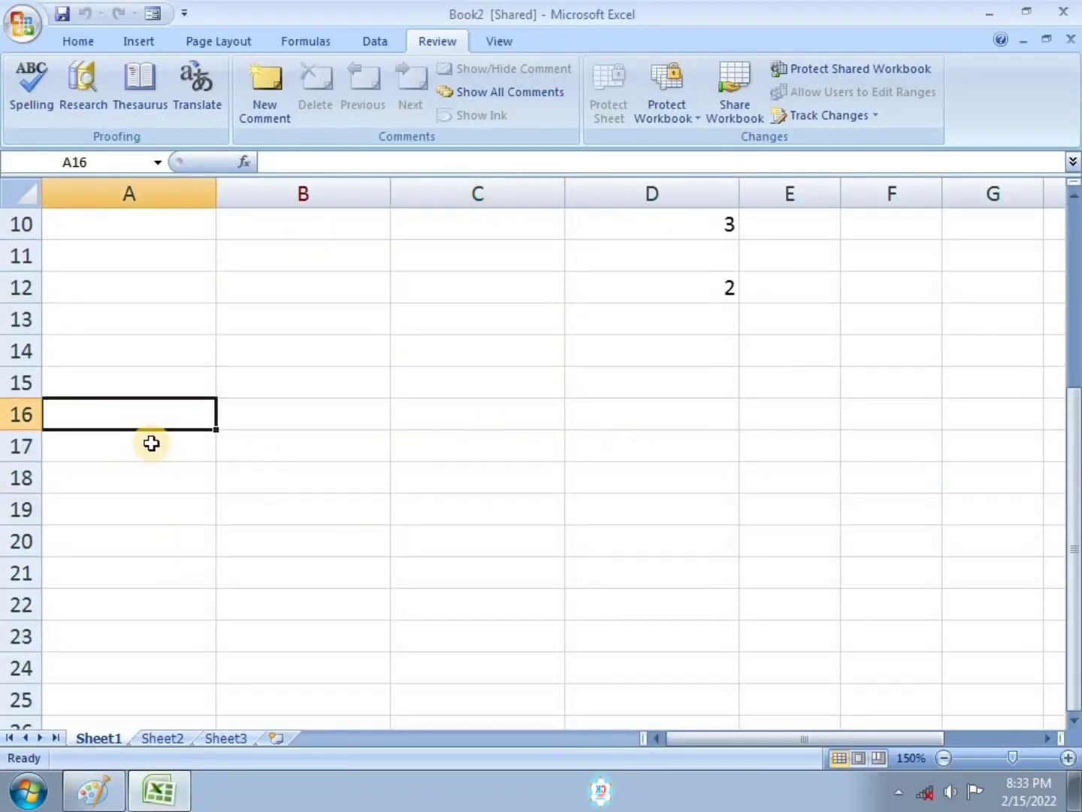
pyautogui.hotkey('ctrl', 'v')
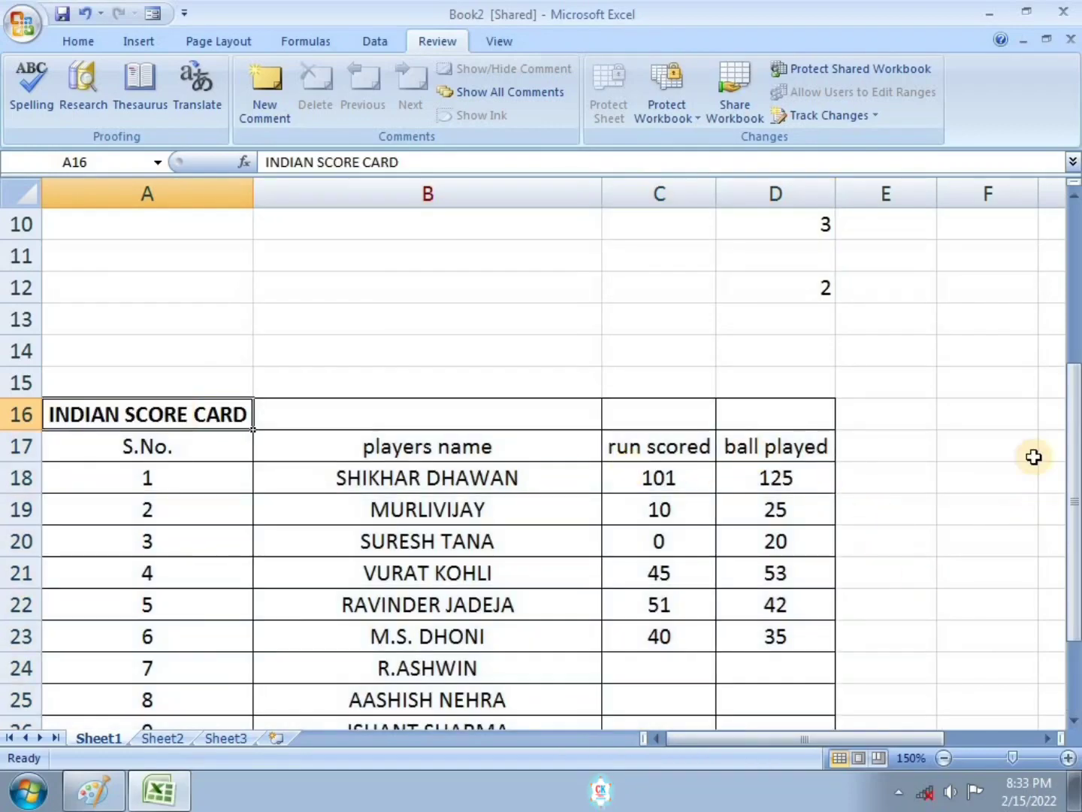
pyautogui.moveTo(1076, 416); pyautogui.dragTo(1074, 459)
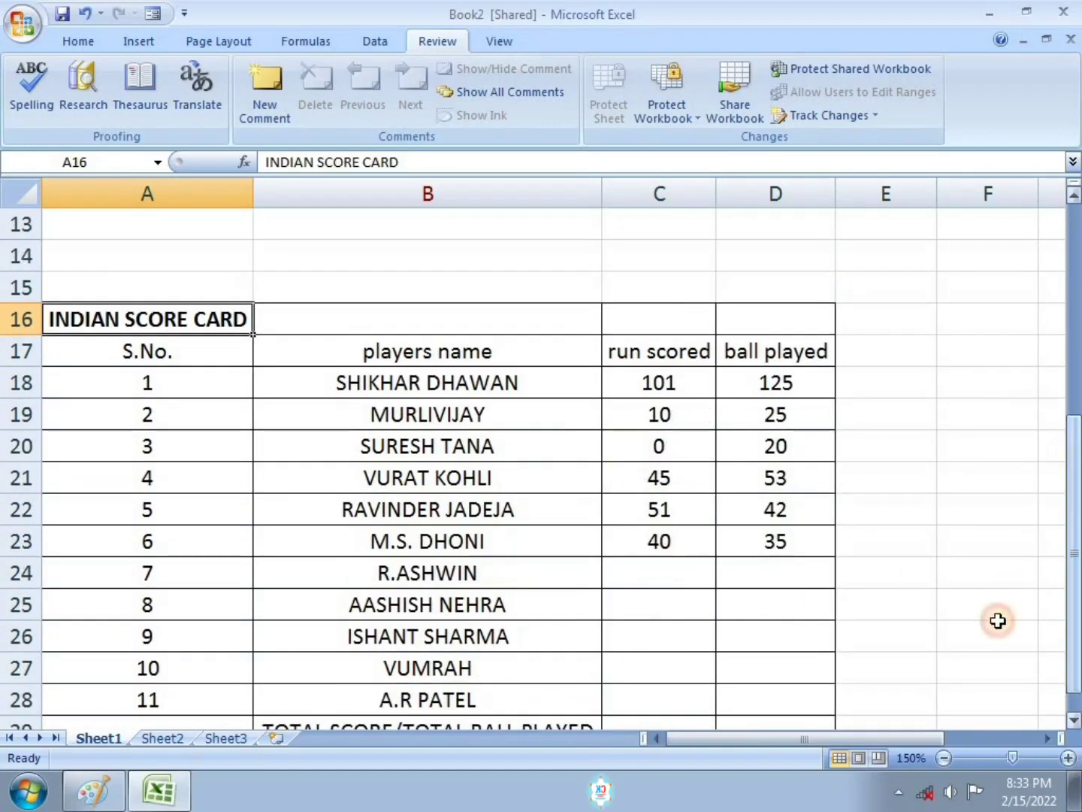
pyautogui.click(944, 758)
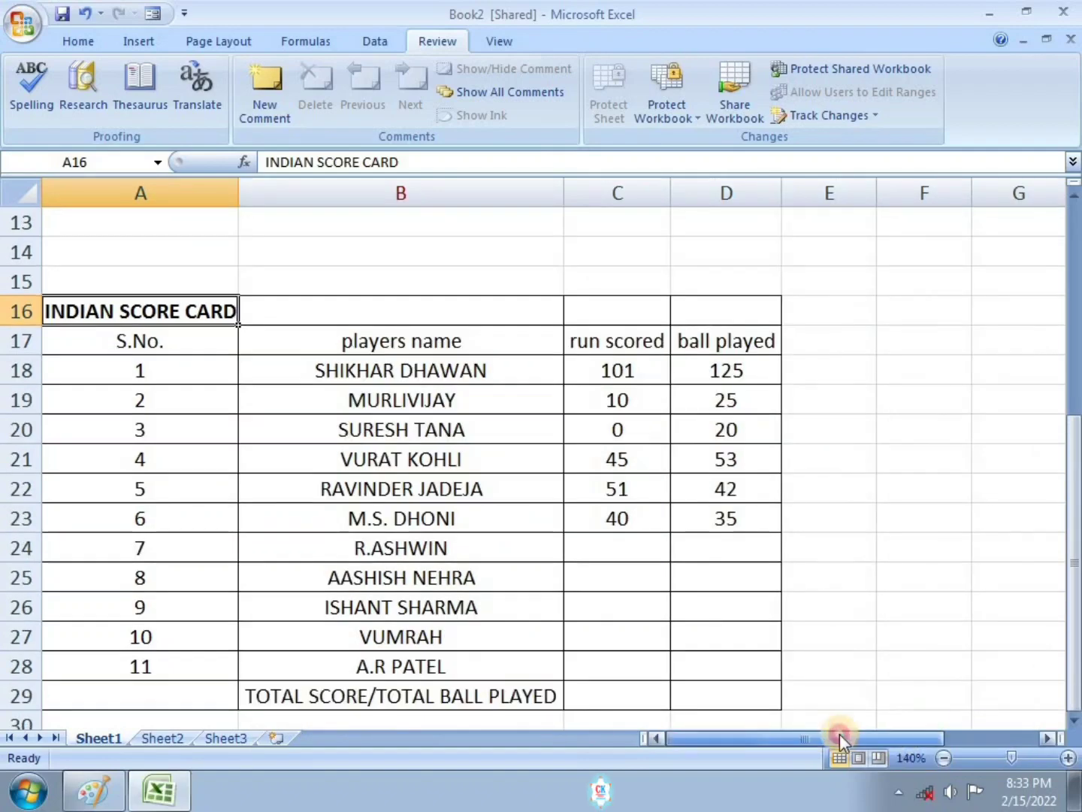
pyautogui.click(943, 757)
# Move the INDIAN SCORE CARD title from A16 to B16.
pyautogui.click(78, 42)
pyautogui.click(65, 92)
pyautogui.click(280, 260)
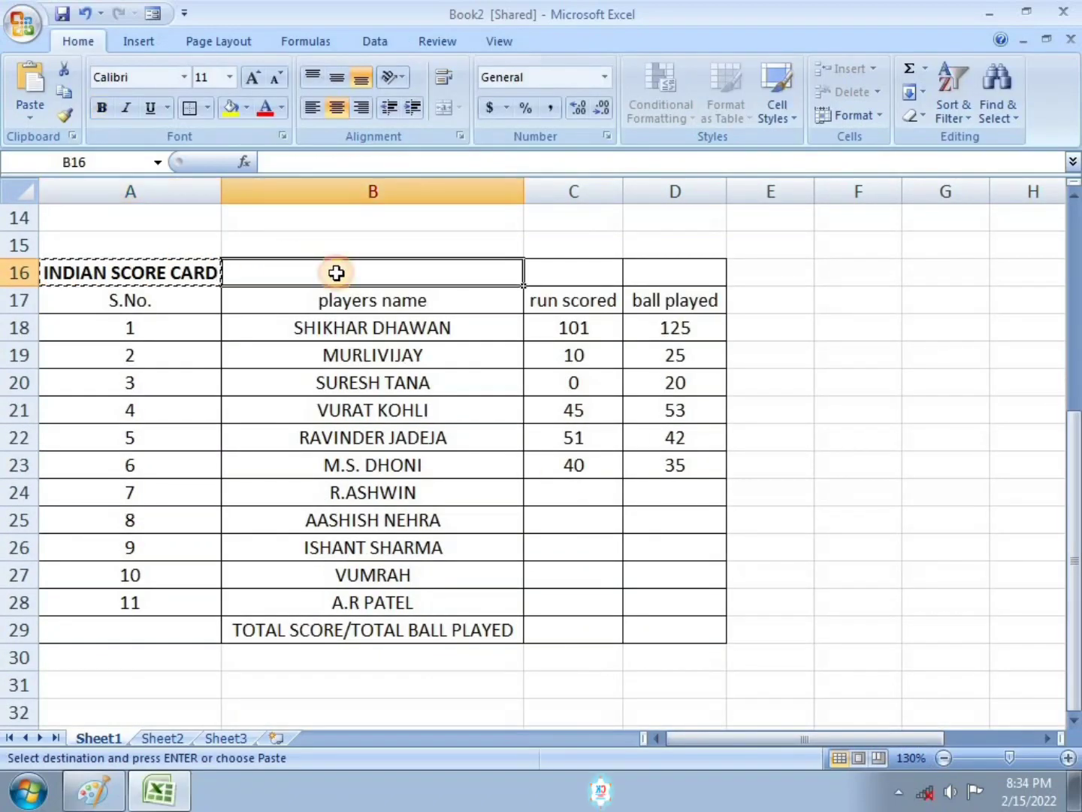
pyautogui.press('Return')
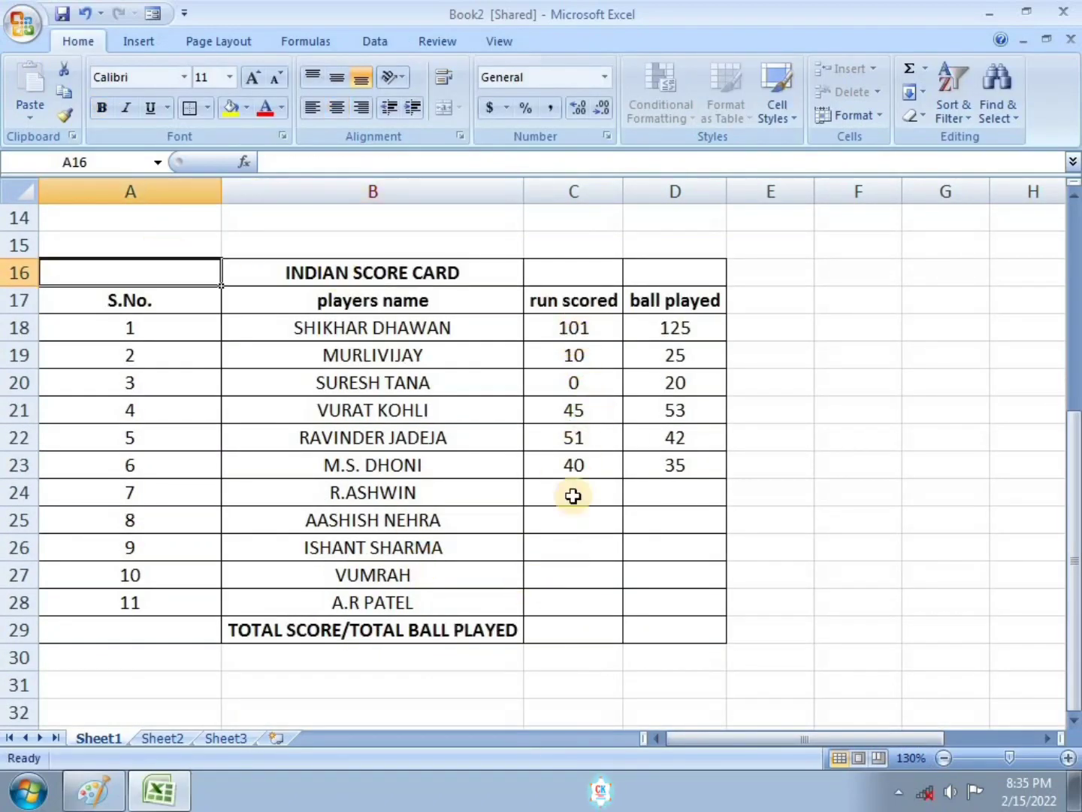
pyautogui.click(572, 625)
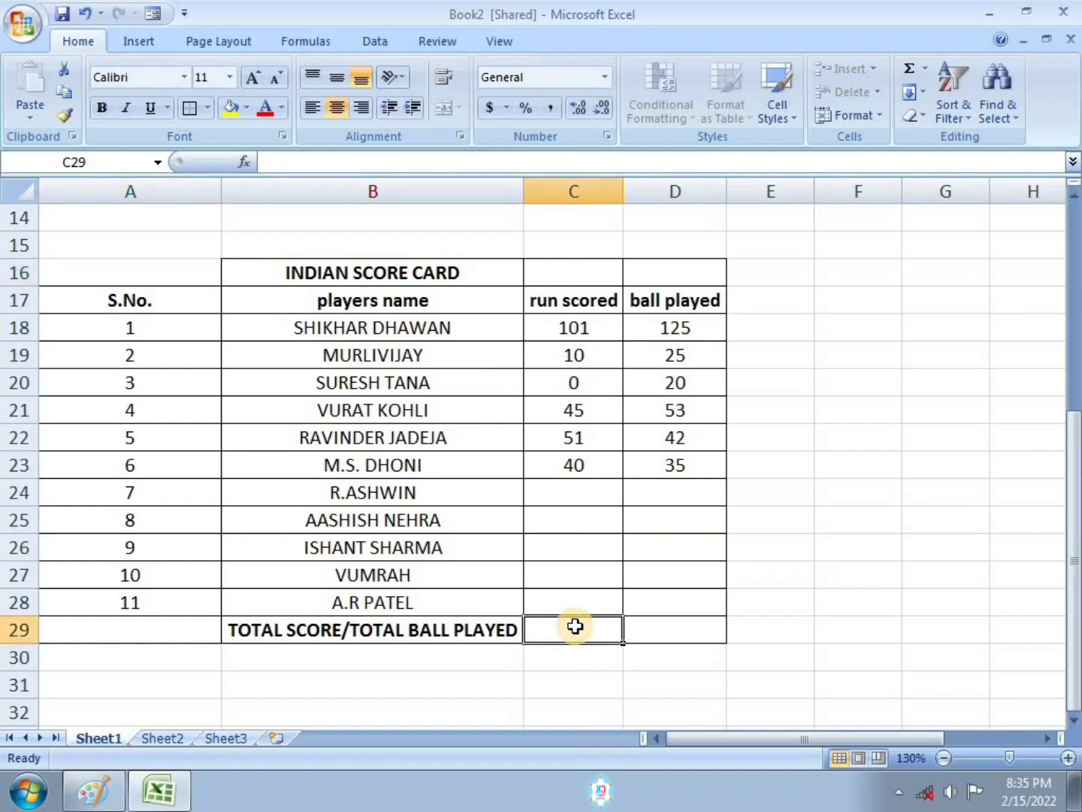
# Enter =SUM(C18:C28) in C29 and =SUM(D18:D28) in D29, giving 247 and 300.
pyautogui.write('=')
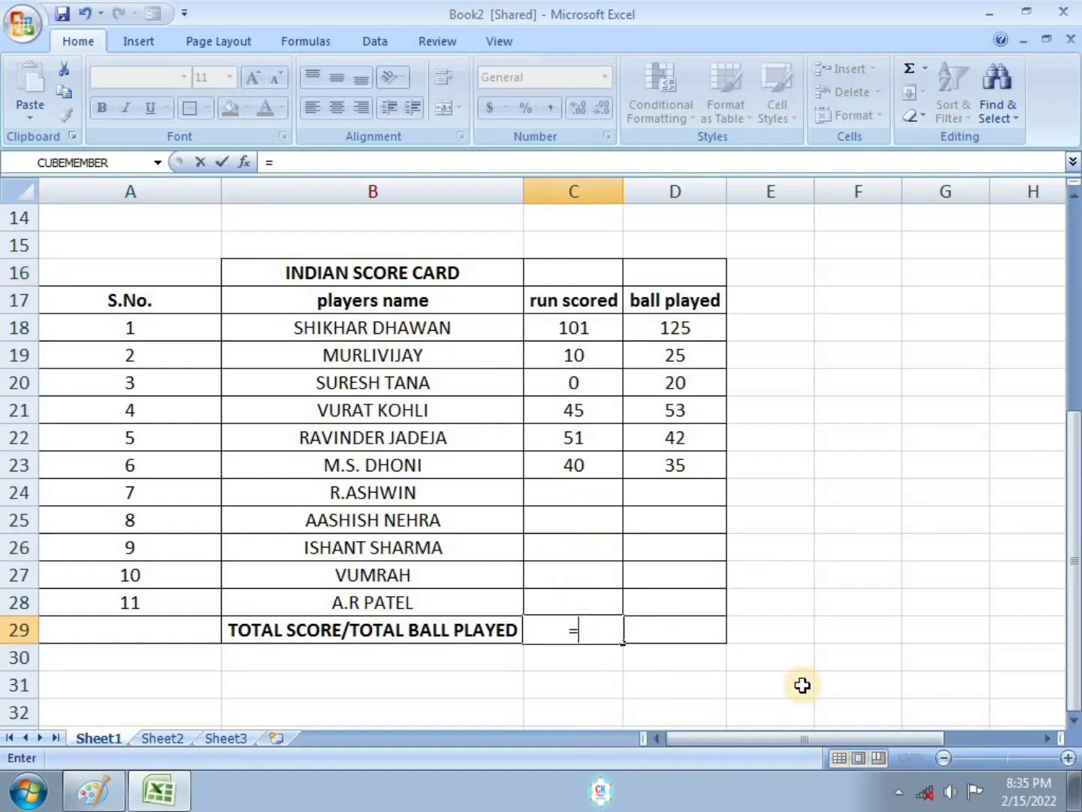
pyautogui.write('sum')
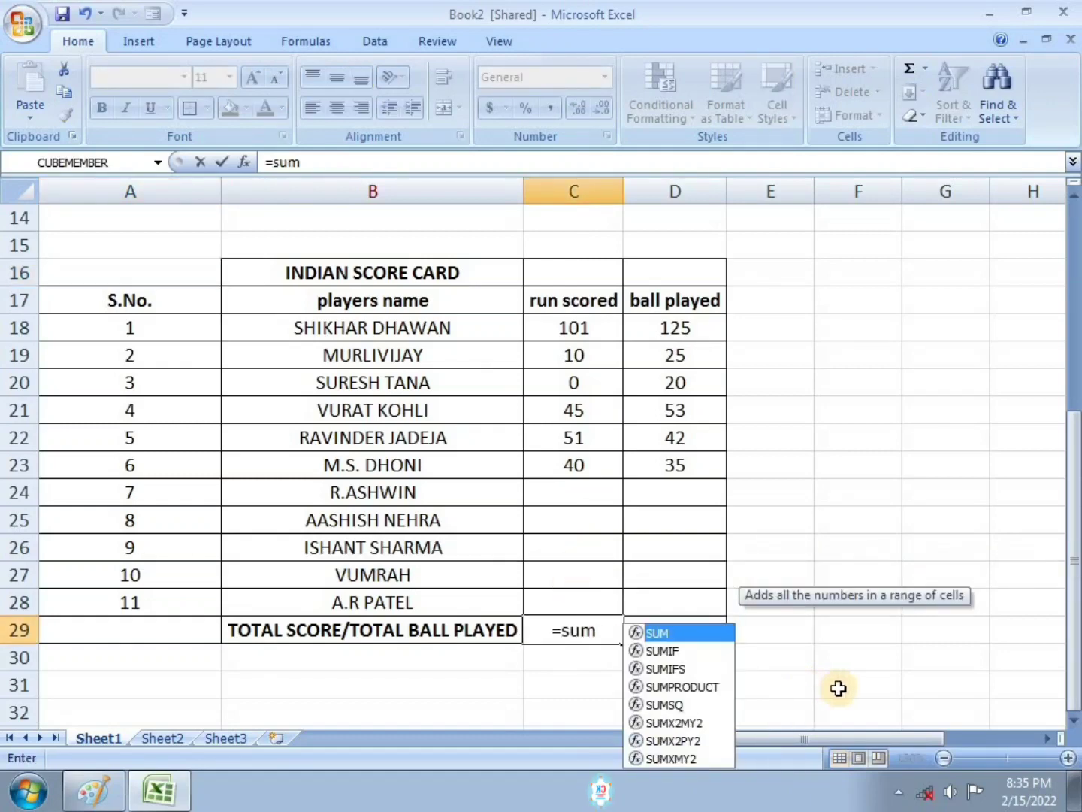
pyautogui.doubleClick(674, 632)
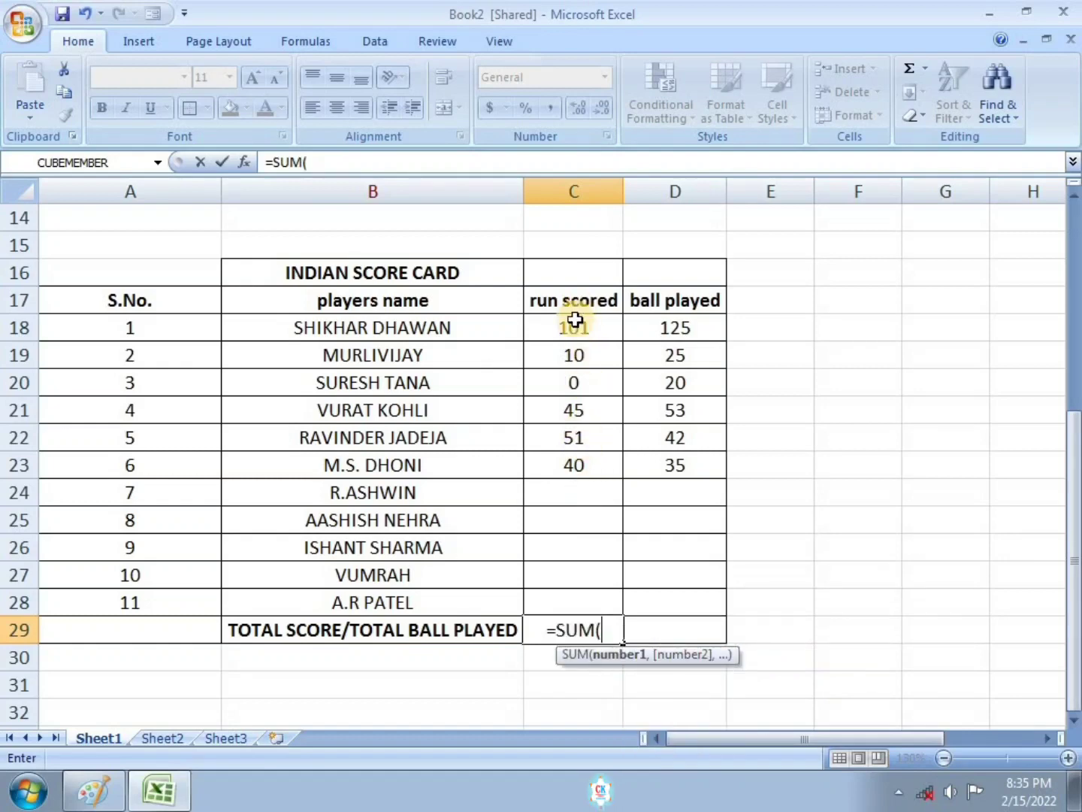
pyautogui.moveTo(575, 319); pyautogui.dragTo(585, 596)
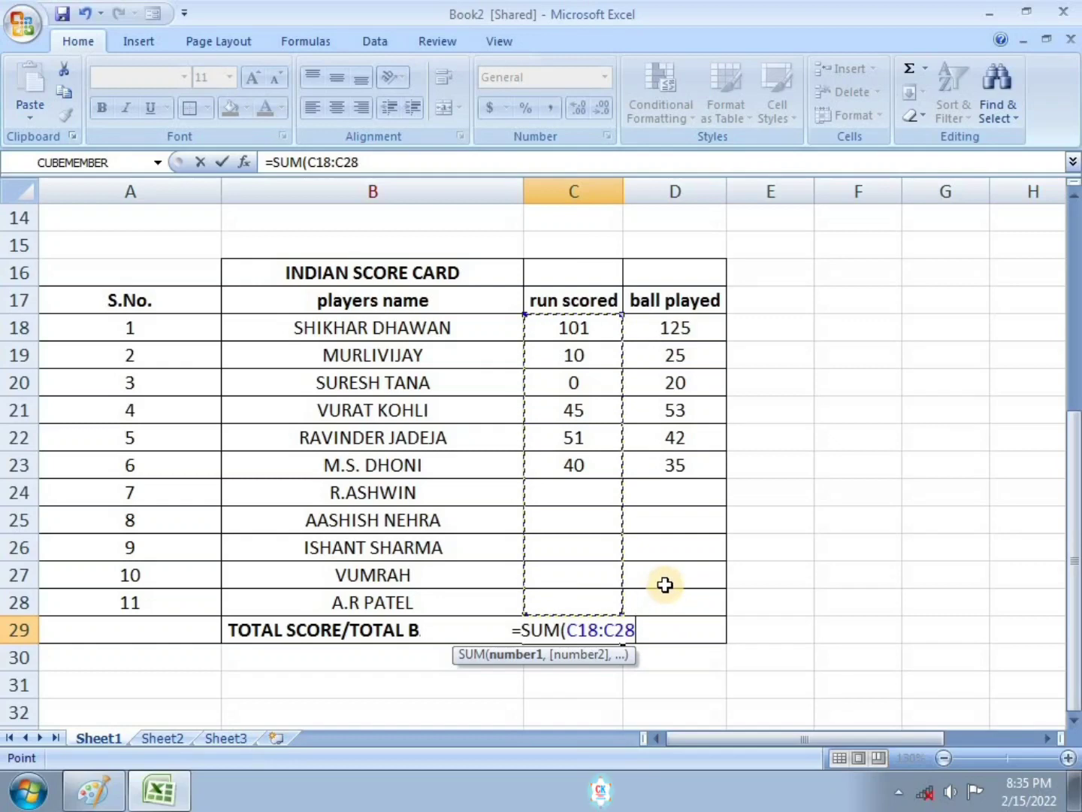
pyautogui.press('Return')
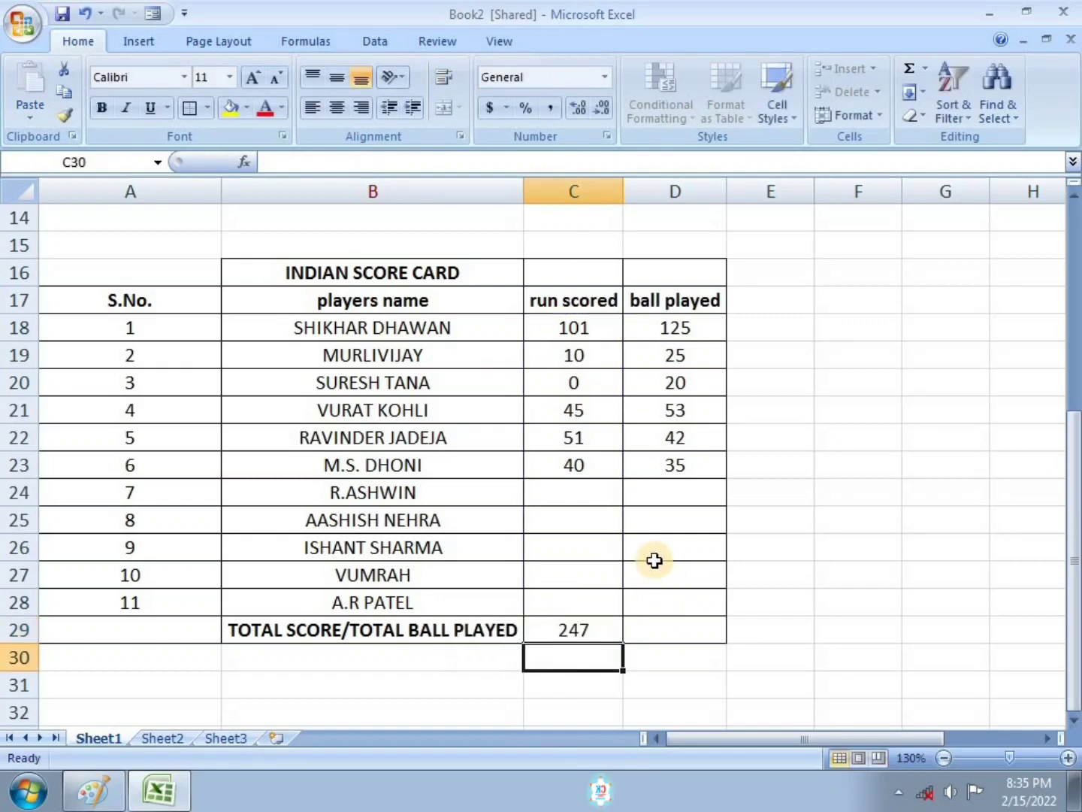
pyautogui.click(680, 626)
pyautogui.write('=')
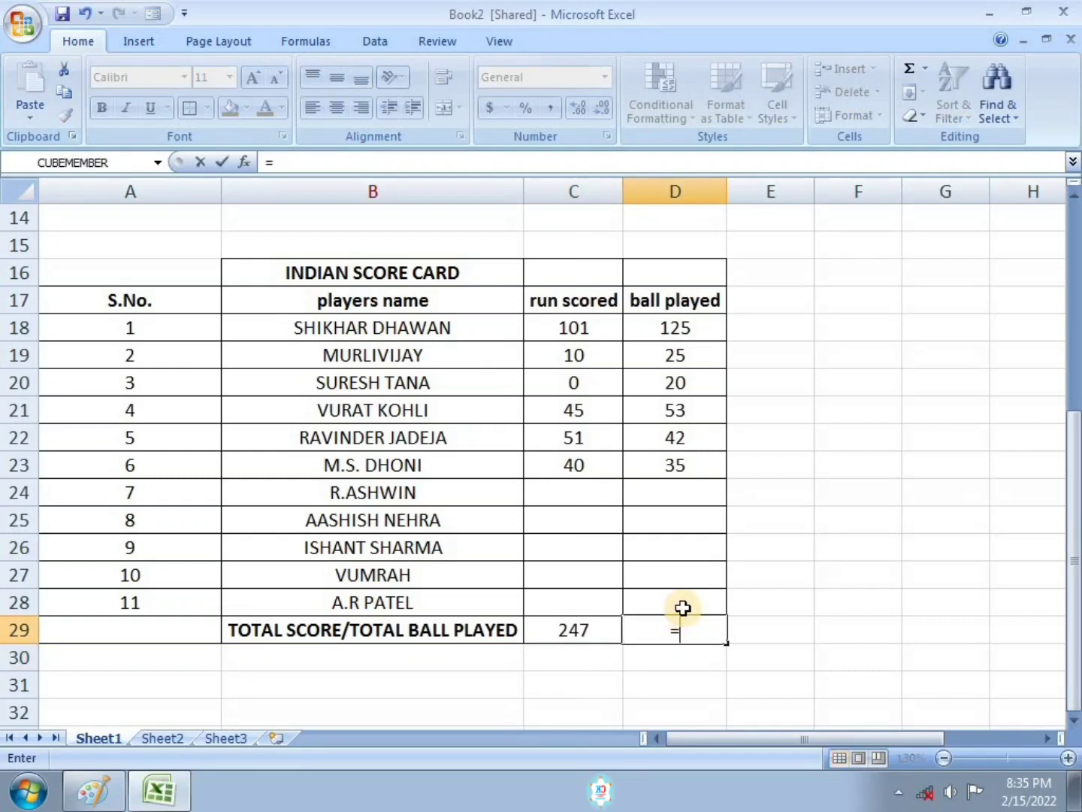
pyautogui.write('sum')
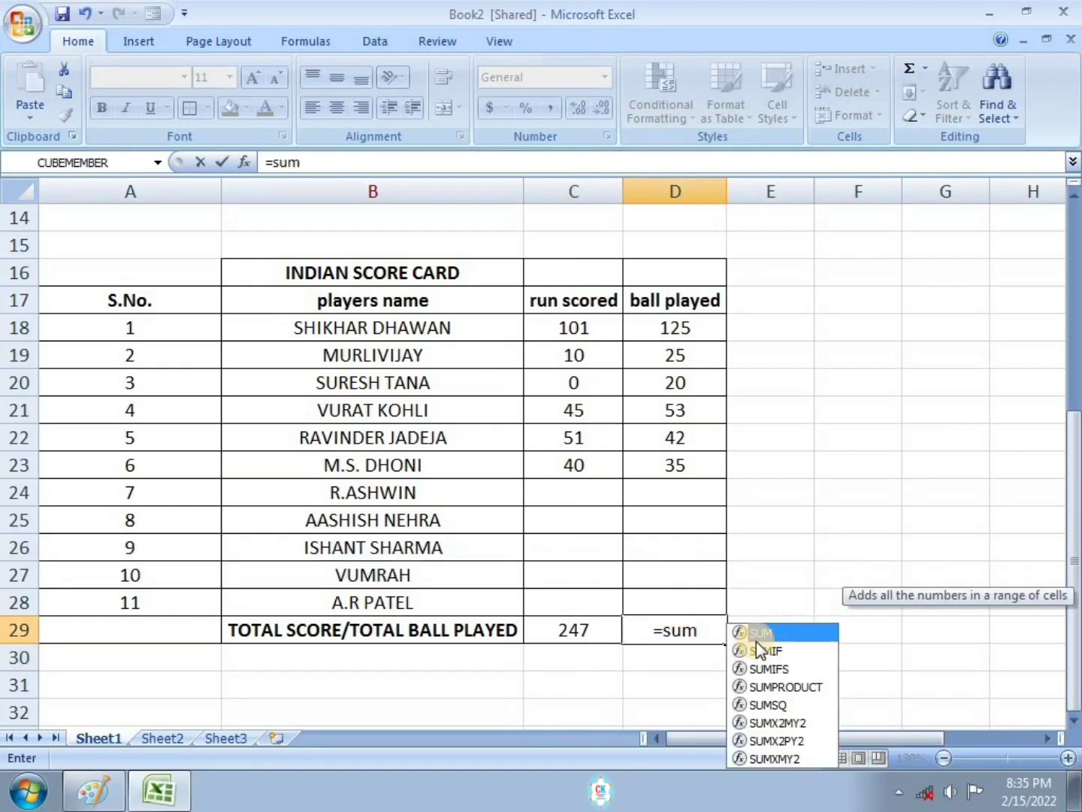
pyautogui.doubleClick(770, 633)
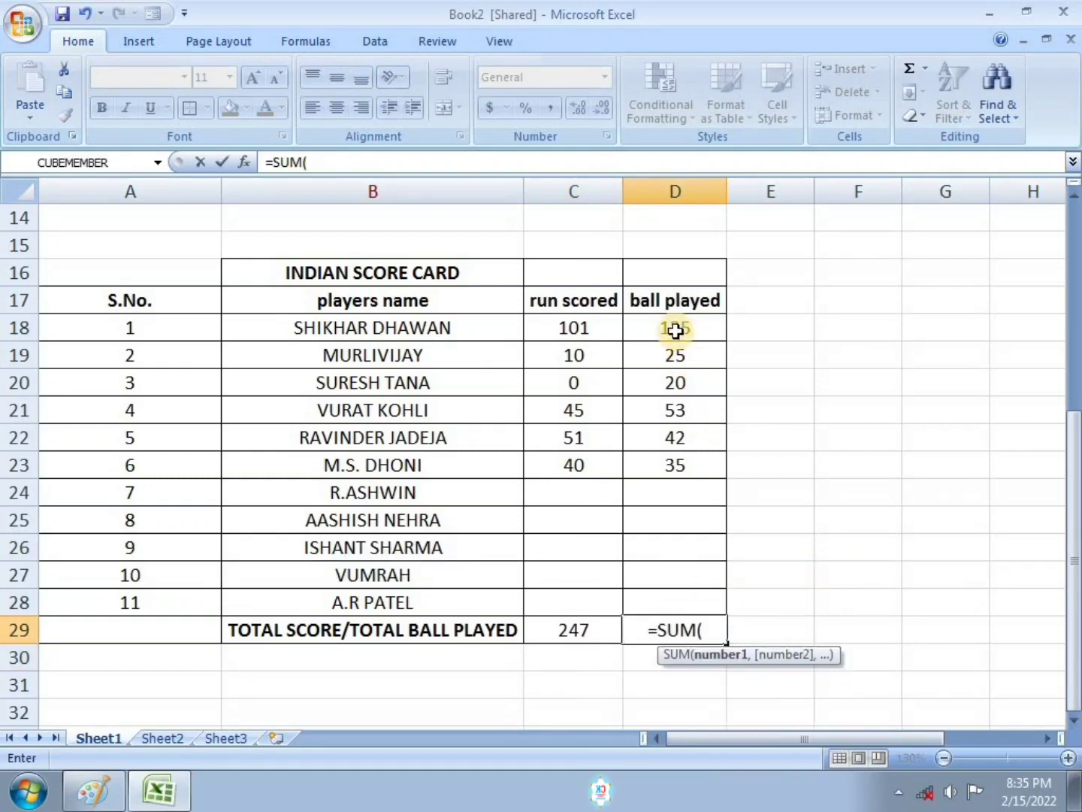
pyautogui.moveTo(674, 330); pyautogui.dragTo(676, 598)
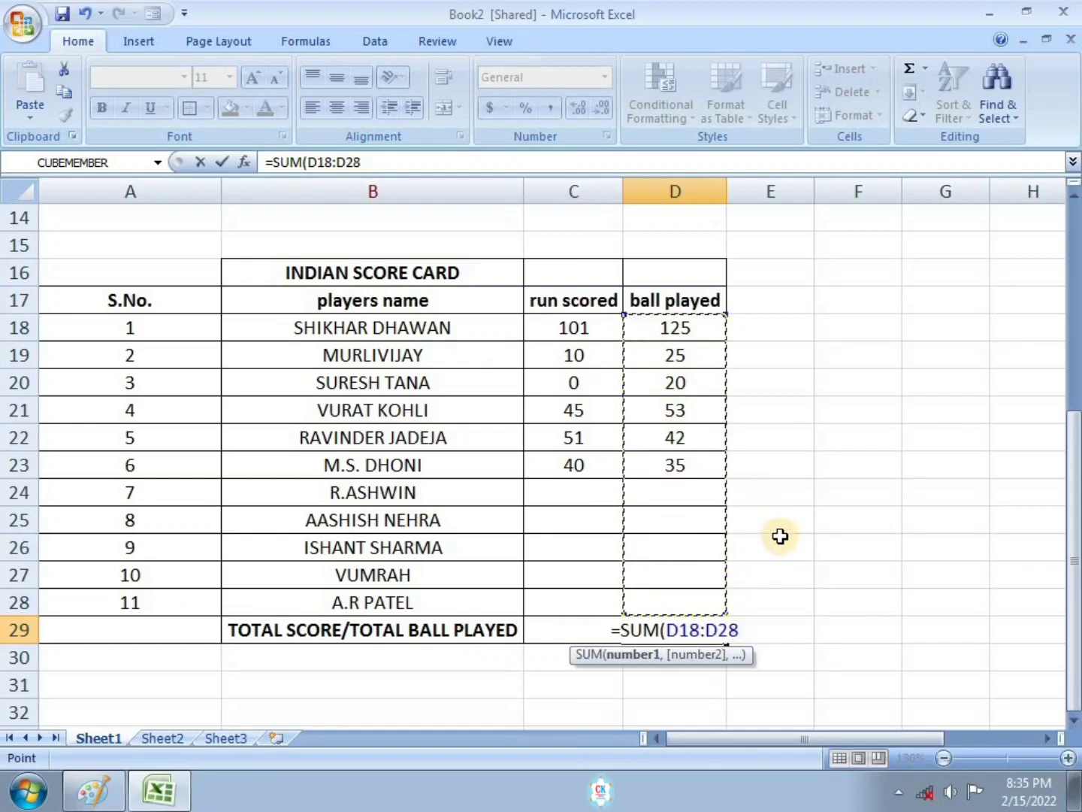
pyautogui.press('Return')
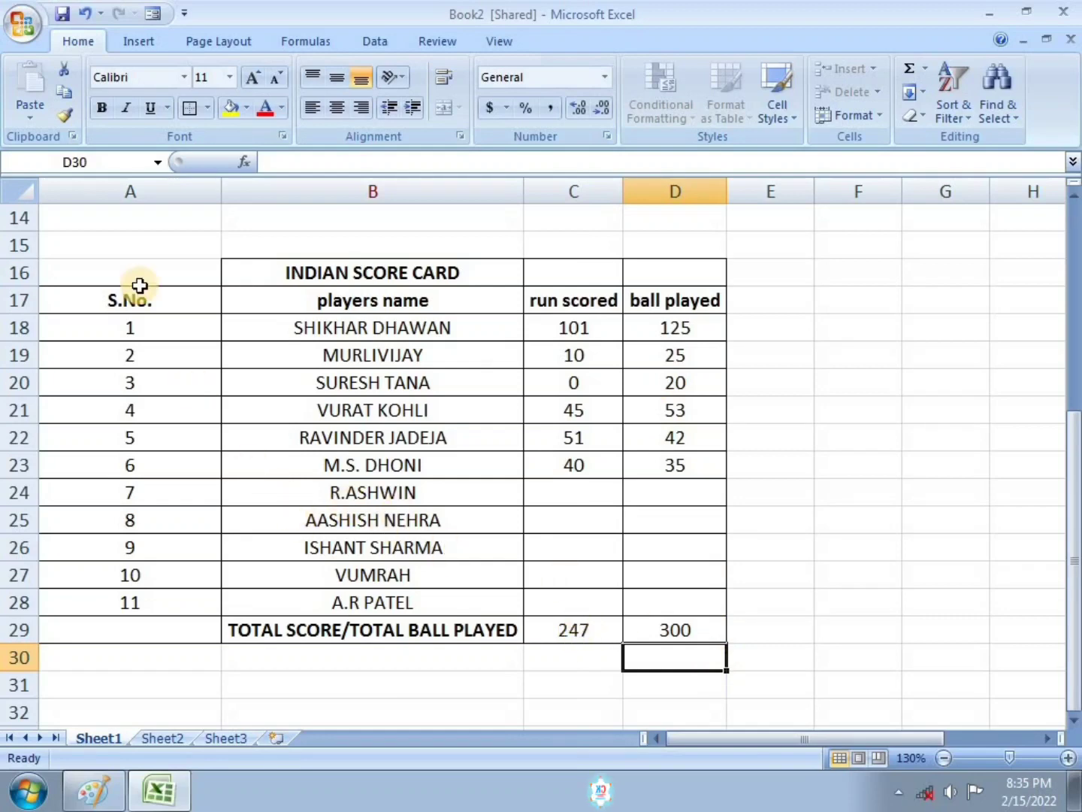
pyautogui.moveTo(130, 269); pyautogui.dragTo(654, 632)
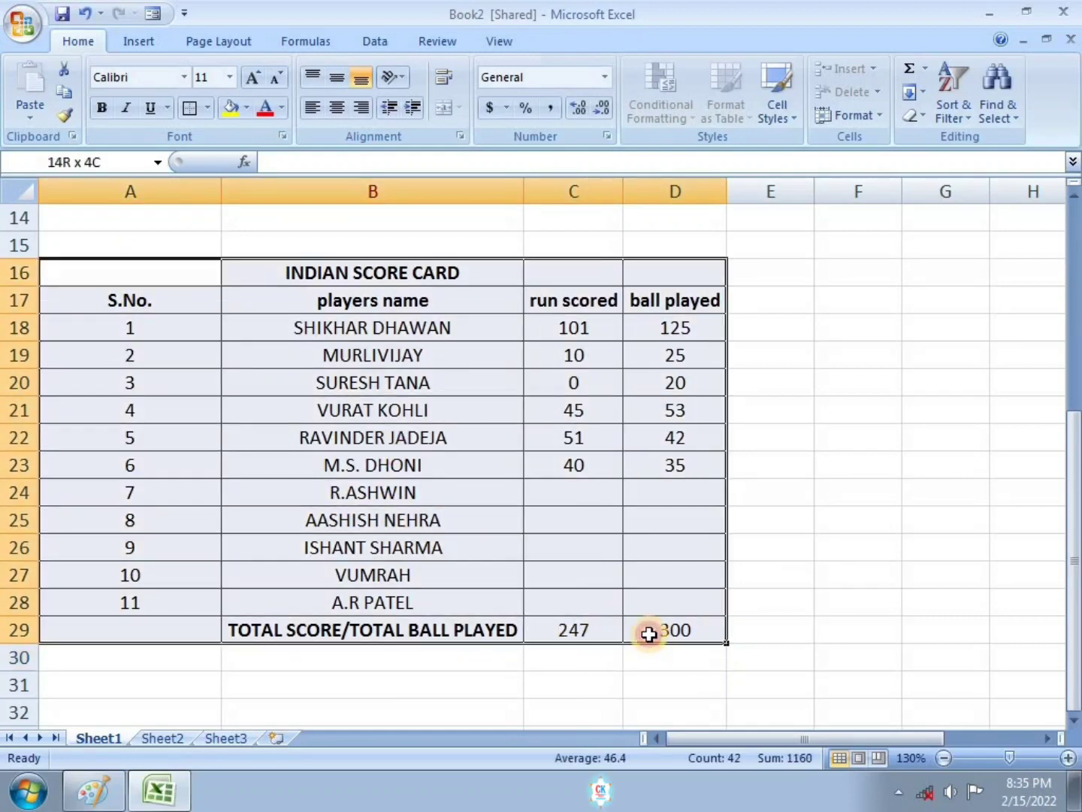
pyautogui.click(906, 605)
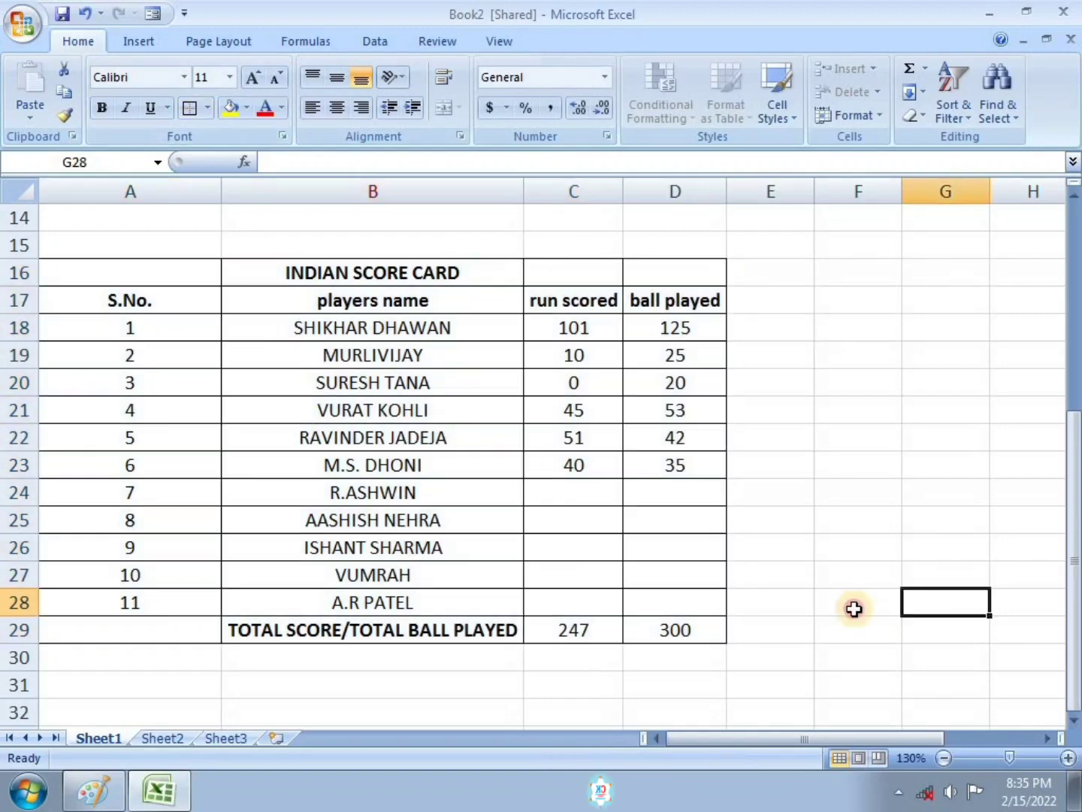
pyautogui.moveTo(159, 791)
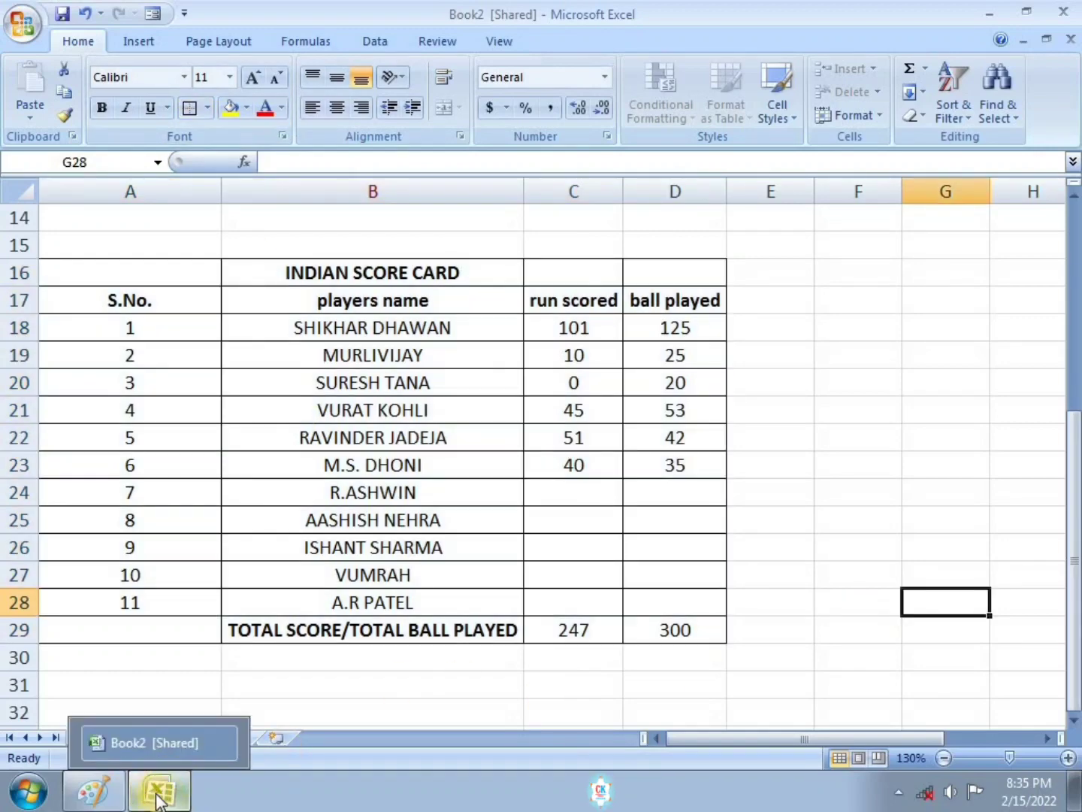
pyautogui.click(94, 790)
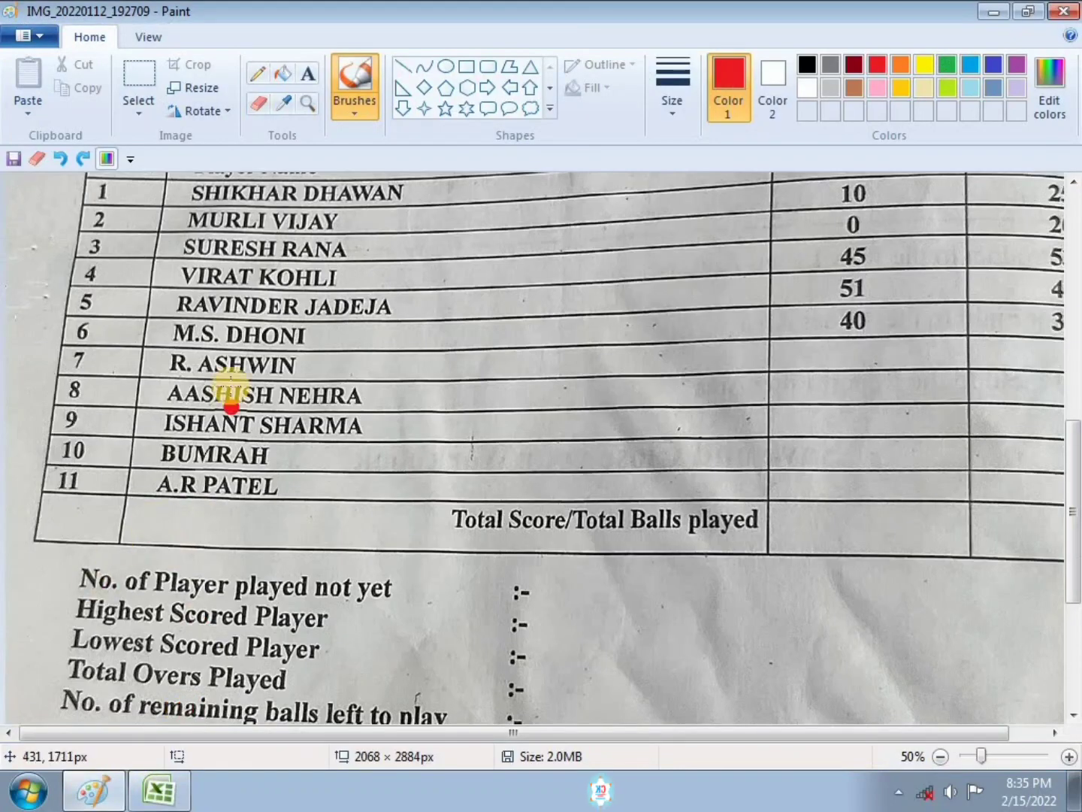
pyautogui.scroll(-3, 52, 438)
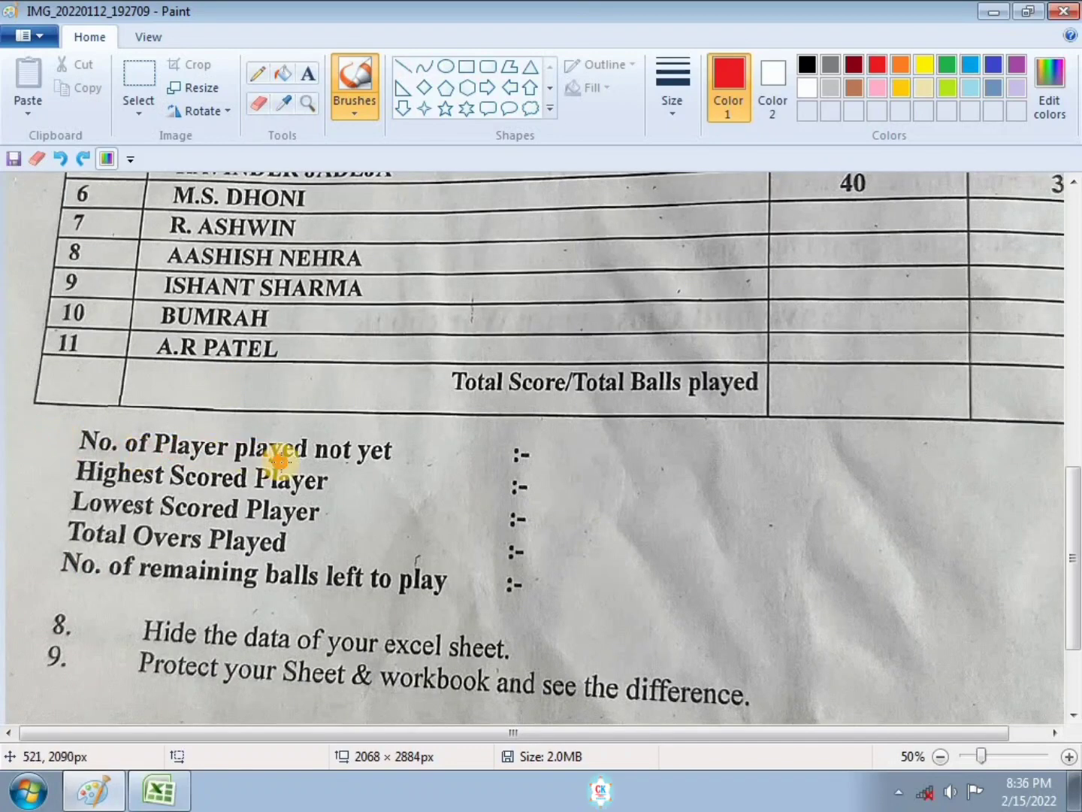
pyautogui.click(359, 452)
pyautogui.scroll(3, 428, 470)
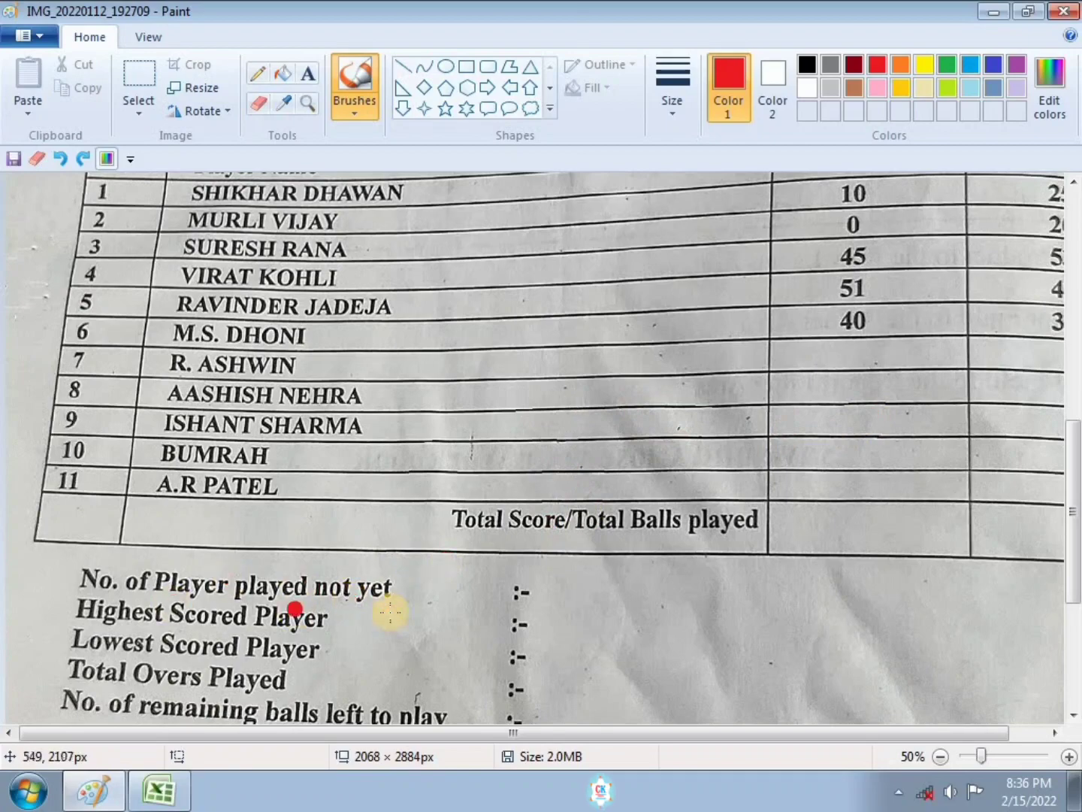
pyautogui.click(145, 802)
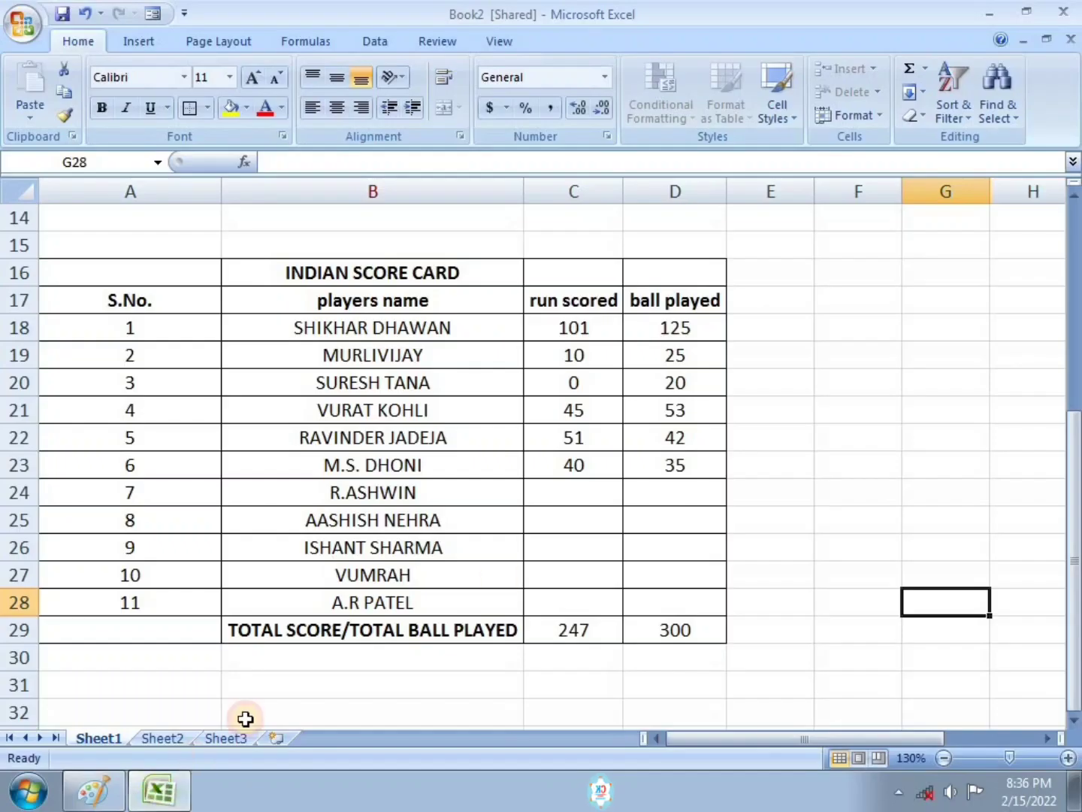
pyautogui.click(850, 309)
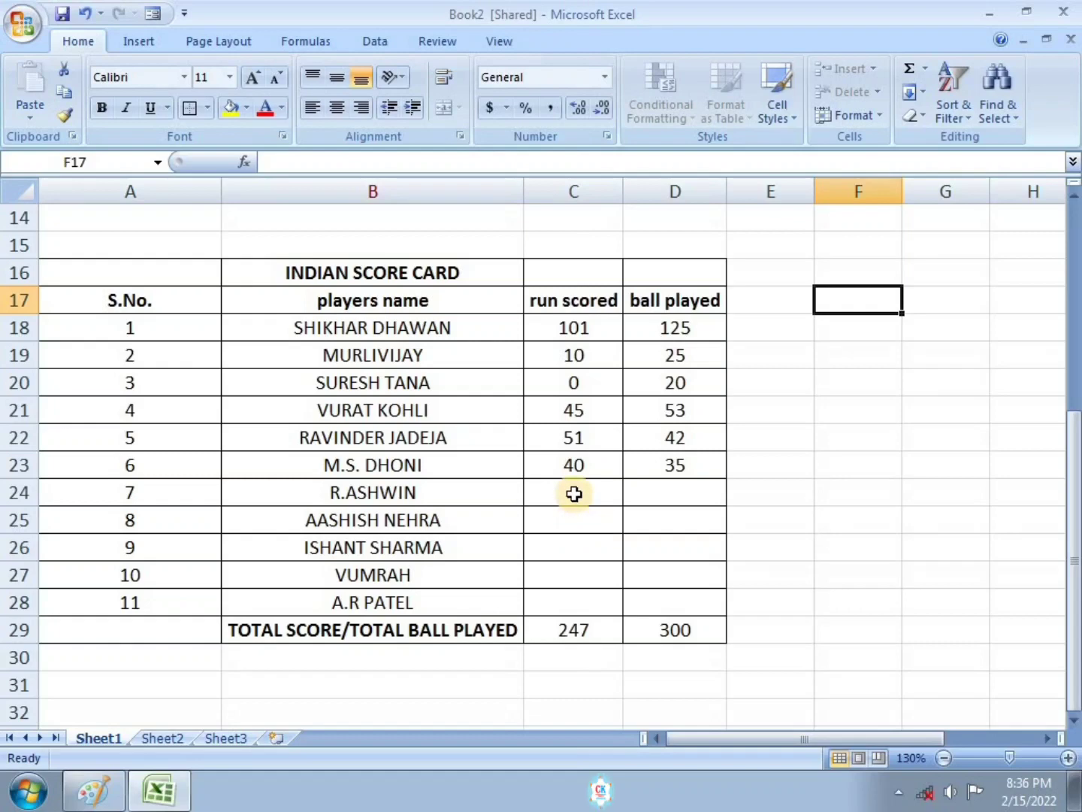
# Enter =COUNTBLANK(C24:C28) in F17 to count the 5 players yet to bat.
pyautogui.moveTo(575, 492); pyautogui.dragTo(591, 599)
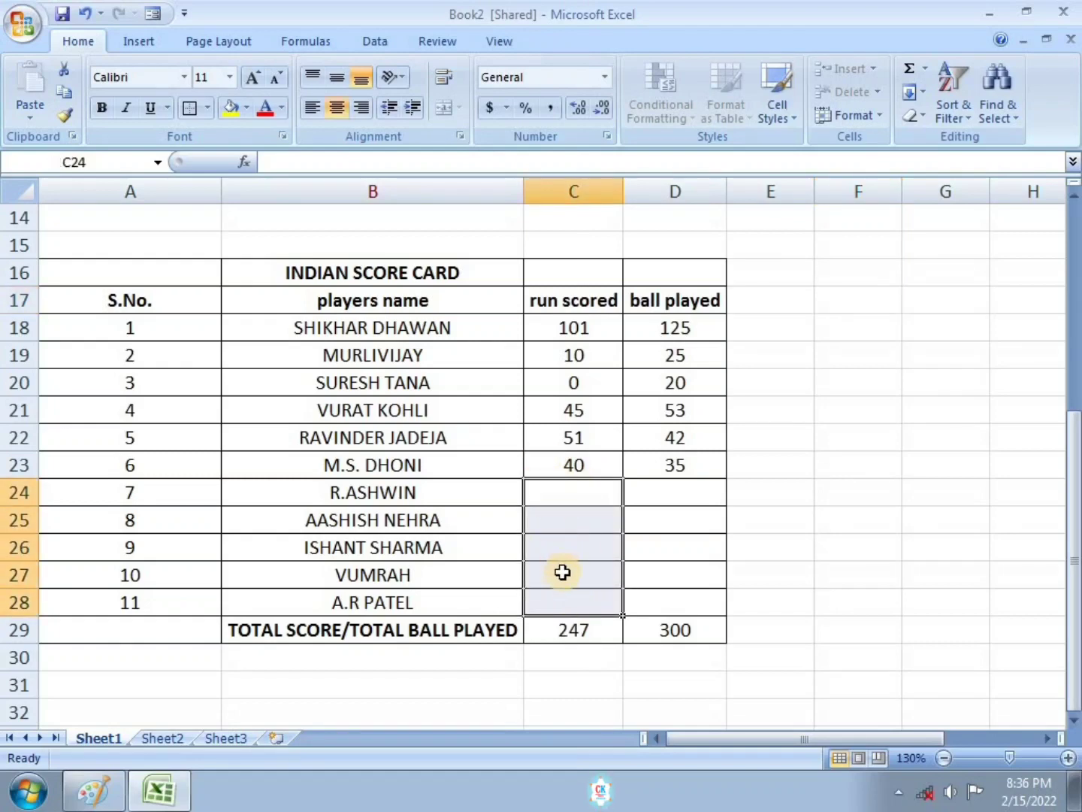
pyautogui.click(845, 299)
pyautogui.write('=')
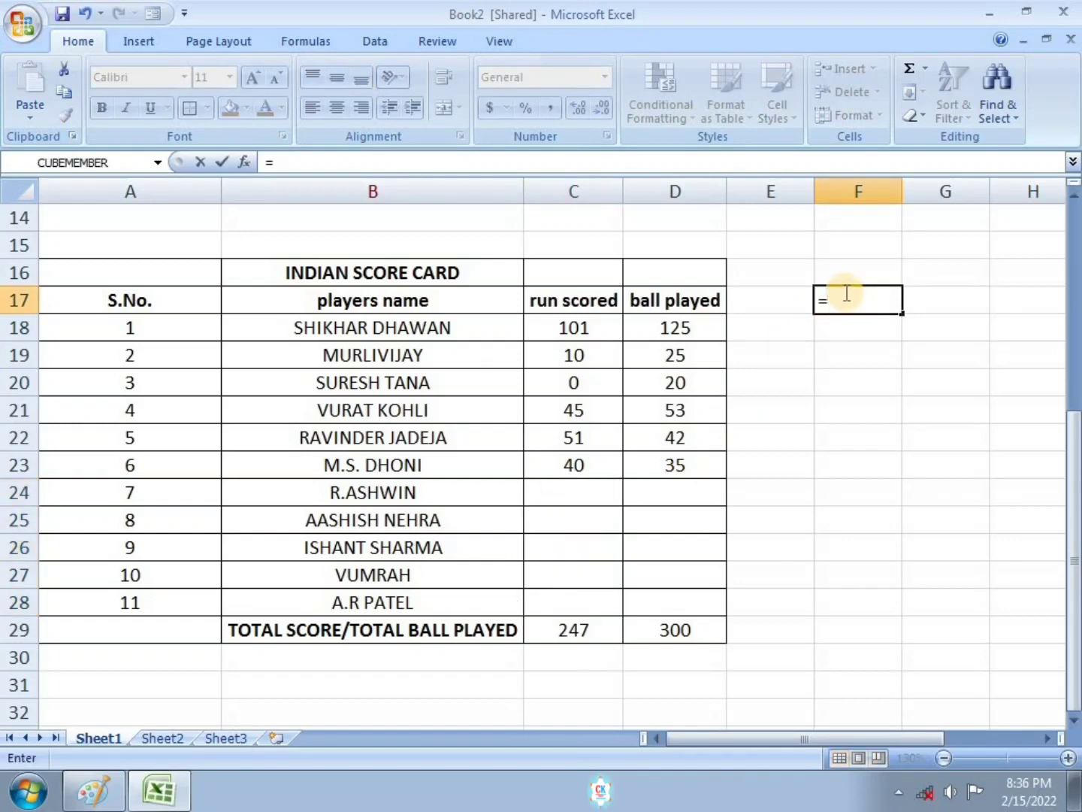
pyautogui.write('coun')
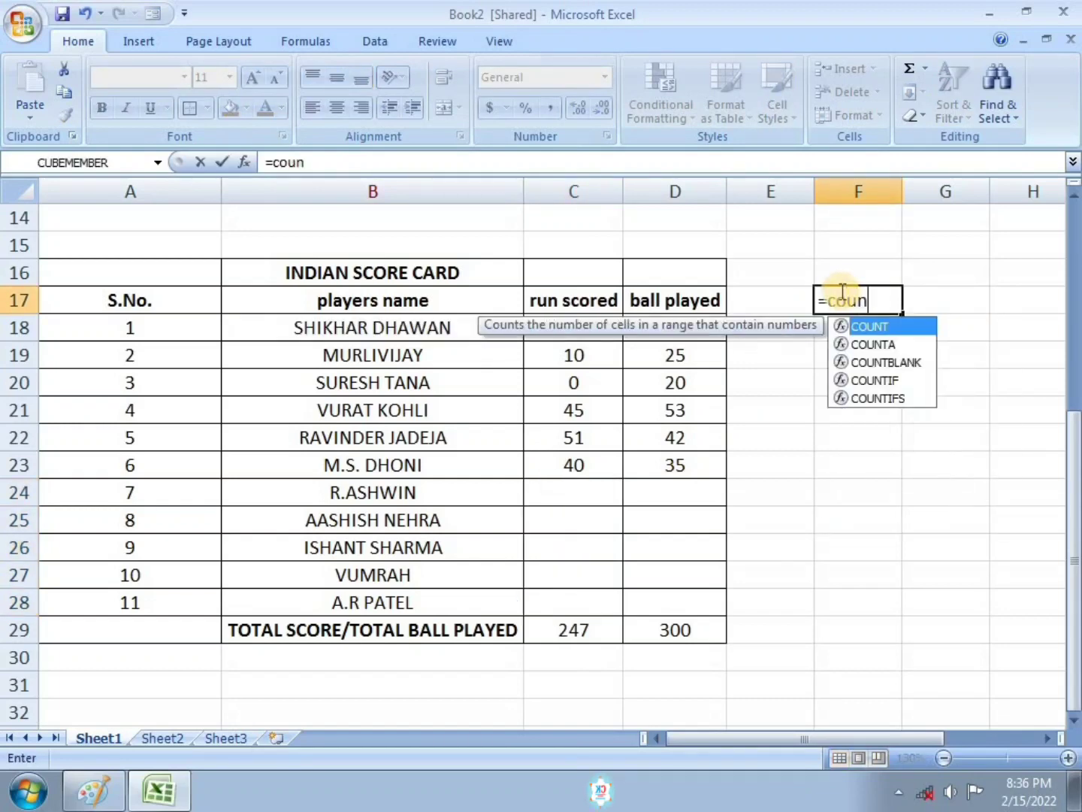
pyautogui.write('tb')
pyautogui.doubleClick(883, 329)
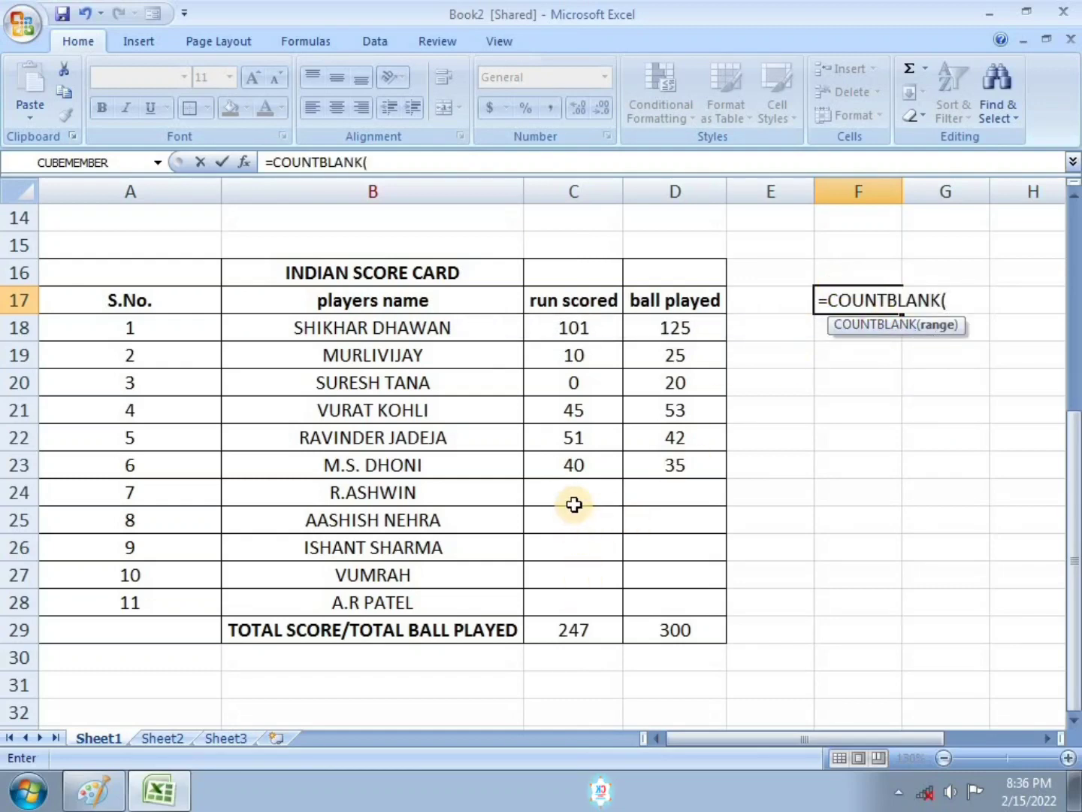
pyautogui.moveTo(575, 496); pyautogui.dragTo(593, 591)
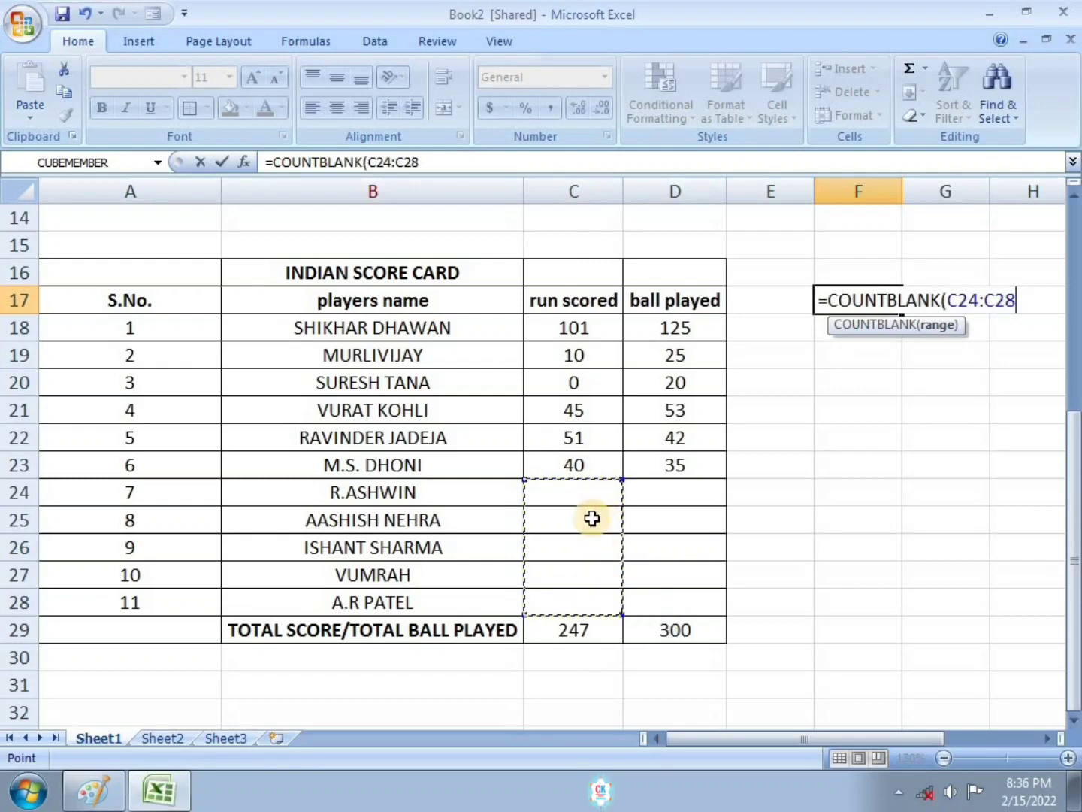
pyautogui.press('Return')
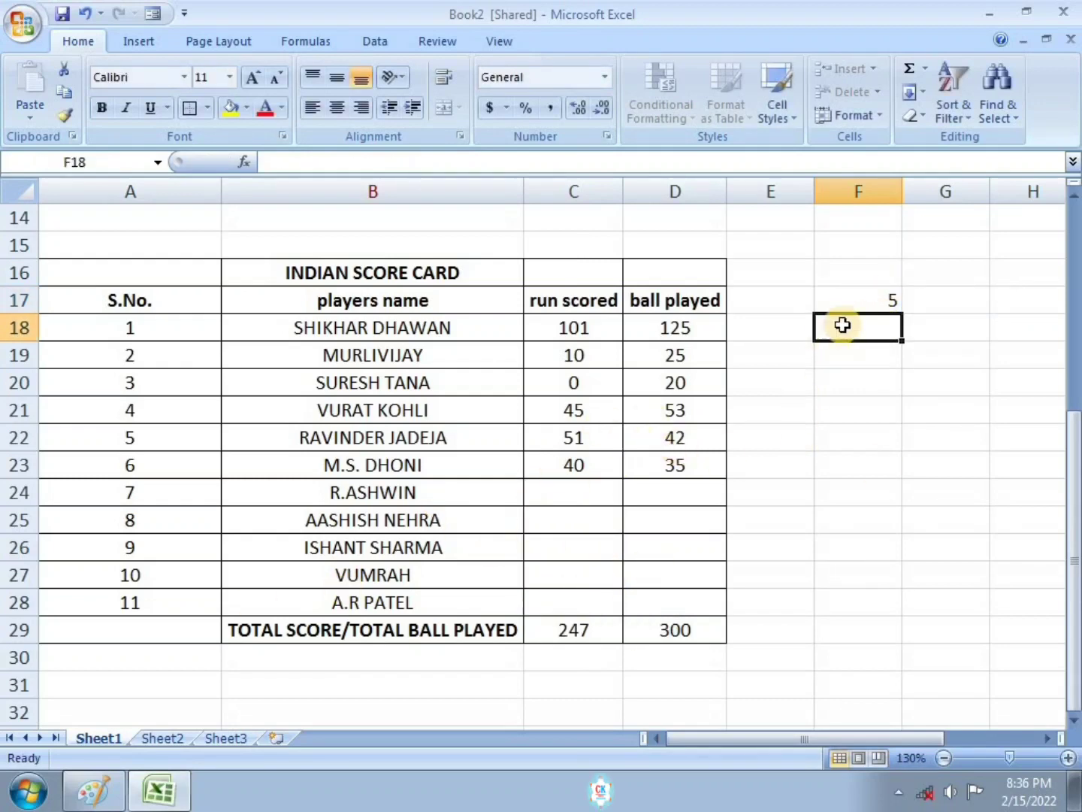
pyautogui.click(869, 307)
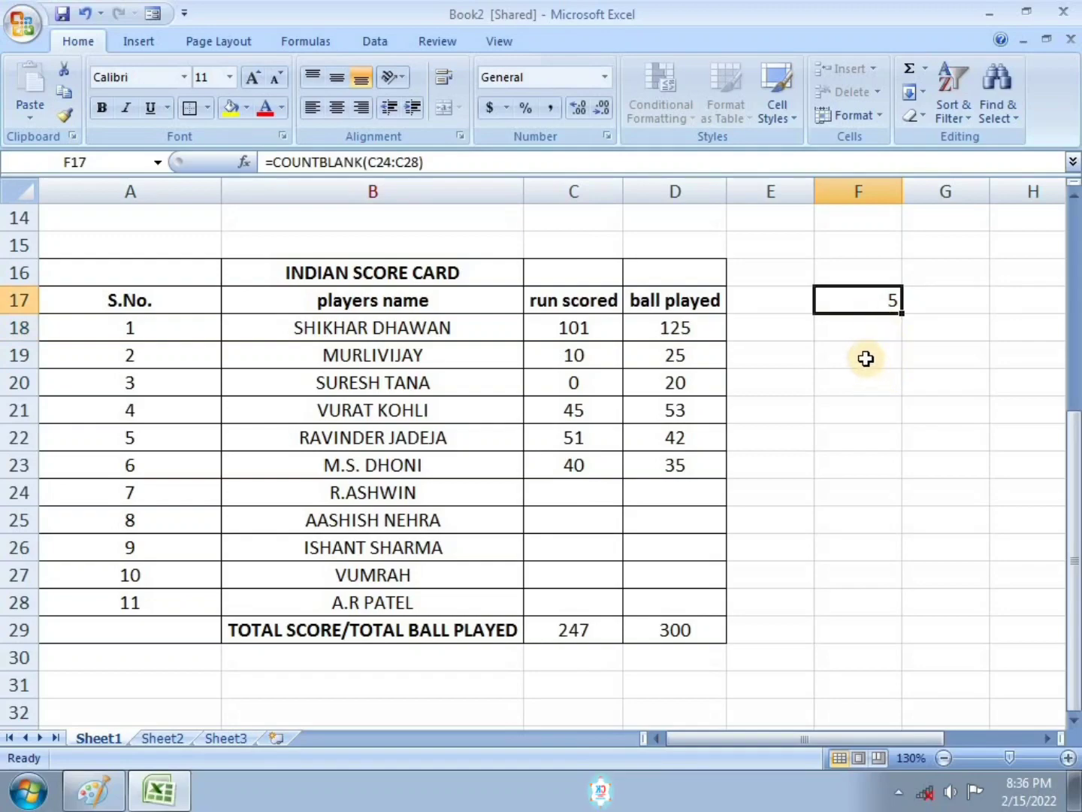
pyautogui.click(861, 354)
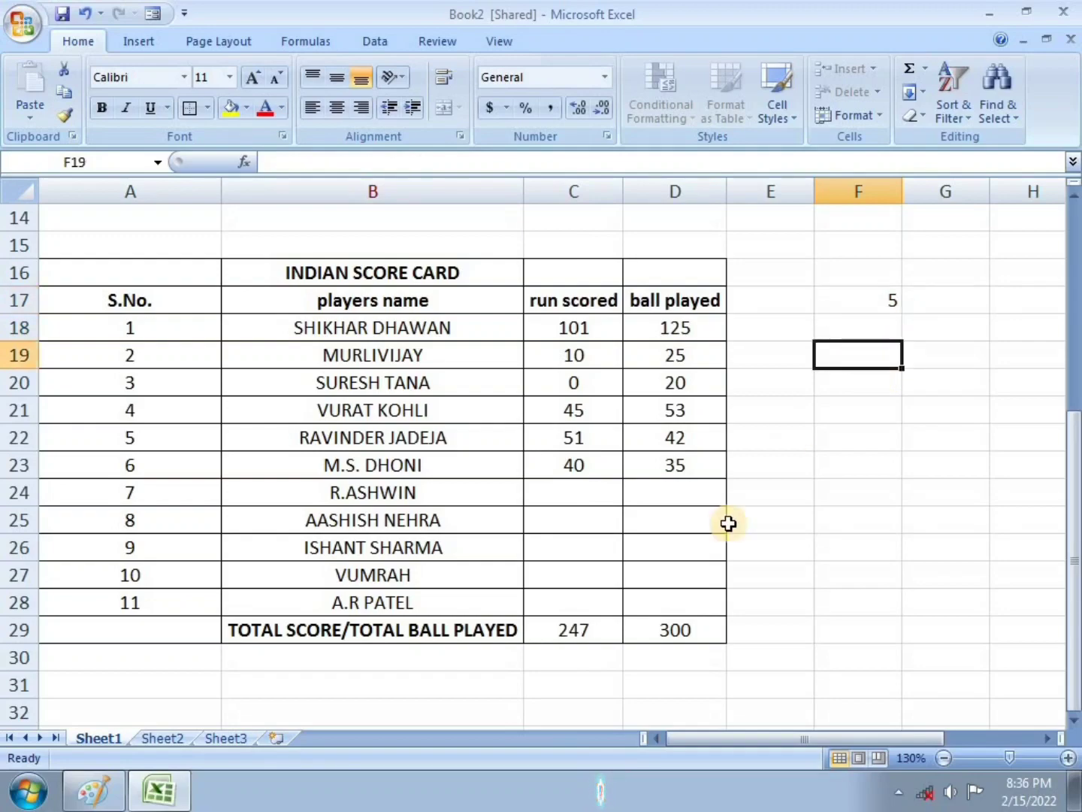
# Mark the 'No. of Player played not yet' line red in Paint, then return to Excel.
pyautogui.click(95, 791)
pyautogui.moveTo(55, 570); pyautogui.dragTo(81, 562)
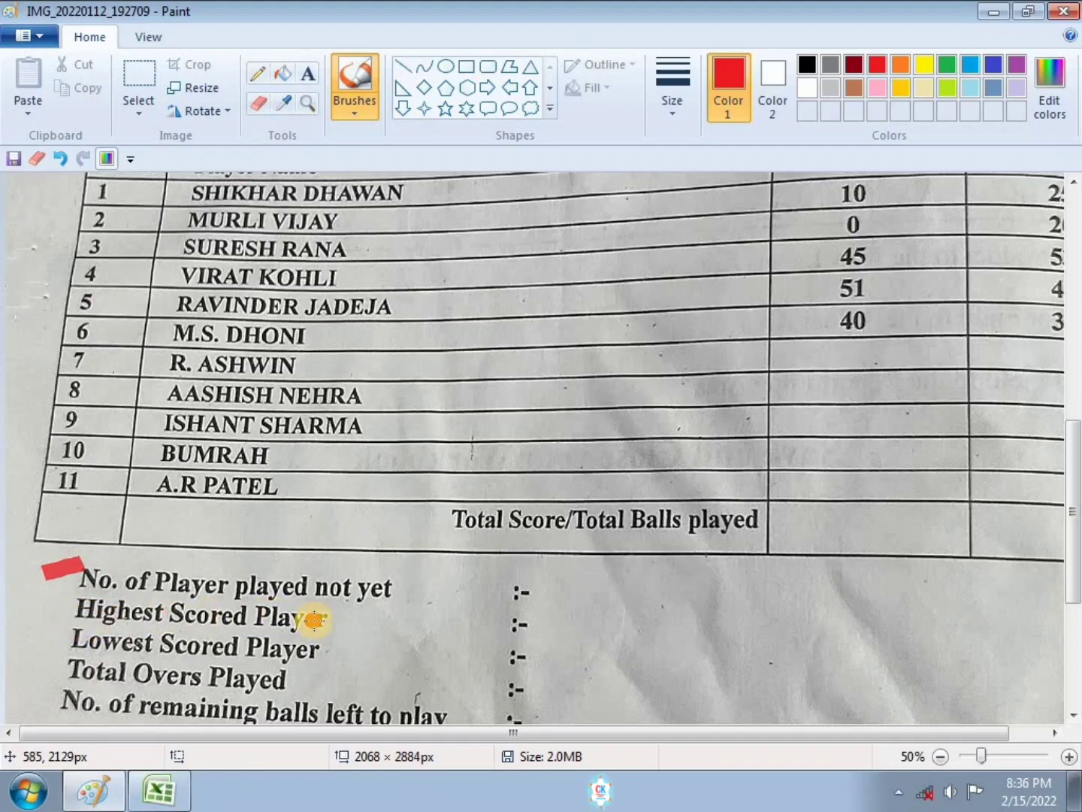
pyautogui.click(158, 790)
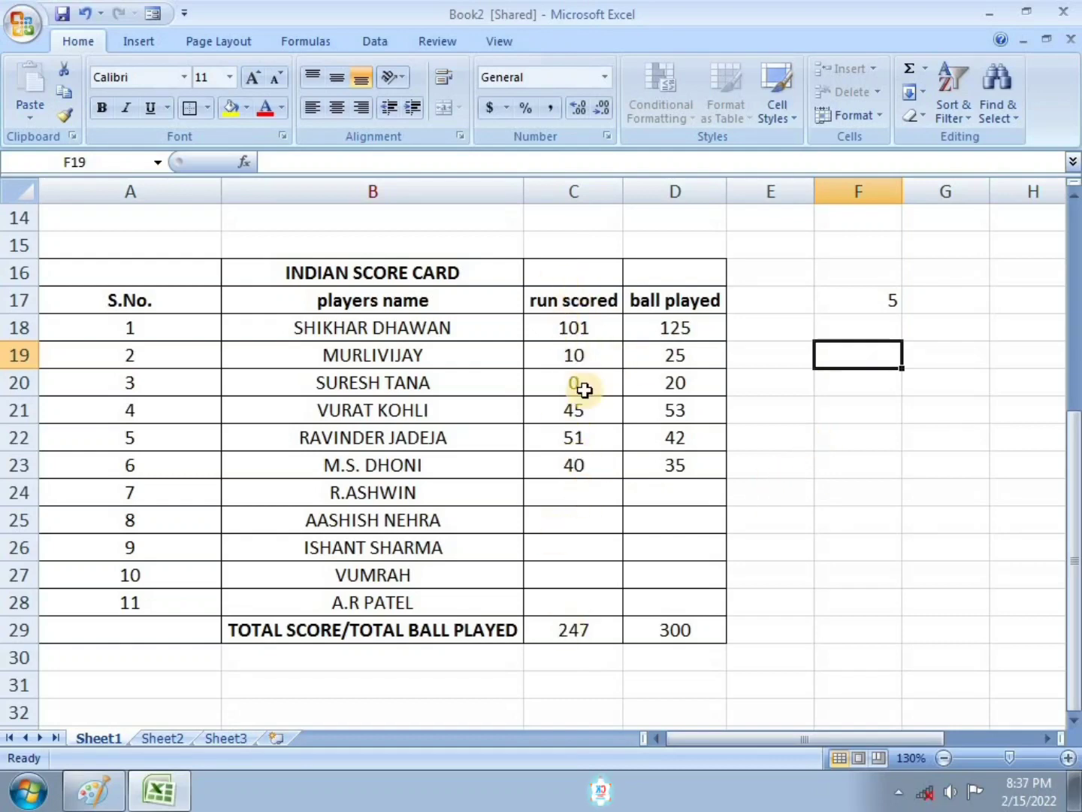
# Enter =C17 in F21 for the run scored heading and =C18 in F22 for 101.
pyautogui.click(574, 324)
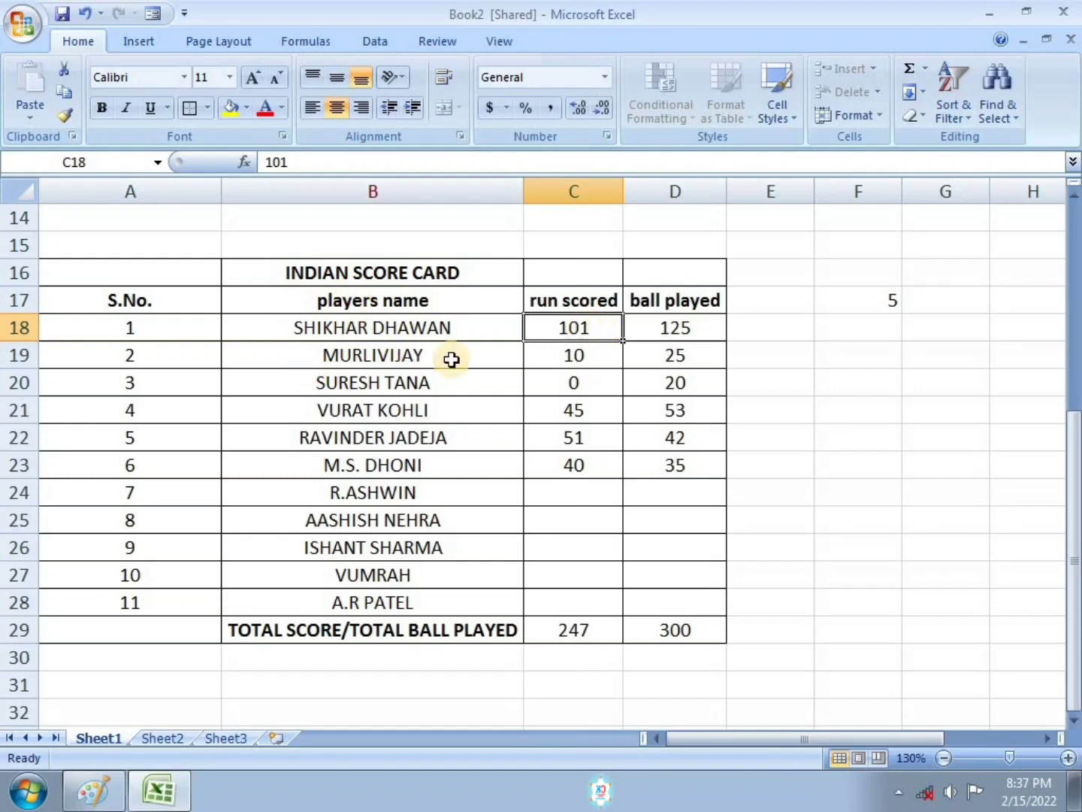
pyautogui.click(868, 409)
pyautogui.write('=')
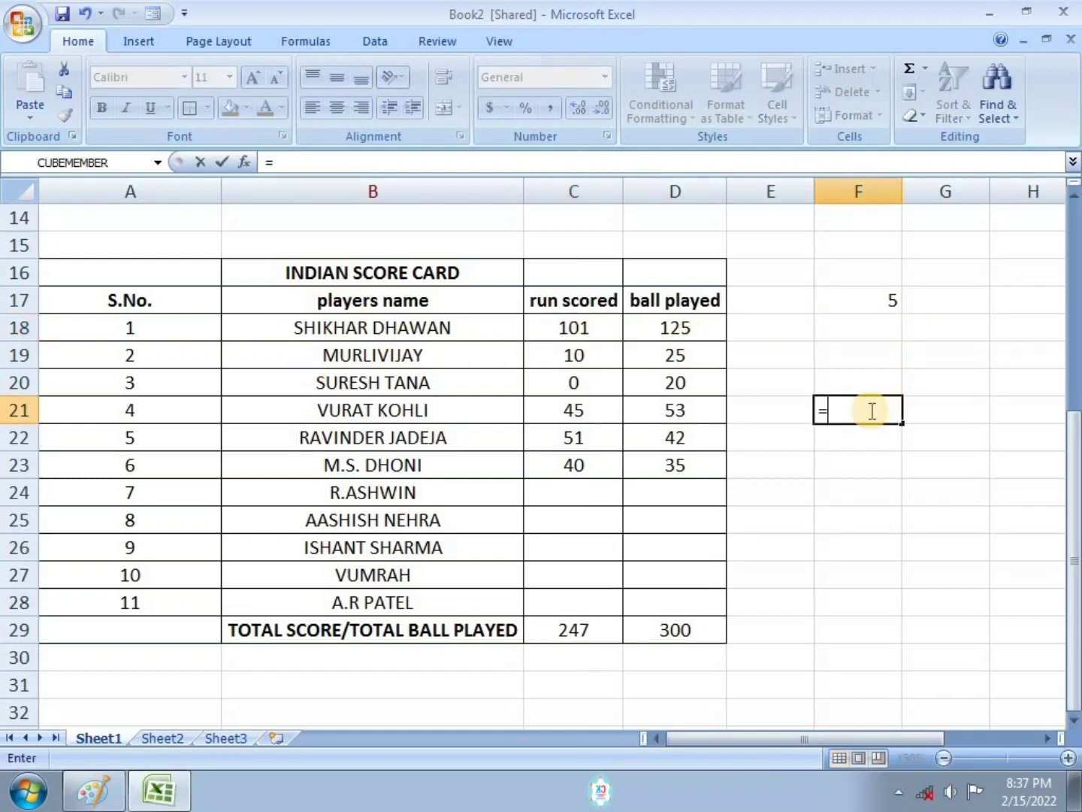
pyautogui.click(578, 300)
pyautogui.press('Return')
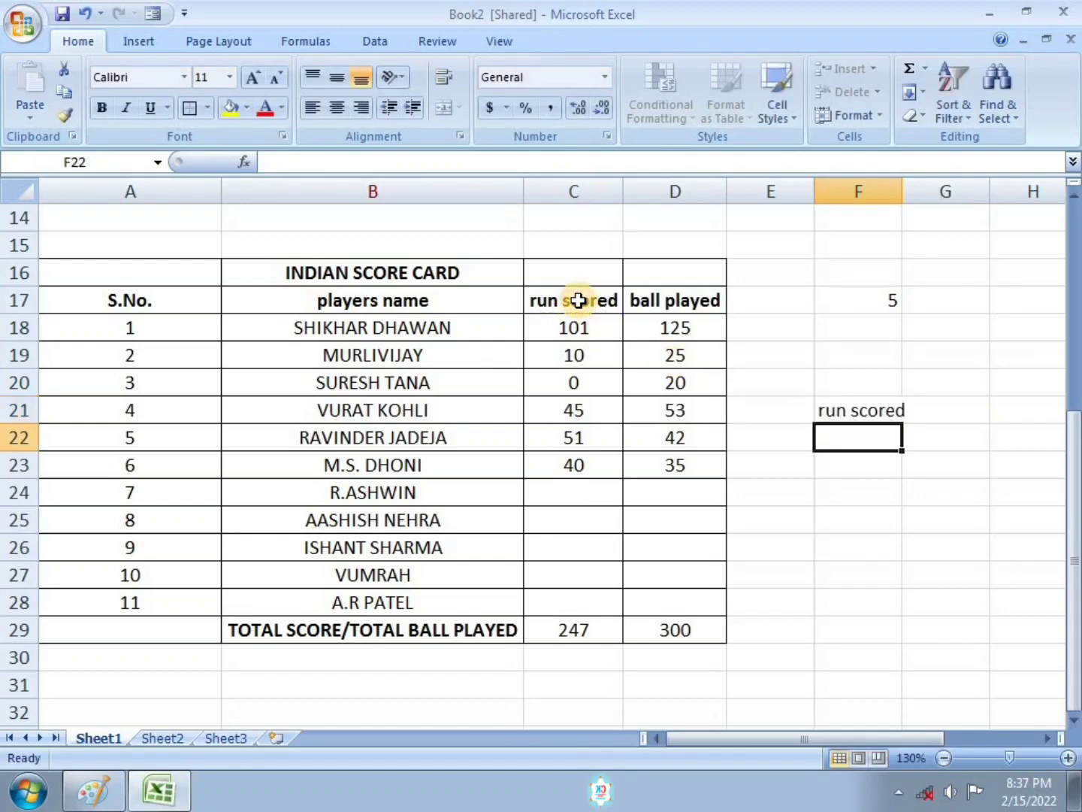
pyautogui.write('=')
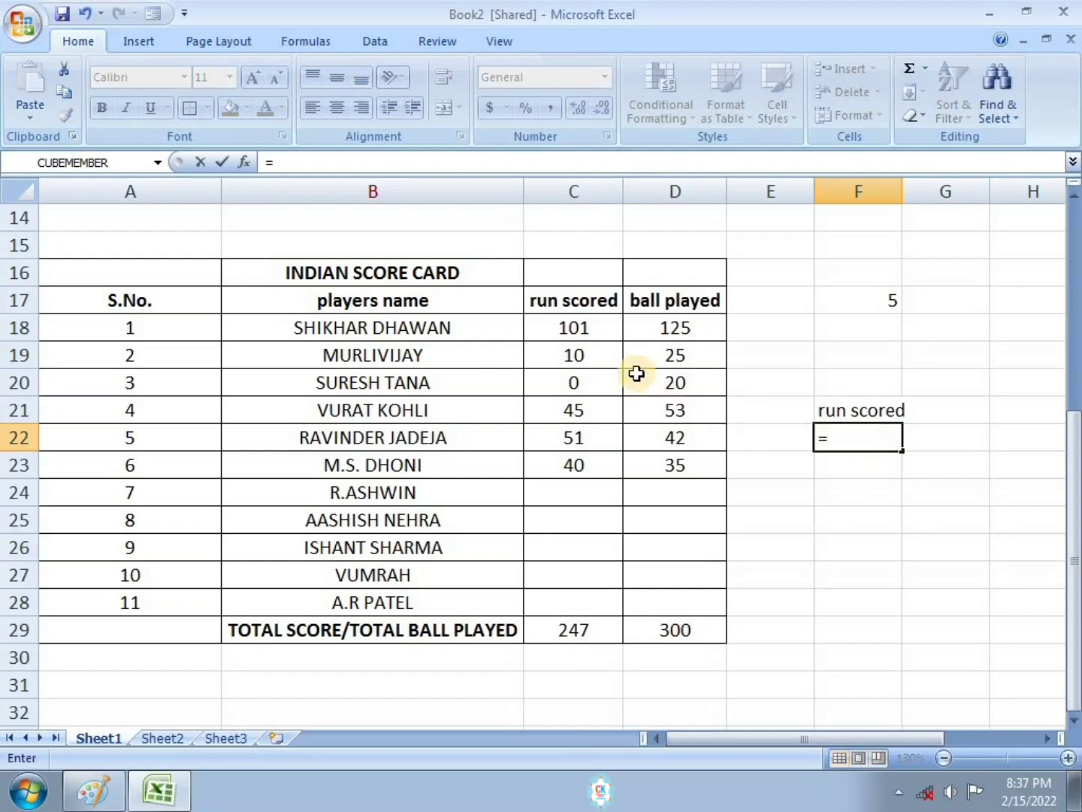
pyautogui.click(582, 328)
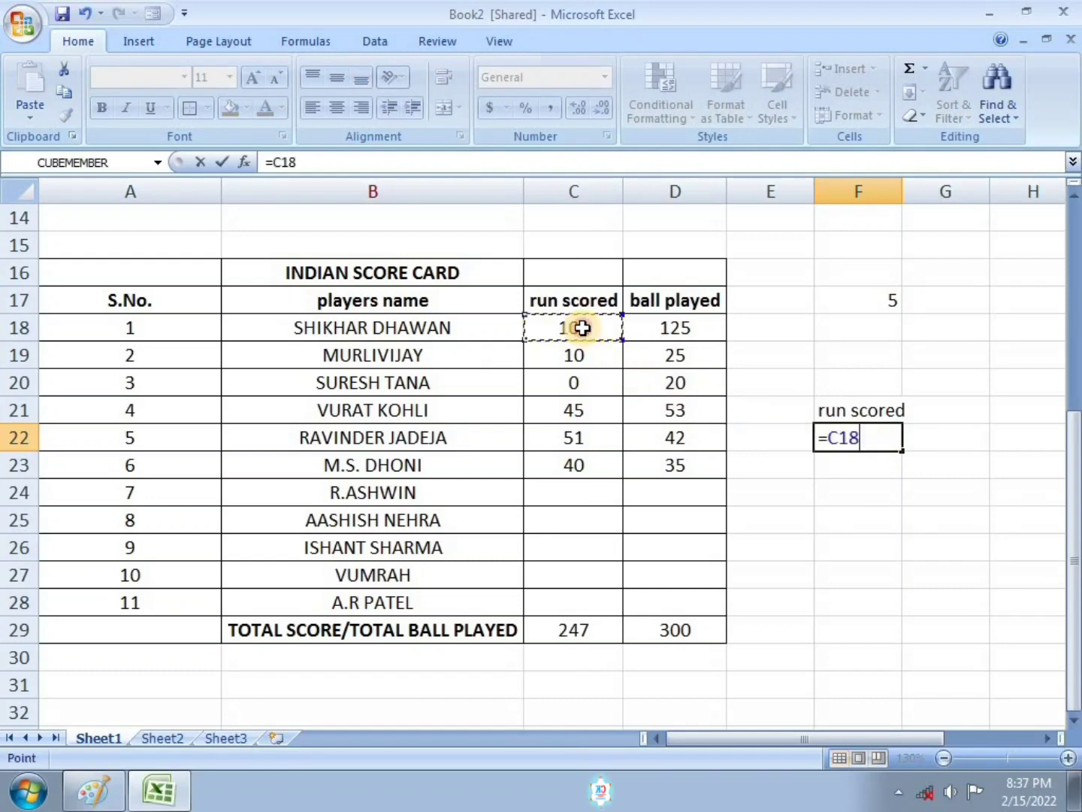
pyautogui.press('Return')
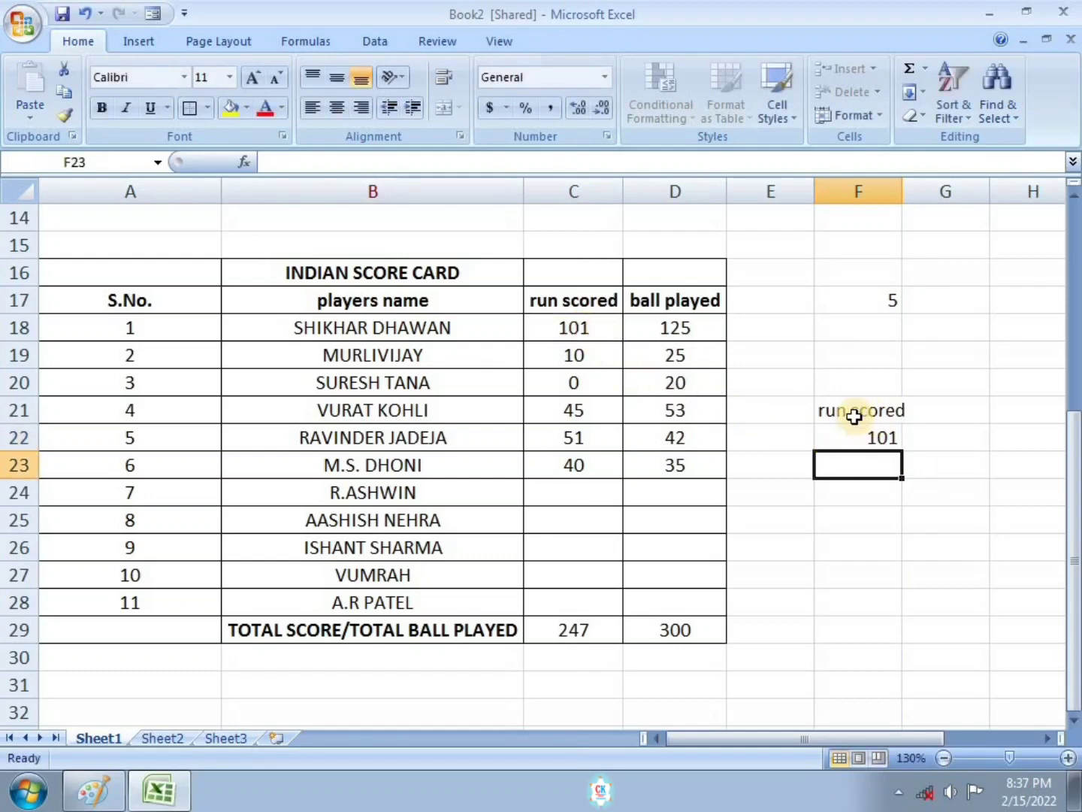
pyautogui.click(875, 519)
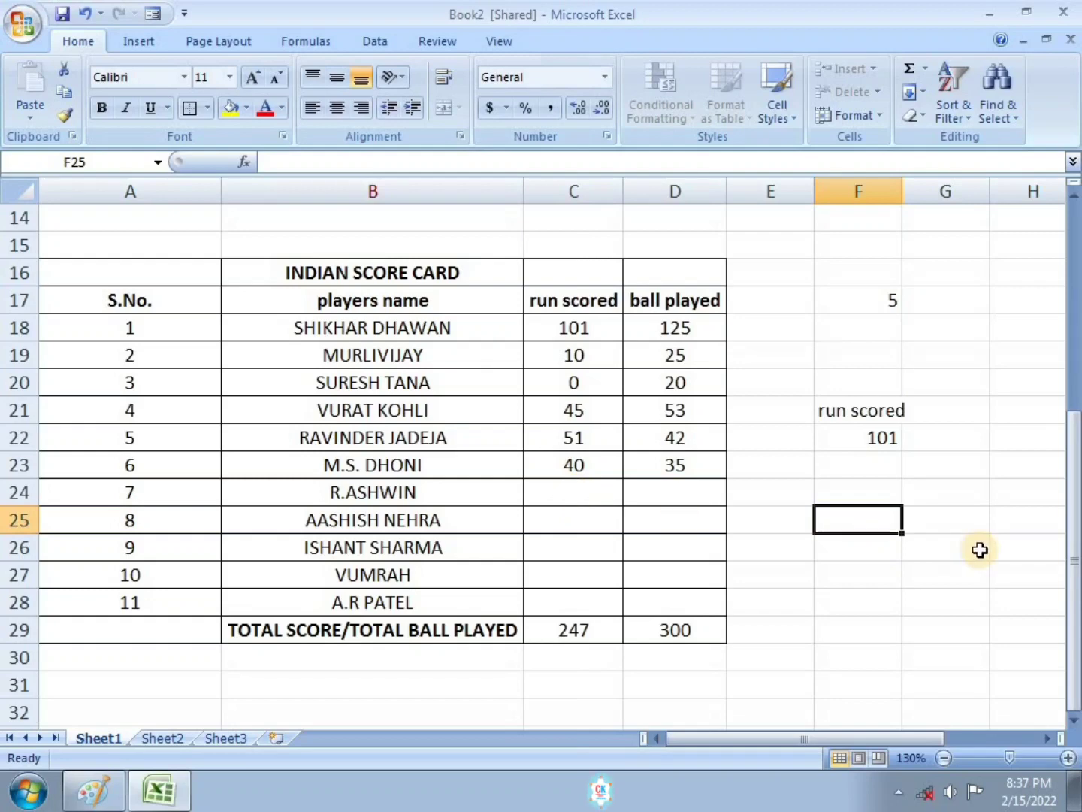
# Enter =DGET(A16:D29,B17,F21:F22) in F25 to look up the top scorer's name.
pyautogui.write('=')
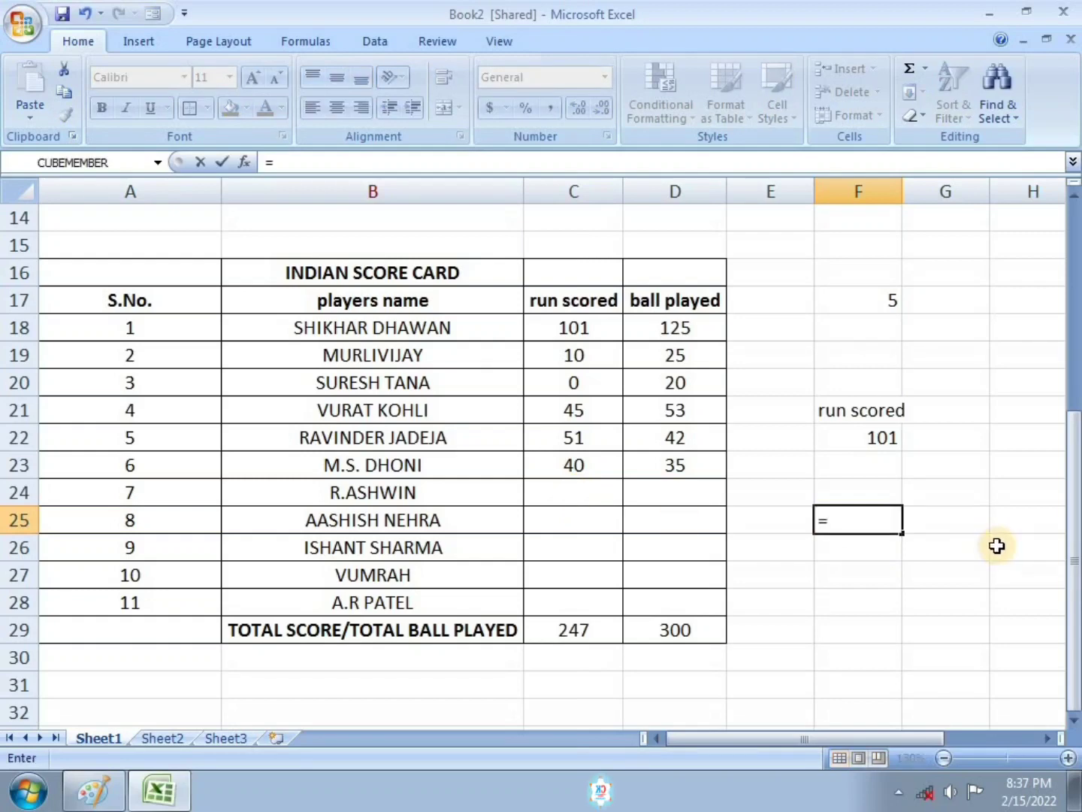
pyautogui.write('dget')
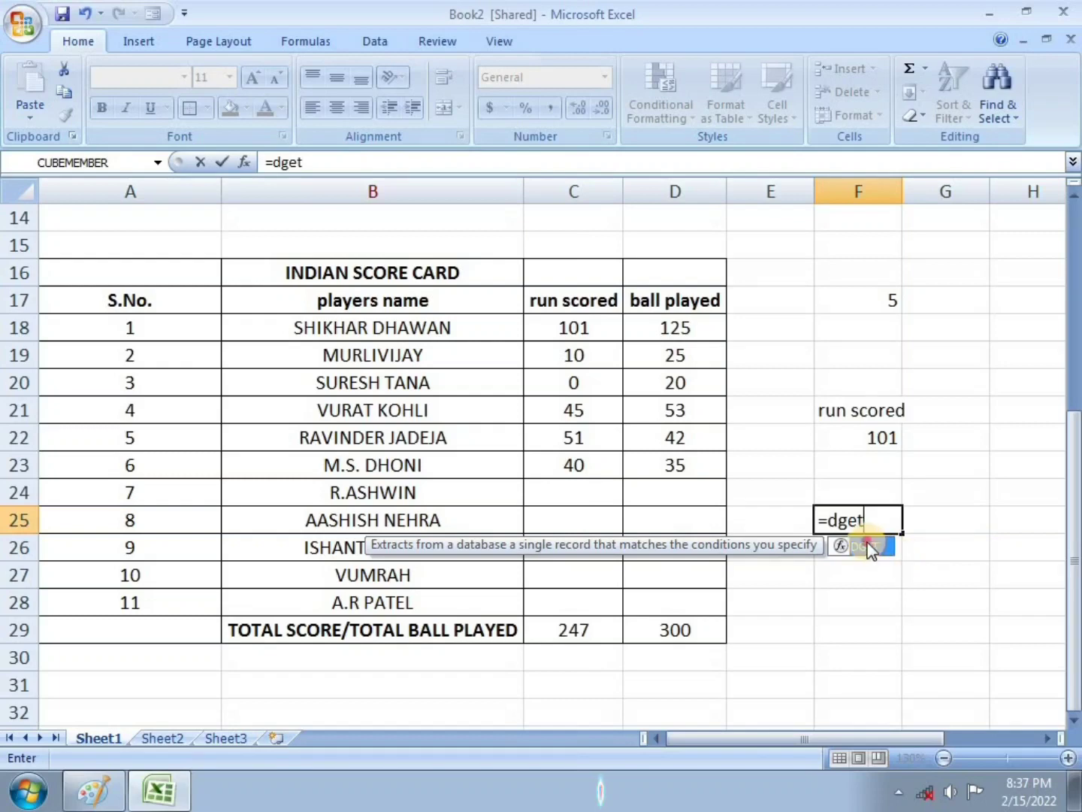
pyautogui.doubleClick(869, 547)
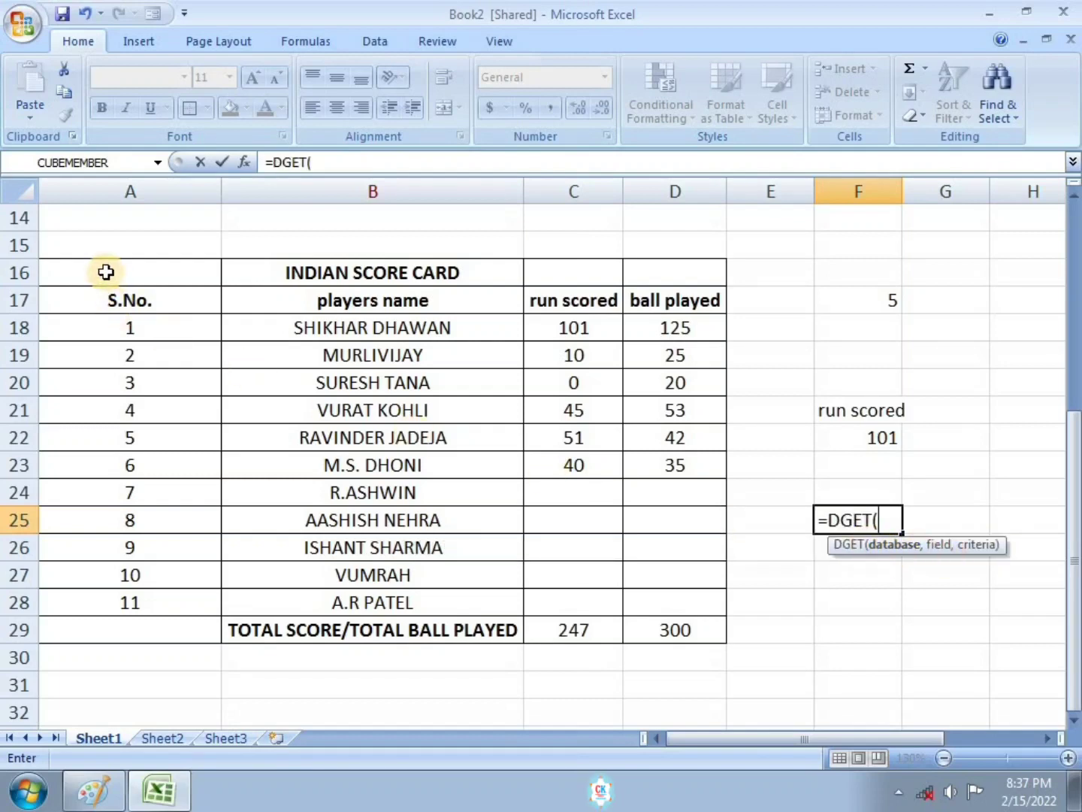
pyautogui.moveTo(104, 272); pyautogui.dragTo(667, 630)
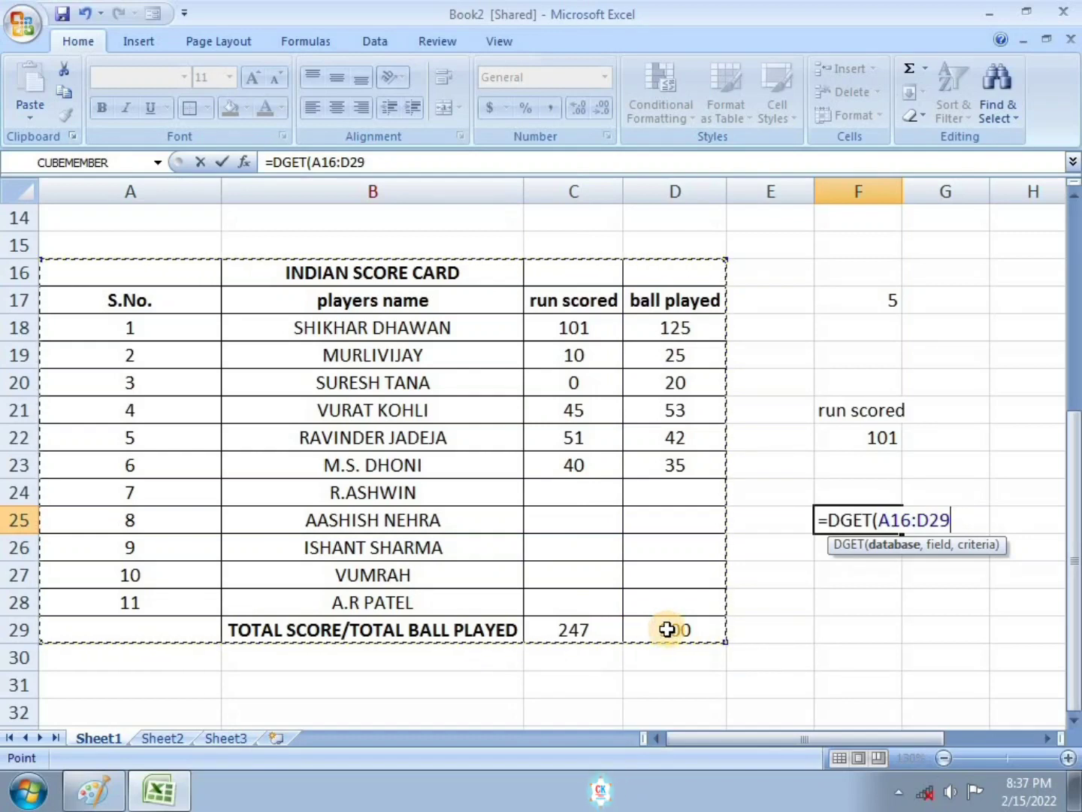
pyautogui.write(',')
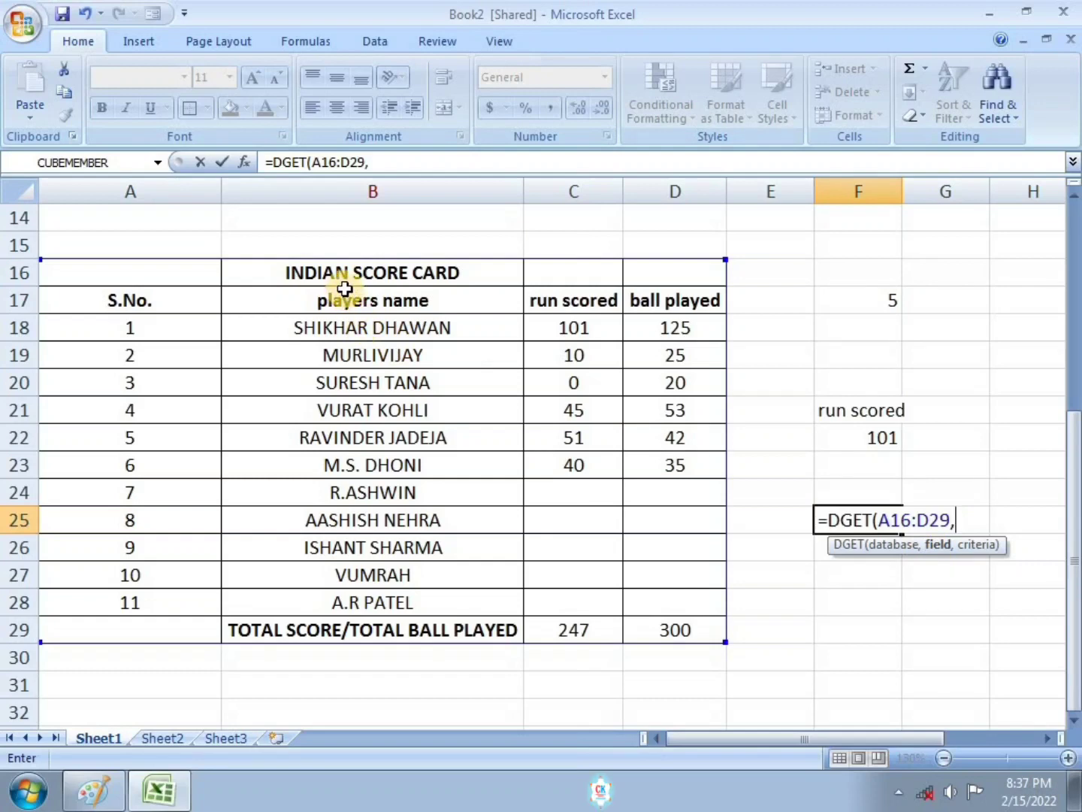
pyautogui.click(366, 299)
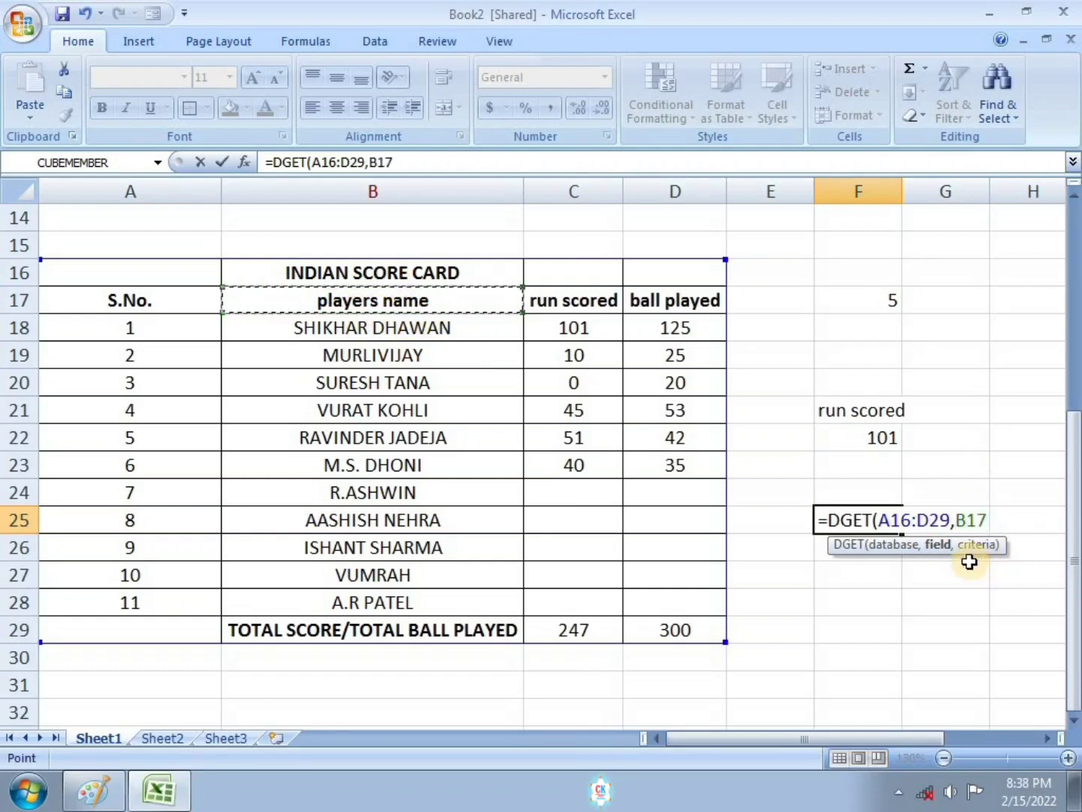
pyautogui.write(',')
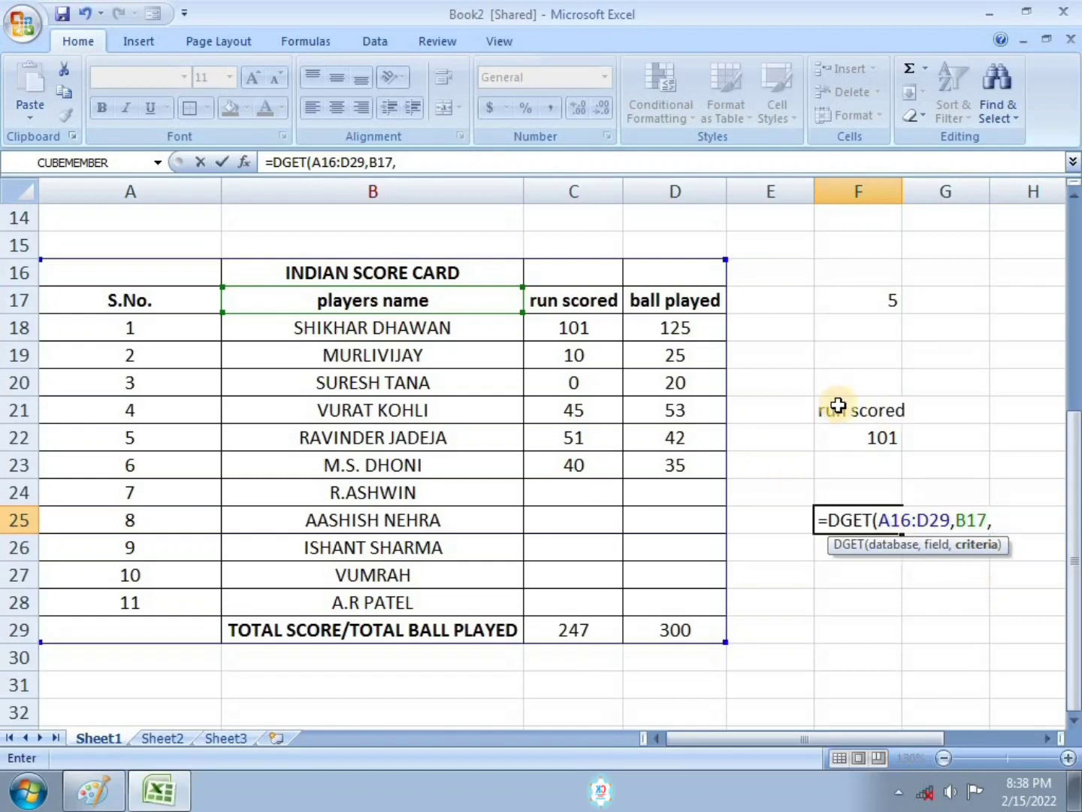
pyautogui.moveTo(838, 406); pyautogui.dragTo(847, 428)
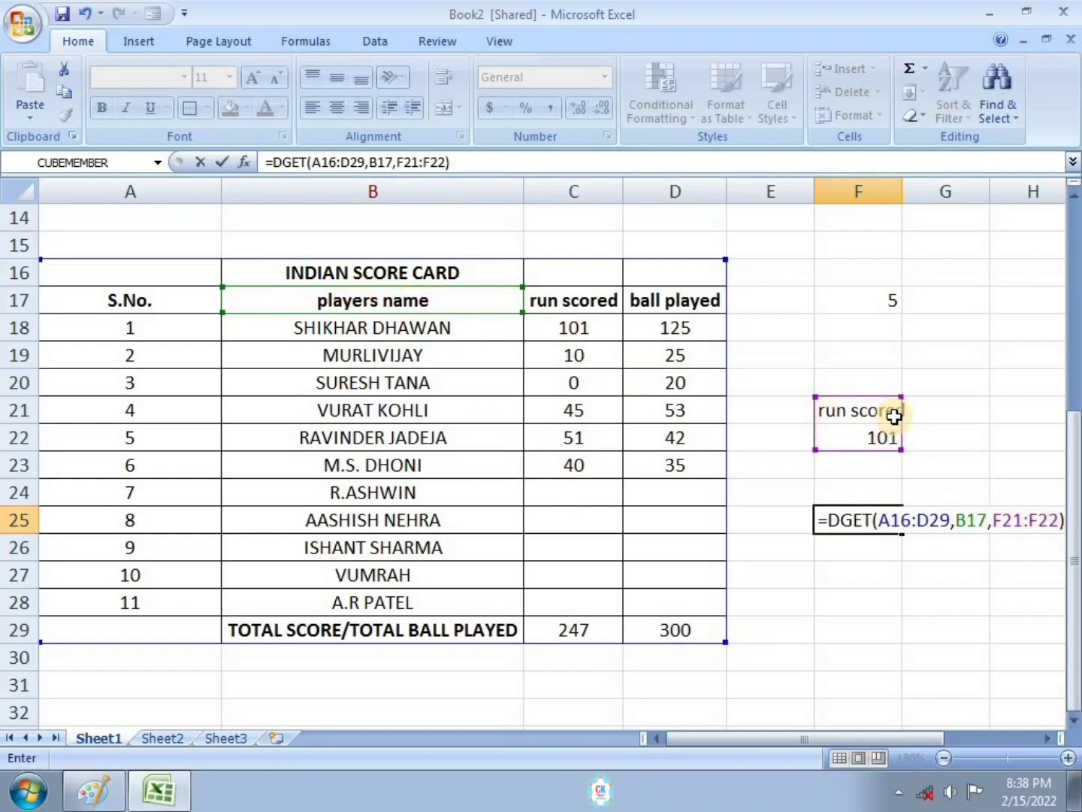
pyautogui.press('Return')
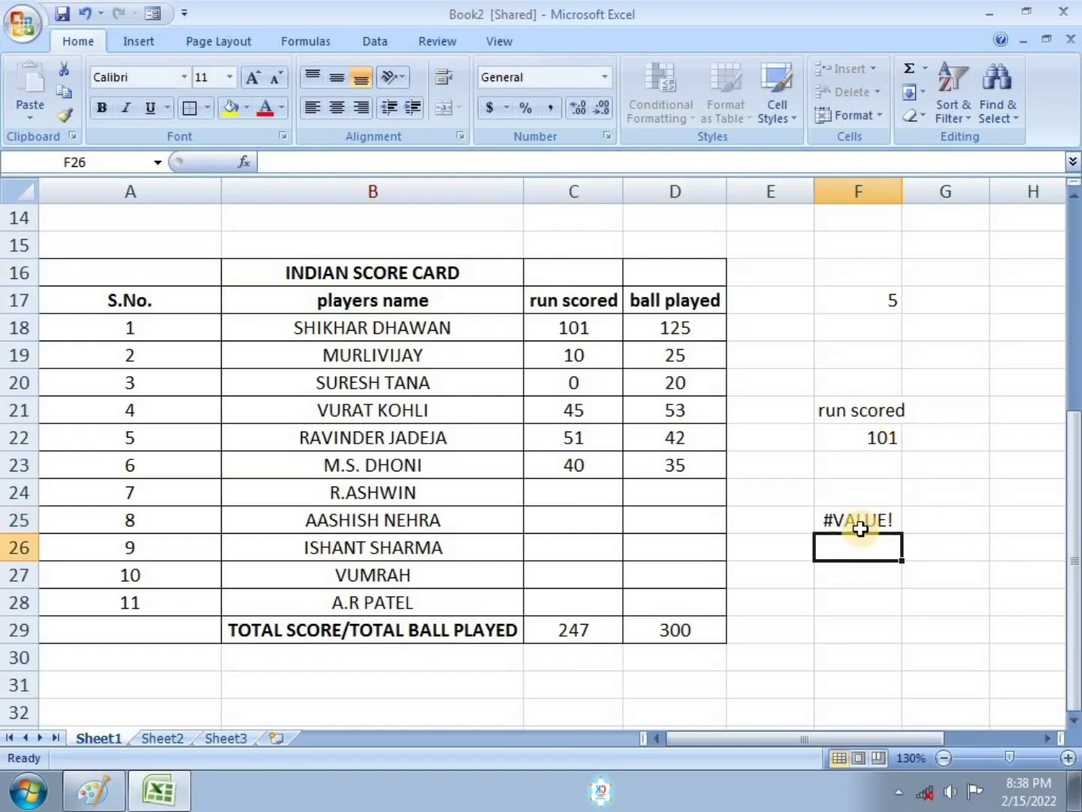
# Correct the database range to A17:D29 so F25 returns SHIKHAR DHAWAN.
pyautogui.doubleClick(858, 524)
pyautogui.press('BackSpace')
pyautogui.write('7:D29,B17,F21:F22)')
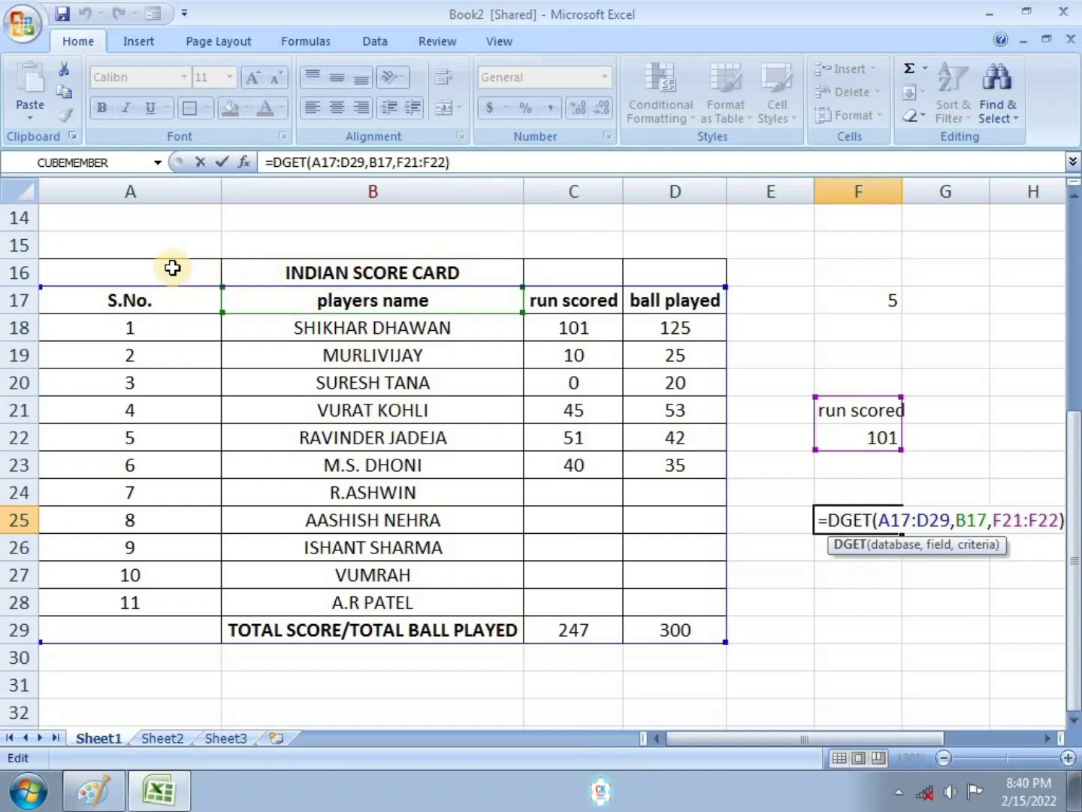
pyautogui.moveTo(426, 286); pyautogui.dragTo(495, 345)
pyautogui.press('Return')
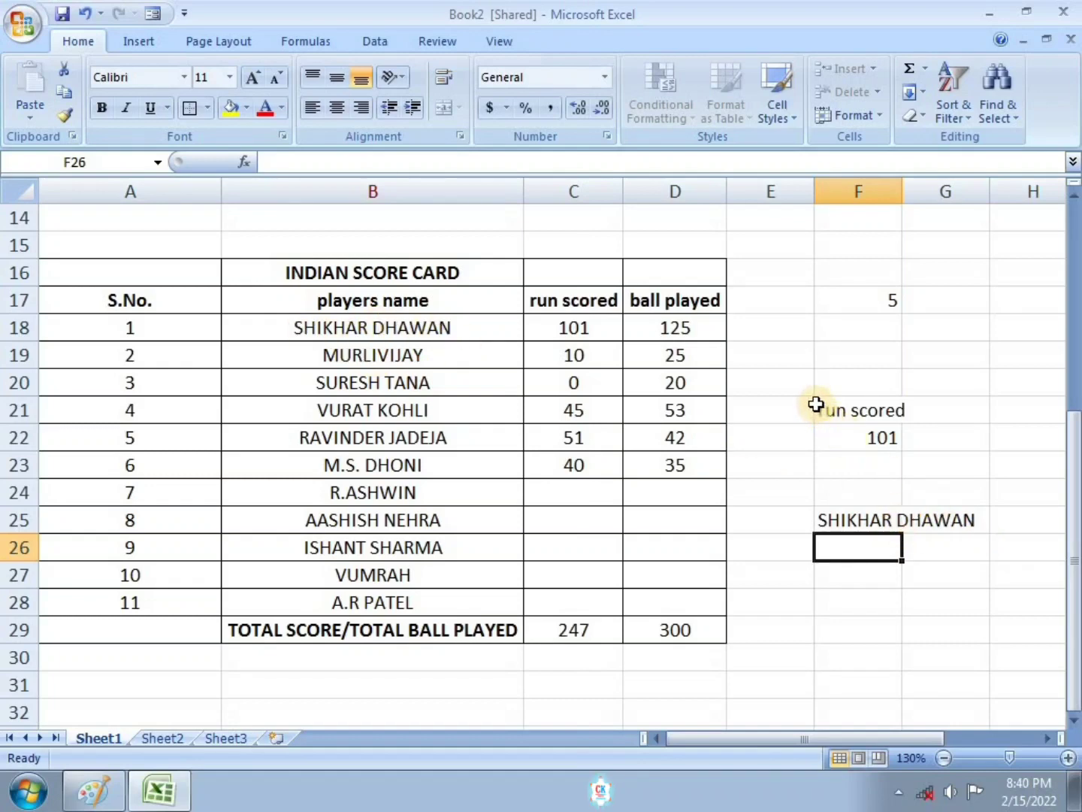
pyautogui.moveTo(816, 405); pyautogui.dragTo(959, 536)
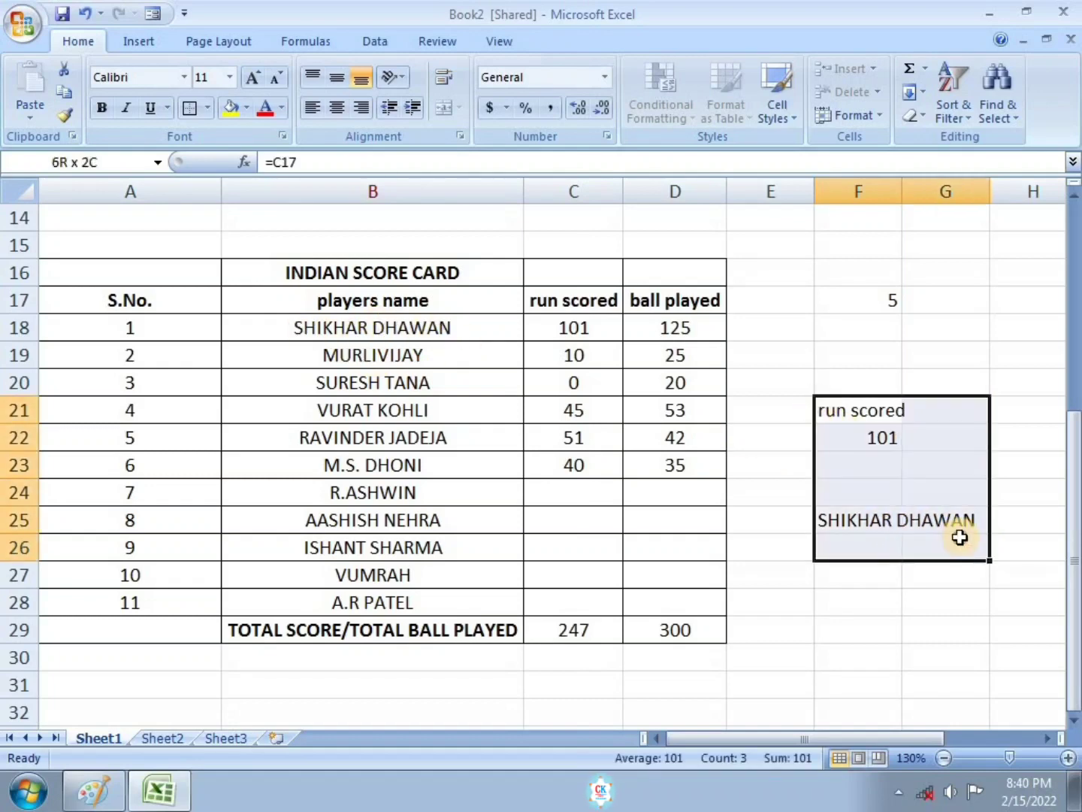
# Border the F21:G26 results block, then mark the Highest and Lowest Scored Player lines red in Paint.
pyautogui.click(187, 112)
pyautogui.click(863, 726)
pyautogui.click(109, 773)
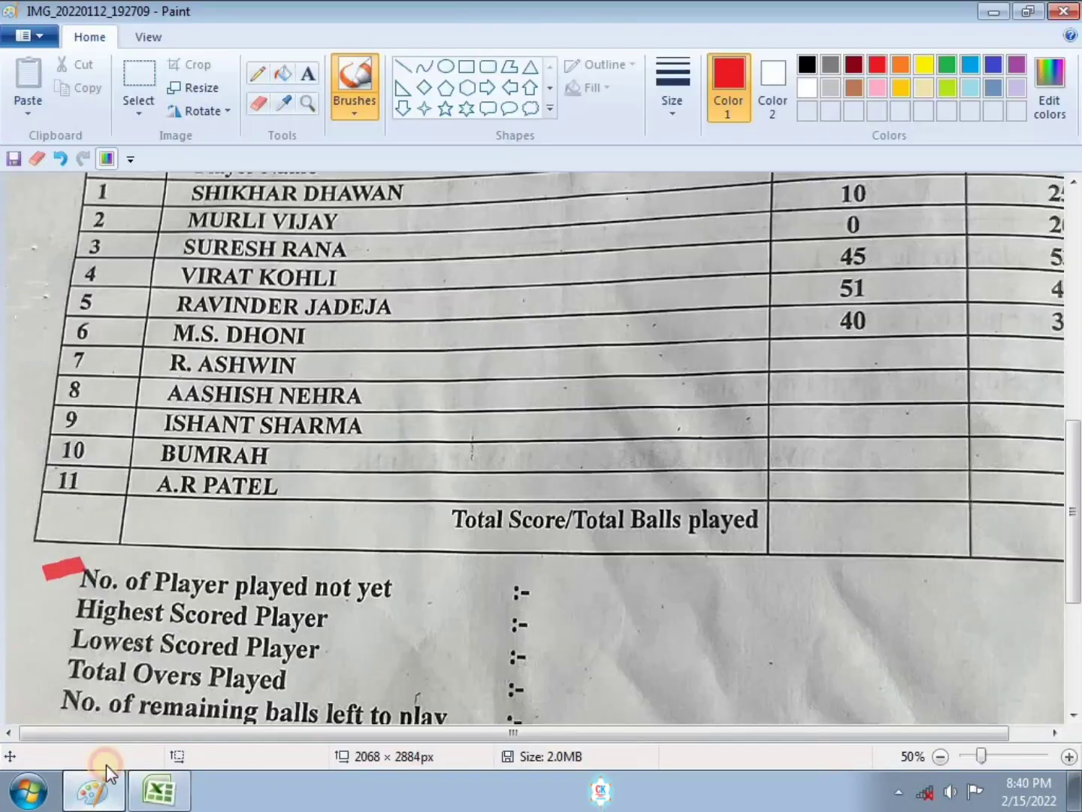
pyautogui.click(70, 596)
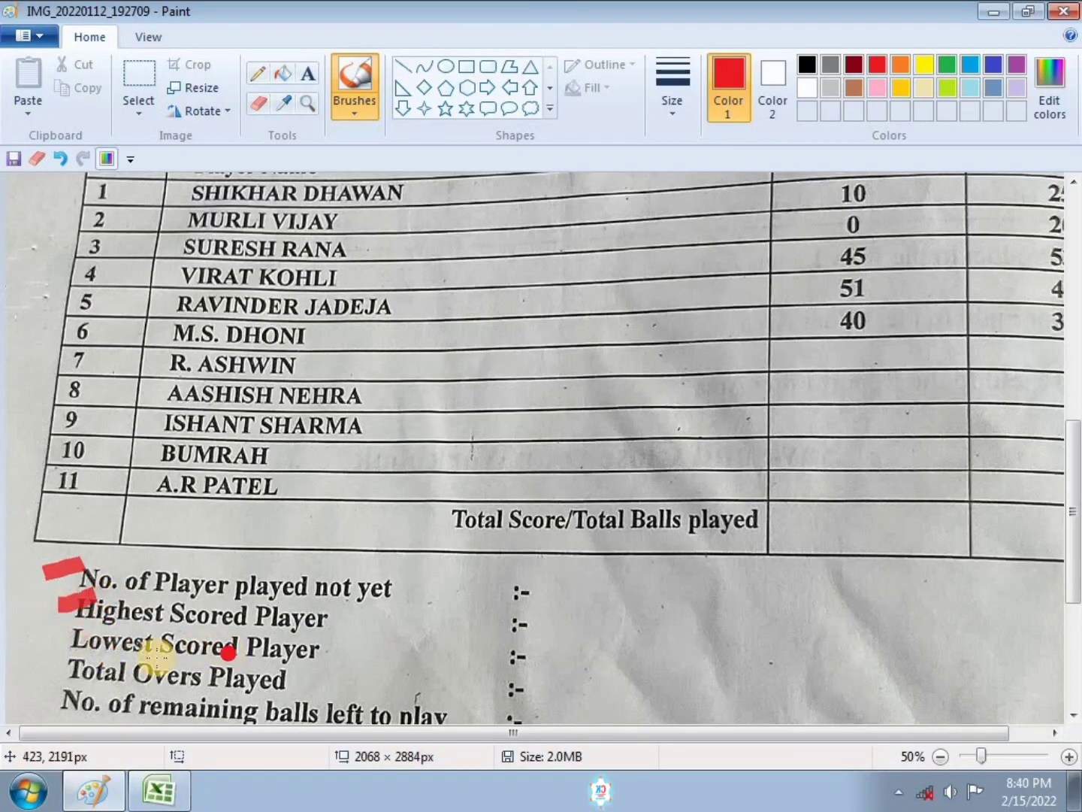
pyautogui.moveTo(47, 649); pyautogui.dragTo(90, 630)
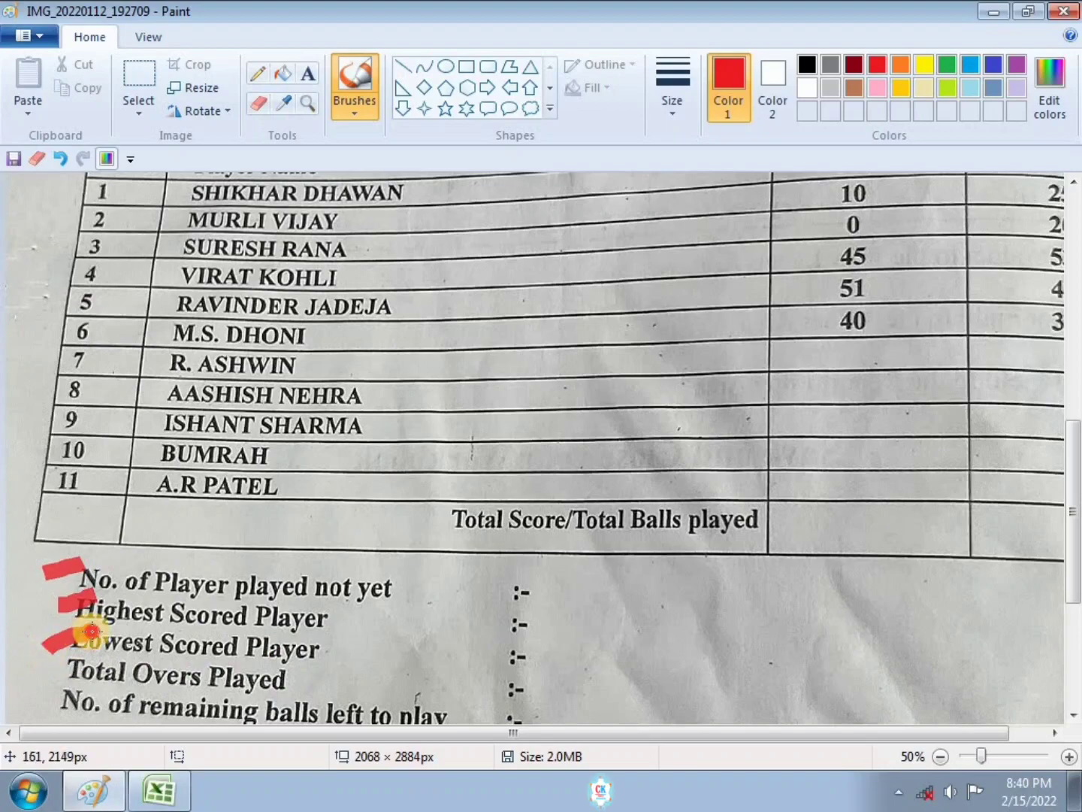
# Build the criteria in F28:F29: =C17 for the run scored heading and =C20 giving 0.
pyautogui.click(148, 796)
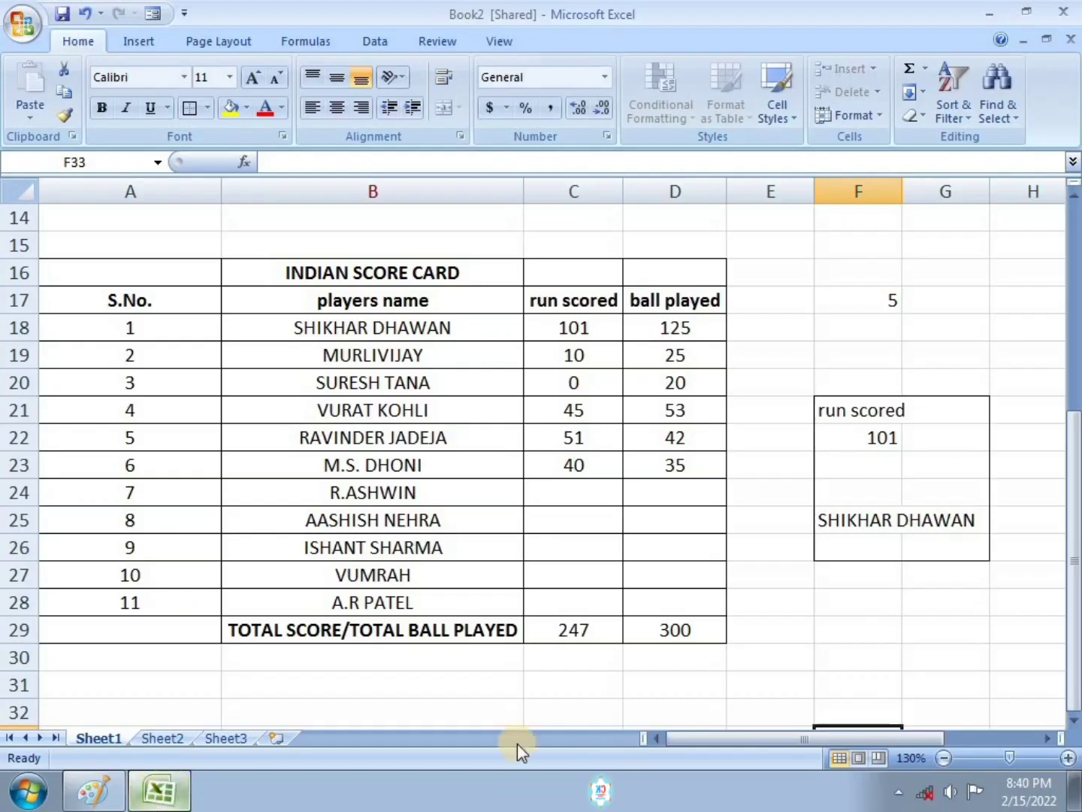
pyautogui.scroll(-1, 940, 601)
pyautogui.click(875, 523)
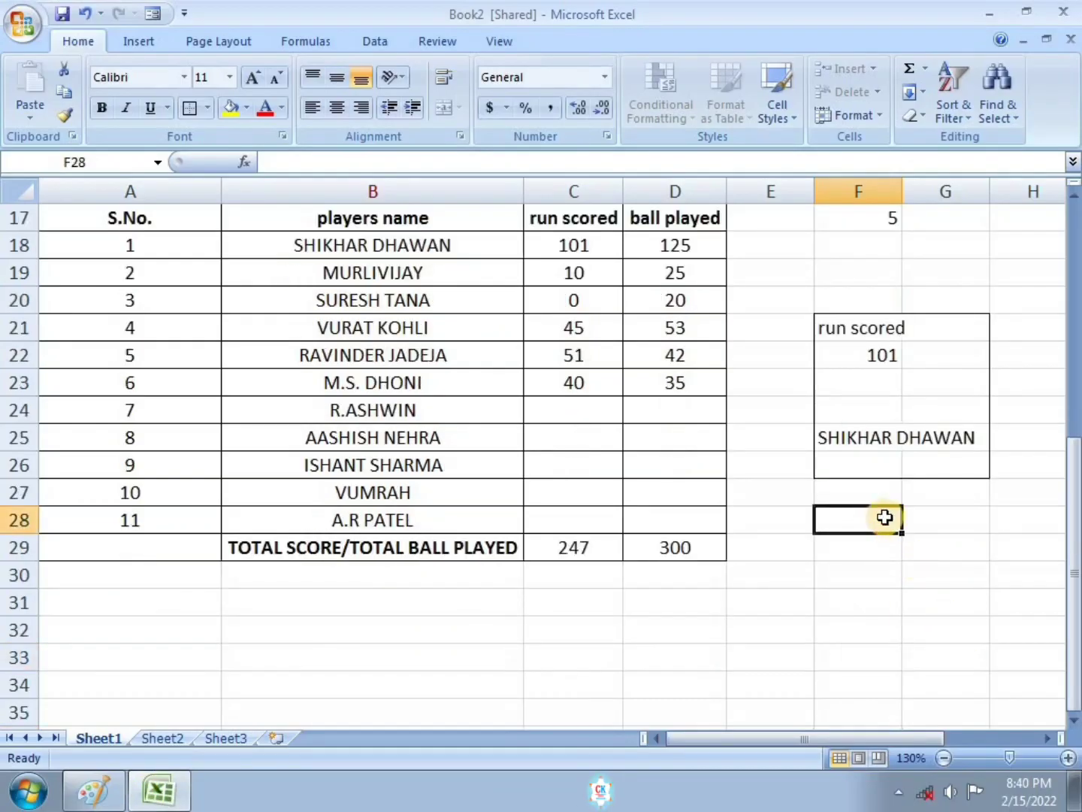
pyautogui.write('=')
pyautogui.click(880, 523)
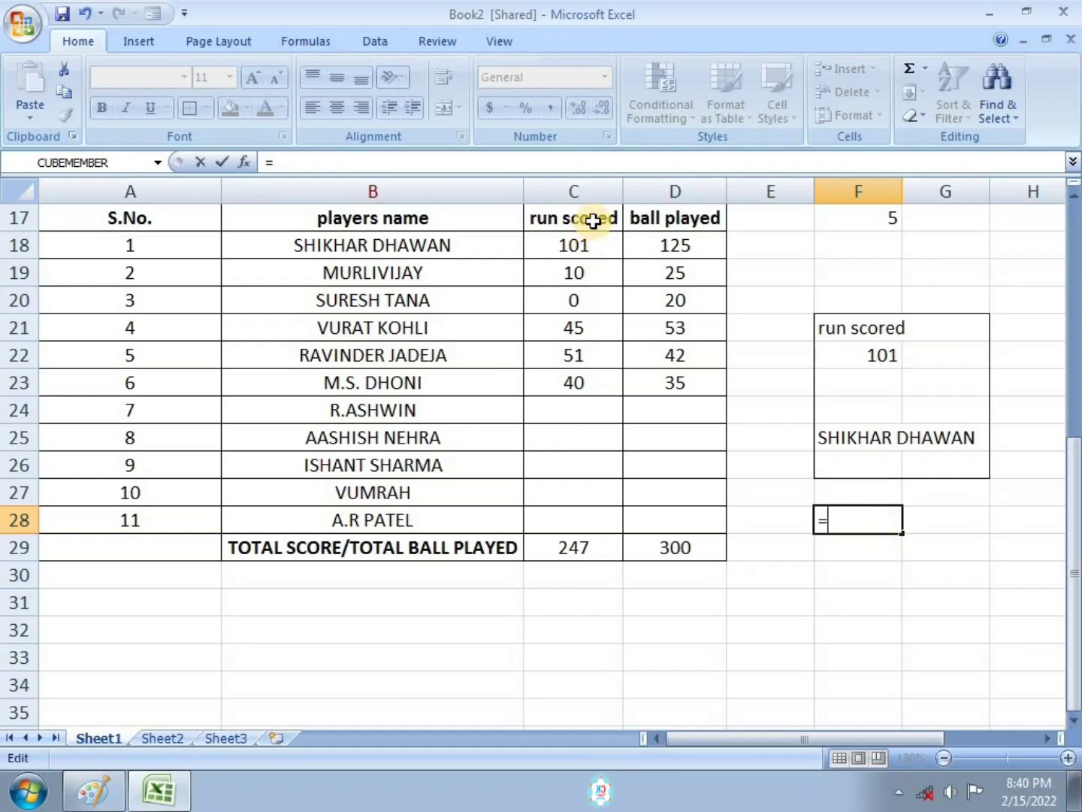
pyautogui.click(592, 220)
pyautogui.press('Return')
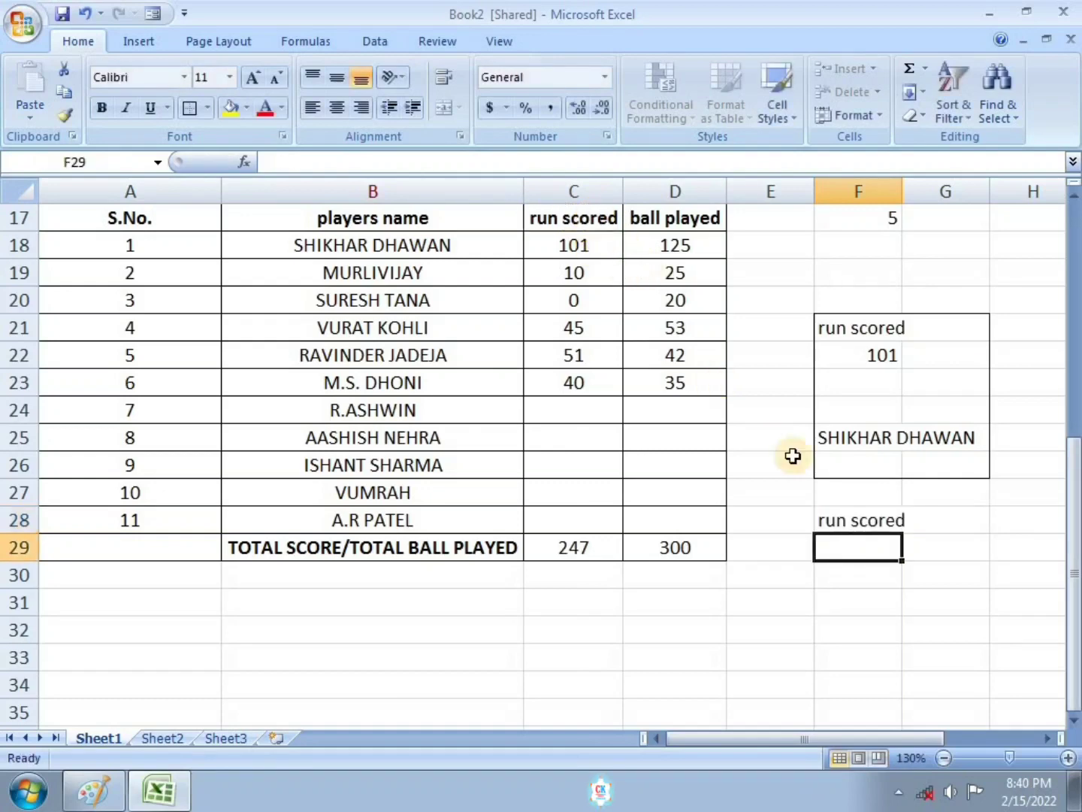
pyautogui.write('=')
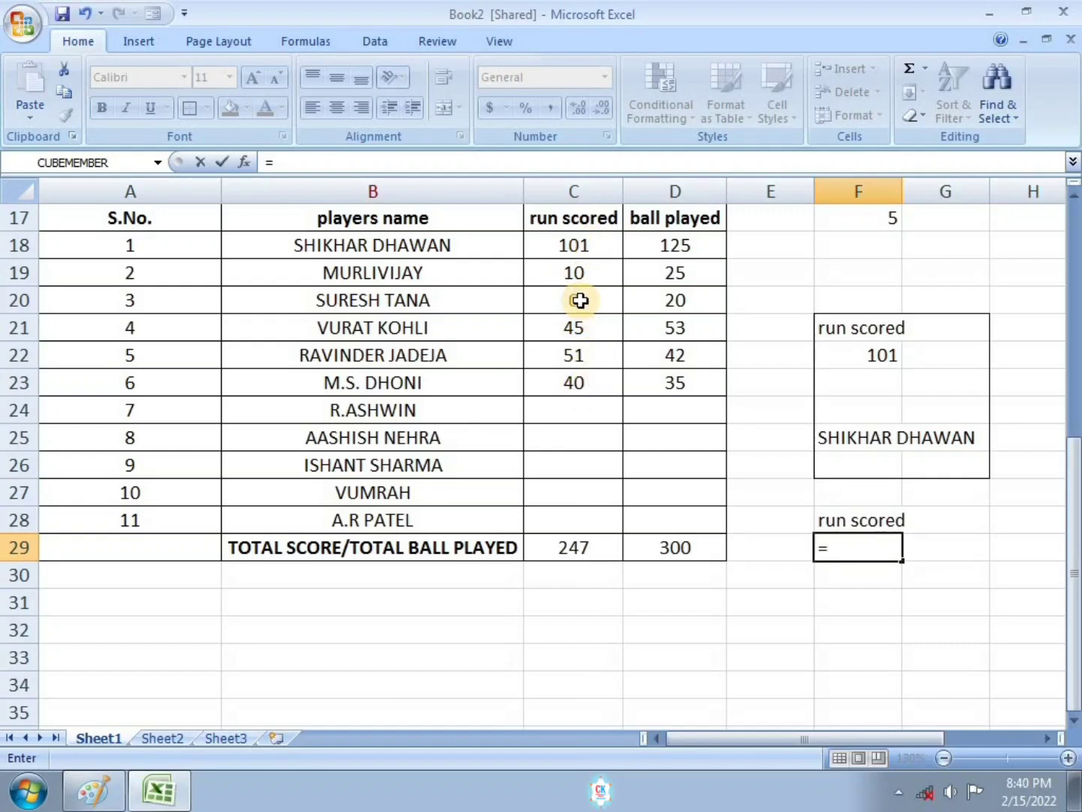
pyautogui.press('Return')
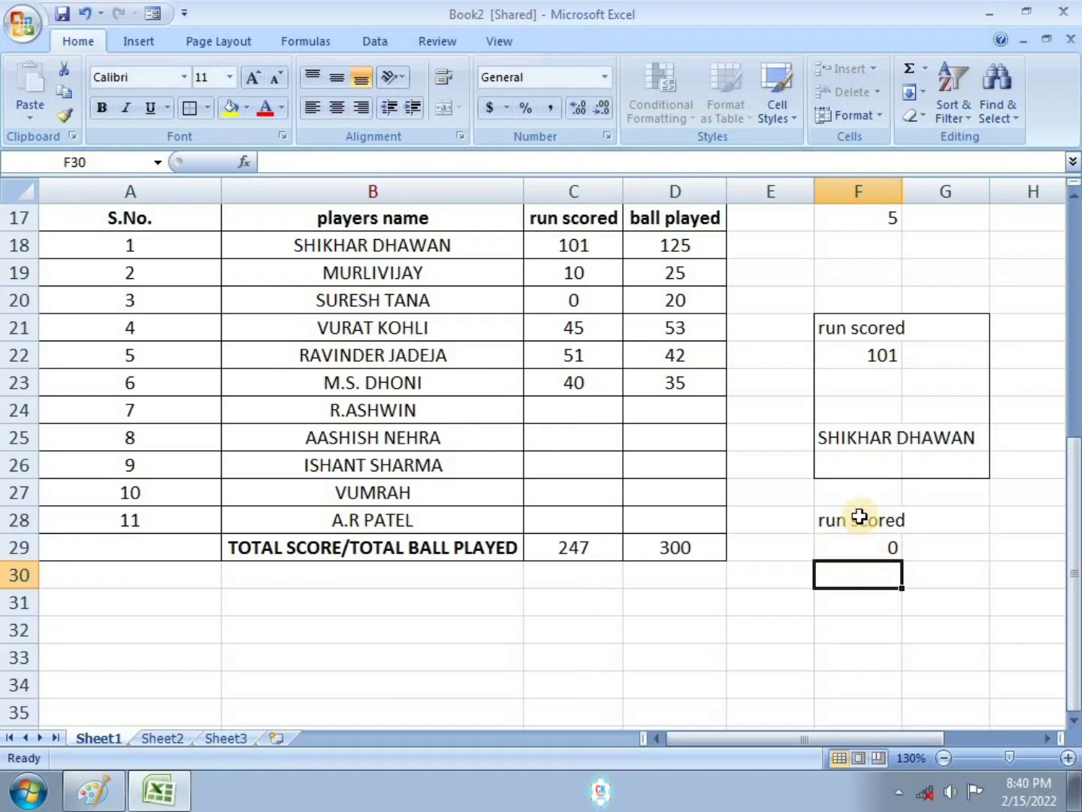
pyautogui.click(868, 613)
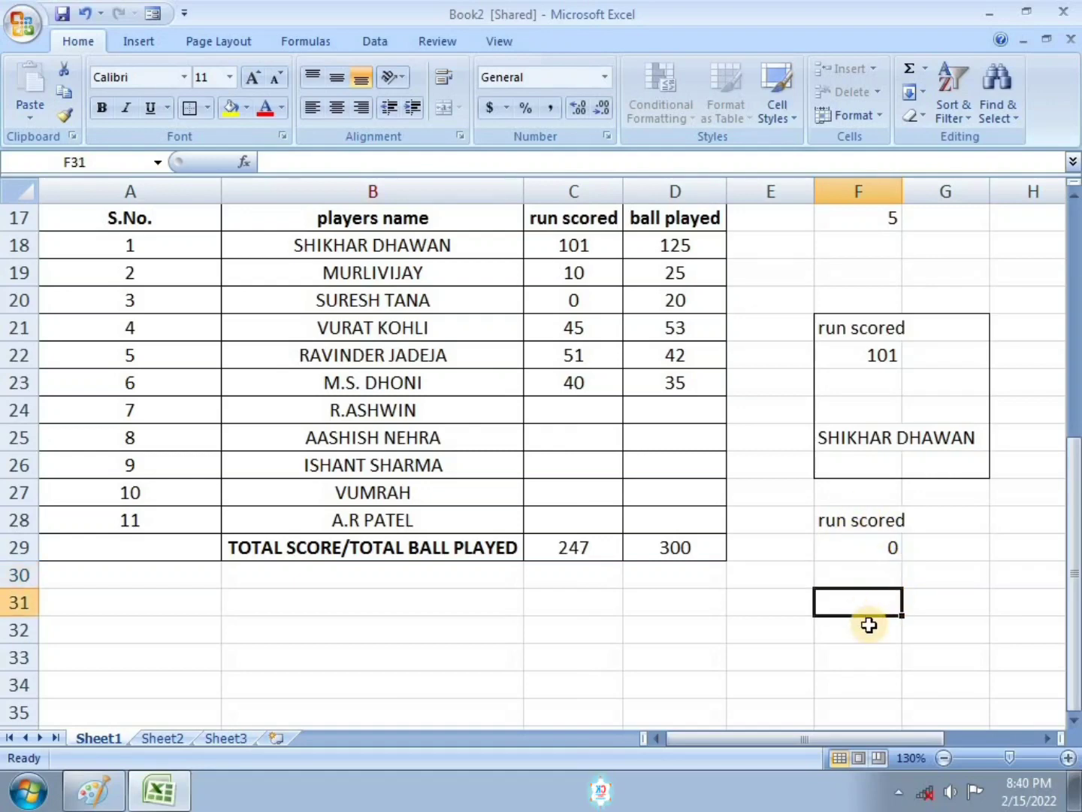
pyautogui.write('=')
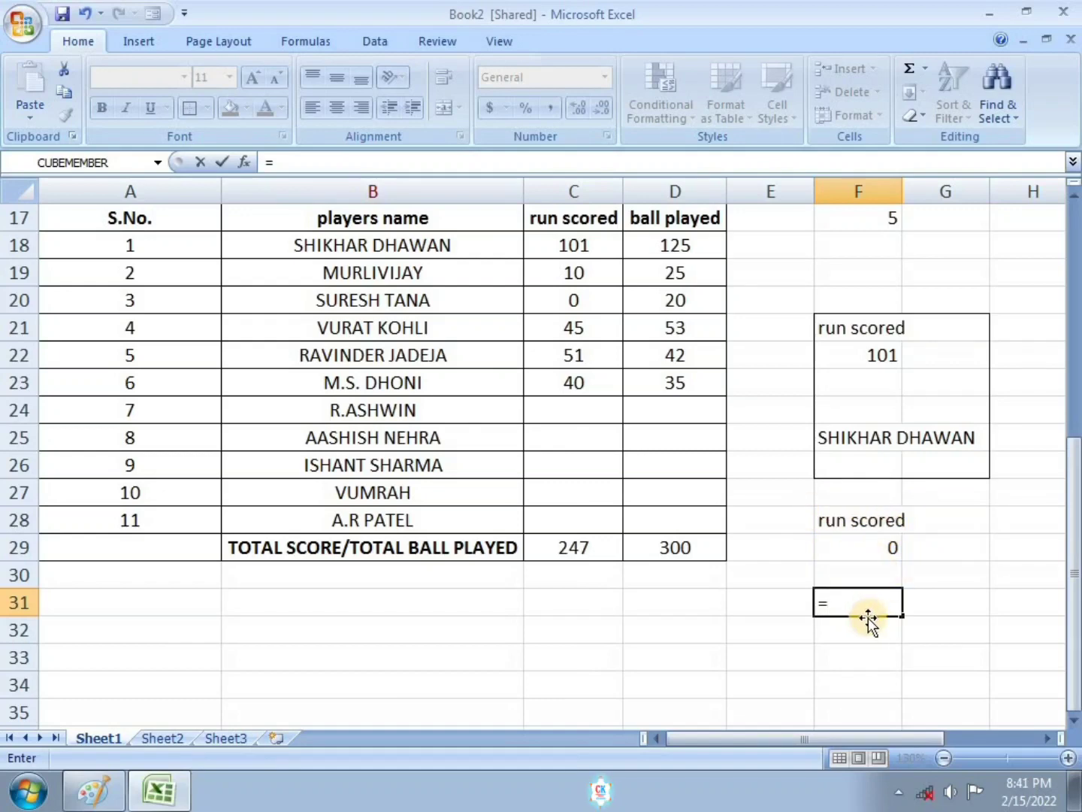
pyautogui.write('dget')
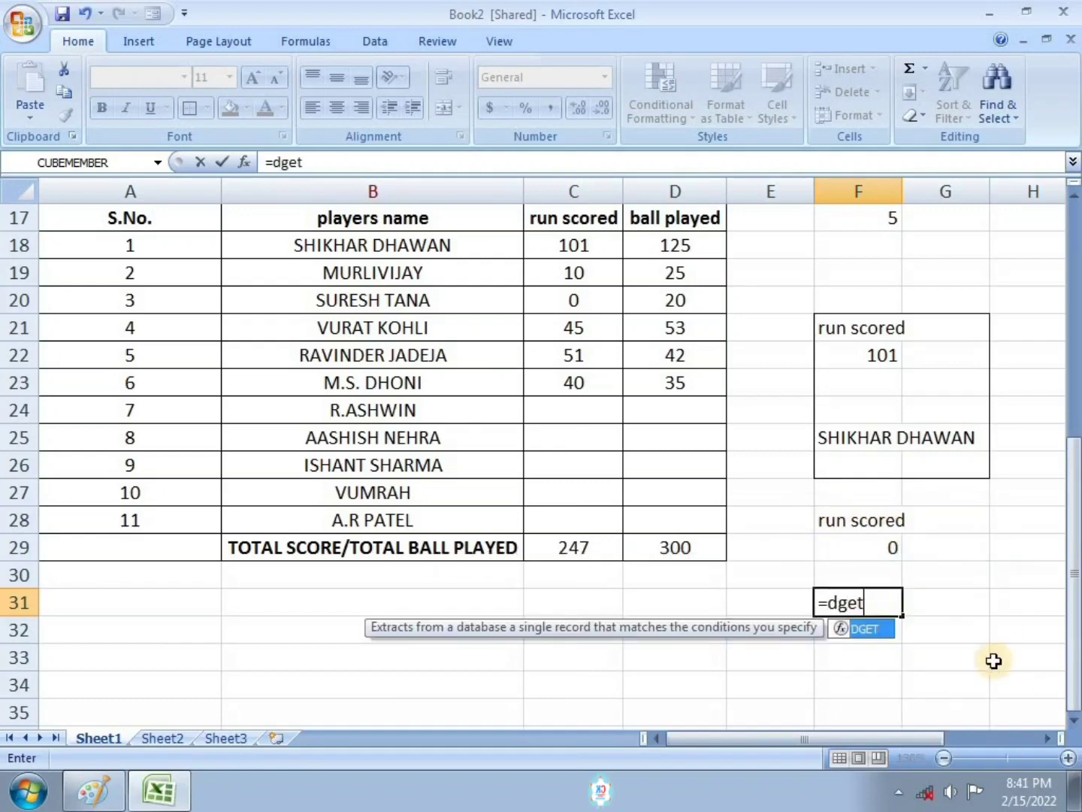
pyautogui.doubleClick(862, 631)
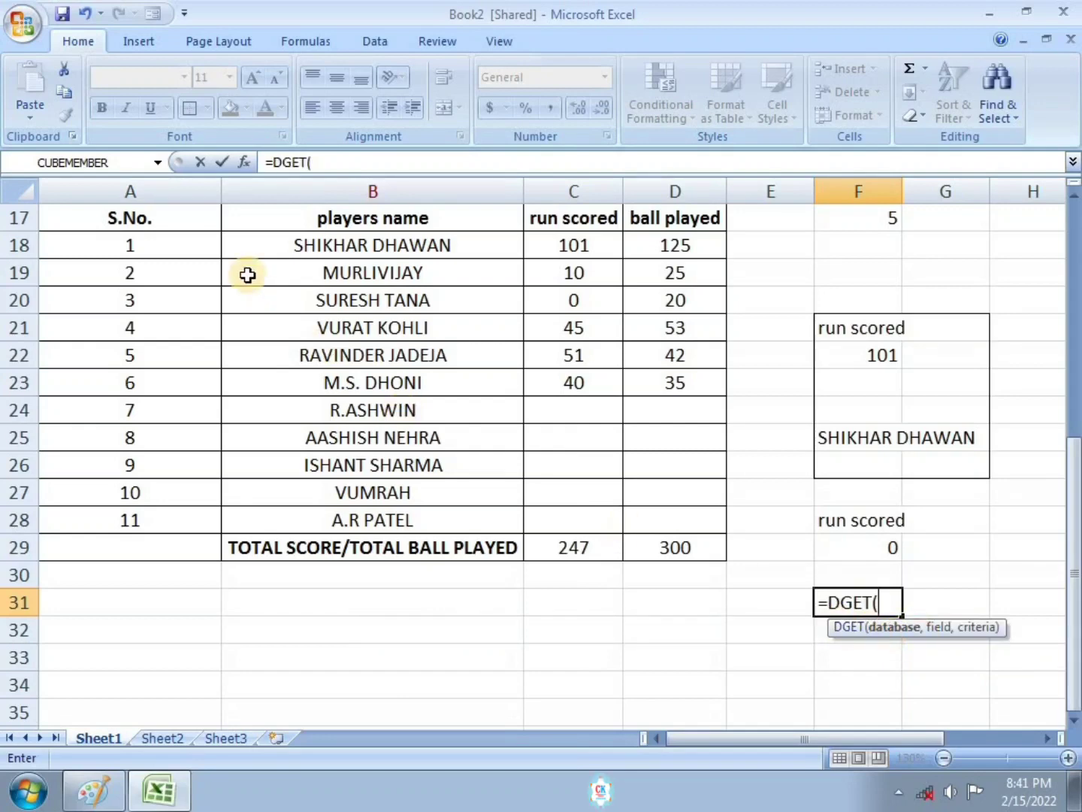
pyautogui.moveTo(150, 218); pyautogui.dragTo(613, 487)
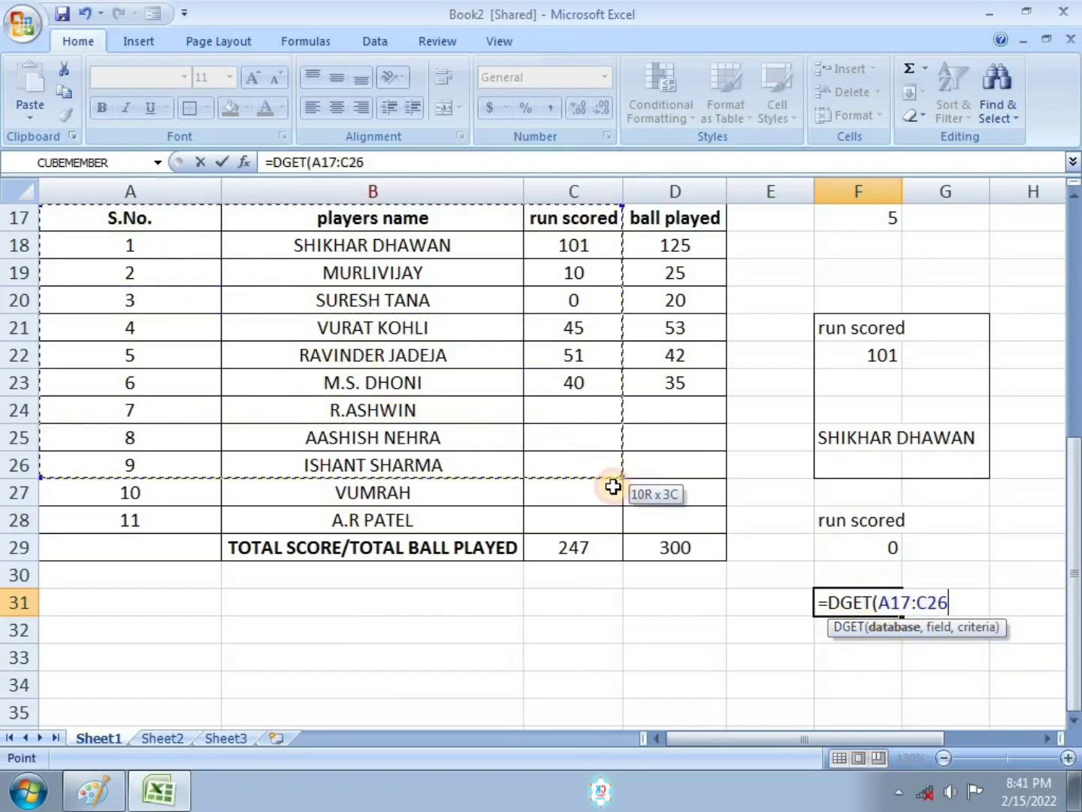
pyautogui.moveTo(612, 486); pyautogui.dragTo(671, 526)
pyautogui.write(',')
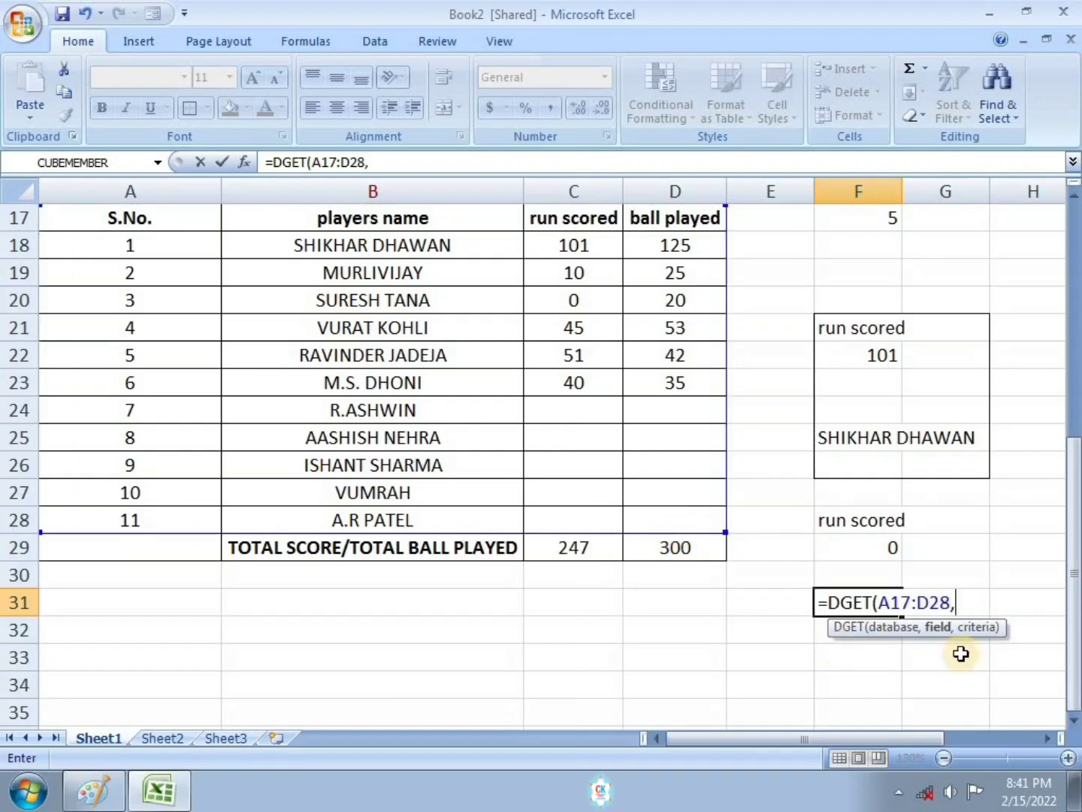
pyautogui.click(364, 220)
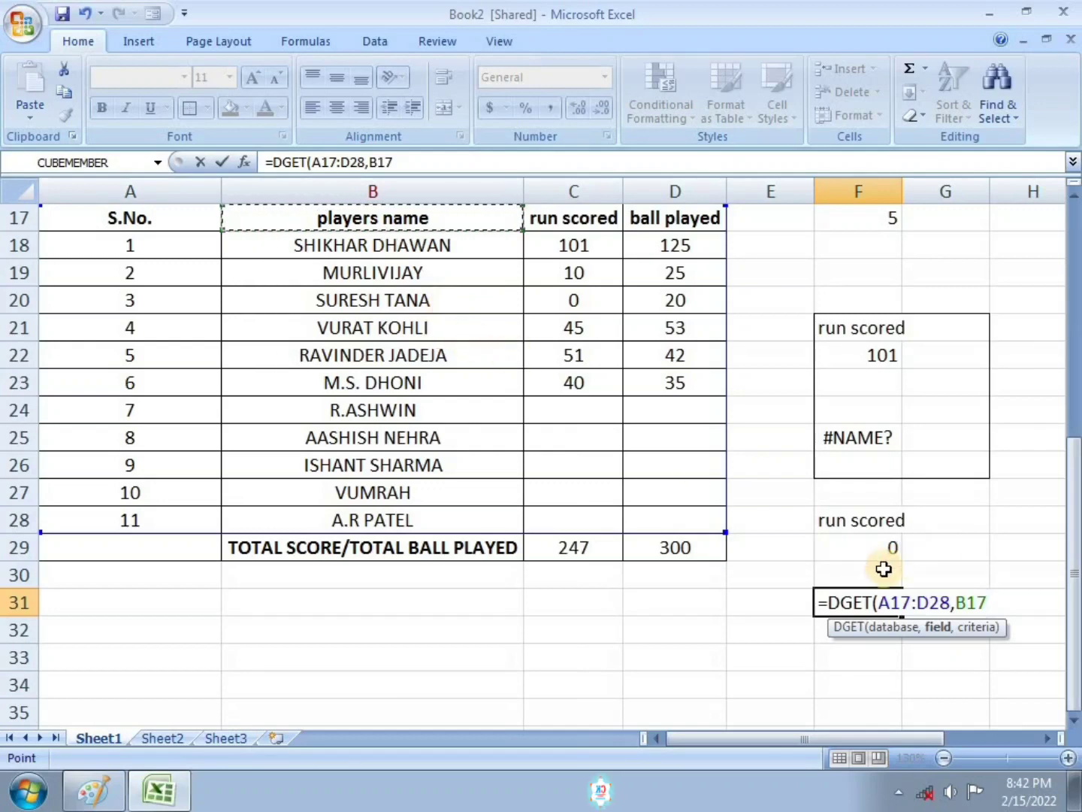
pyautogui.write(',')
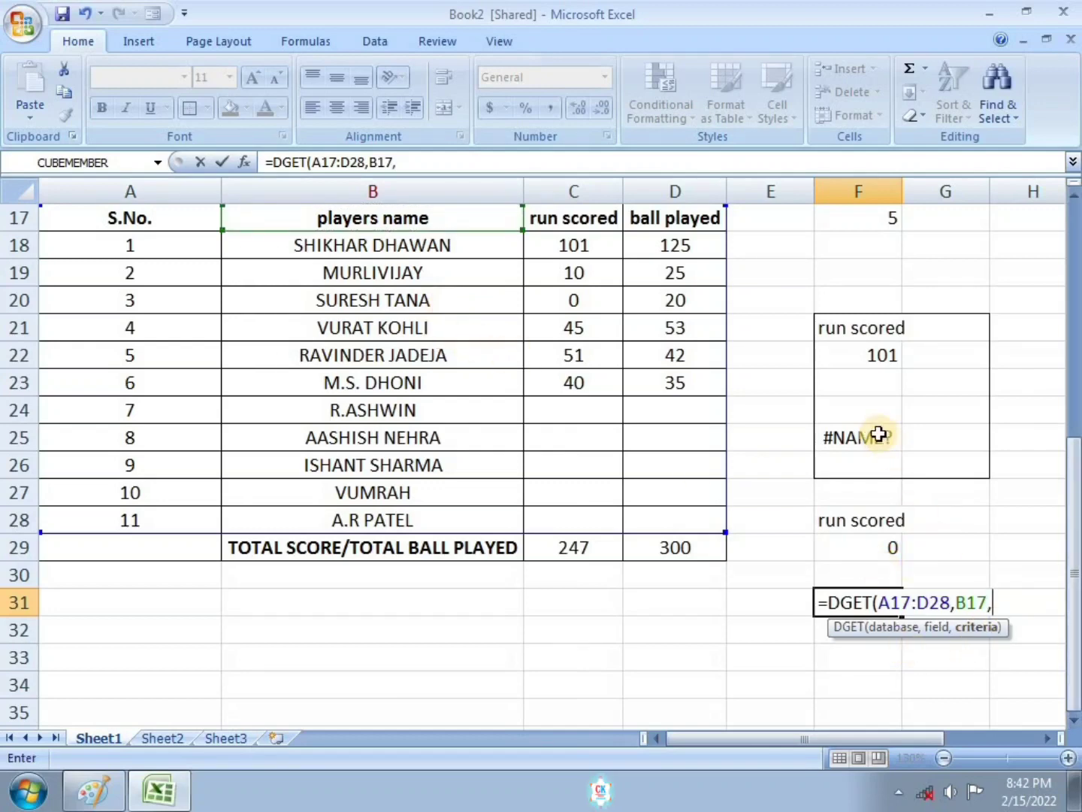
pyautogui.moveTo(869, 508); pyautogui.dragTo(895, 537)
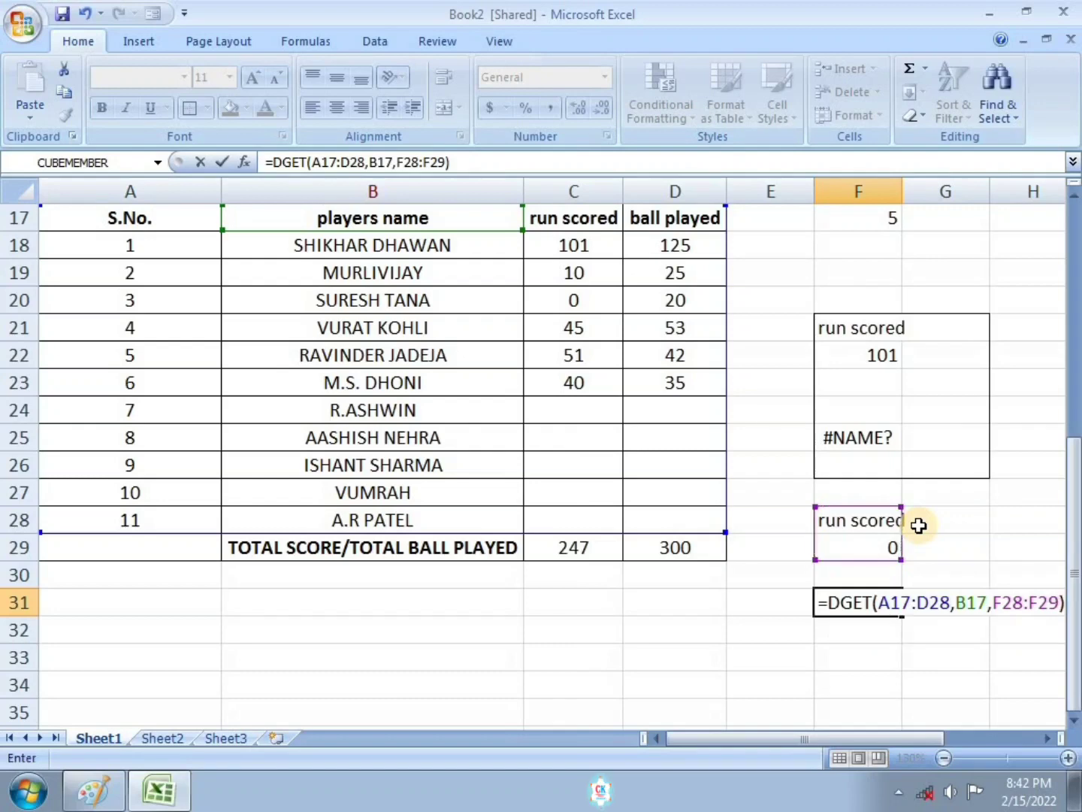
pyautogui.press('Return')
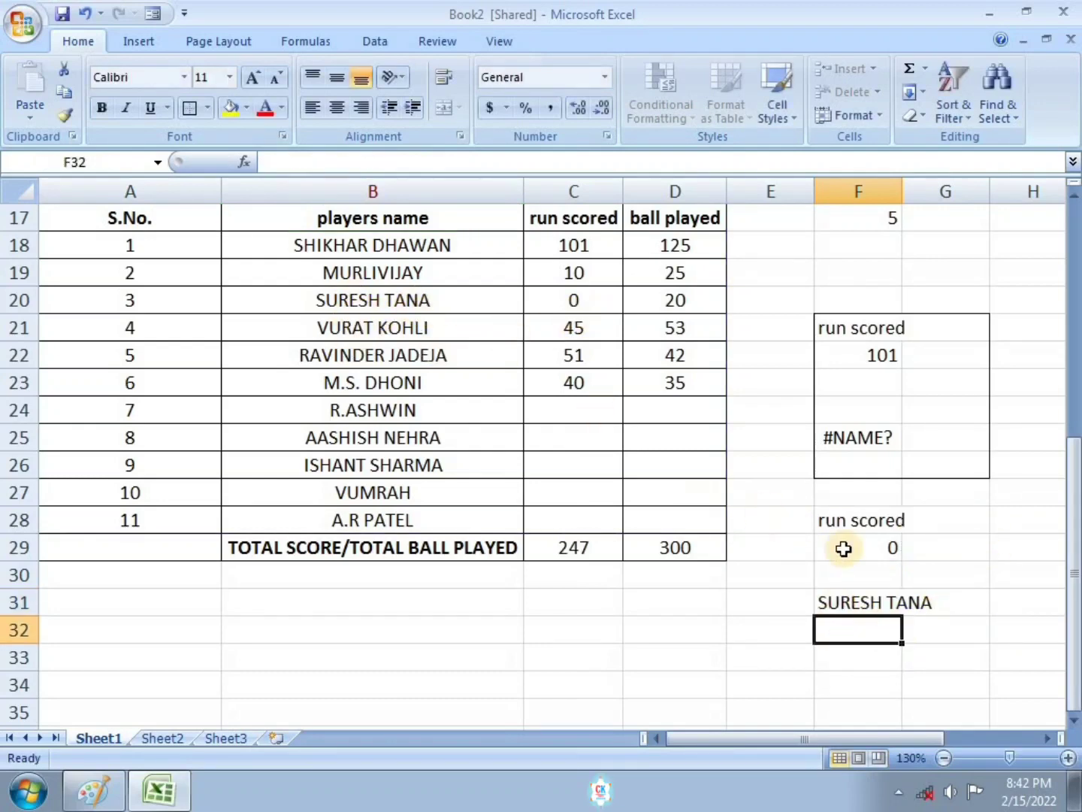
# Put an outside border around the lowest-scorer block F28:G32.
pyautogui.moveTo(831, 518); pyautogui.dragTo(957, 620)
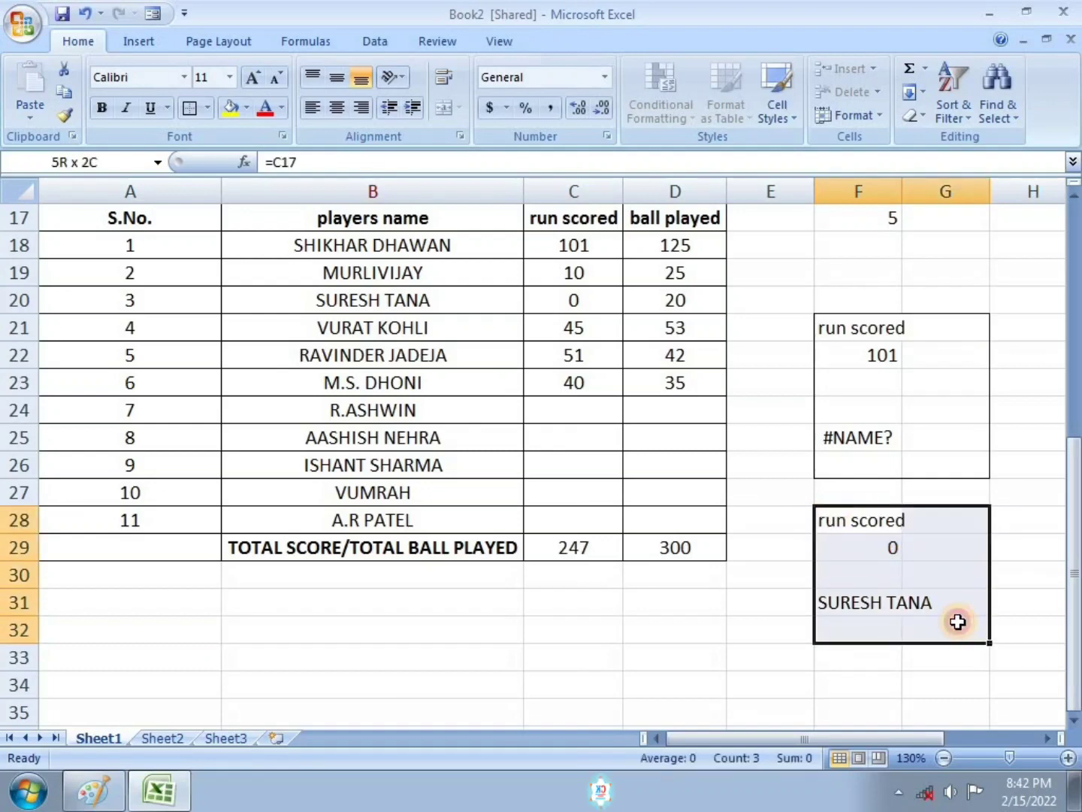
pyautogui.click(197, 108)
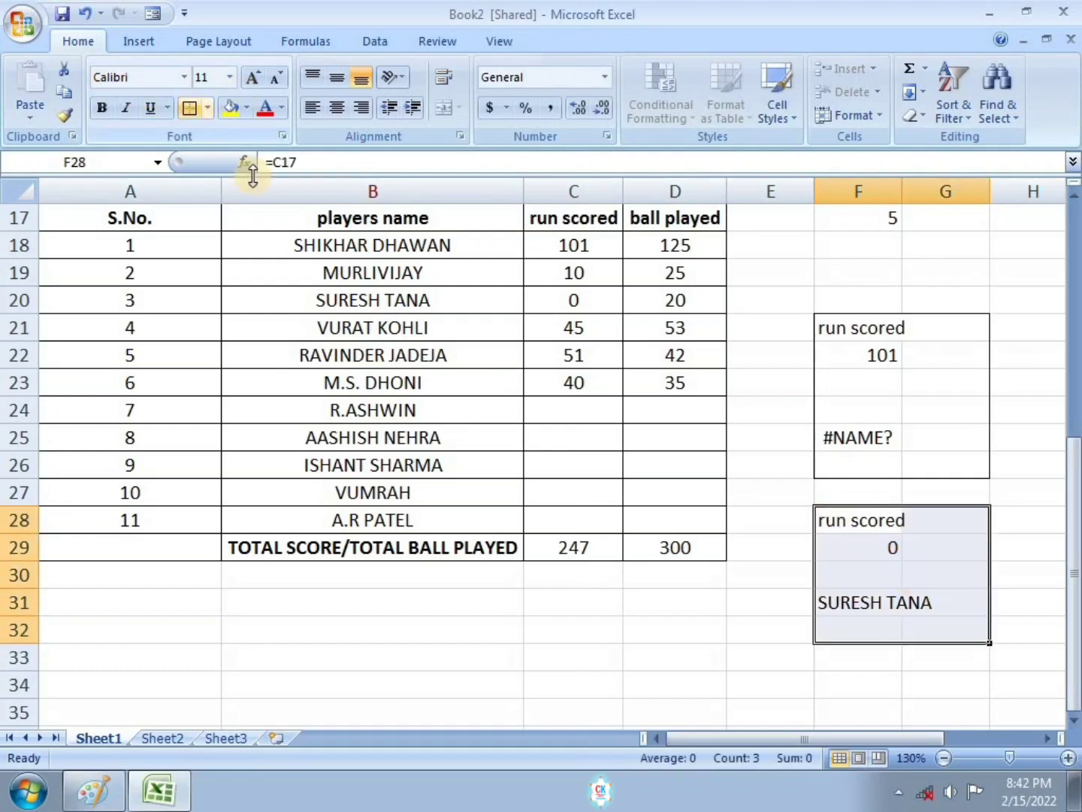
pyautogui.click(767, 601)
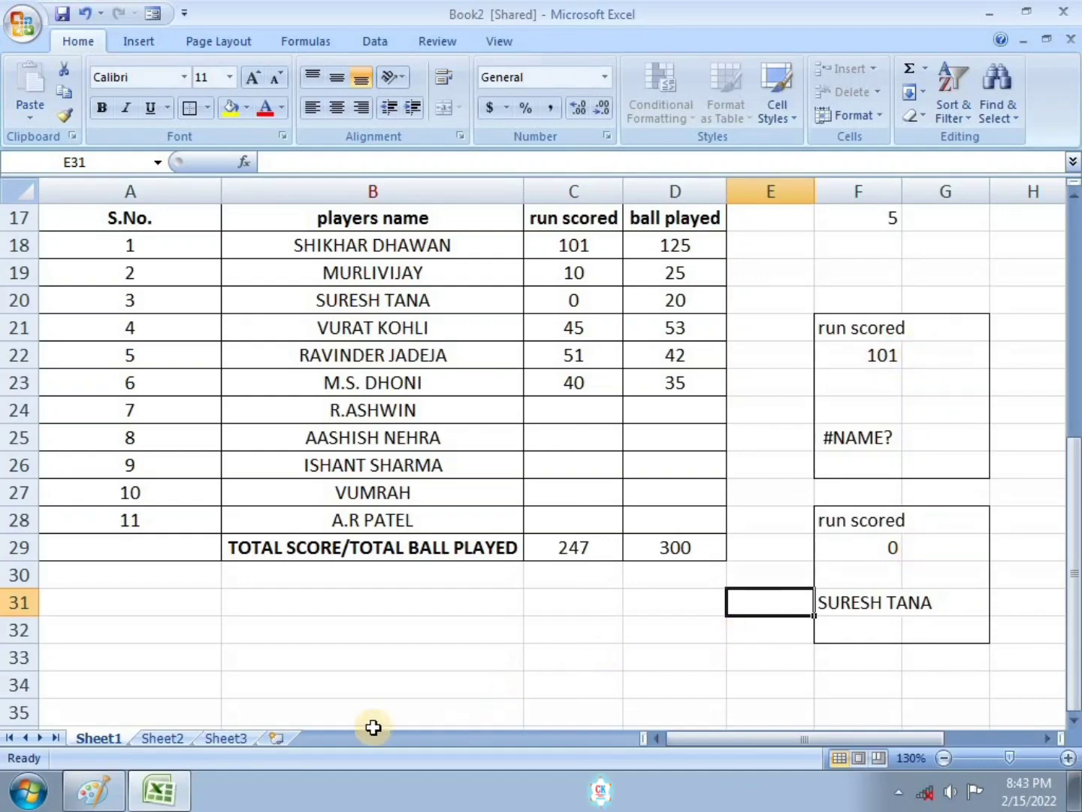
# Dab a red mark beside Total Overs Played on the scorecard image, then go back to Excel.
pyautogui.click(92, 790)
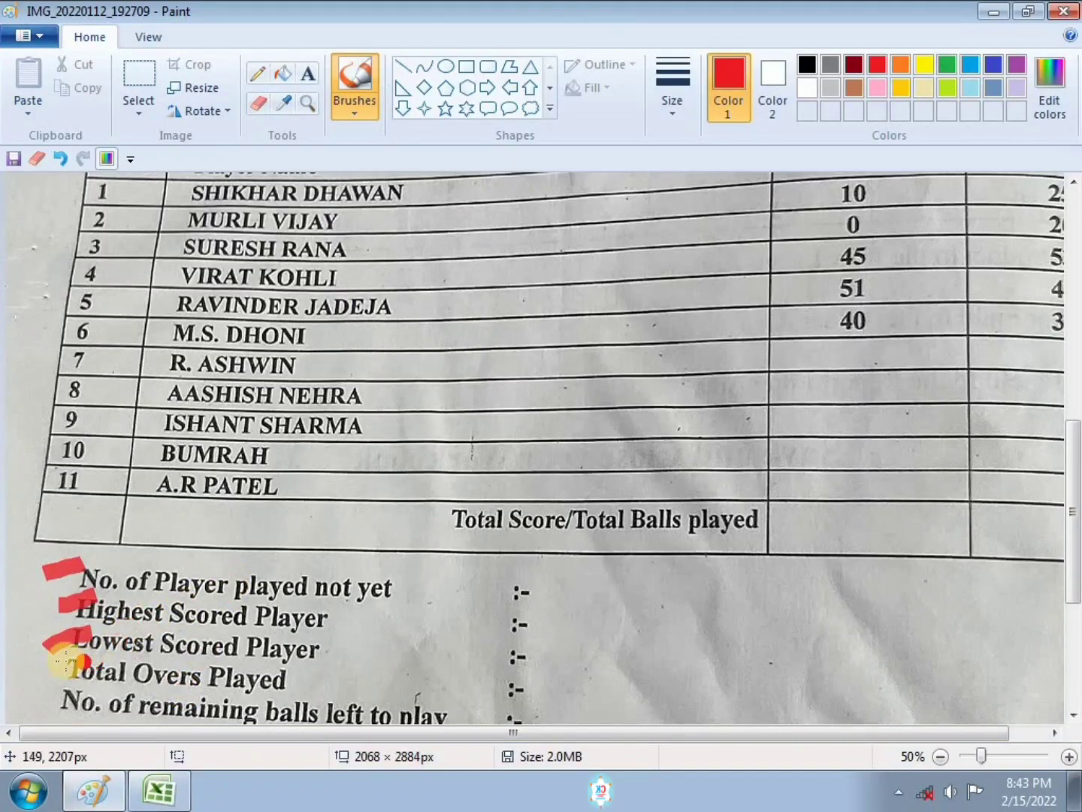
pyautogui.scroll(-3, 128, 627)
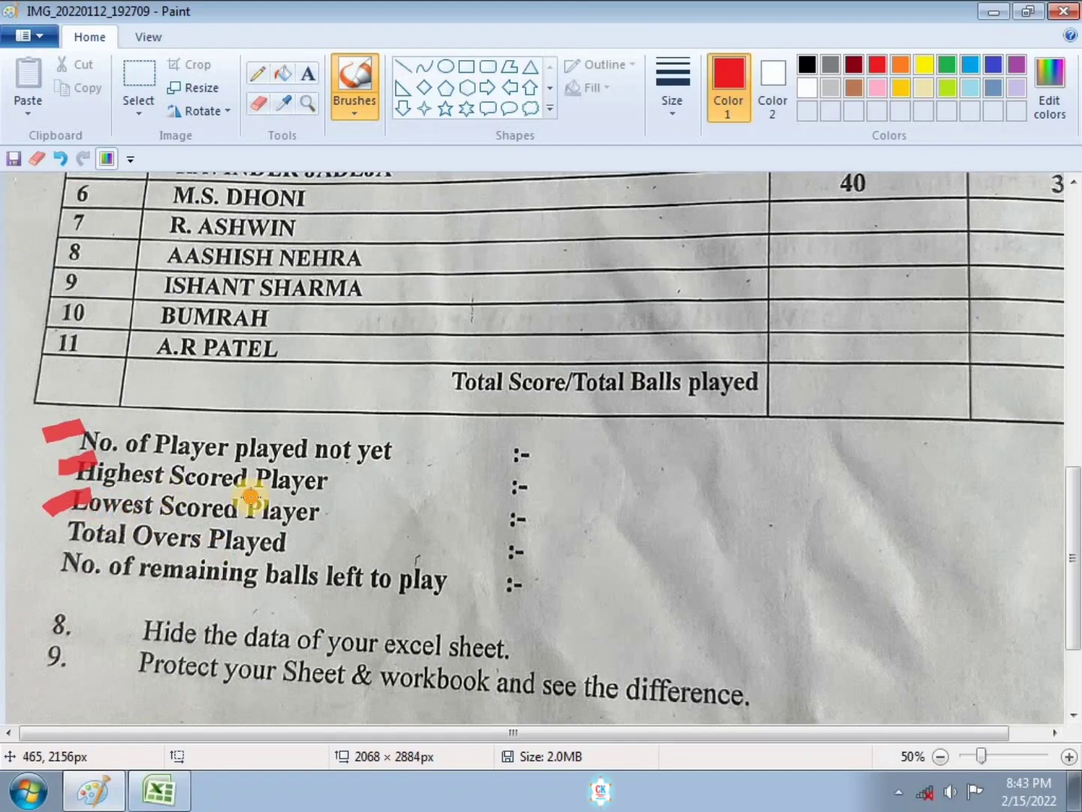
pyautogui.click(138, 541)
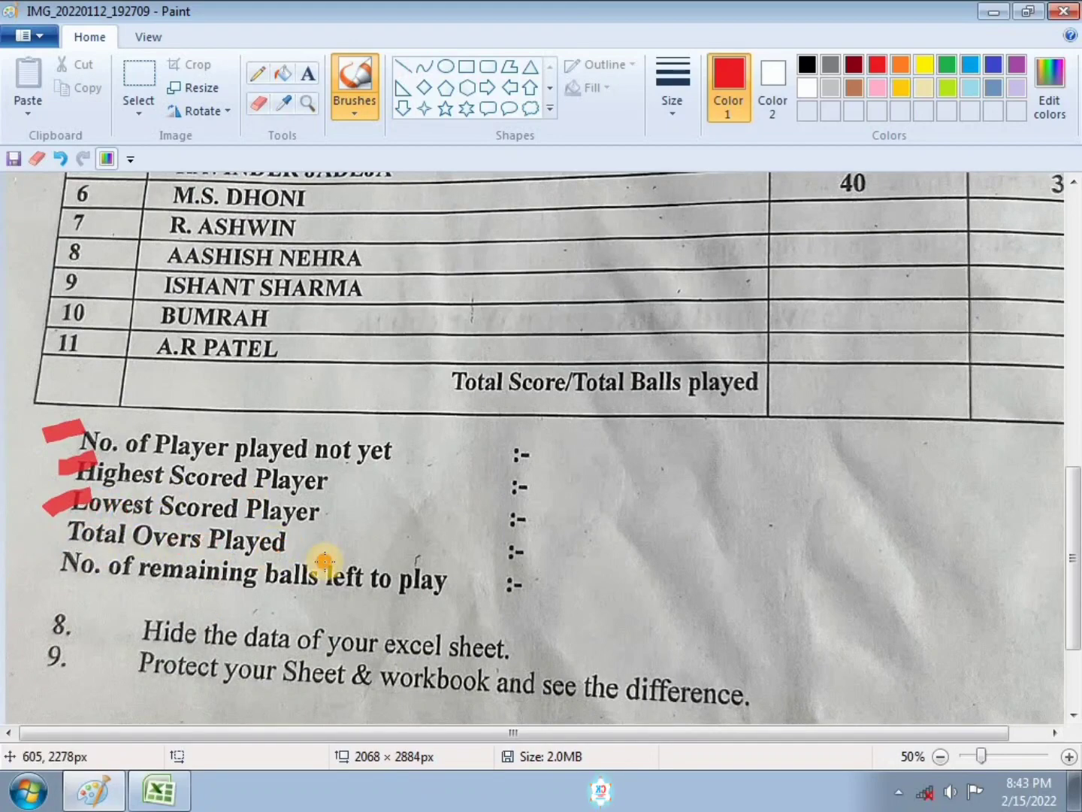
pyautogui.click(159, 791)
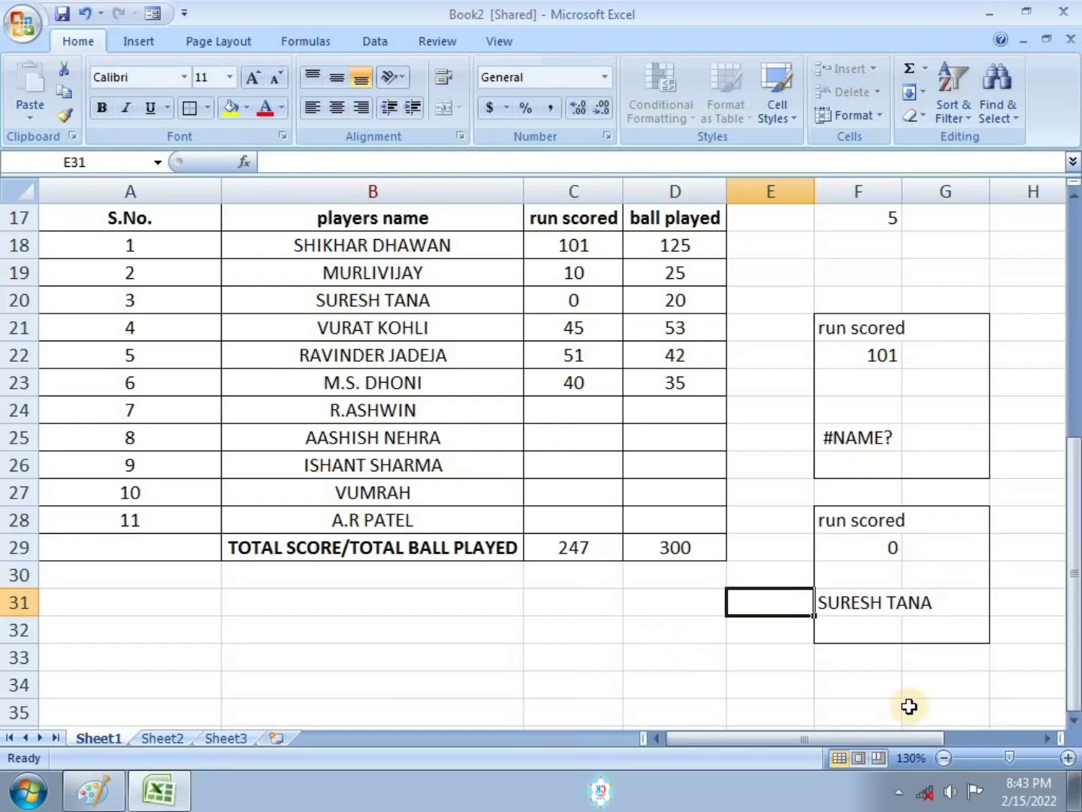
# Enter =D29/6 in F34 so the 300 balls played give 50 total overs.
pyautogui.click(863, 691)
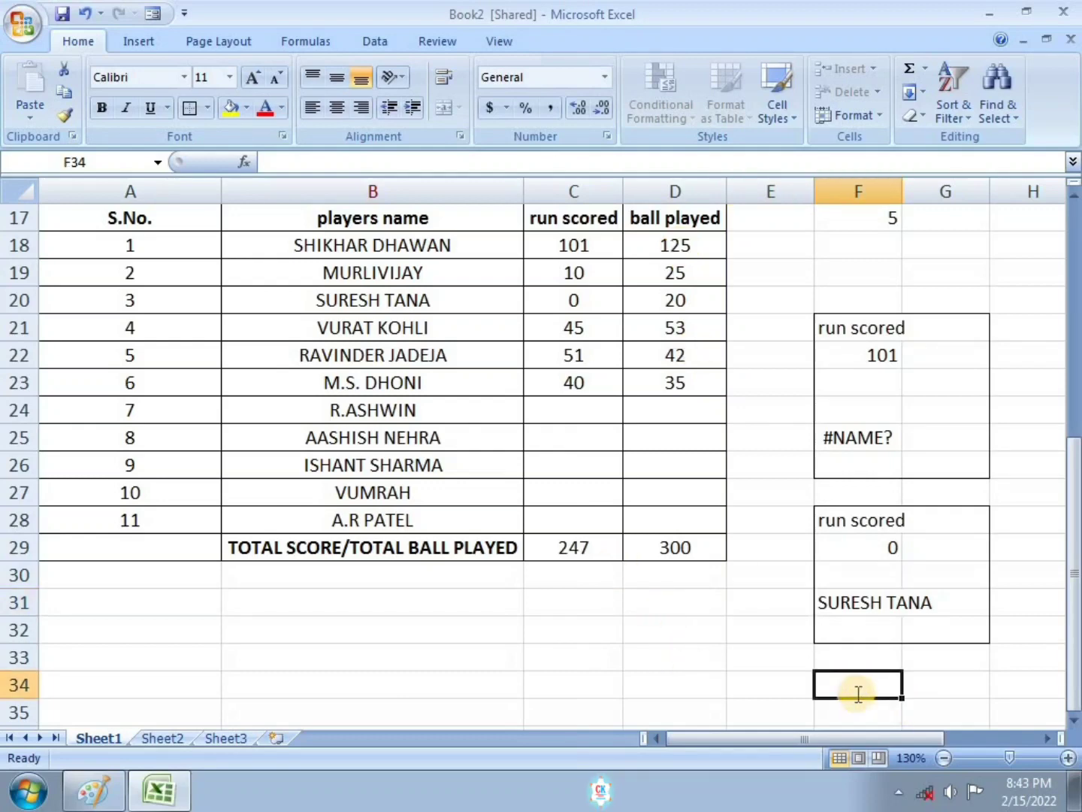
pyautogui.write('=')
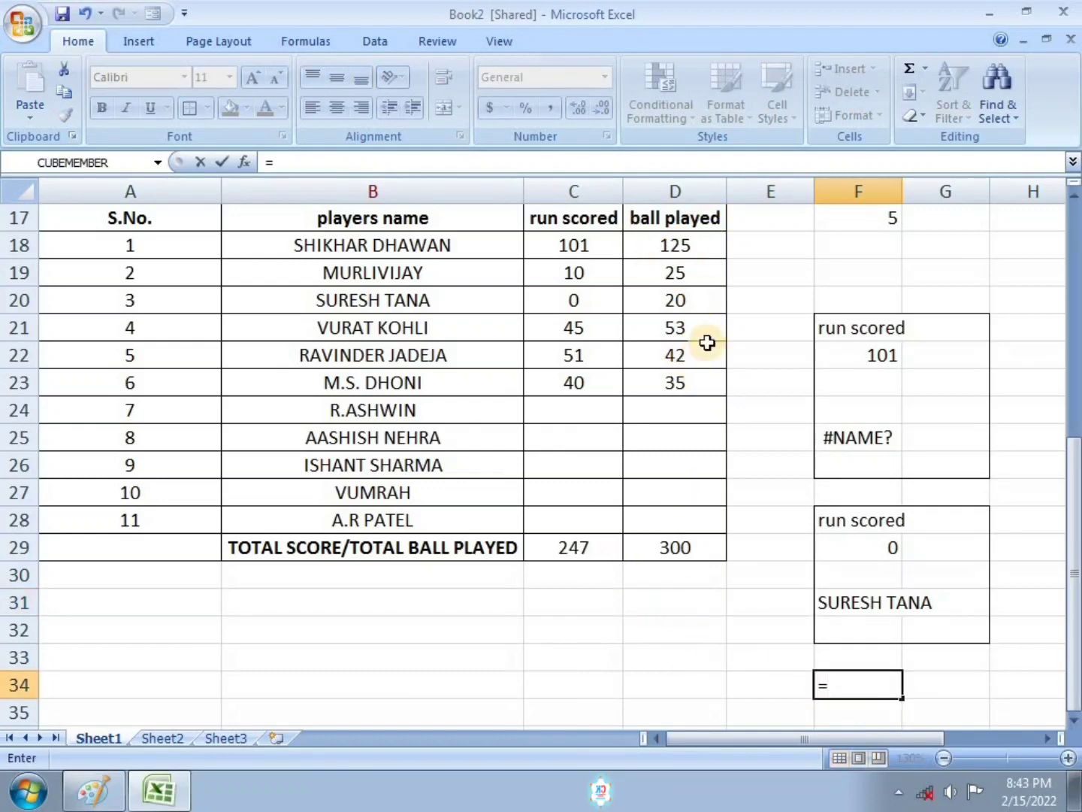
pyautogui.click(681, 545)
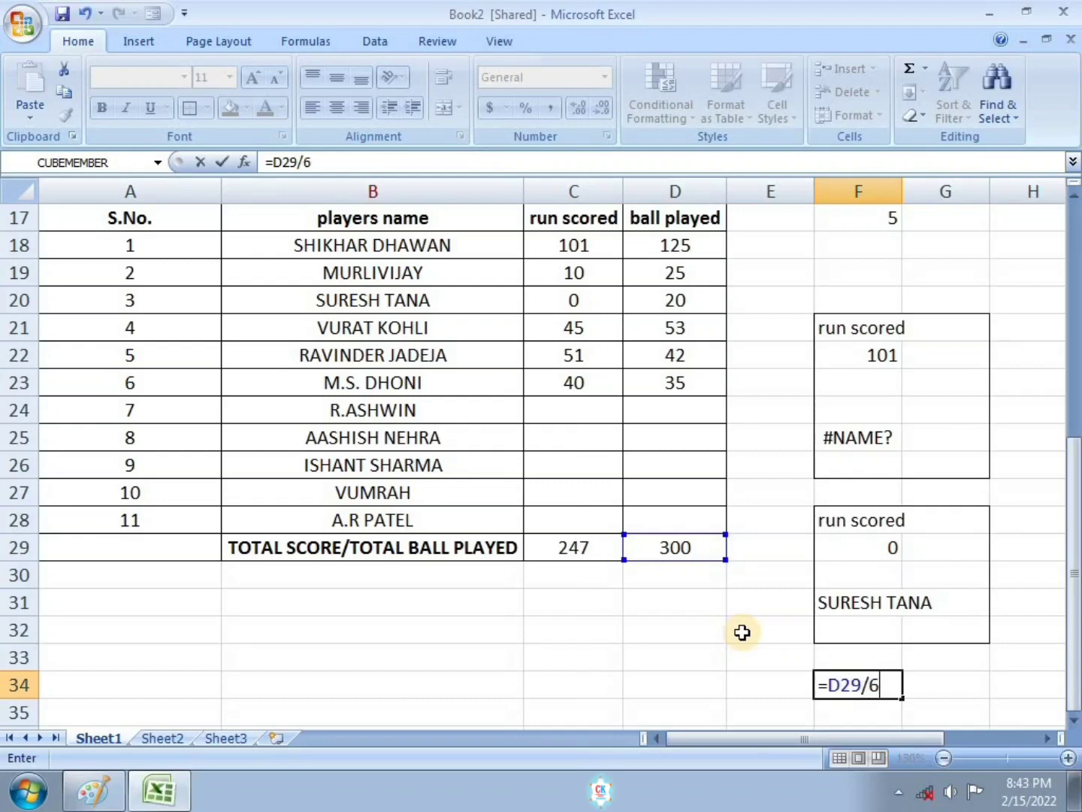
pyautogui.press('Return')
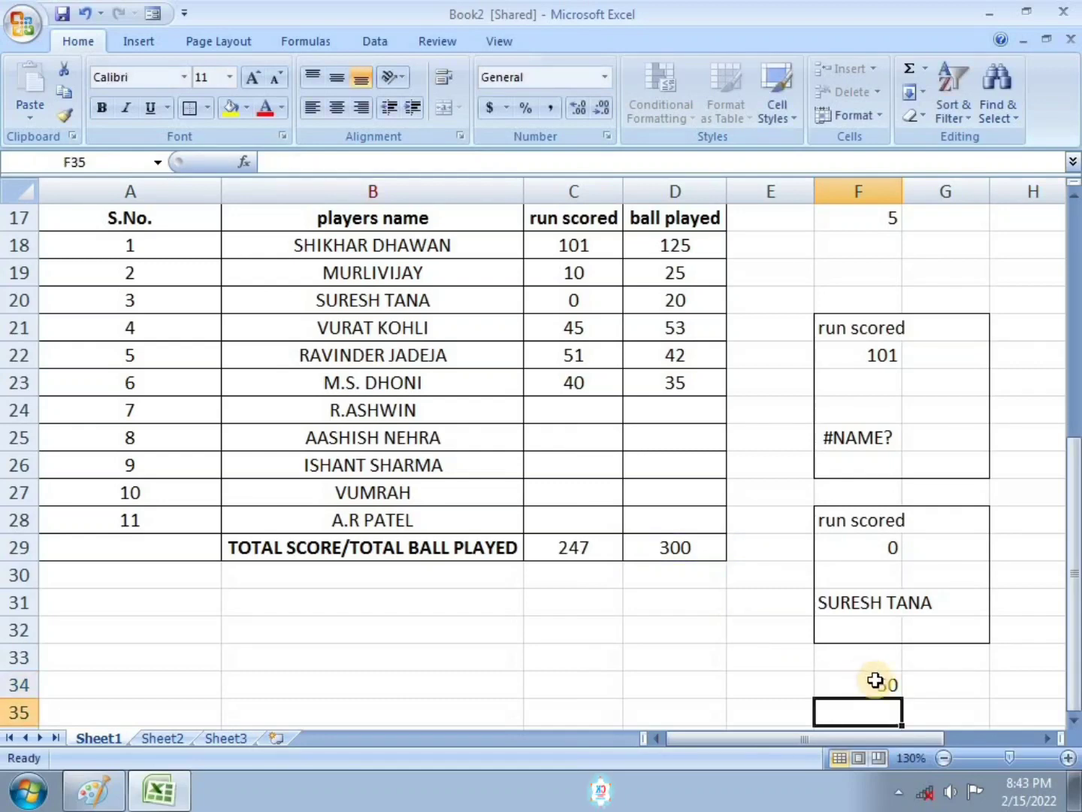
pyautogui.click(876, 679)
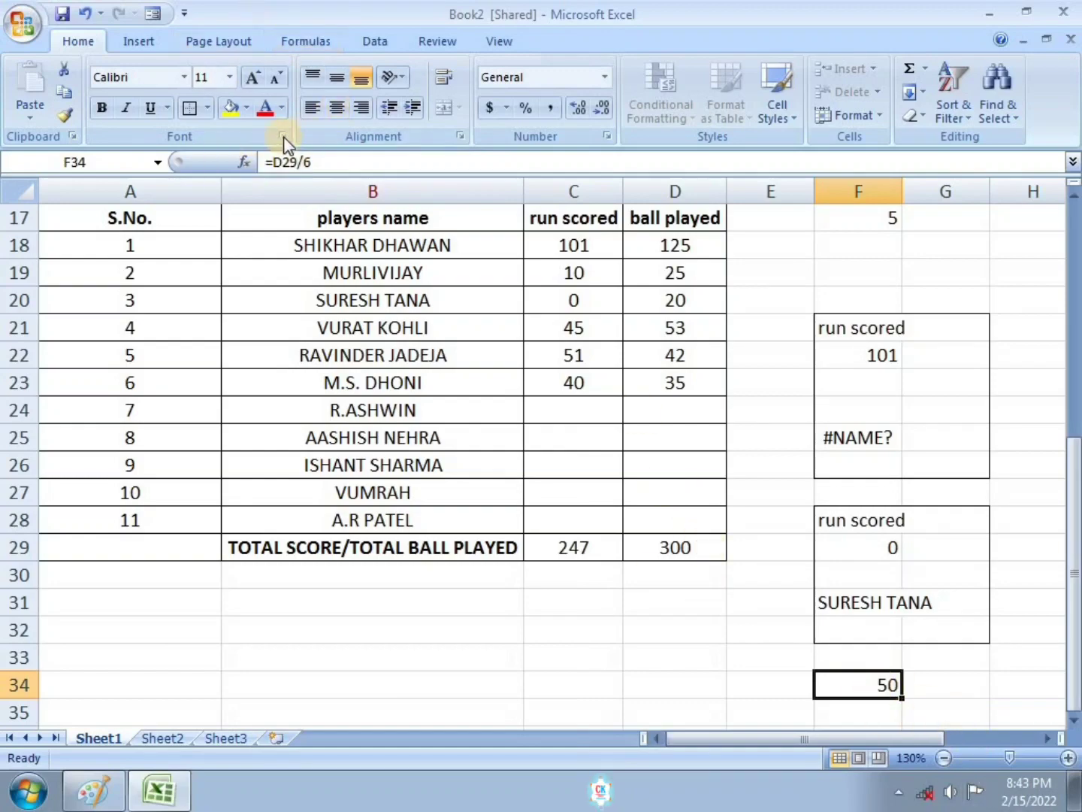
# Mark Lowest Scored Player as done in Paint, undoing the stray mark near Total Overs Played.
pyautogui.click(128, 741)
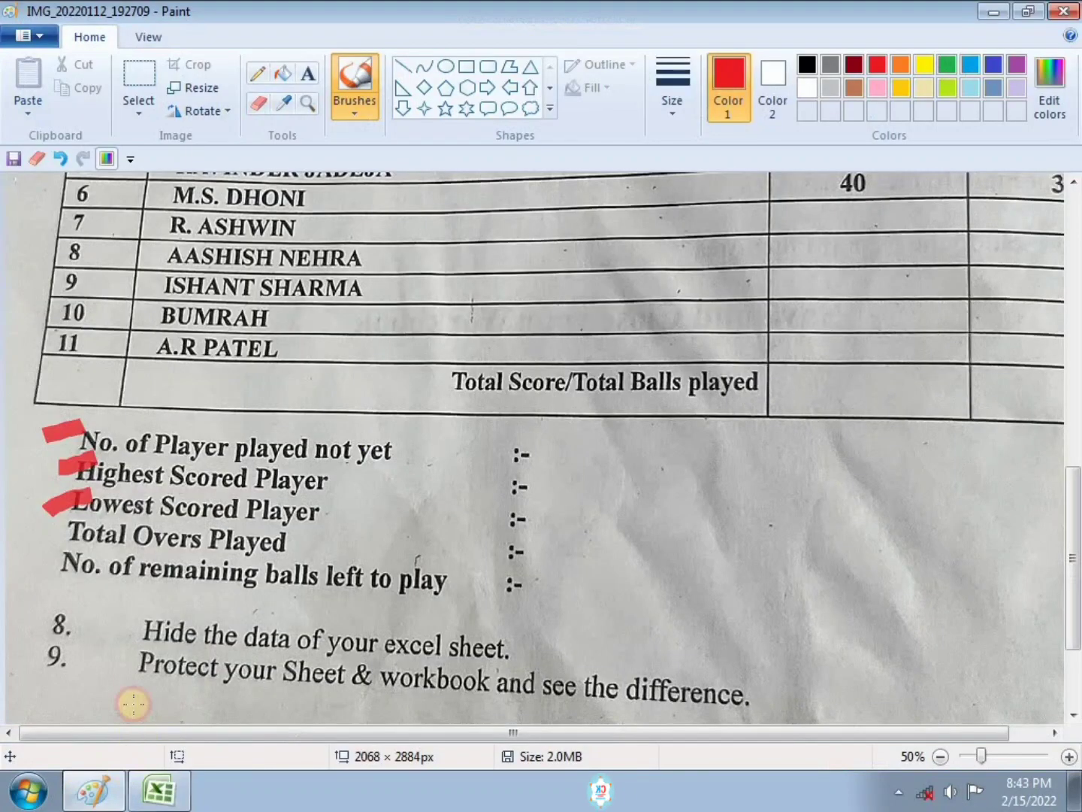
pyautogui.moveTo(34, 520); pyautogui.dragTo(71, 500)
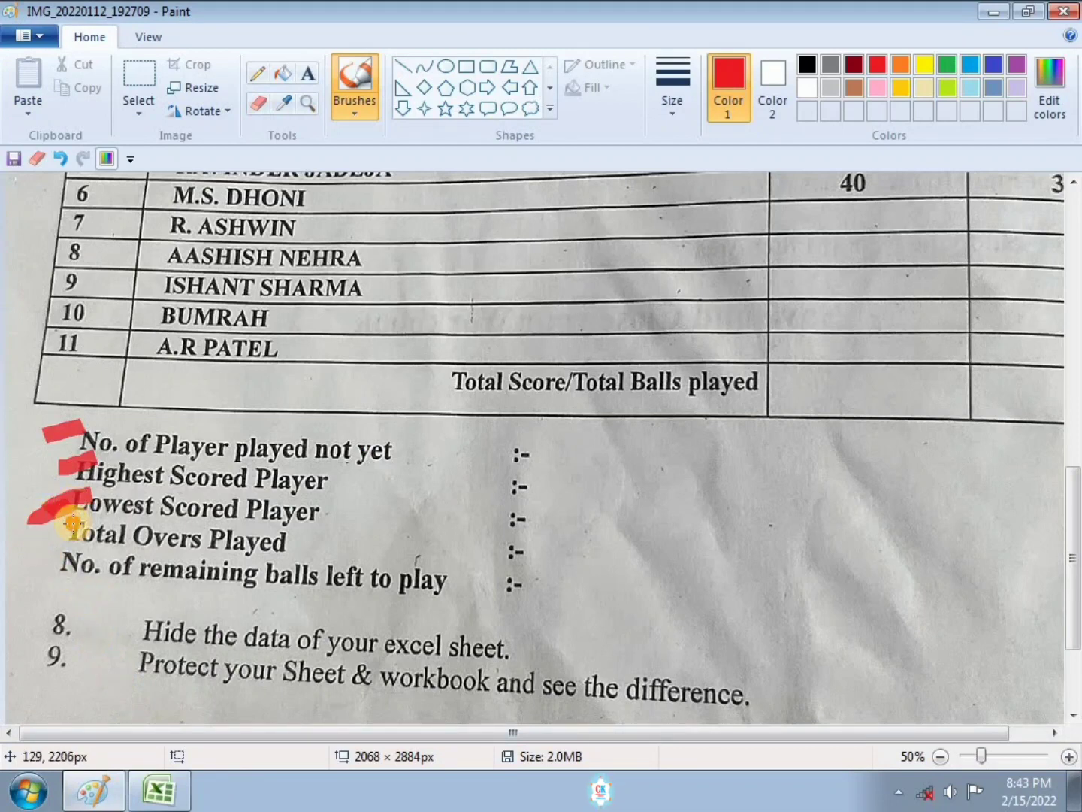
pyautogui.hotkey('ctrl', 'z')
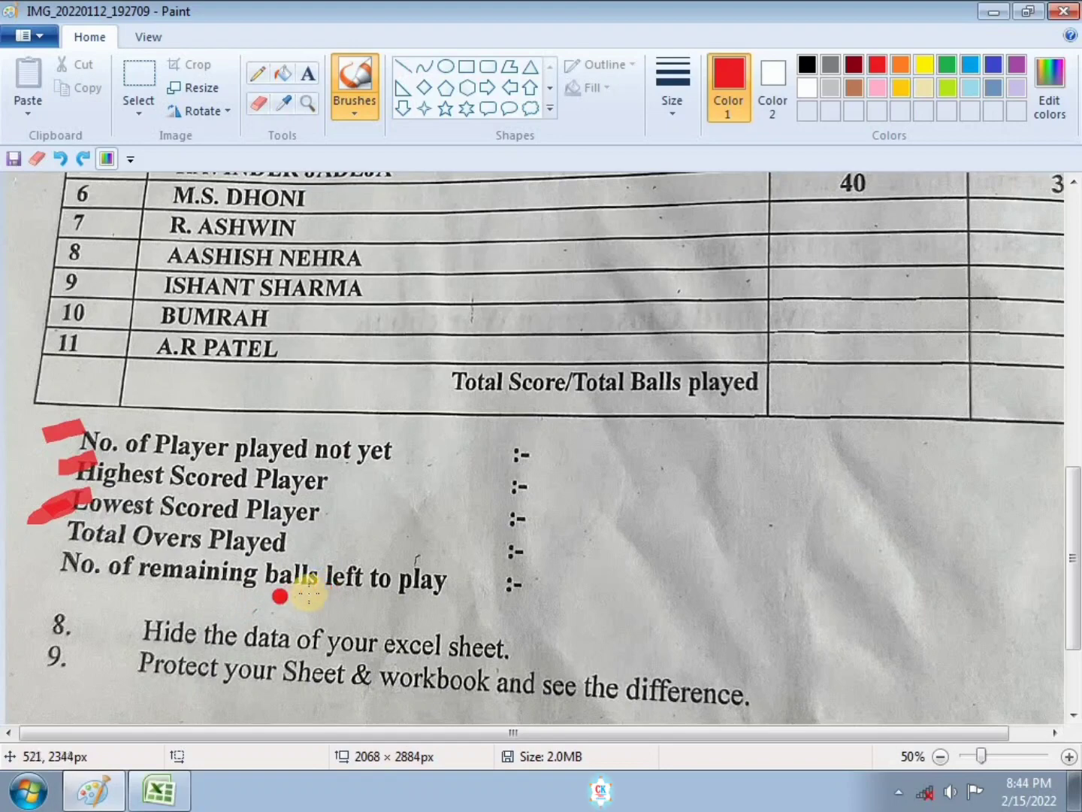
# Recheck the total balls formula in D29, then select the empty cell D32.
pyautogui.click(159, 789)
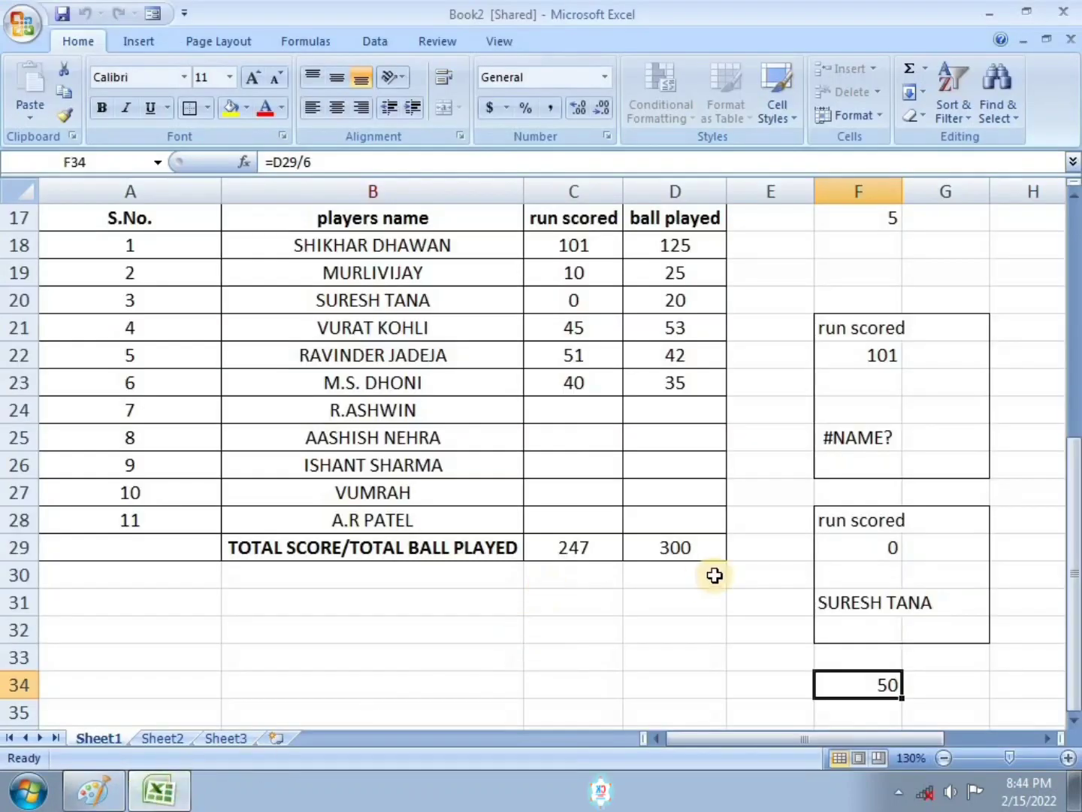
pyautogui.click(678, 552)
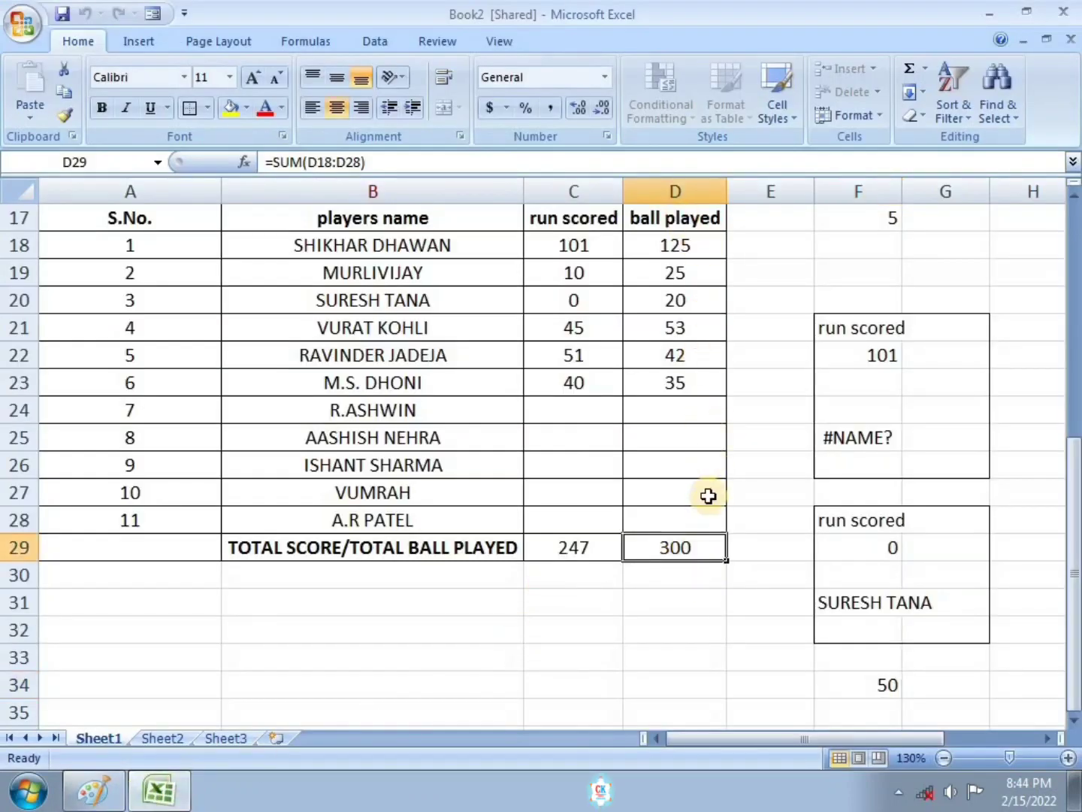
pyautogui.click(711, 640)
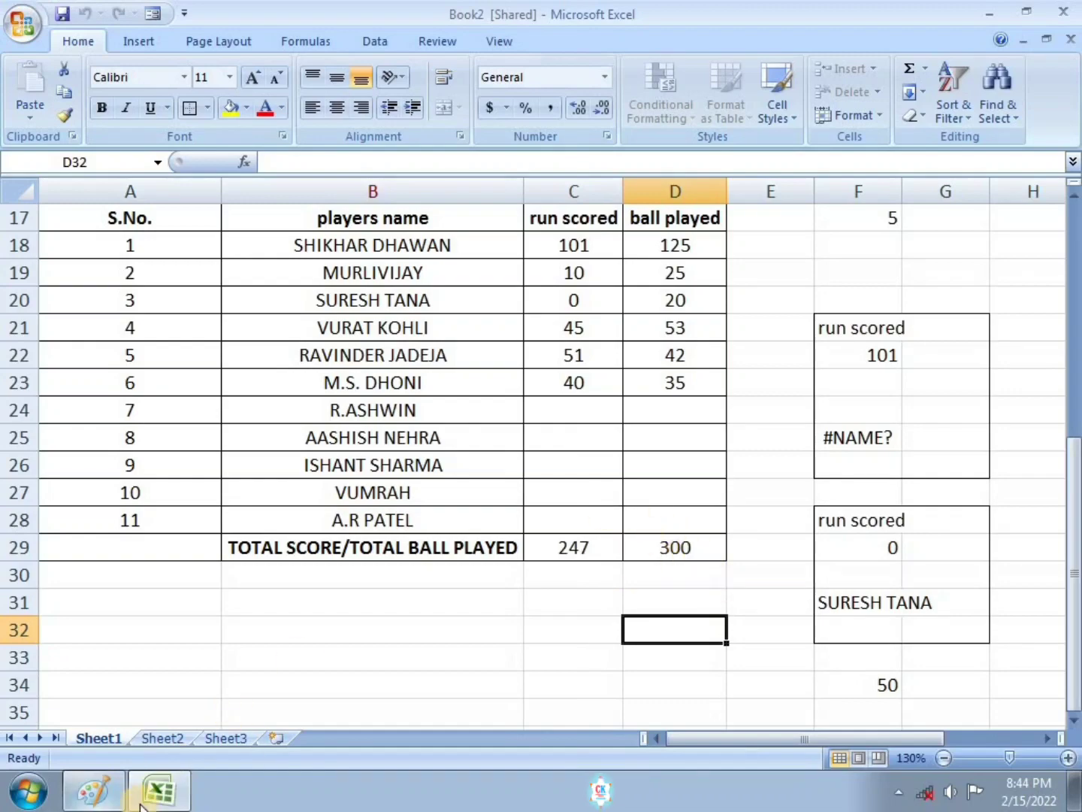
pyautogui.moveTo(93, 790)
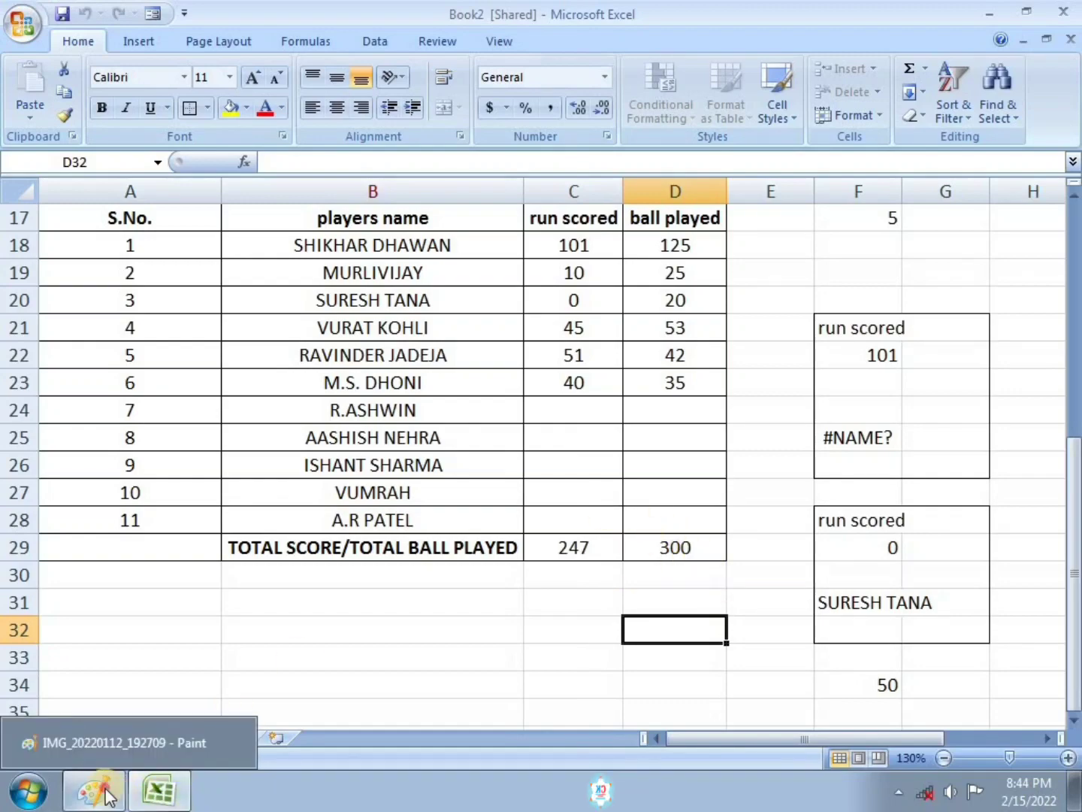
# Draw a red cross beside the 'No. of remaining balls left to play' question.
pyautogui.click(105, 785)
pyautogui.scroll(-3, 200, 536)
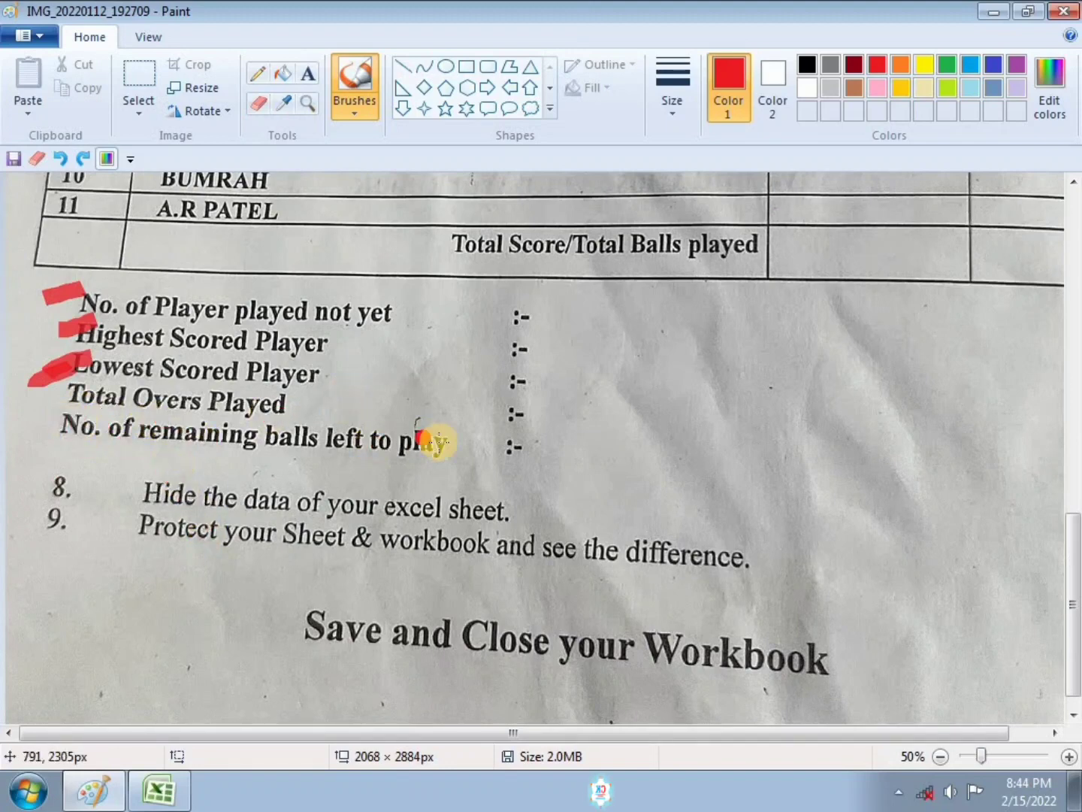
pyautogui.click(482, 440)
pyautogui.moveTo(482, 440)
pyautogui.mouseDown()
pyautogui.moveTo(460, 467)
pyautogui.moveTo(504, 494)
pyautogui.mouseUp()
pyautogui.click(139, 459)
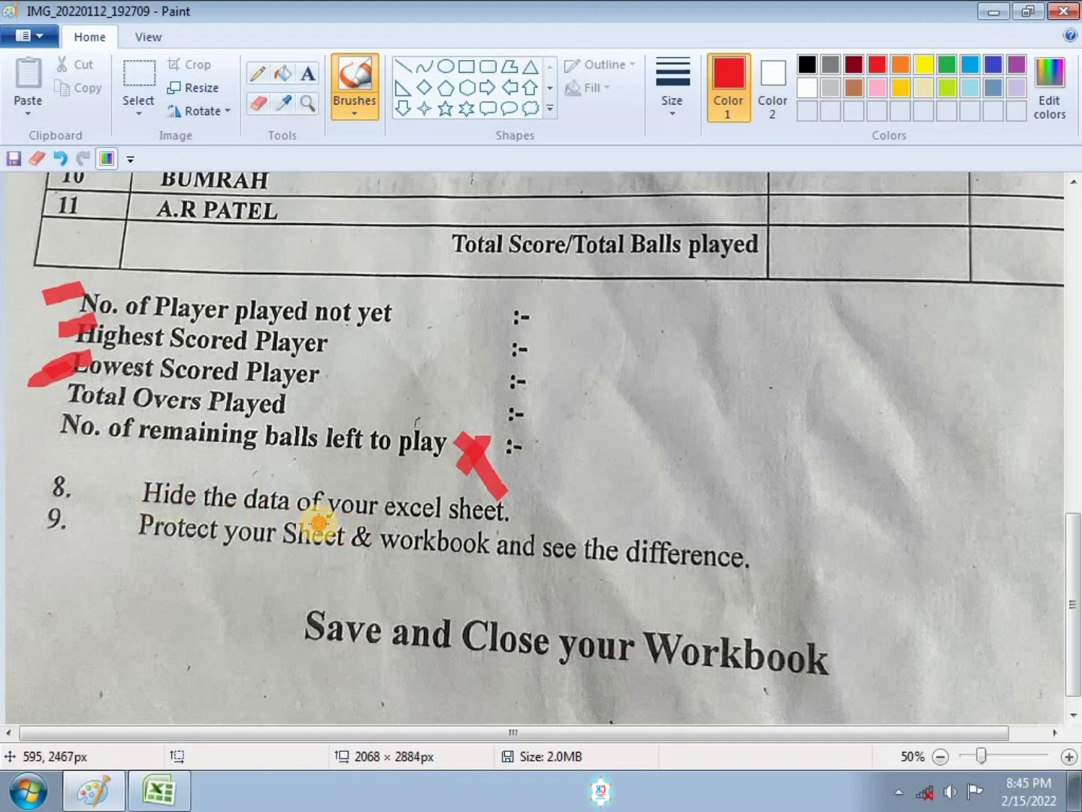
pyautogui.moveTo(92, 790)
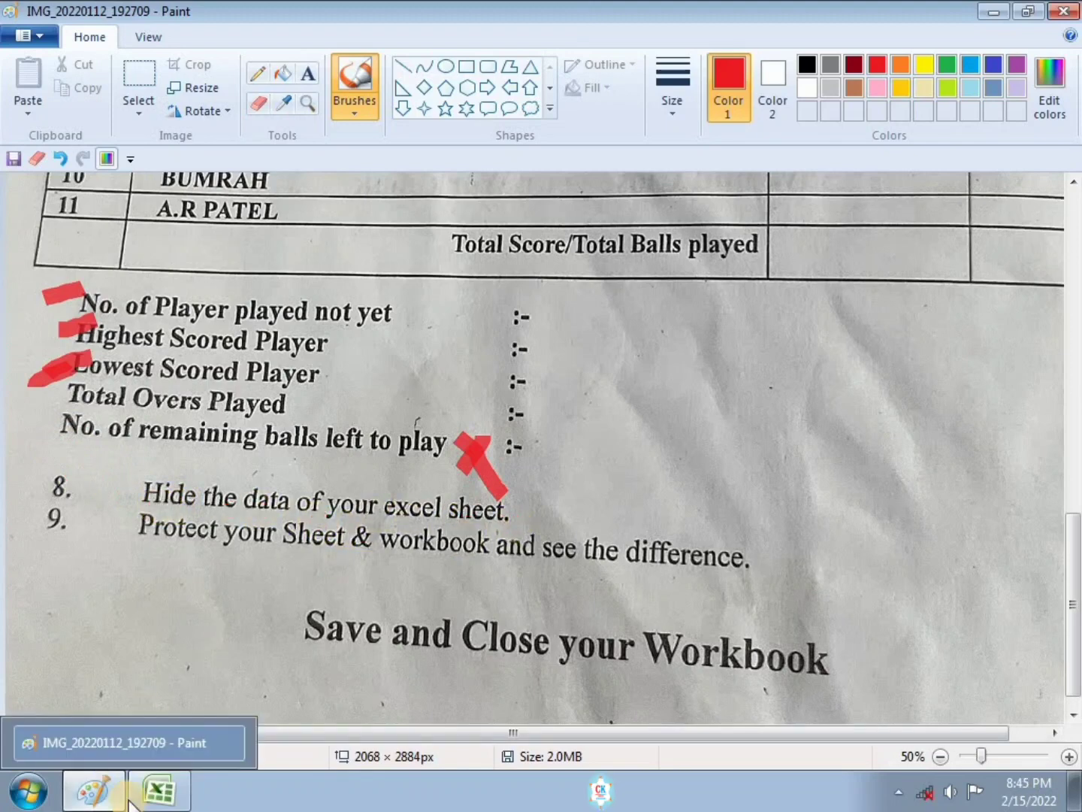
# Hide the Book2 window from the View tab, then unhide Book2 from the Unhide list.
pyautogui.click(159, 789)
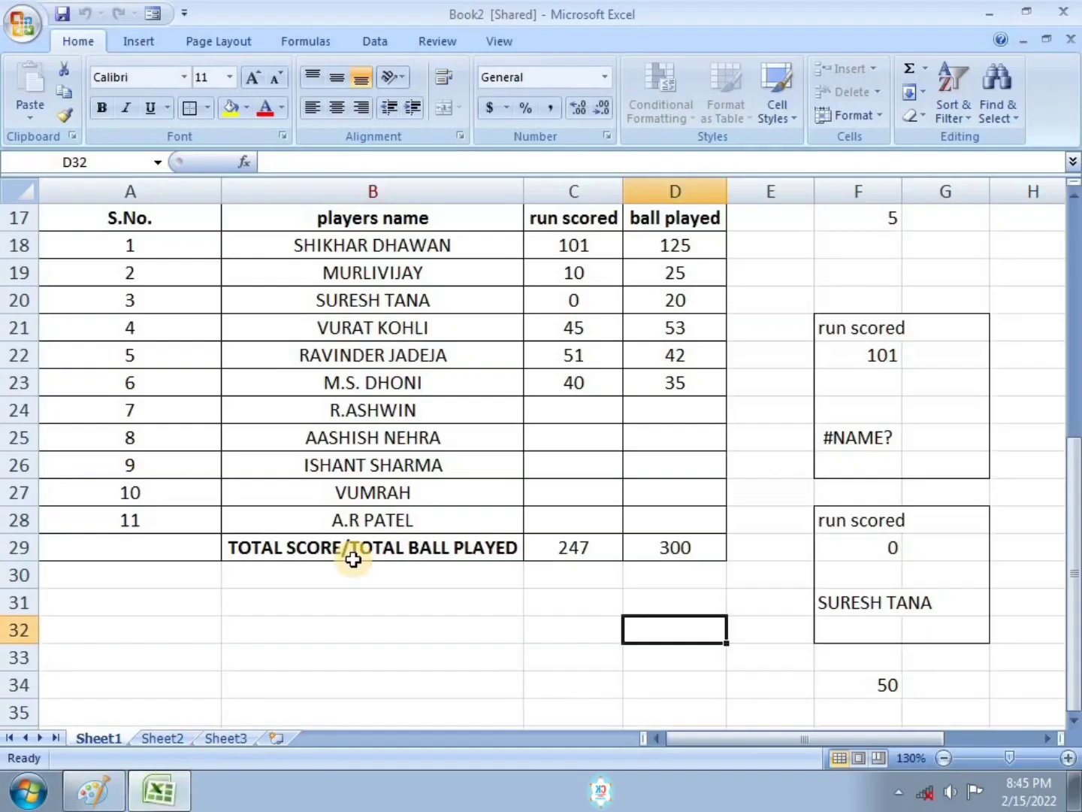
pyautogui.scroll(3, 481, 466)
pyautogui.scroll(3, 481, 414)
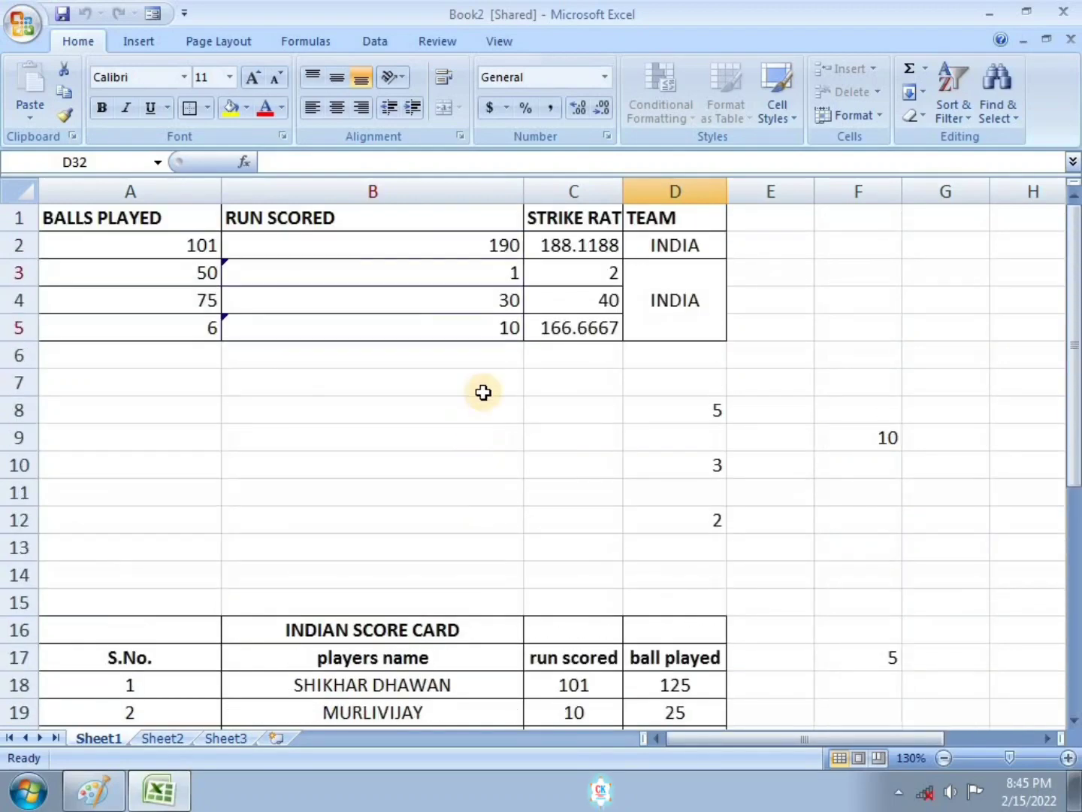
pyautogui.scroll(-1, 862, 486)
pyautogui.scroll(-3, 780, 443)
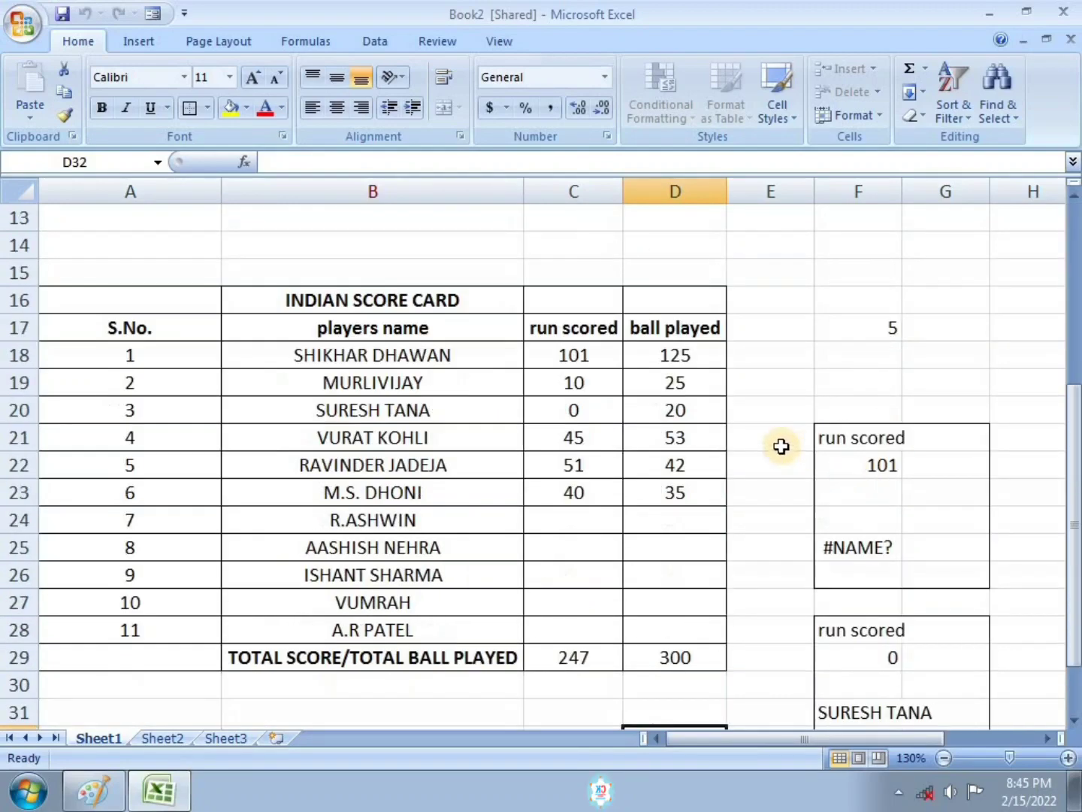
pyautogui.scroll(4, 579, 466)
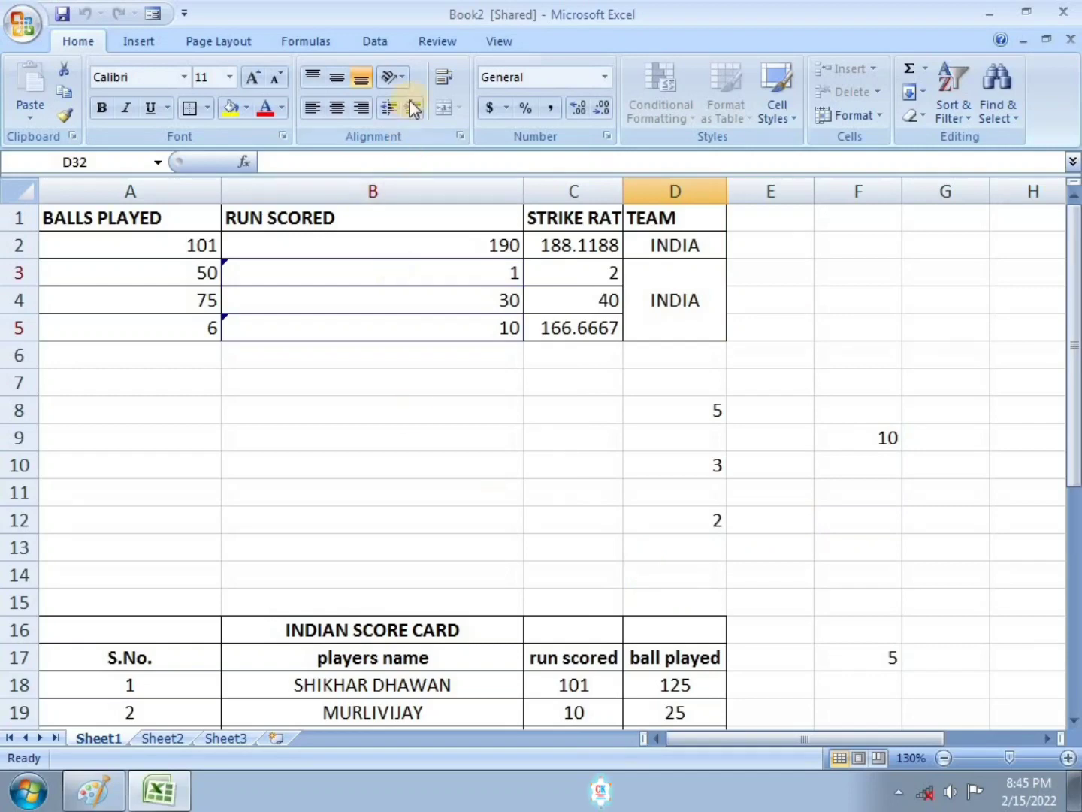
pyautogui.click(494, 43)
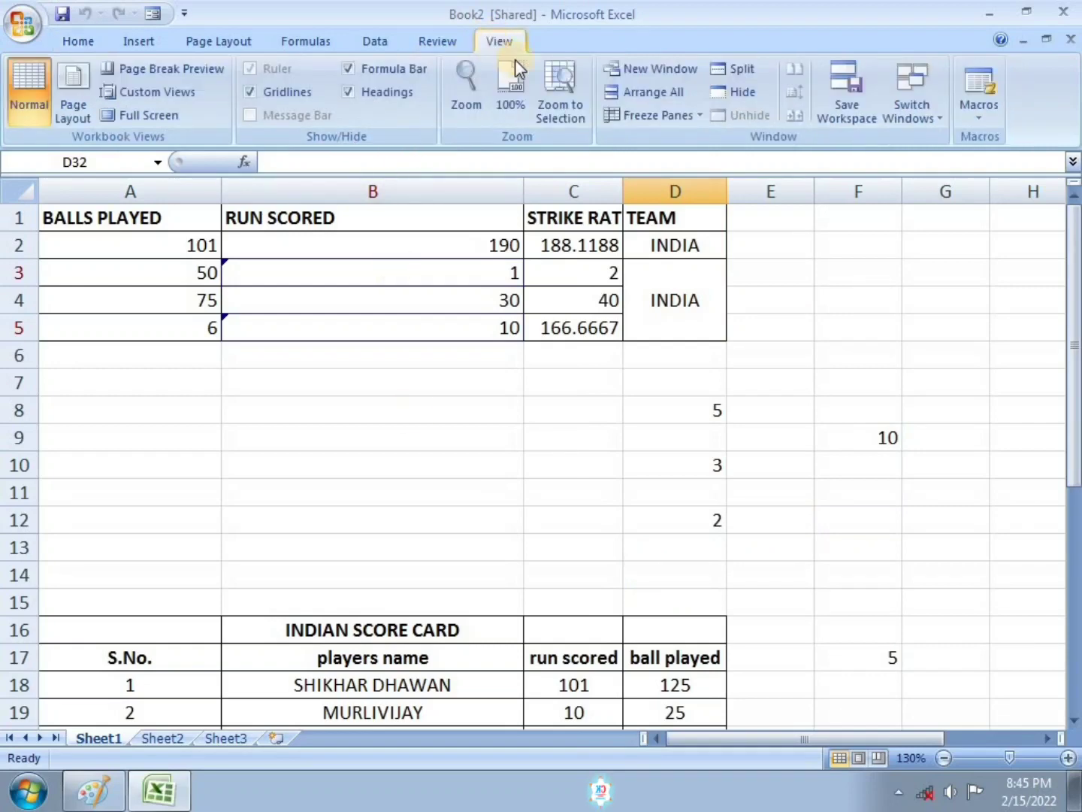
pyautogui.click(735, 94)
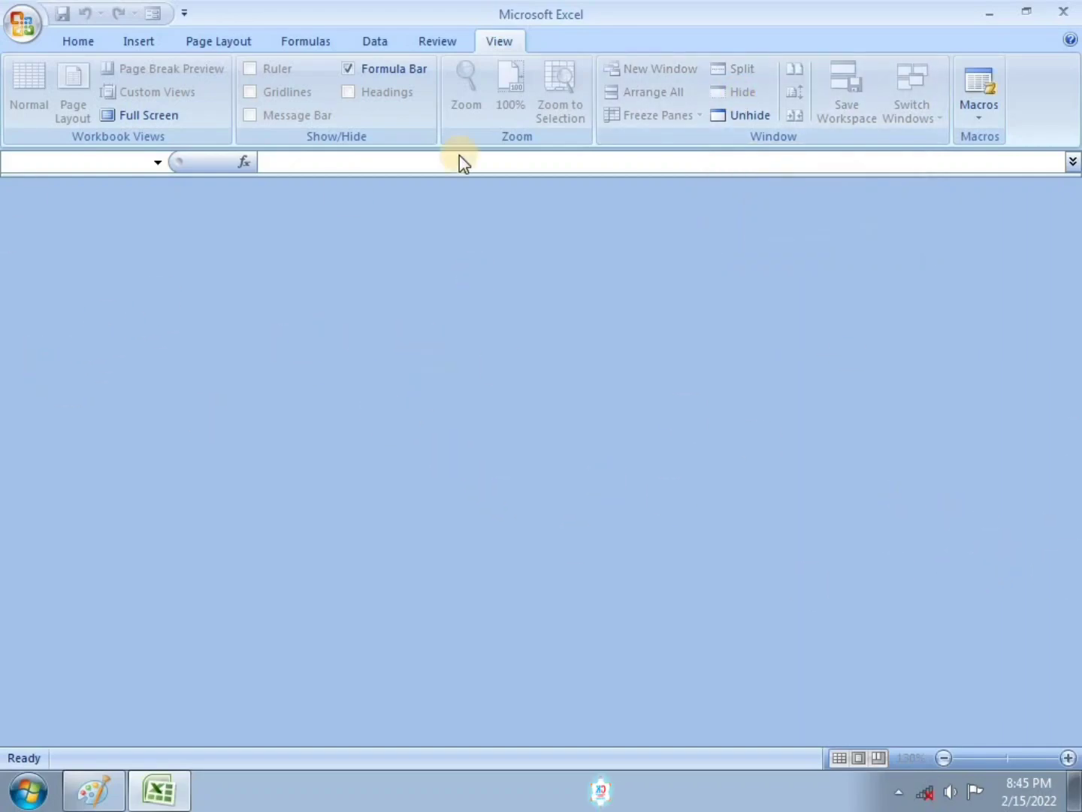
pyautogui.click(725, 115)
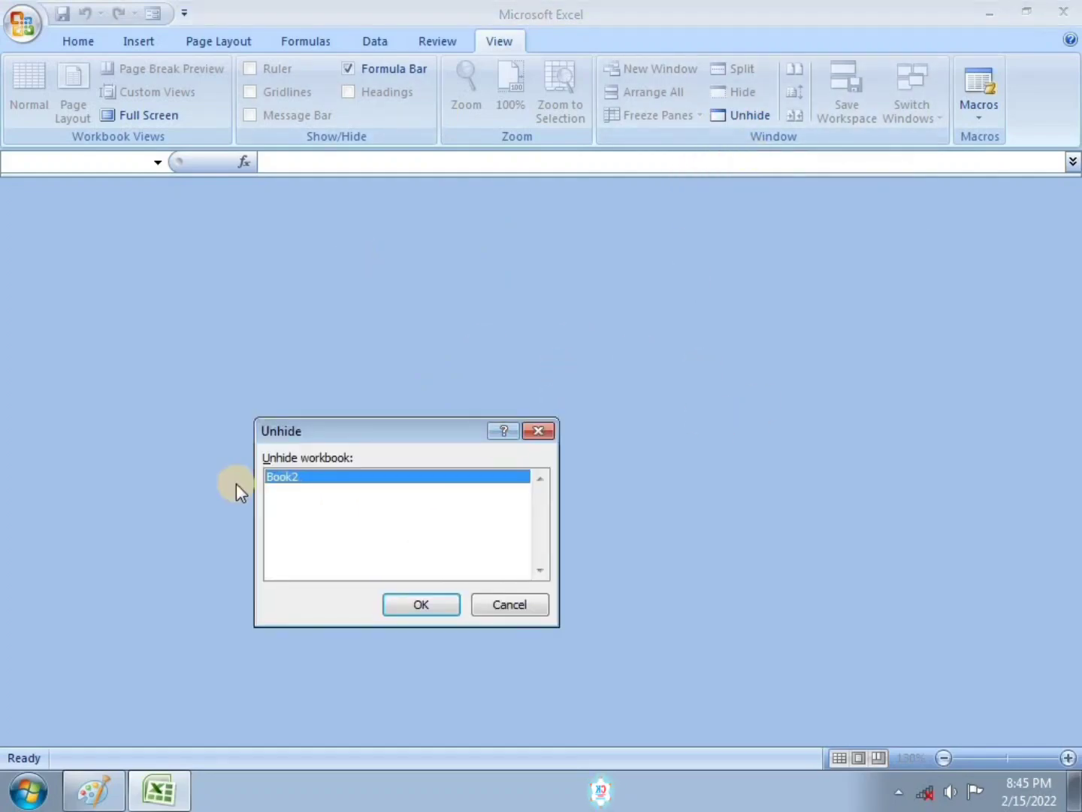
pyautogui.click(426, 604)
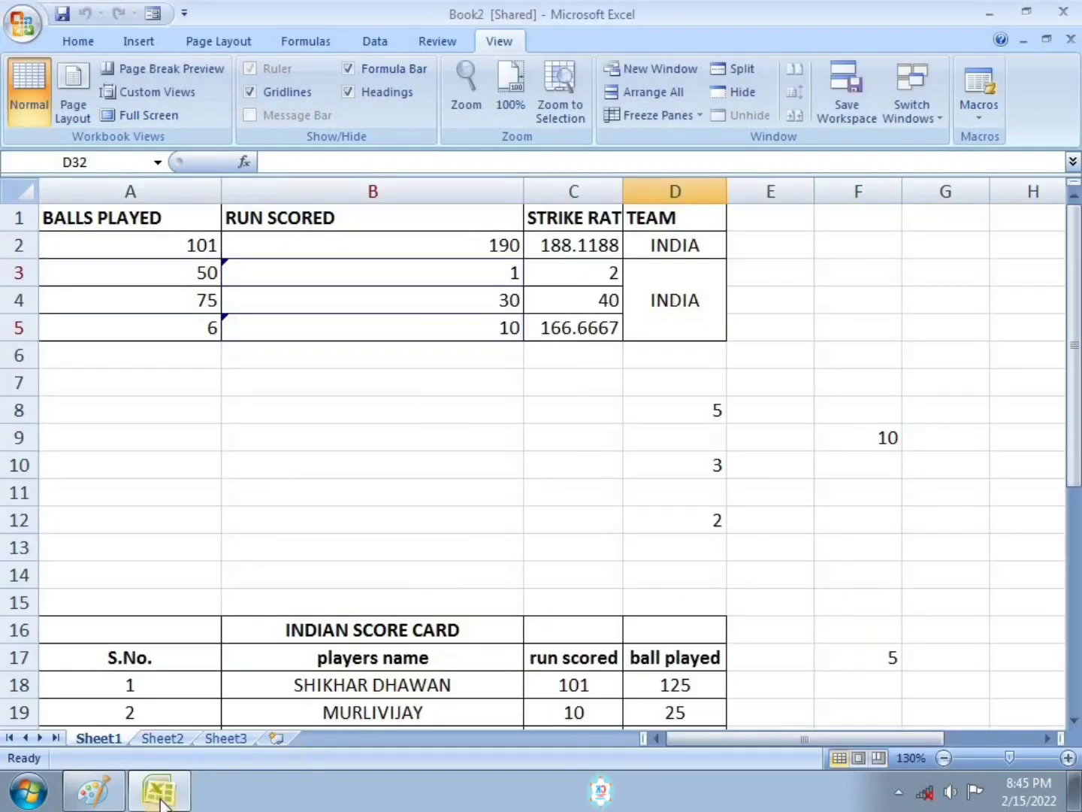
pyautogui.click(93, 791)
# Stroke beside item 8 and underline 'Sheet', 'workbook' and the difference wording in item 9.
pyautogui.moveTo(79, 491); pyautogui.dragTo(124, 481)
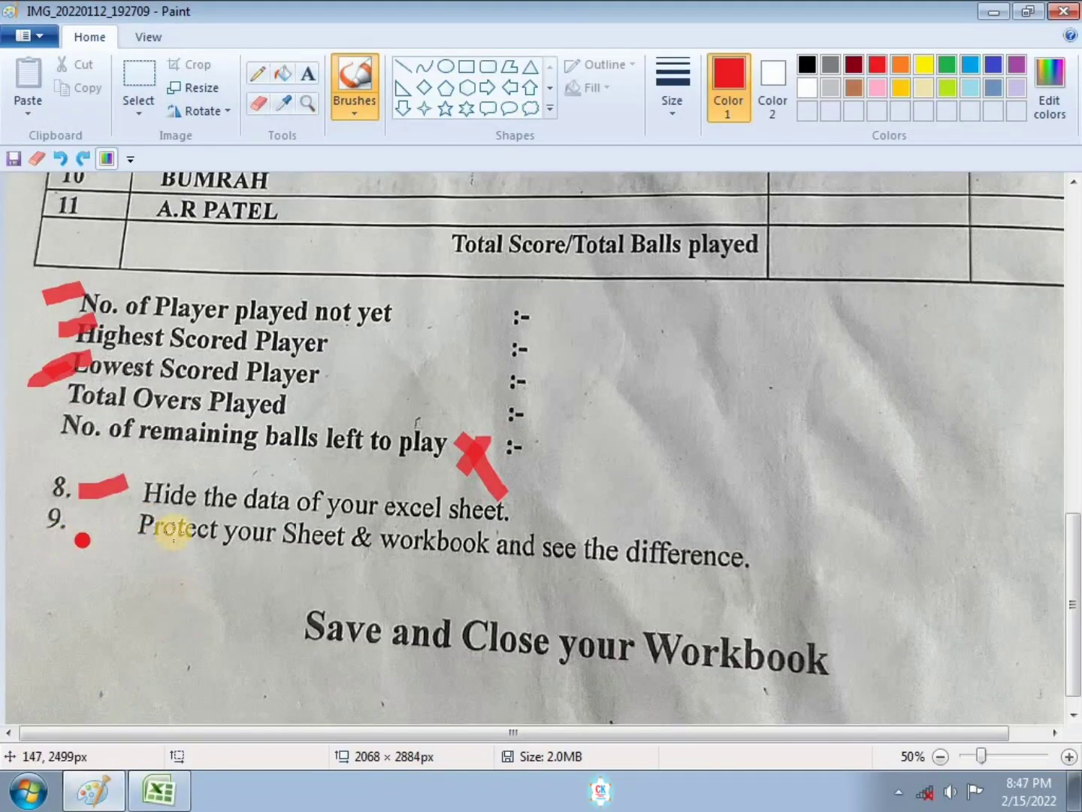
pyautogui.moveTo(287, 566); pyautogui.dragTo(345, 569)
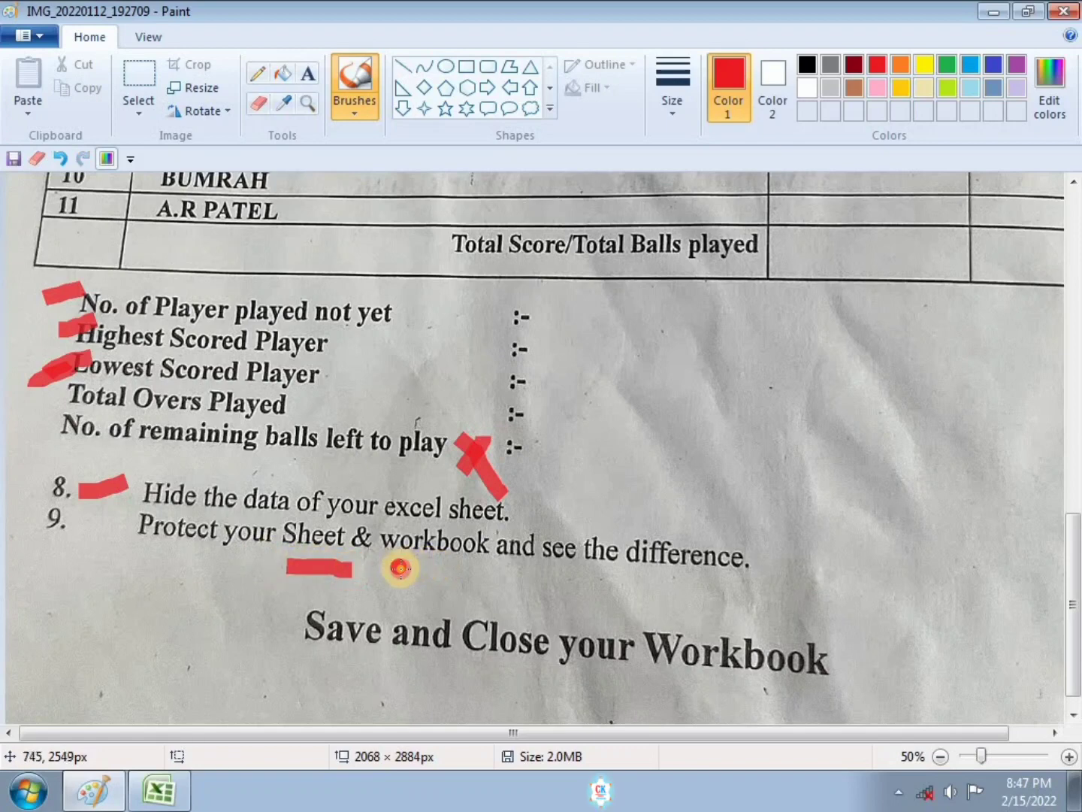
pyautogui.moveTo(396, 566); pyautogui.dragTo(464, 578)
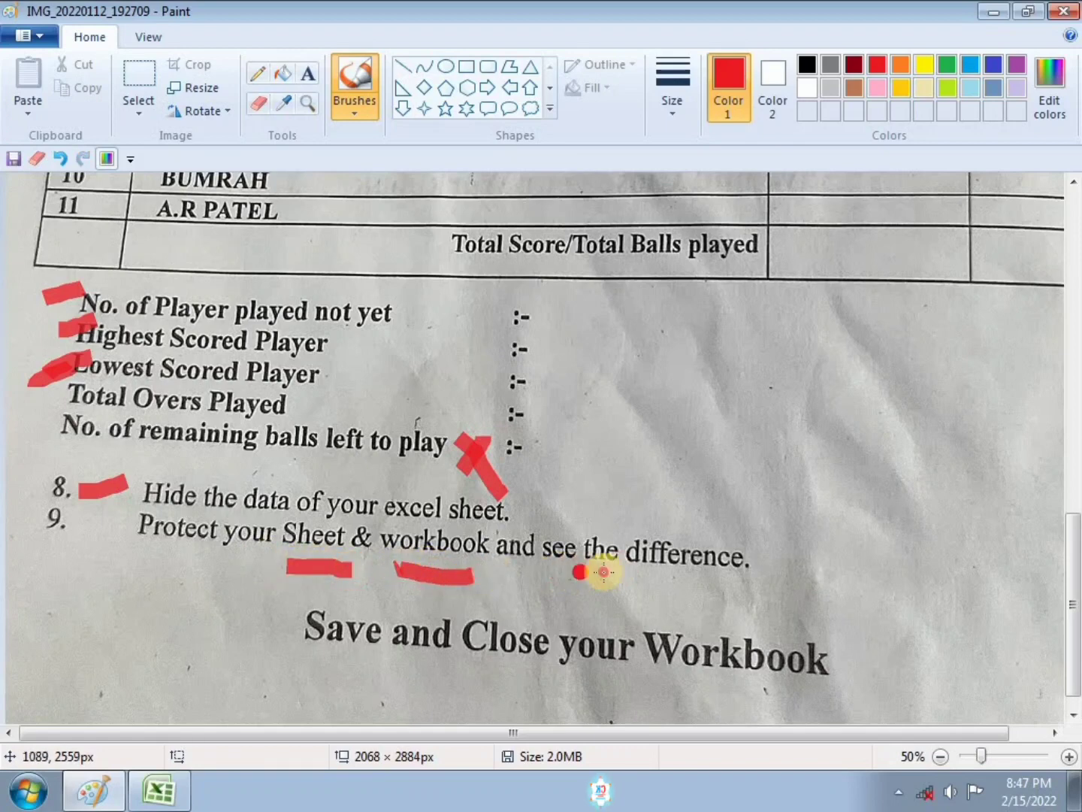
pyautogui.moveTo(581, 572); pyautogui.dragTo(715, 584)
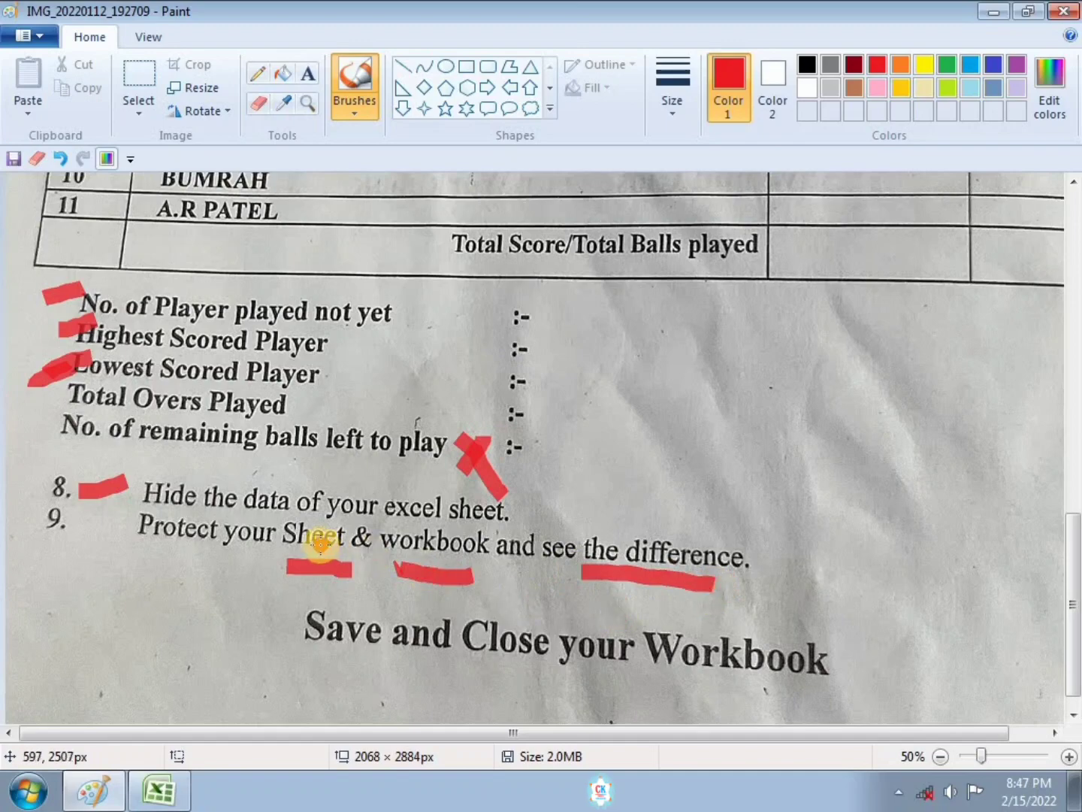
pyautogui.click(137, 798)
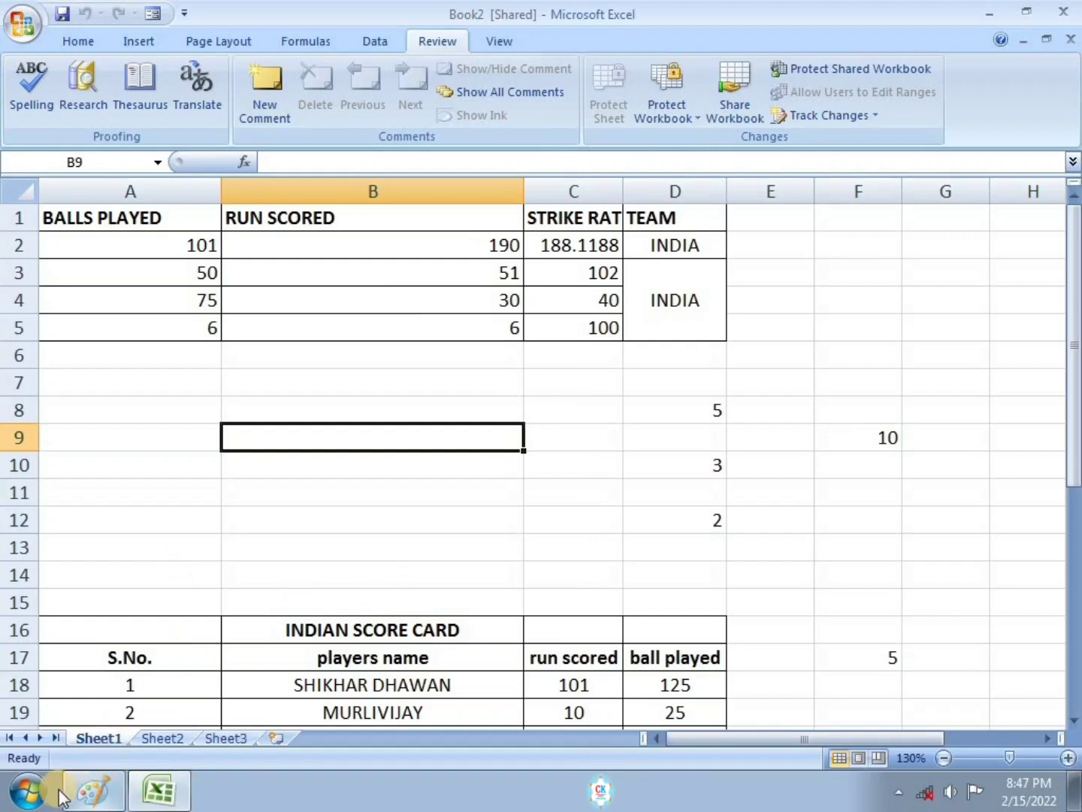
# Mark item 9 and 'Save and Close your Workbook' as done on the task photo.
pyautogui.click(93, 790)
pyautogui.moveTo(82, 492); pyautogui.dragTo(124, 481)
pyautogui.moveTo(48, 530); pyautogui.dragTo(109, 504)
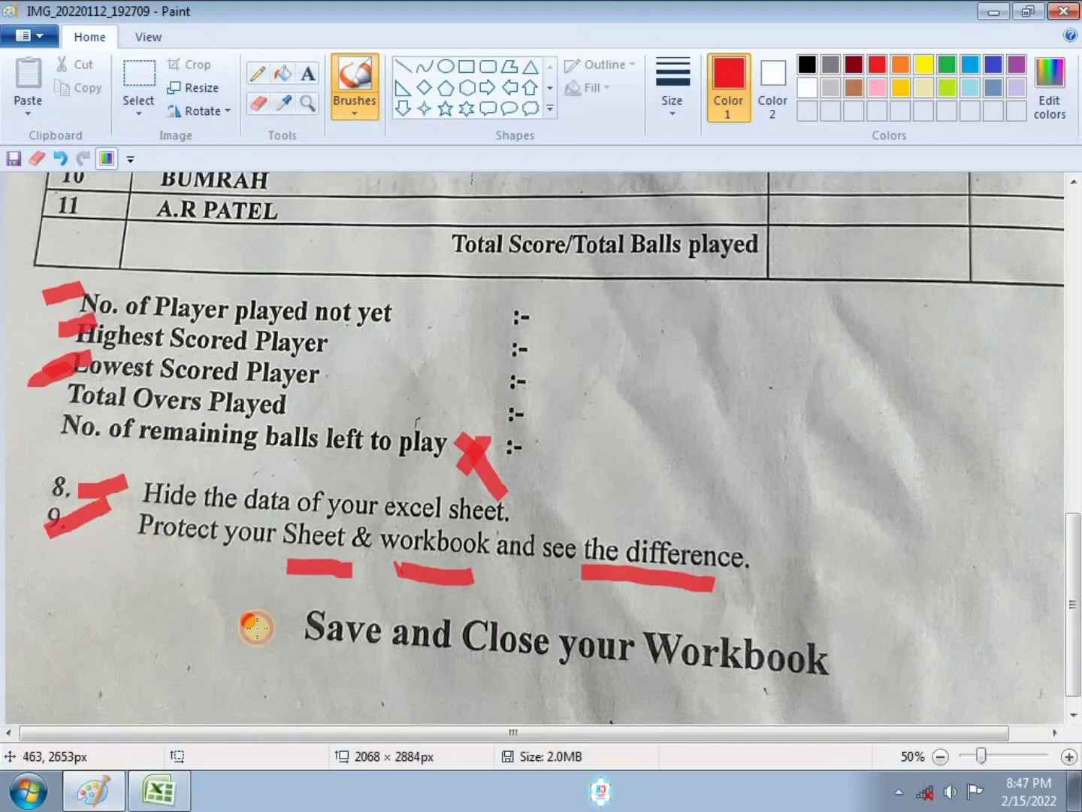
pyautogui.moveTo(234, 647); pyautogui.dragTo(310, 612)
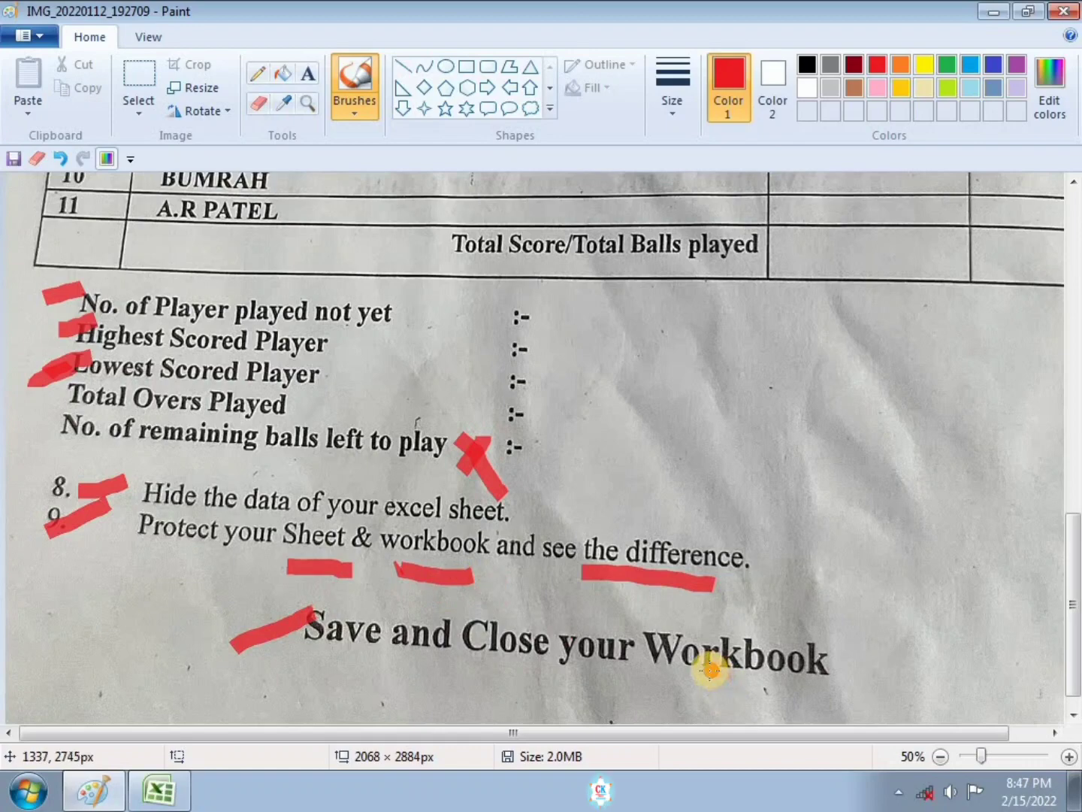
# Close the Book2 workbook and quit Excel.
pyautogui.click(159, 790)
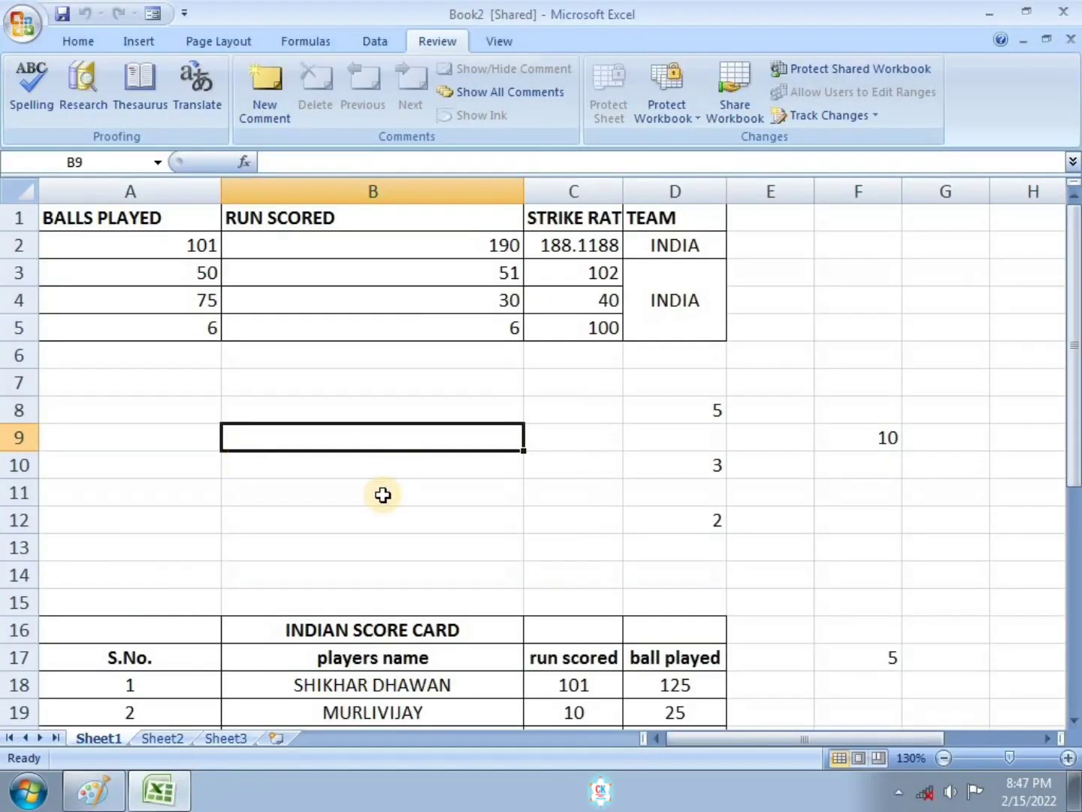
pyautogui.click(1076, 42)
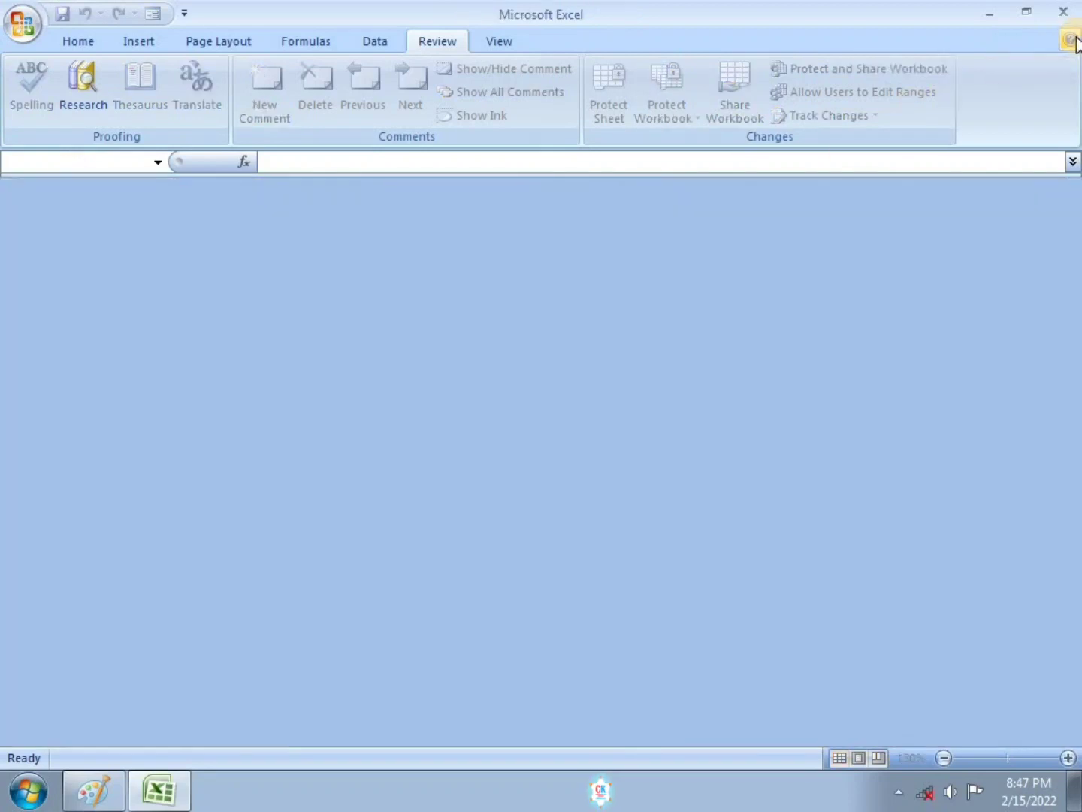
pyautogui.click(1065, 14)
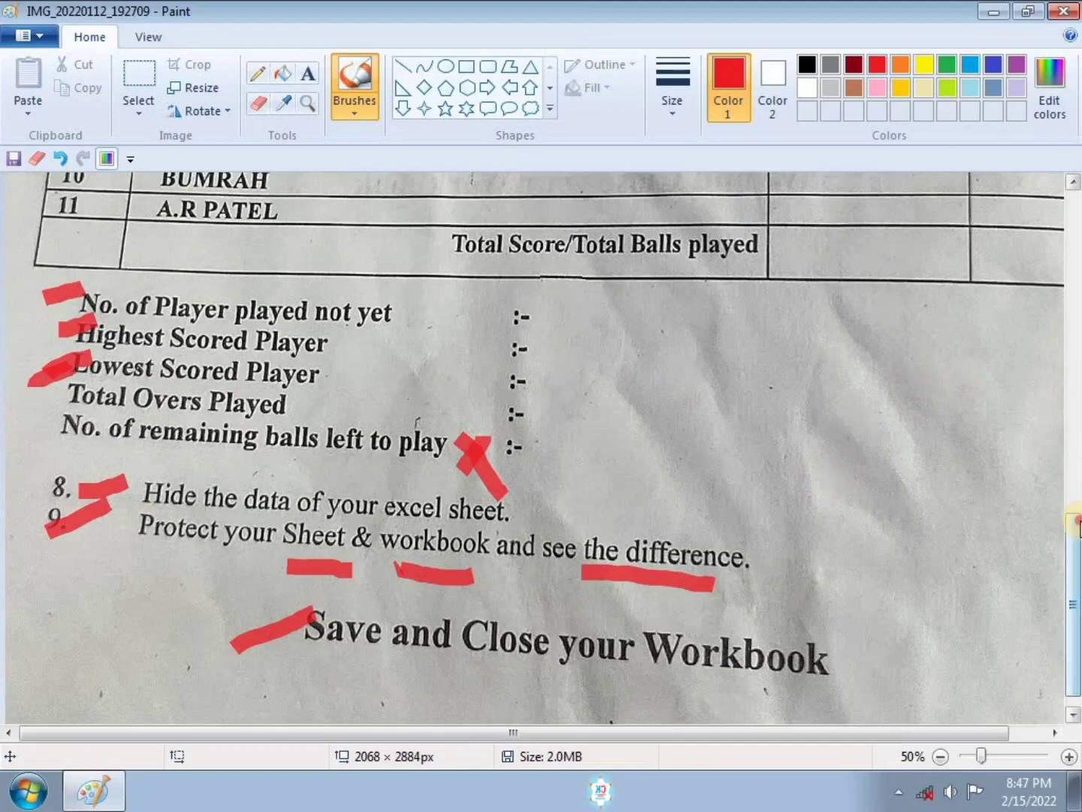
# Close Paint with Don't Save, discarding the red marks on the task photo.
pyautogui.moveTo(1079, 522)
pyautogui.mouseDown()
pyautogui.moveTo(1079, 185)
pyautogui.moveTo(1078, 467)
pyautogui.moveTo(1048, 287)
pyautogui.mouseUp()
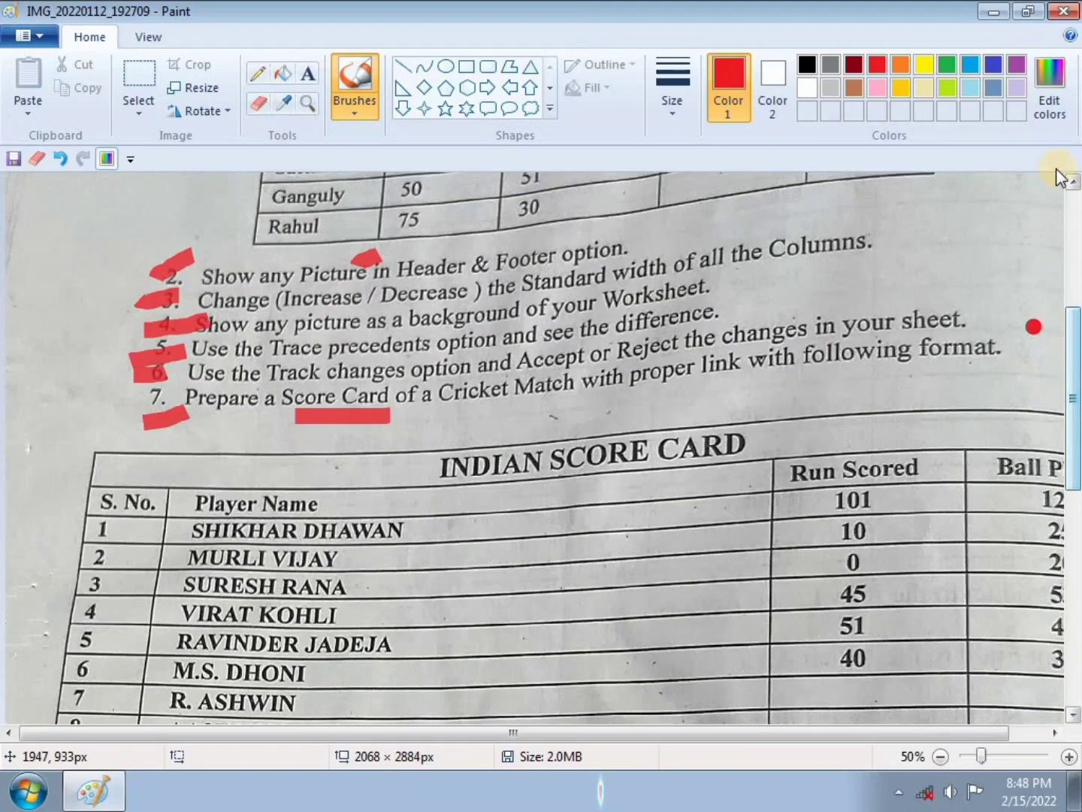
pyautogui.click(1065, 11)
pyautogui.click(554, 407)
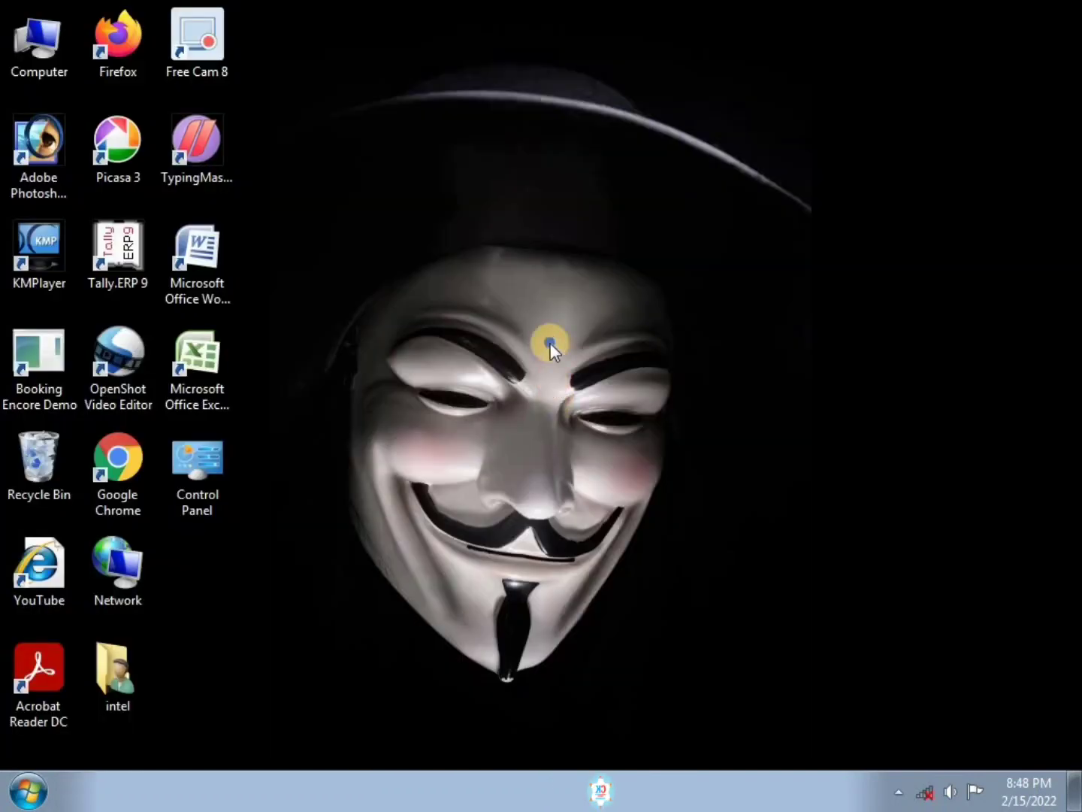